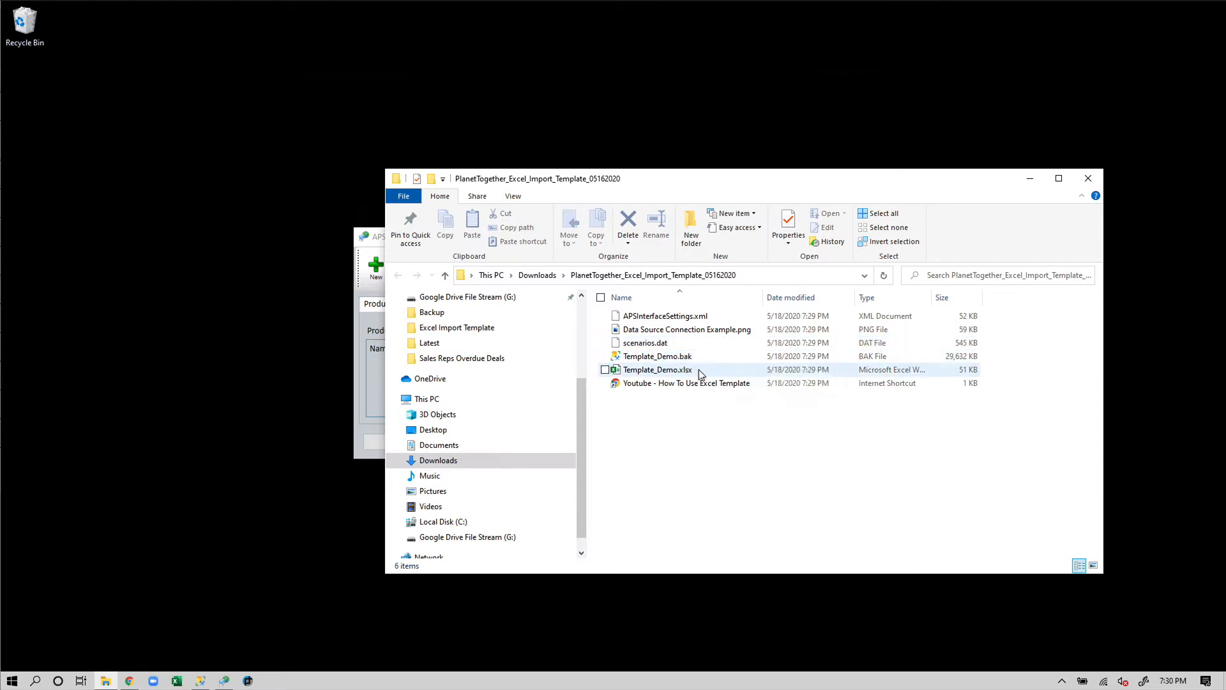
Create a new instance named Template_Demo on version 11.38.12 and acknowledge the confirmation
left_click(360, 393)
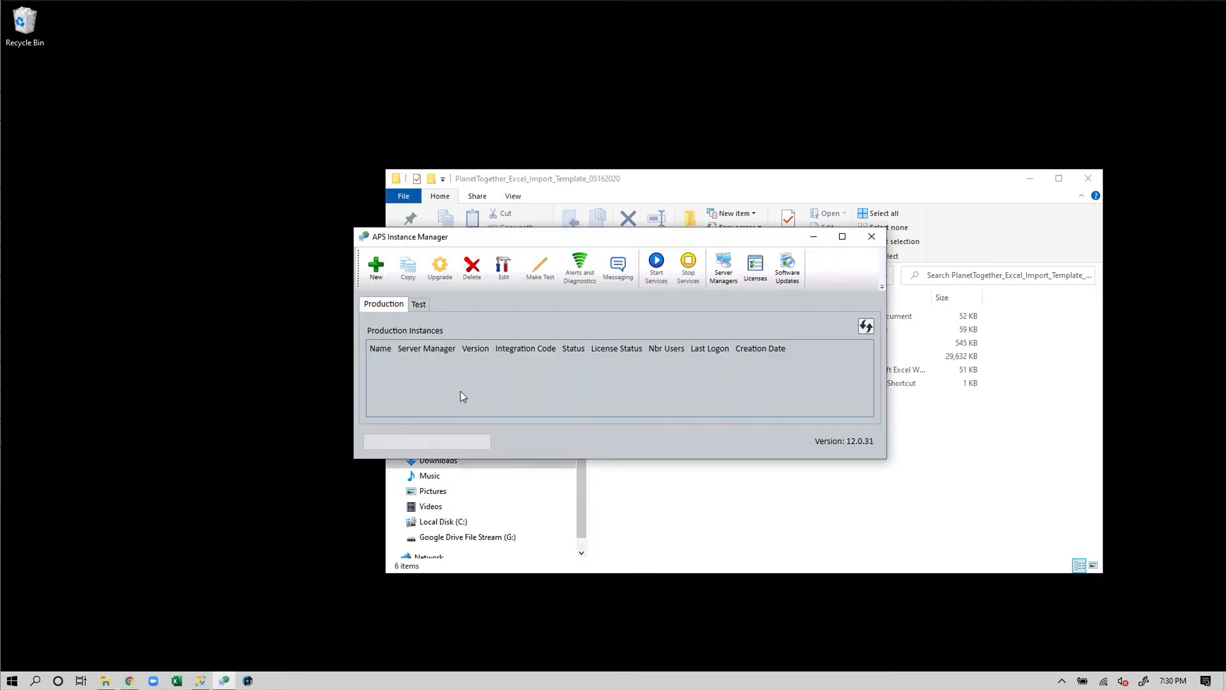
left_click(376, 265)
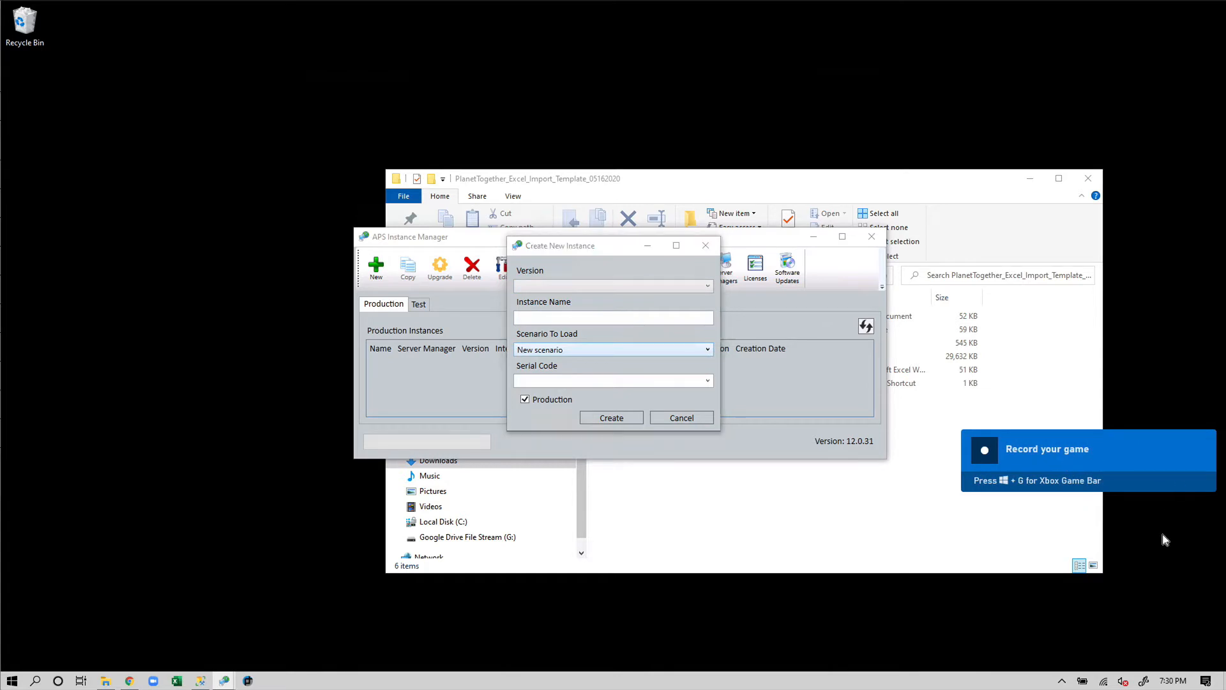
left_click(549, 289)
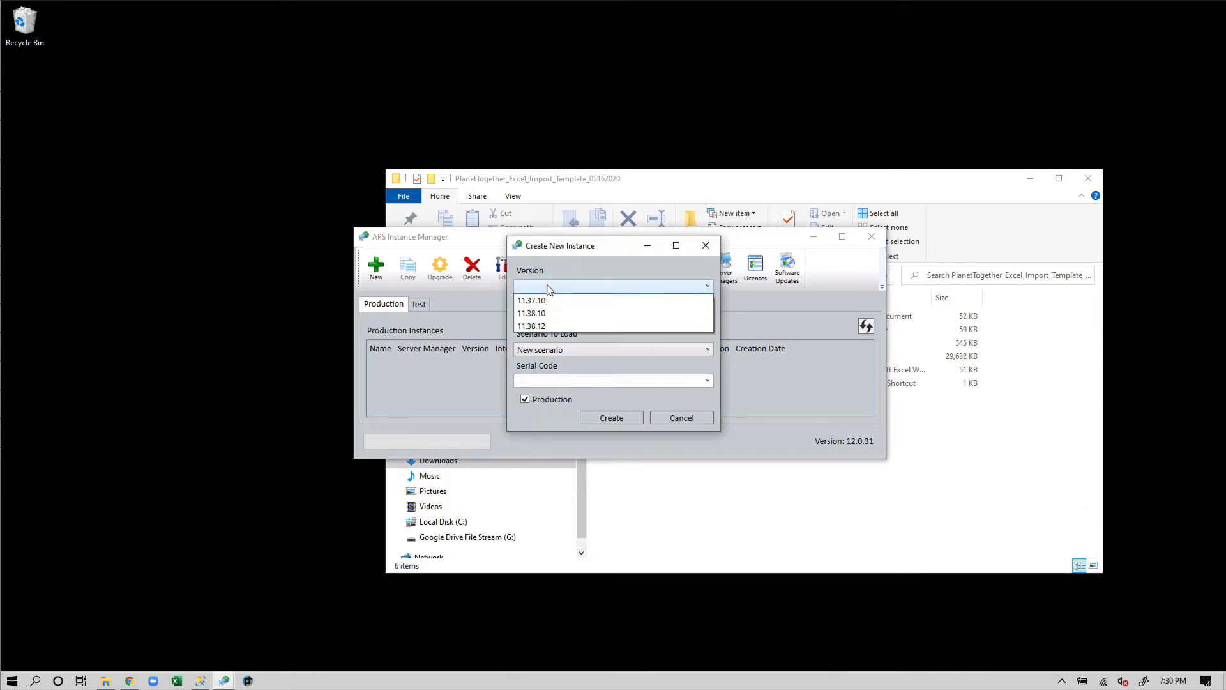
left_click(558, 319)
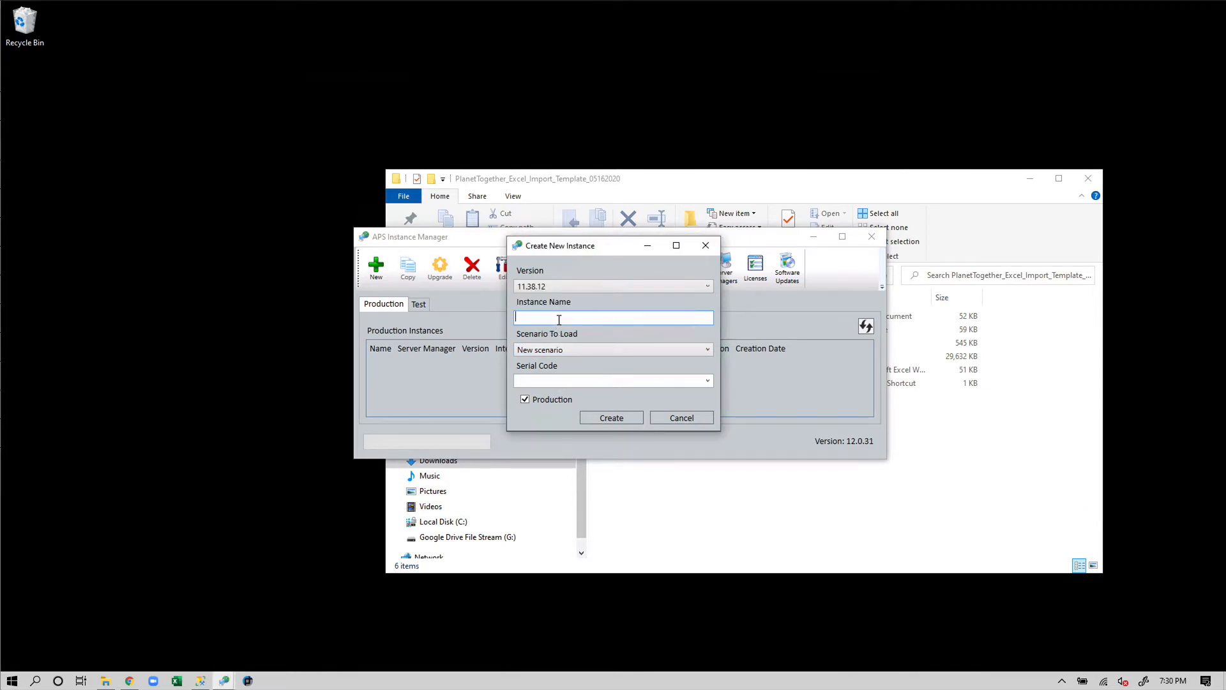
type("Template_Demo")
left_click(553, 378)
left_click(615, 416)
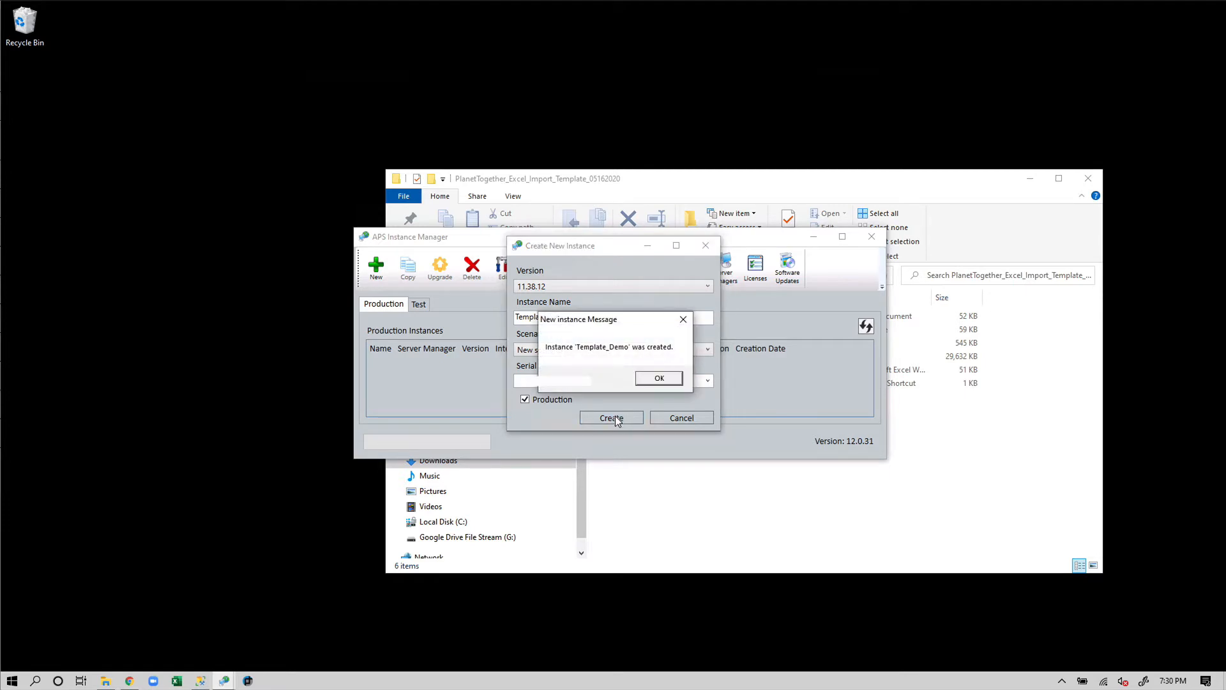
left_click(646, 377)
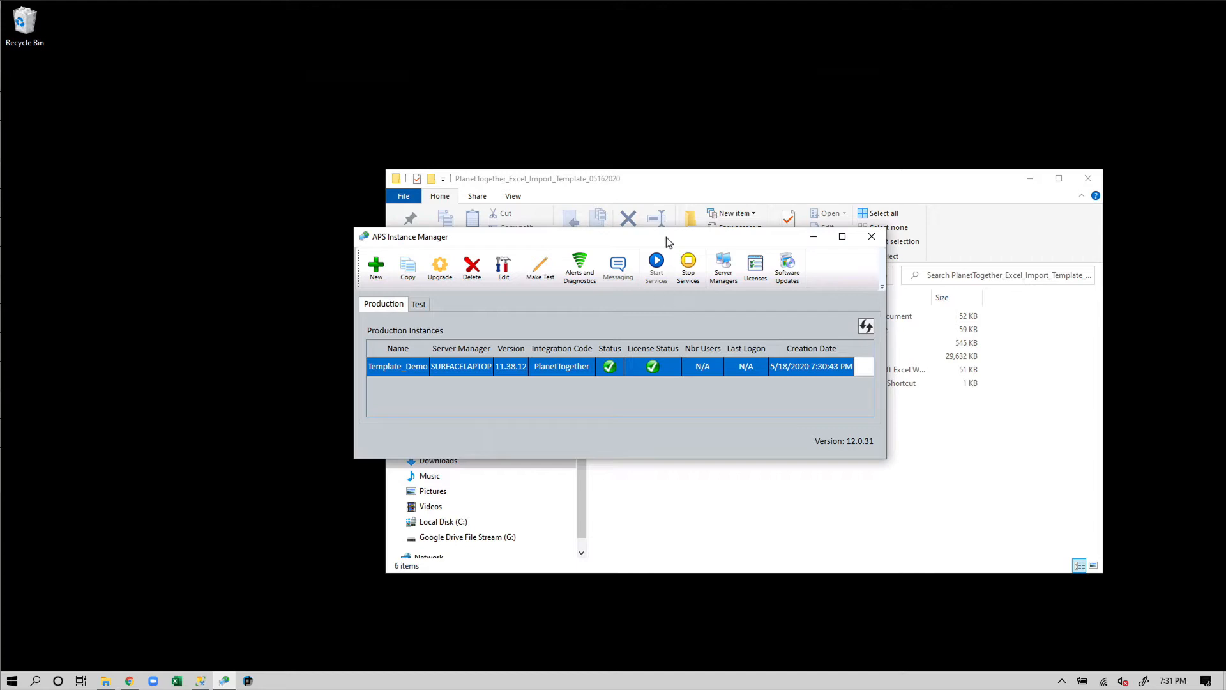
Open a second Explorer window and browse %programdata% to Template_Demo 11.38.12's IntegrationFiles folder
left_click(722, 188)
left_click_drag(688, 191, 723, 203)
key("ctrl+n")
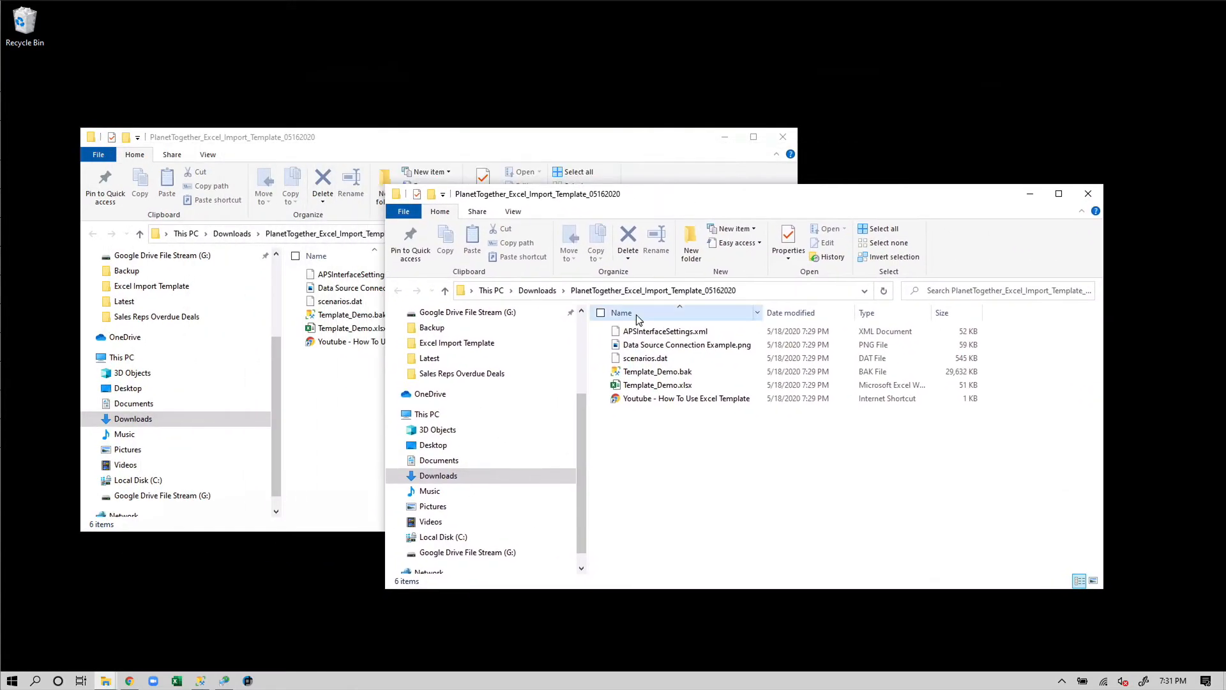
left_click(768, 291)
type("%")
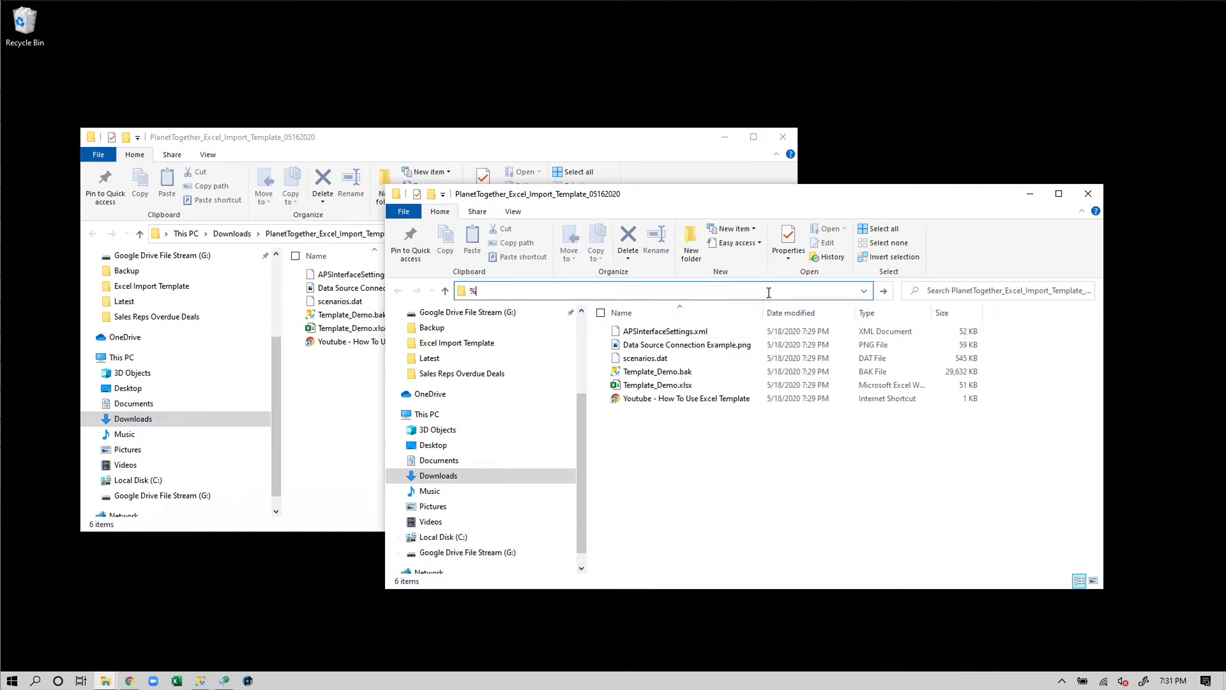
type("programdata%")
key("Return")
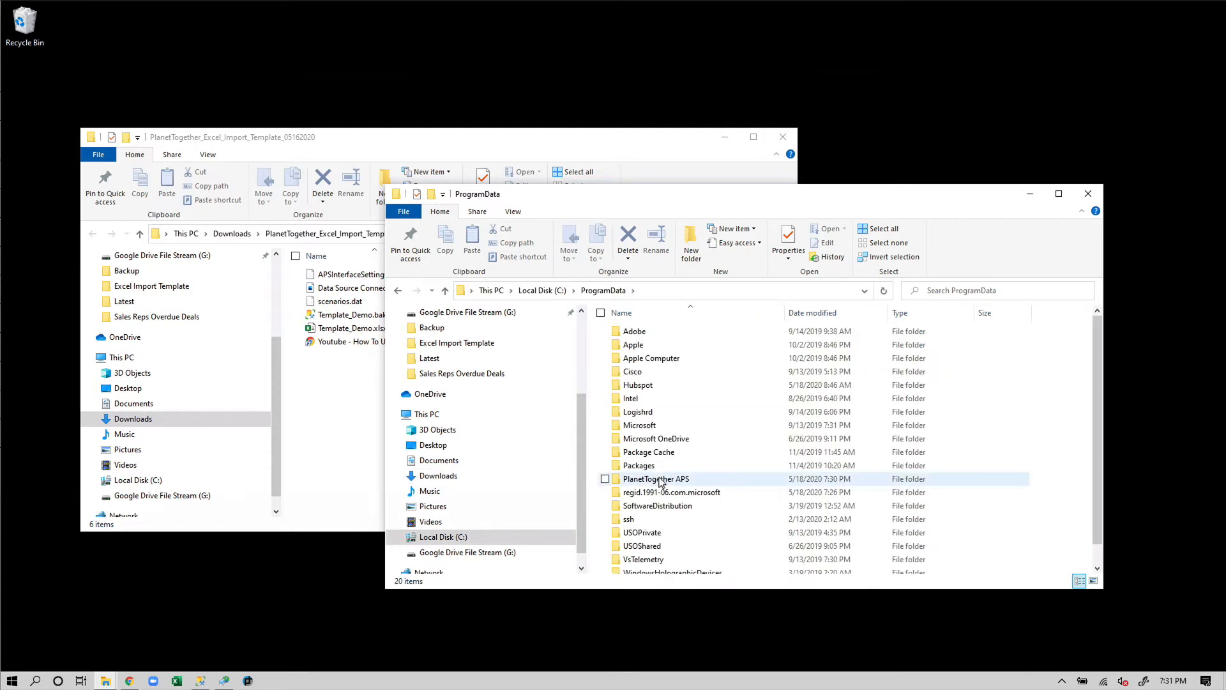
double_click(665, 483)
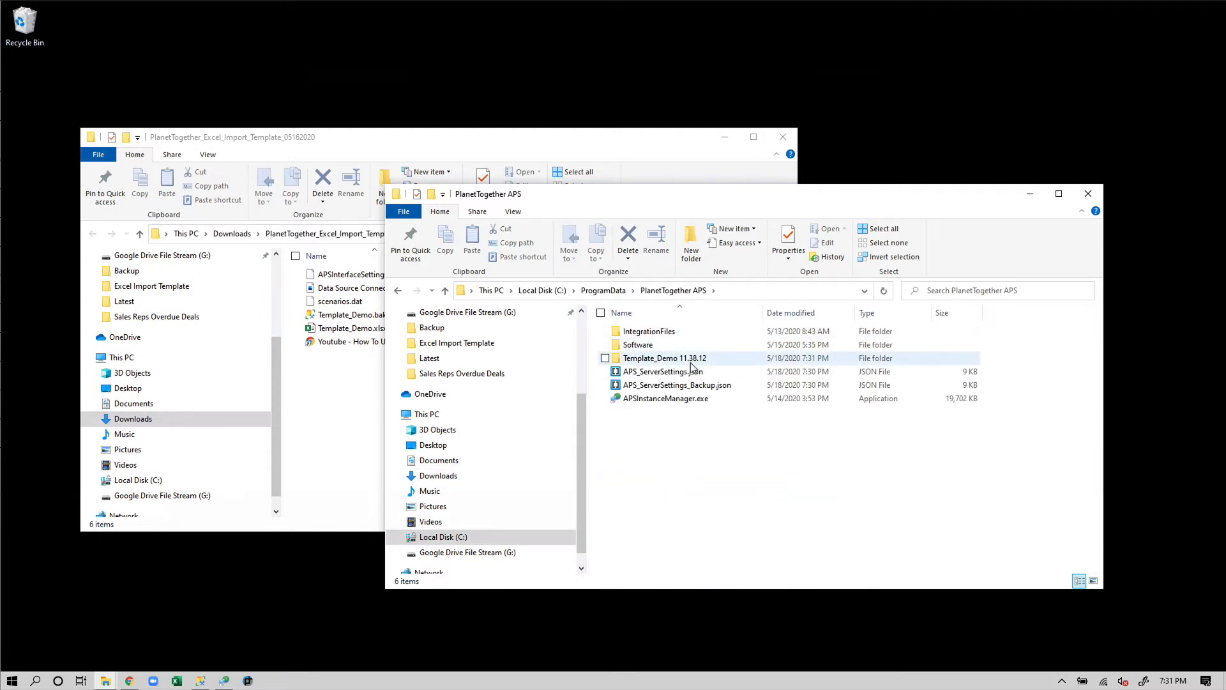
double_click(682, 362)
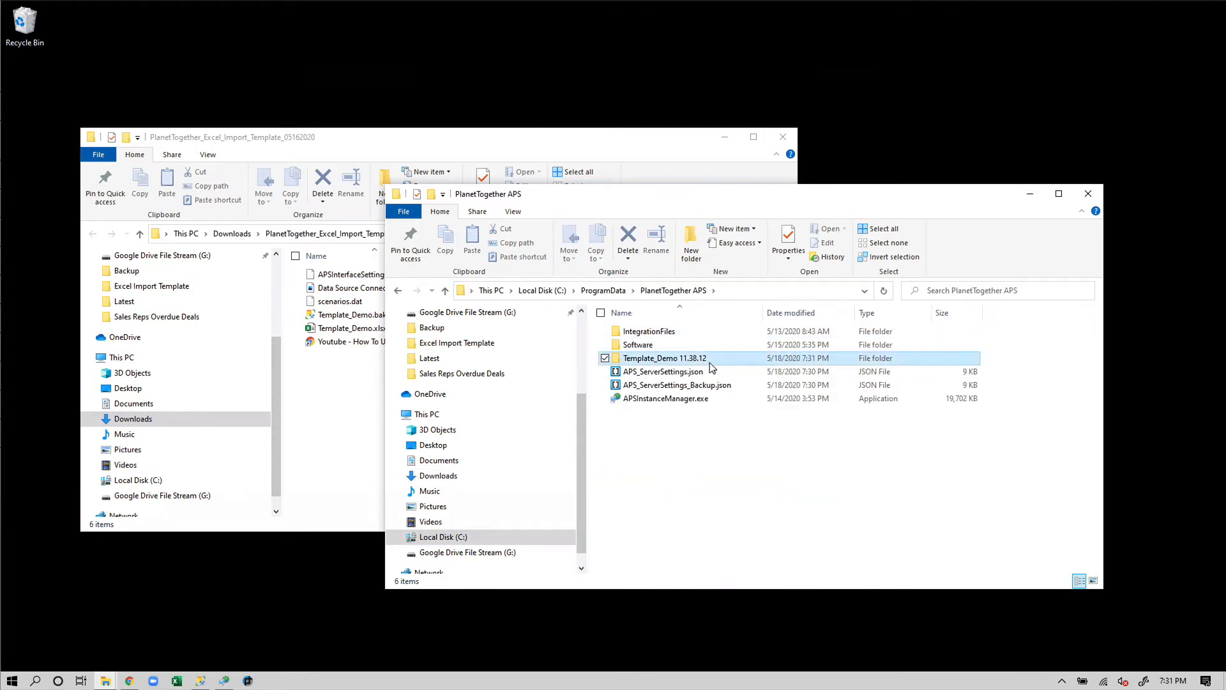
double_click(697, 358)
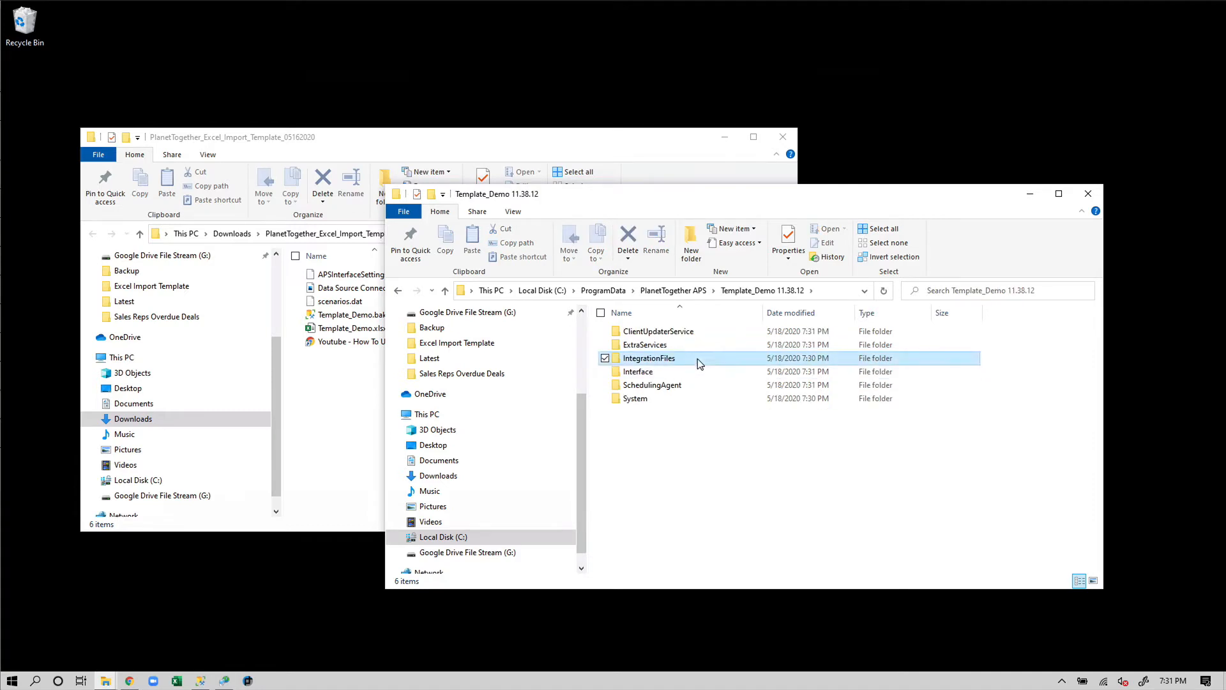
left_click_drag(798, 200, 878, 157)
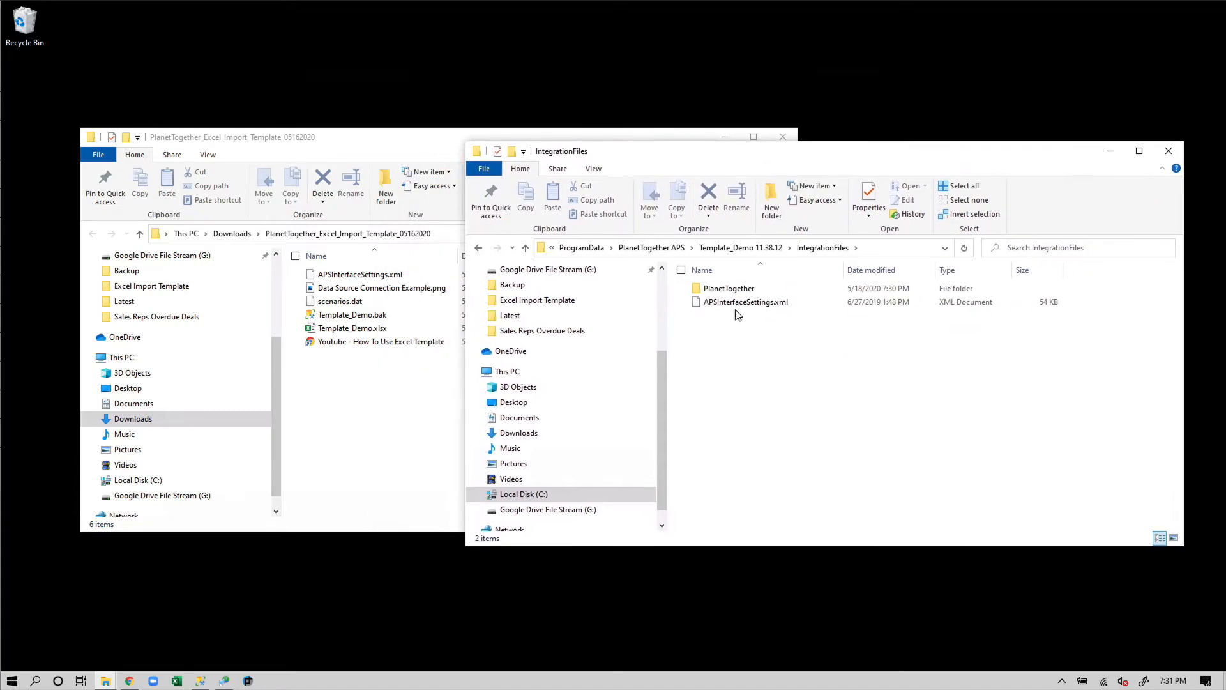
left_click(741, 302)
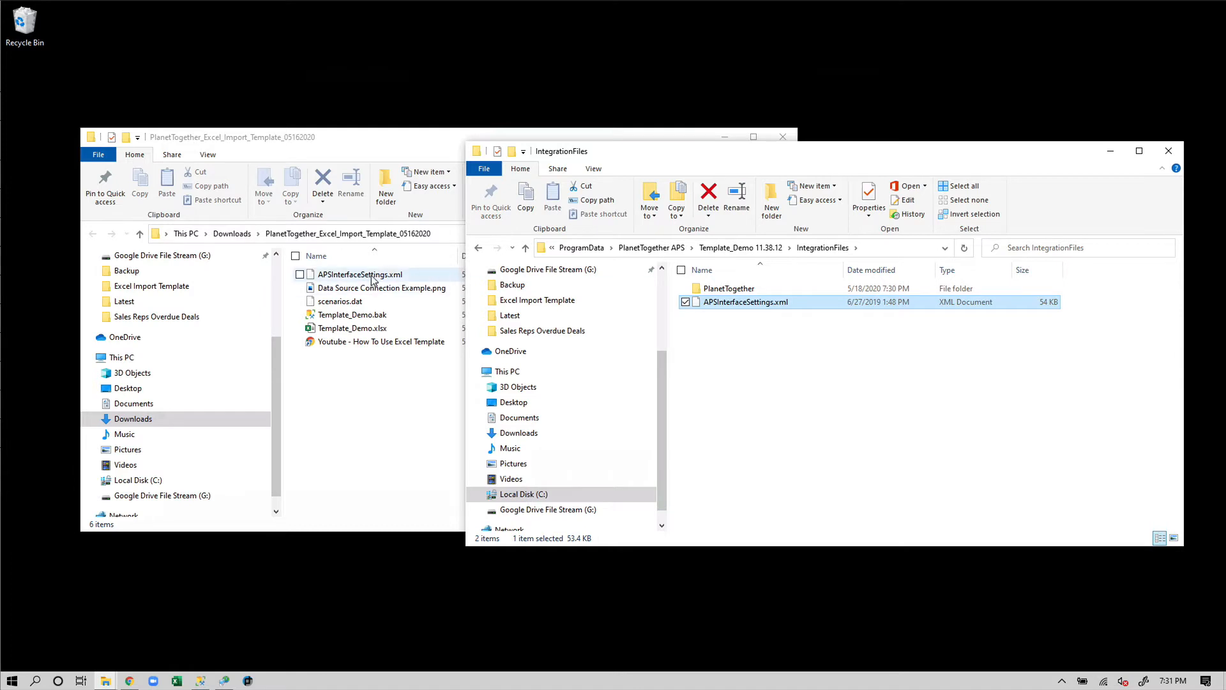
Go back to Template_Demo 11.38.12 and open System > Data > Scenario
left_click(766, 248)
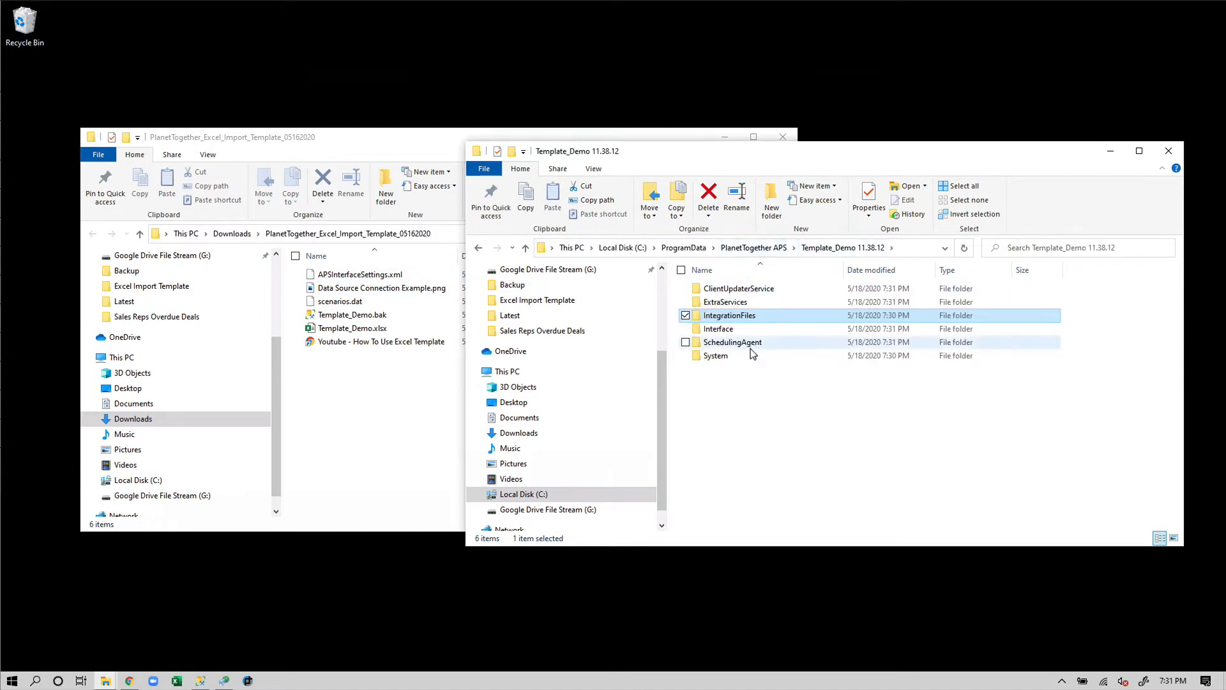
double_click(718, 355)
double_click(737, 290)
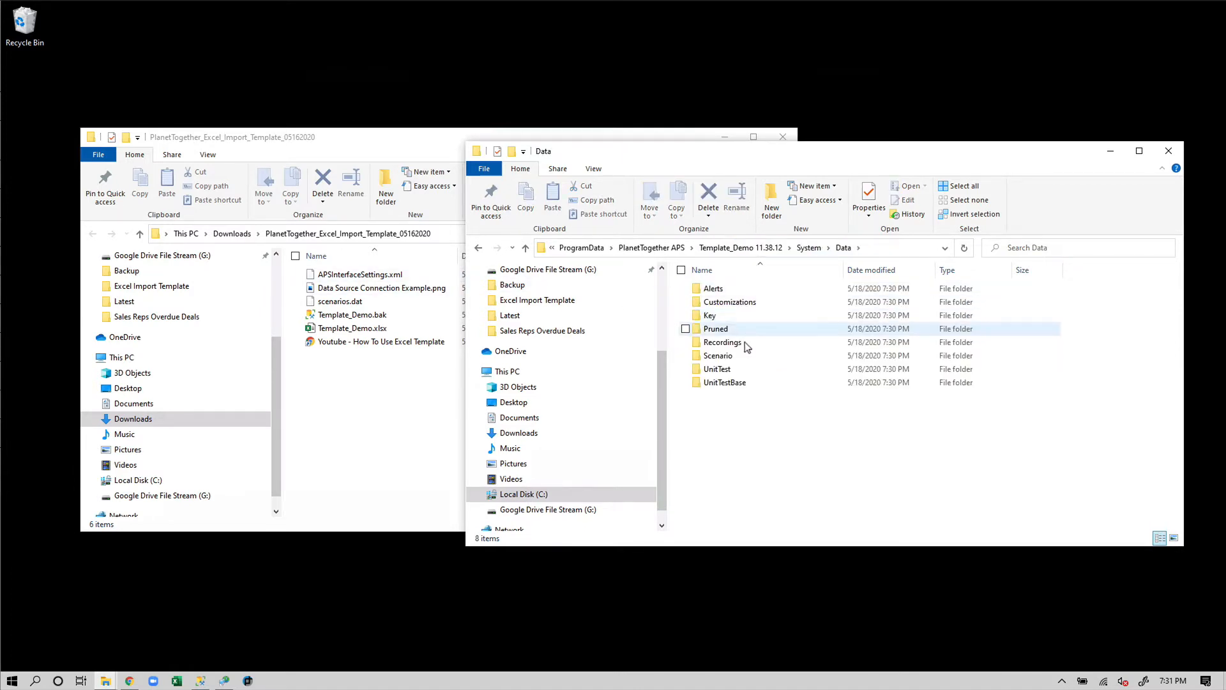
double_click(747, 355)
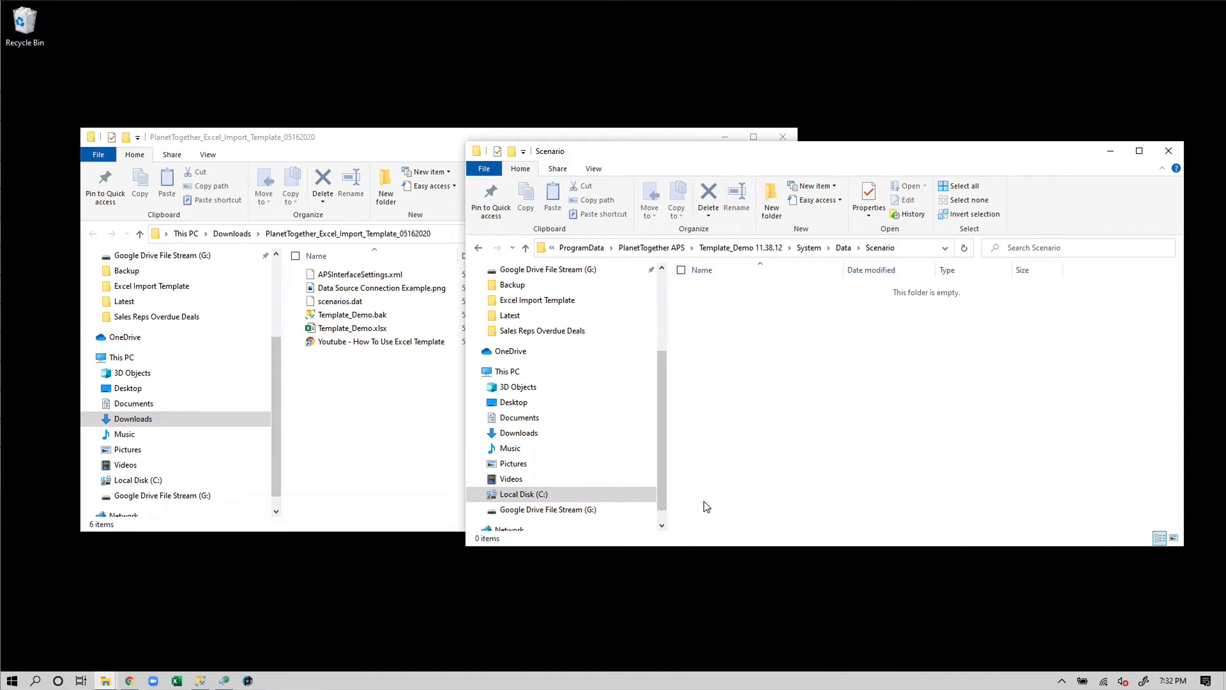
Stop the Template_Demo instance's services in Instance Manager
left_click(225, 680)
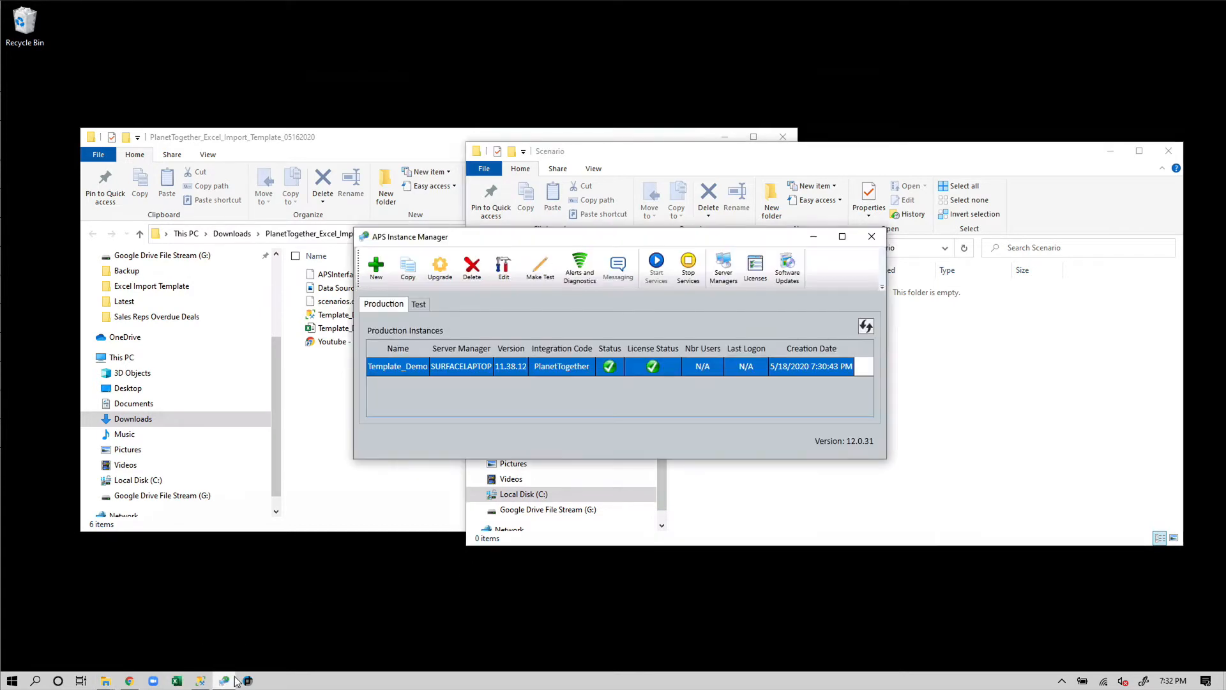
left_click_drag(608, 240, 650, 389)
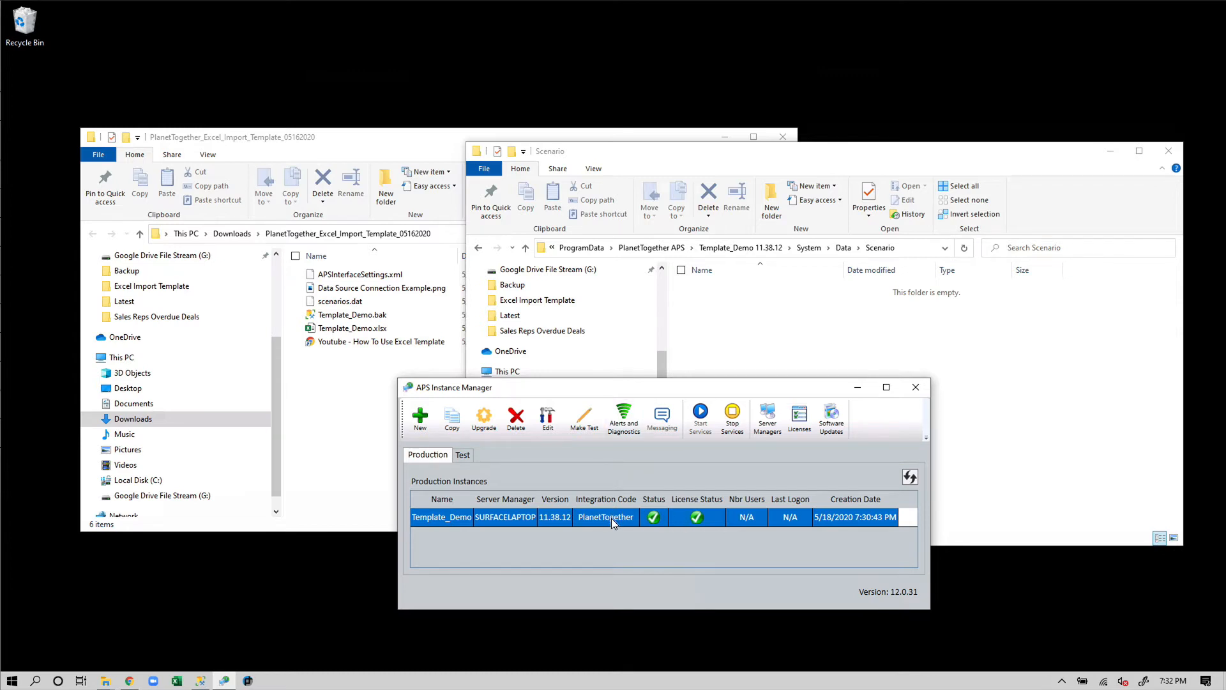
left_click(736, 421)
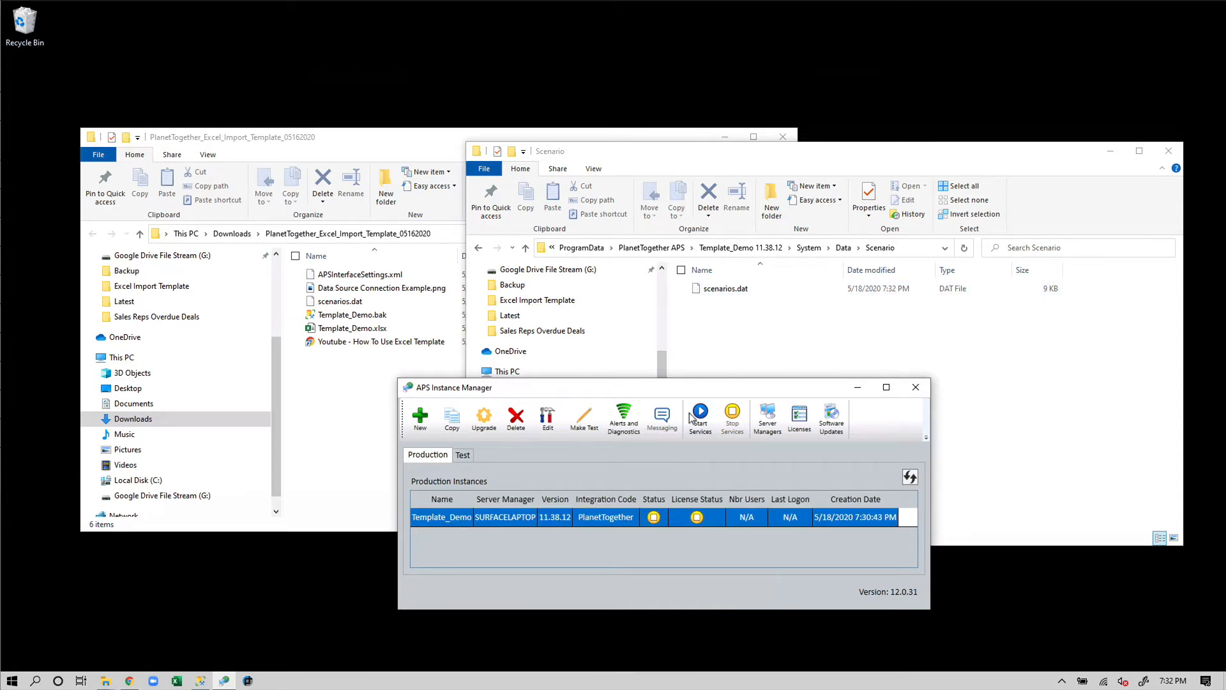
Replace the instance's scenarios.dat in the Scenario folder with the template's scenarios.dat
left_click(721, 291)
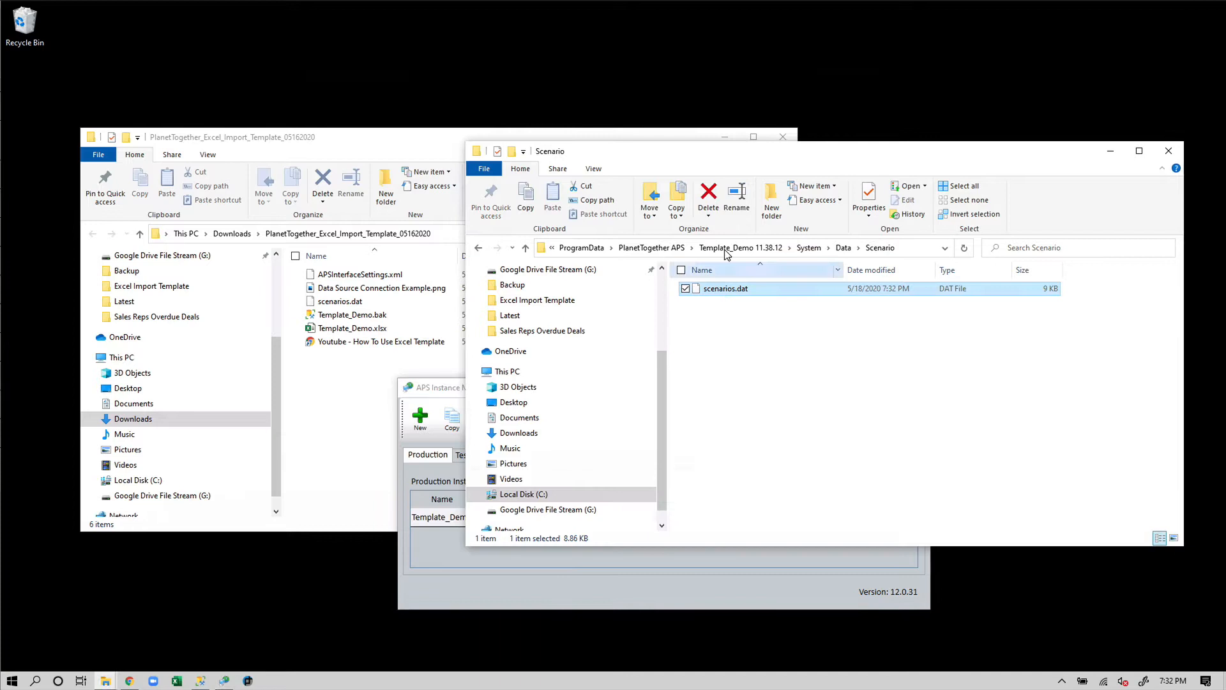
left_click(709, 195)
key("Return")
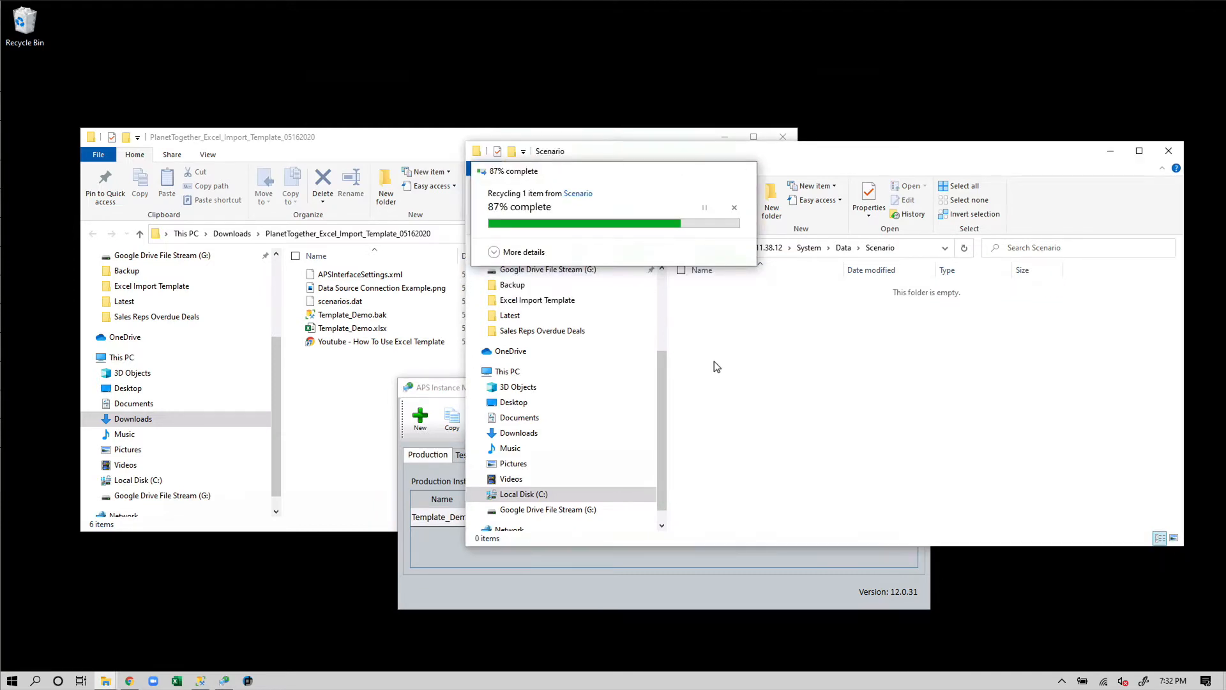
left_click(337, 313)
left_click(340, 300)
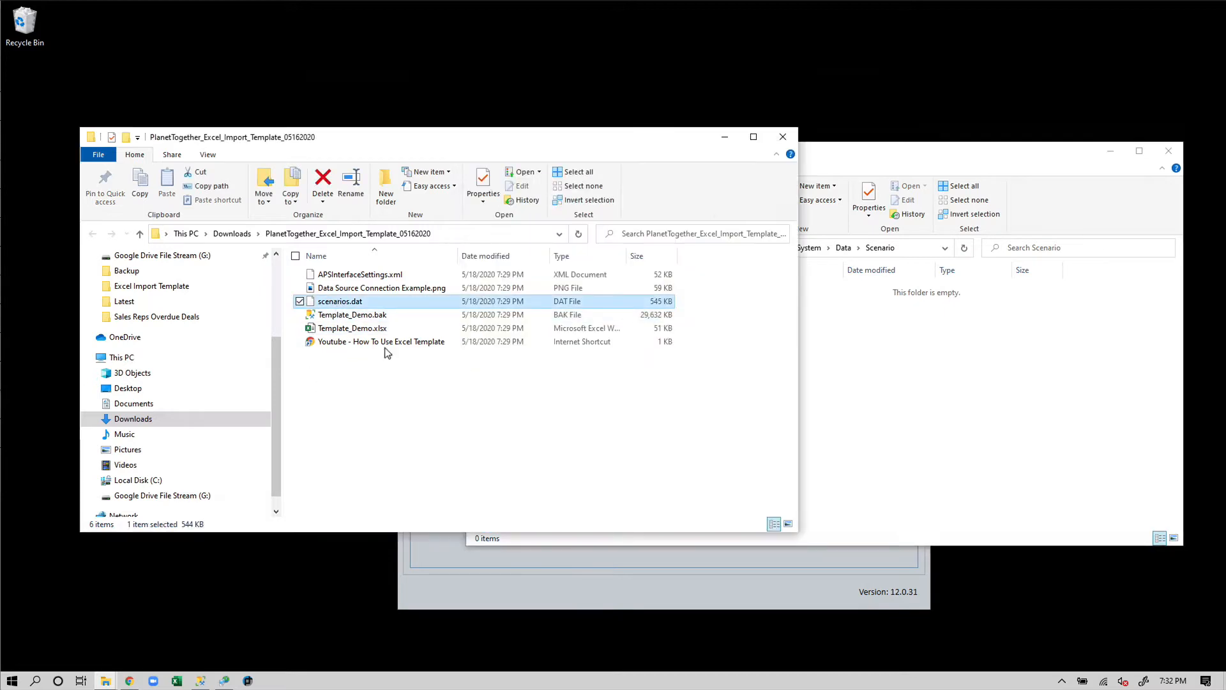
key("ctrl+c")
left_click(885, 402)
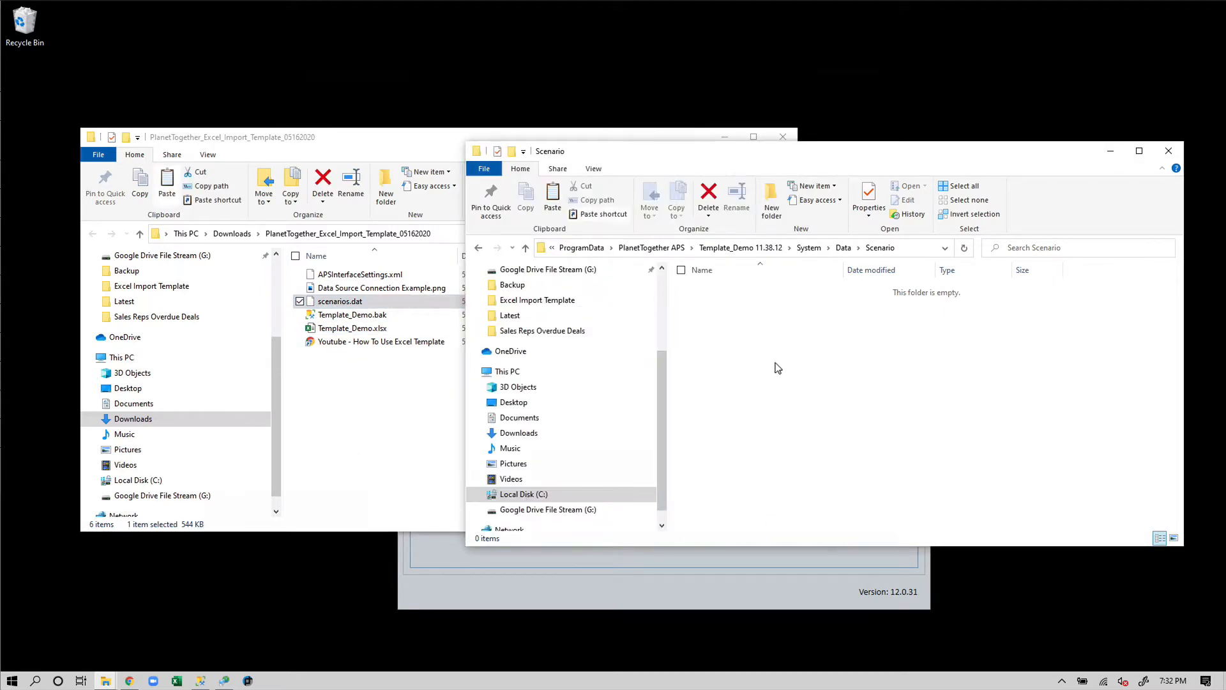
key("ctrl+v")
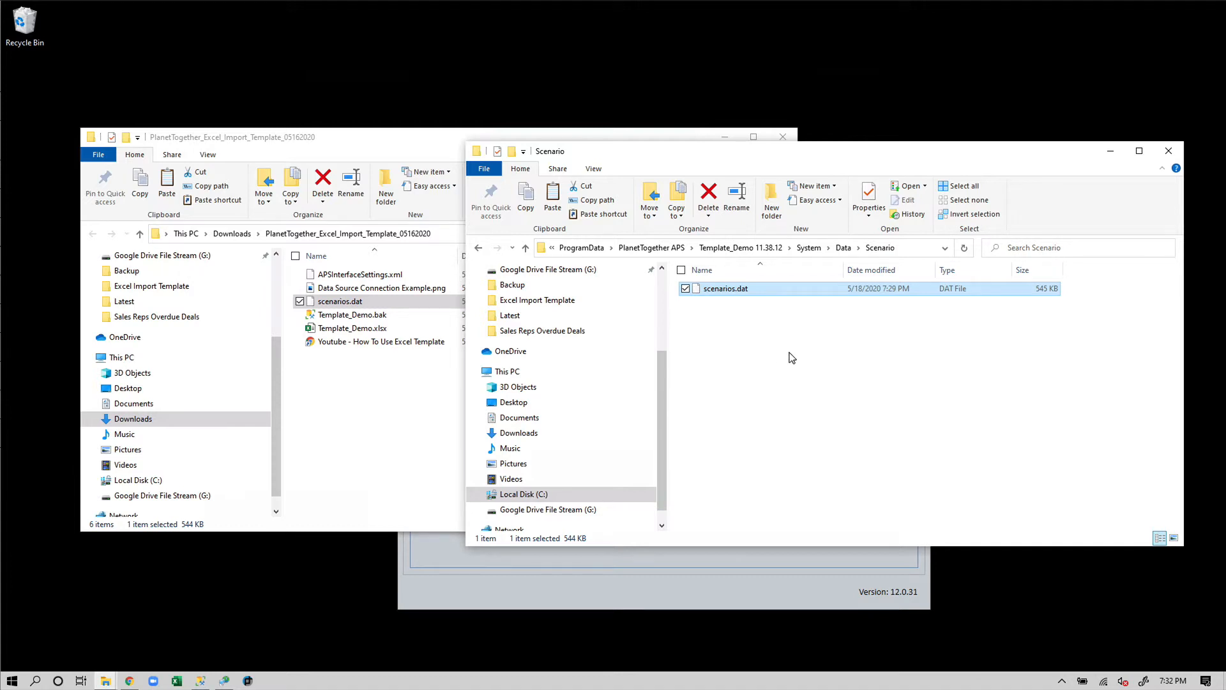
Replace APSInterfaceSettings.xml in IntegrationFiles with the template's copy
left_click(729, 250)
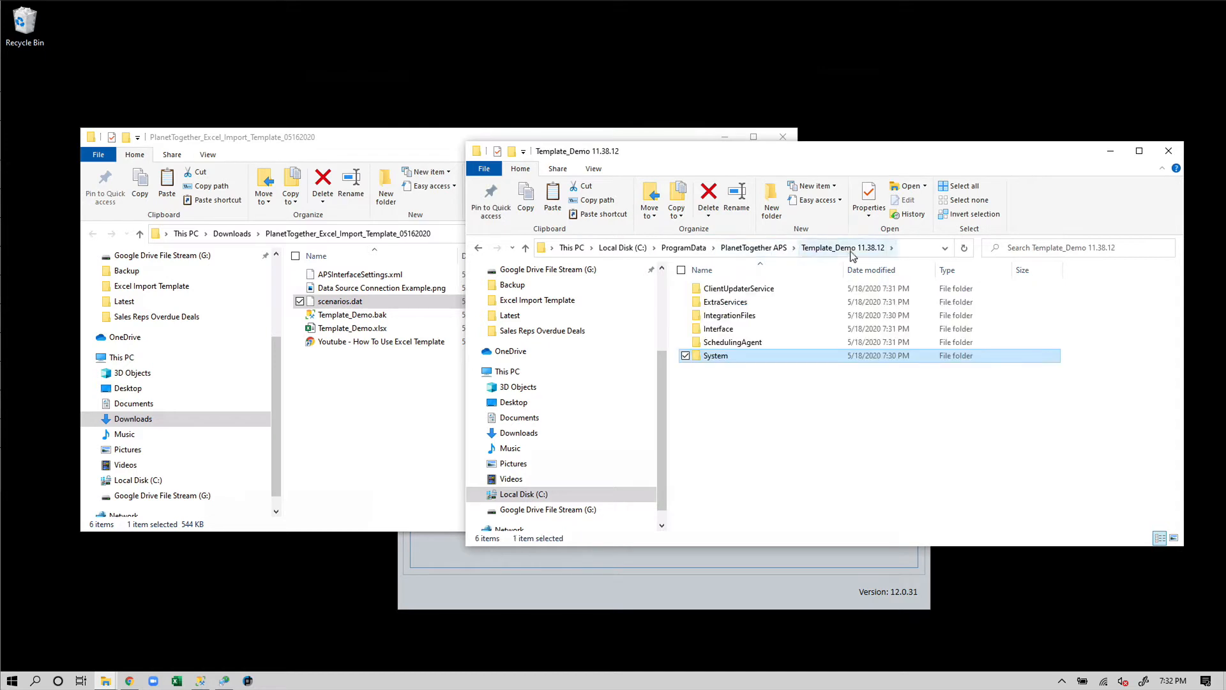
double_click(756, 315)
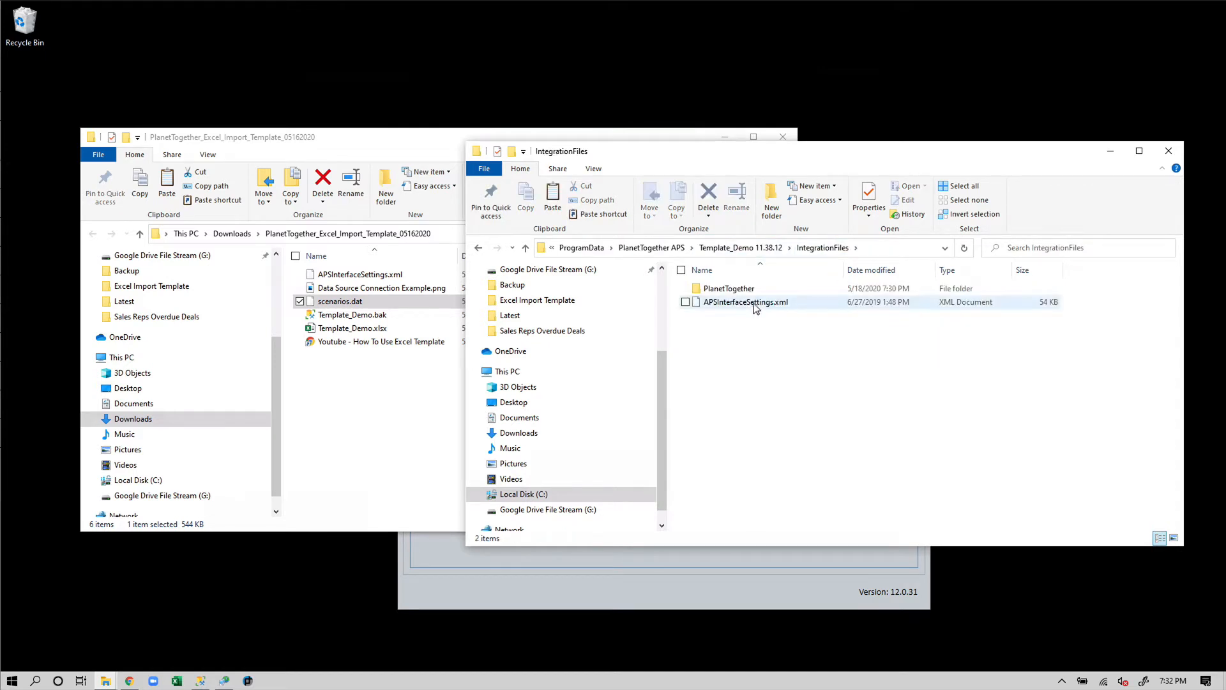
left_click(754, 304)
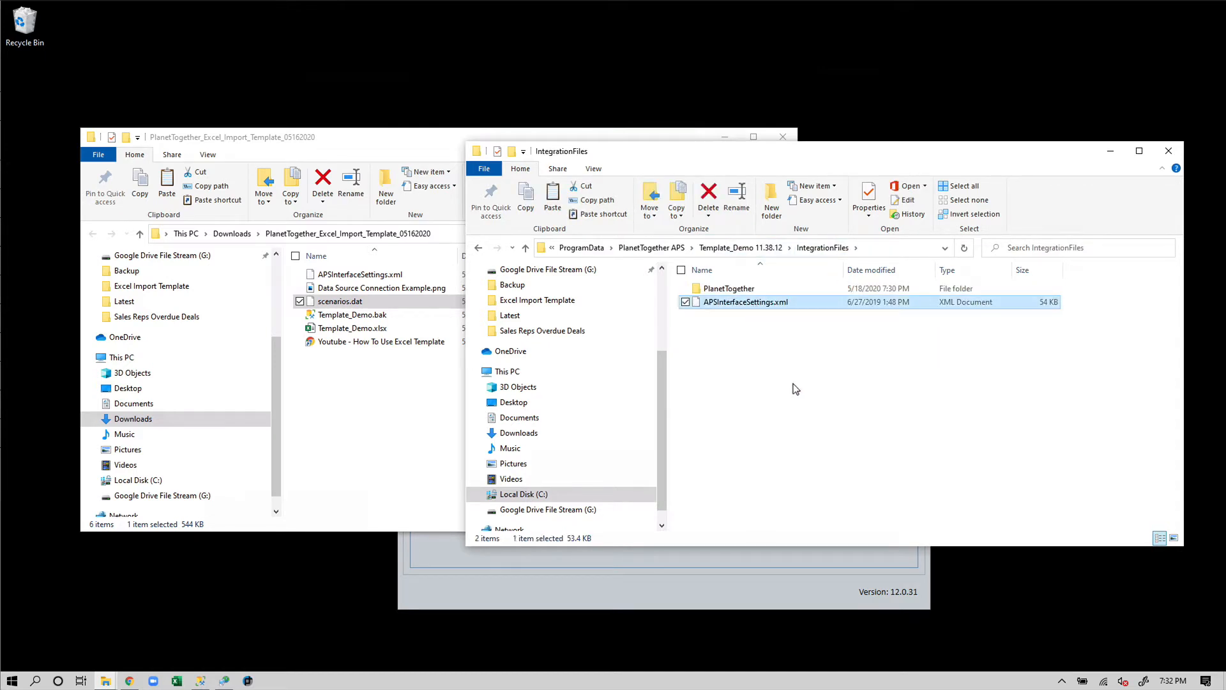
left_click(709, 193)
left_click(579, 258)
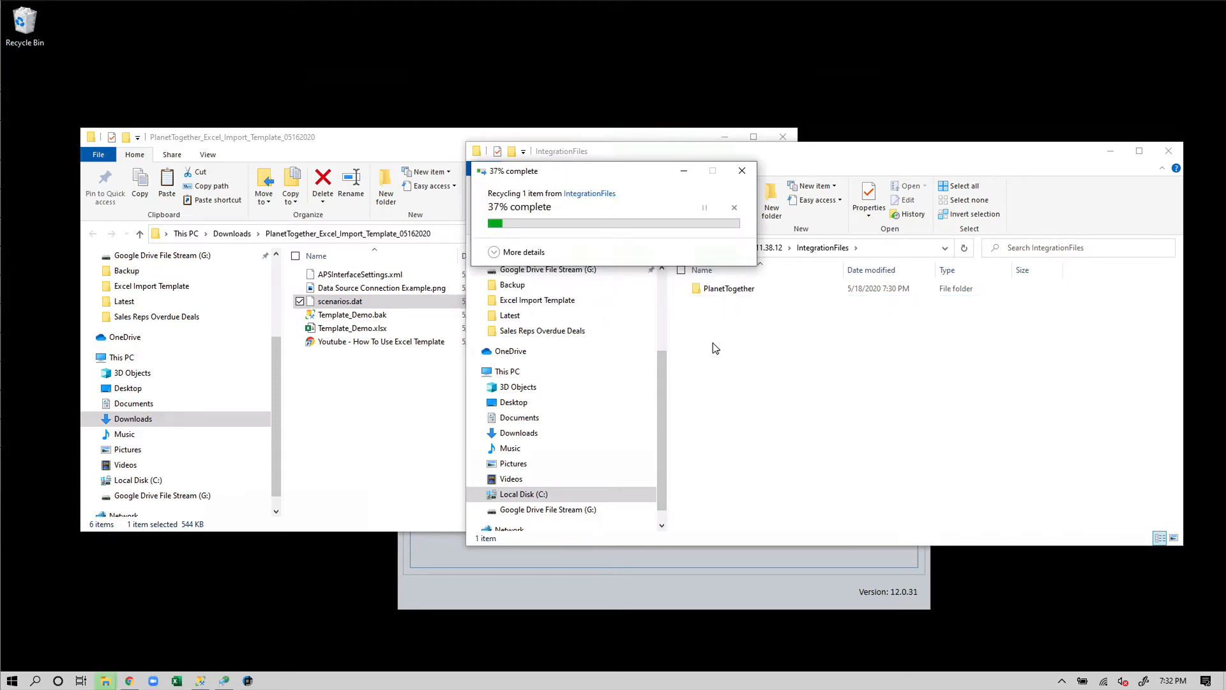
left_click(358, 274)
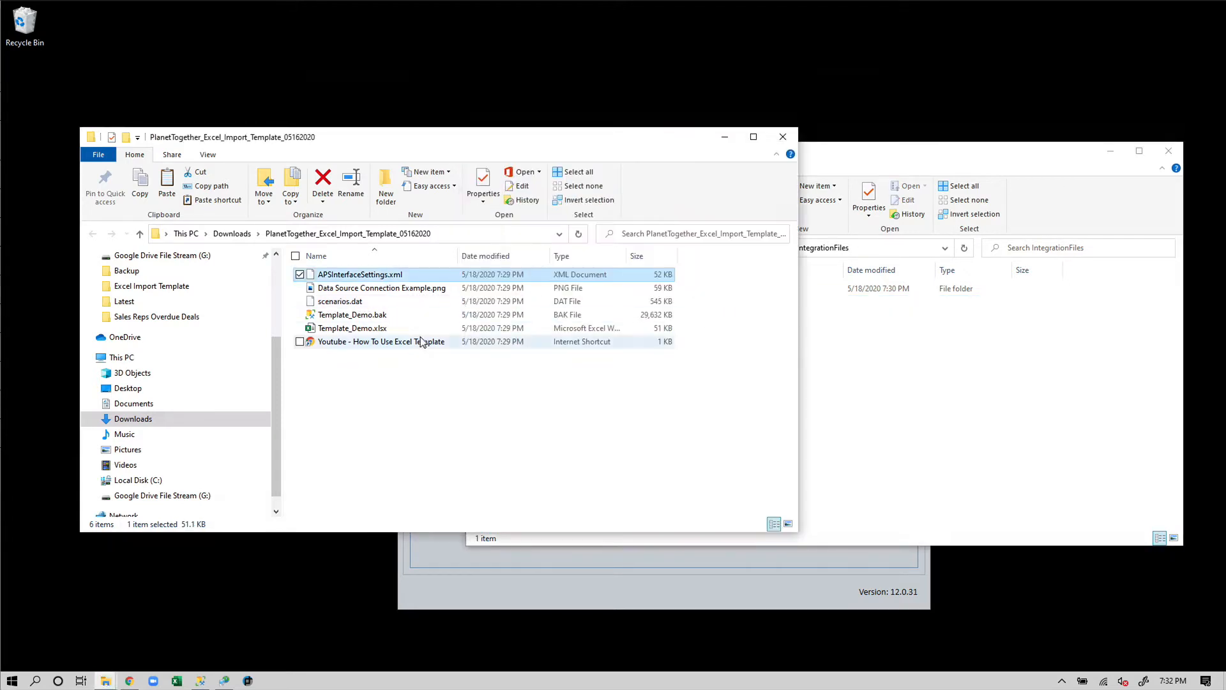
left_click(876, 376)
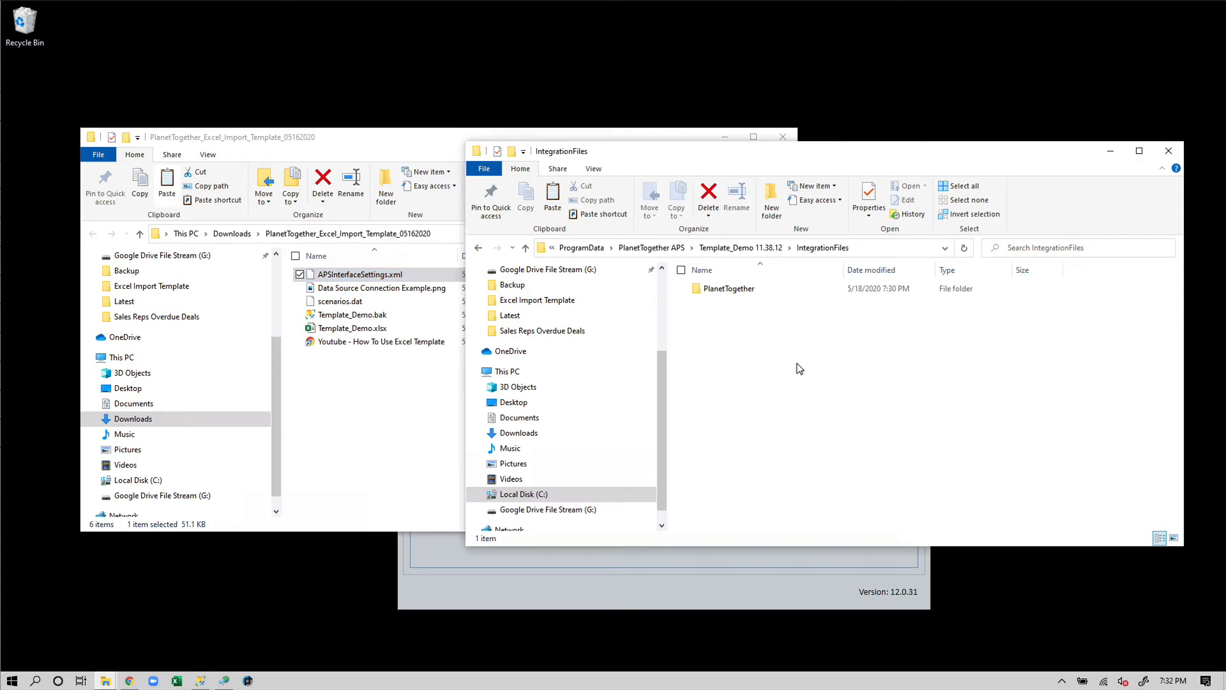
key("ctrl+v")
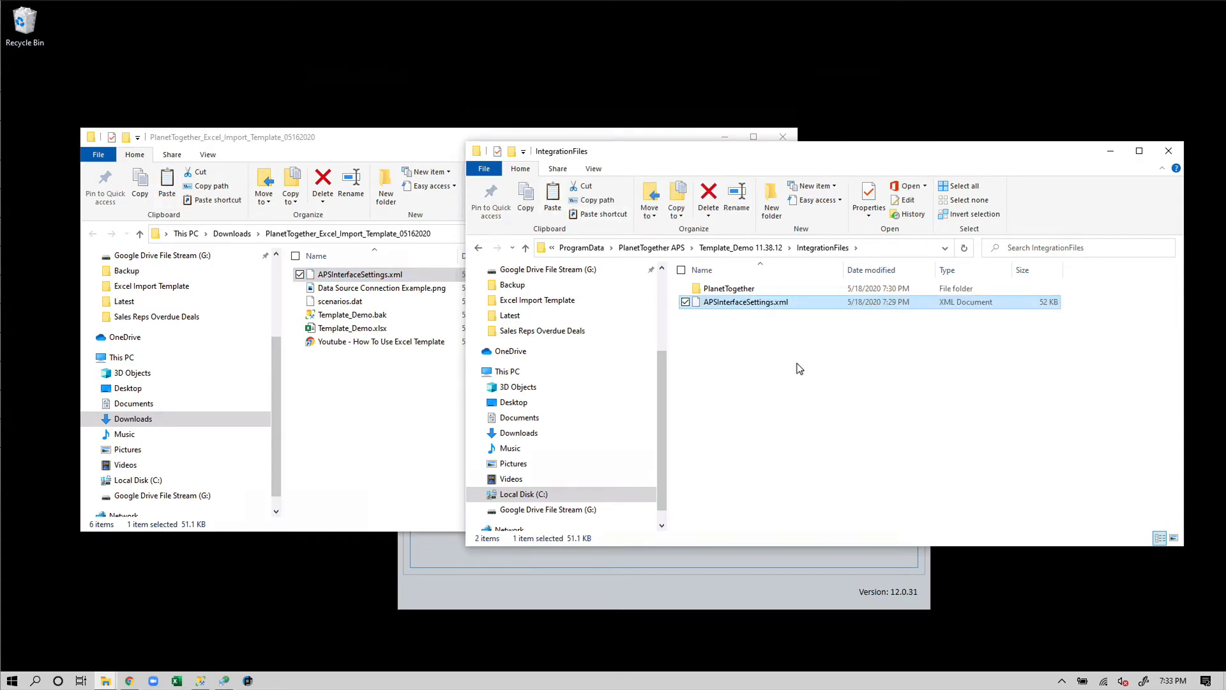
left_click(695, 573)
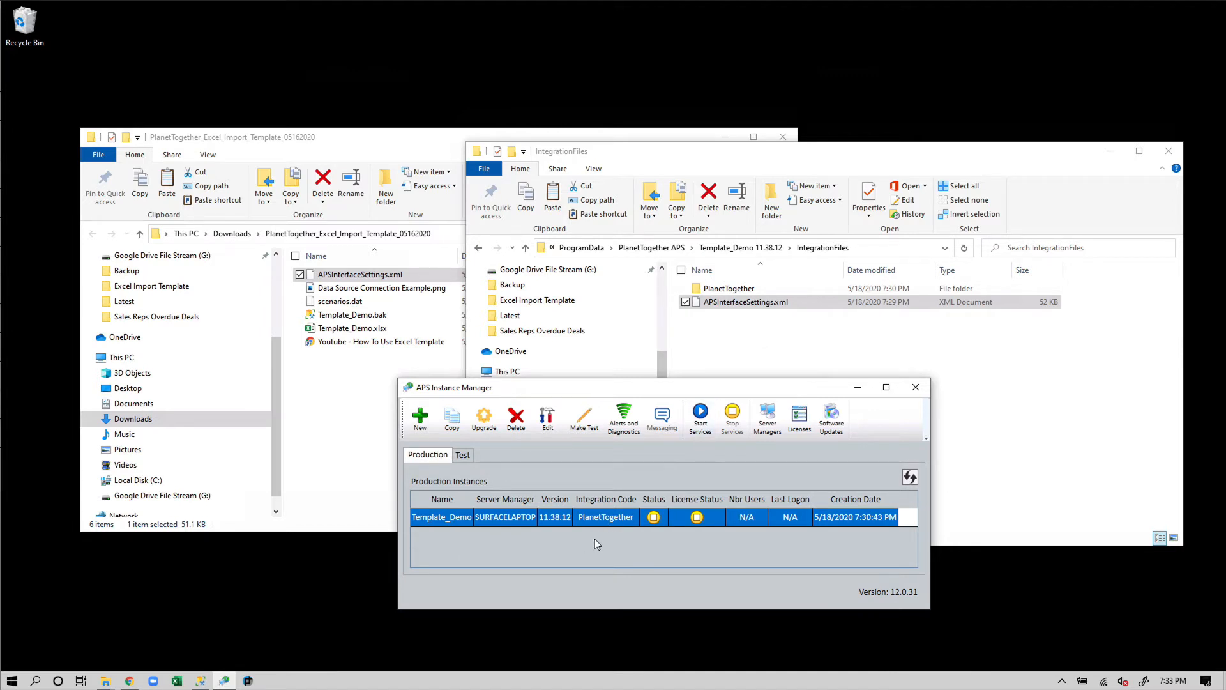
Restart Template_Demo's services, close the IntegrationFiles window, and launch the APS planner
left_click(700, 427)
left_click(1165, 156)
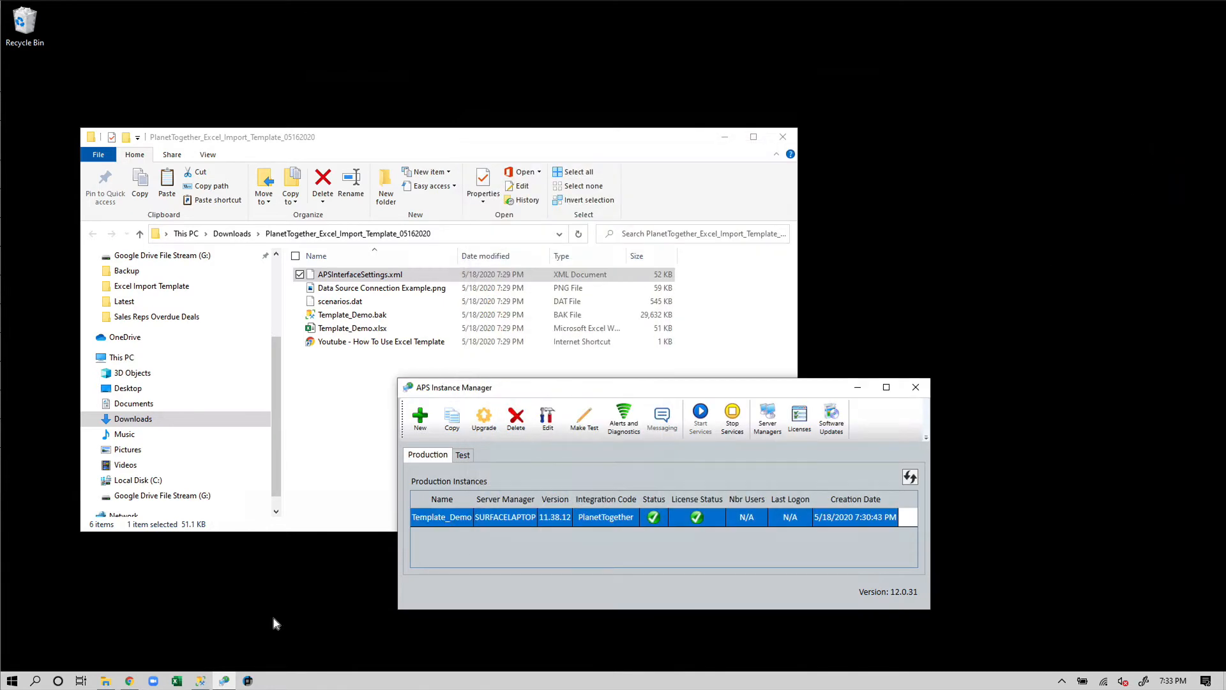
left_click(248, 680)
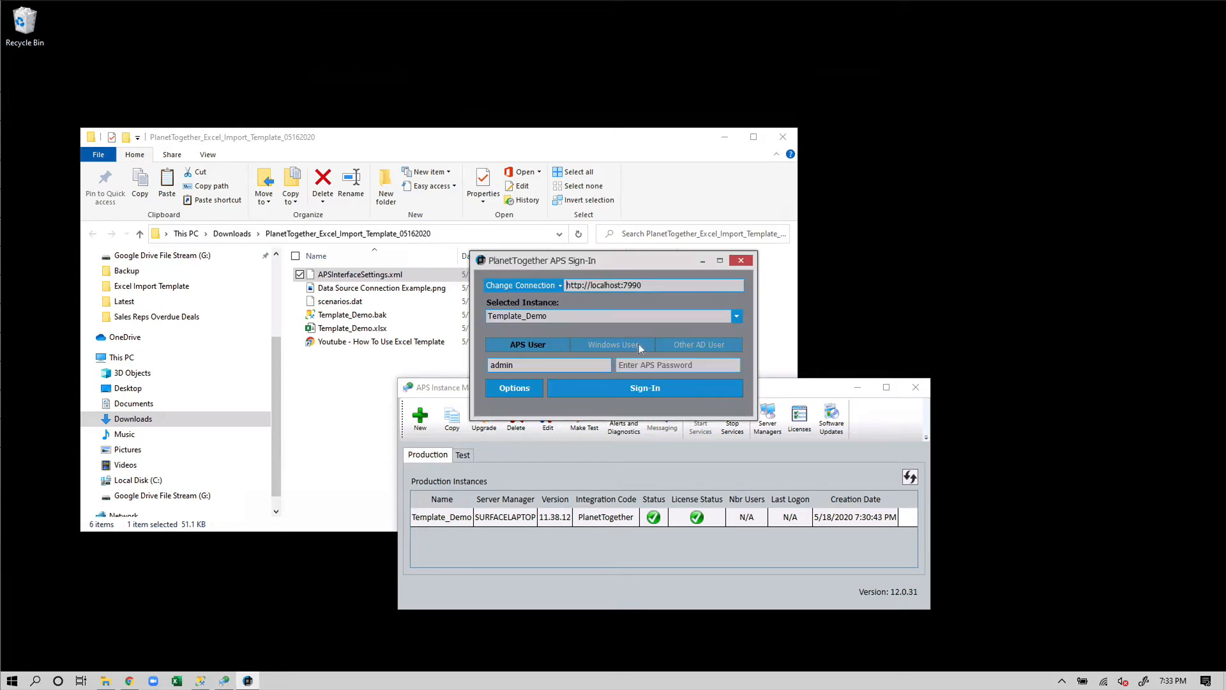
Sign in to Template_Demo, view the Demo Gantt, inspect jobs 10, 2 and 13, then minimize
left_click(586, 388)
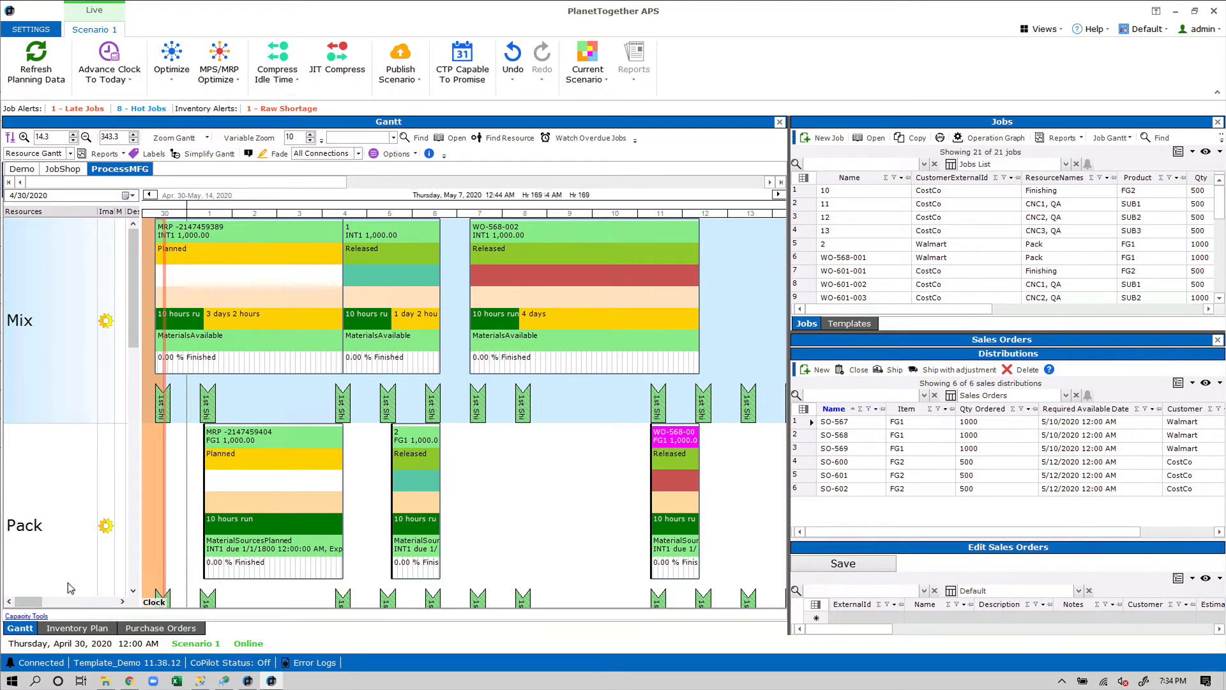
left_click(31, 170)
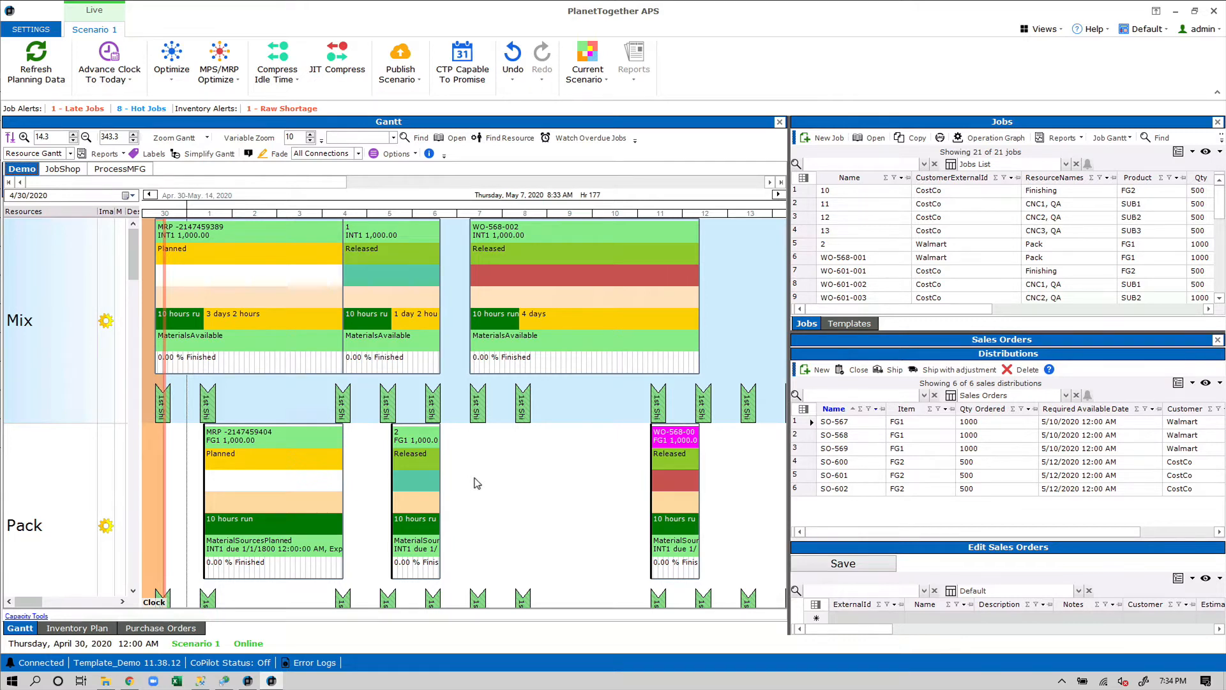
left_click(950, 190)
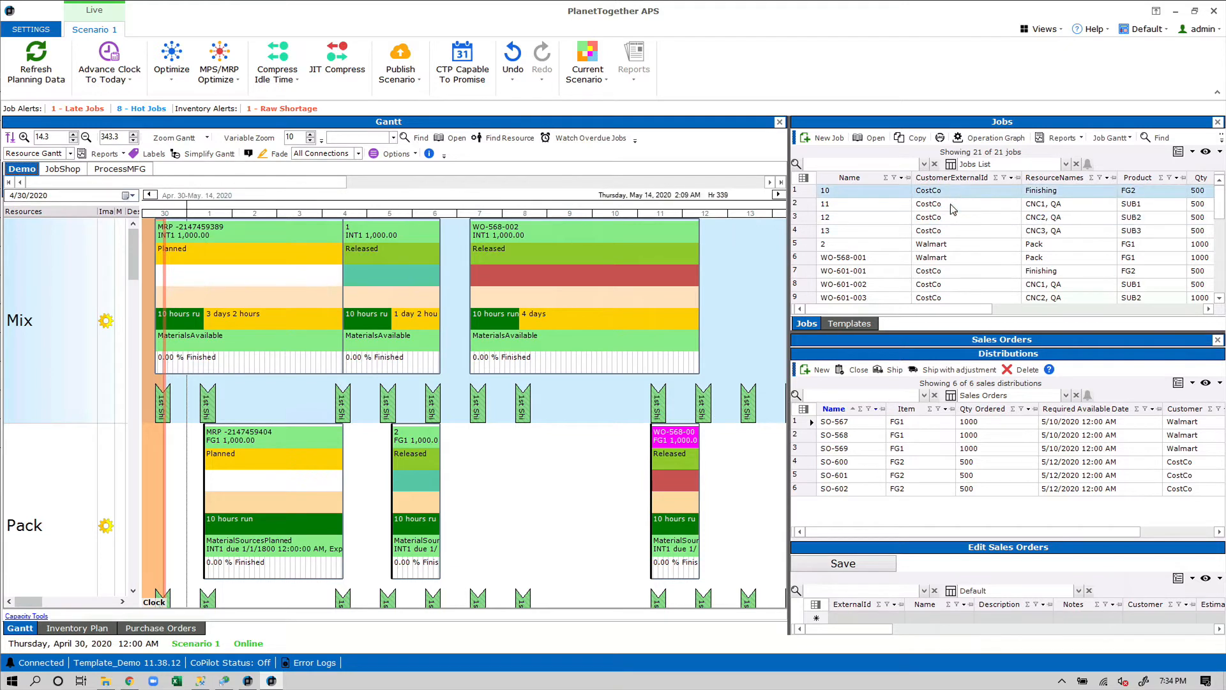
left_click(939, 246)
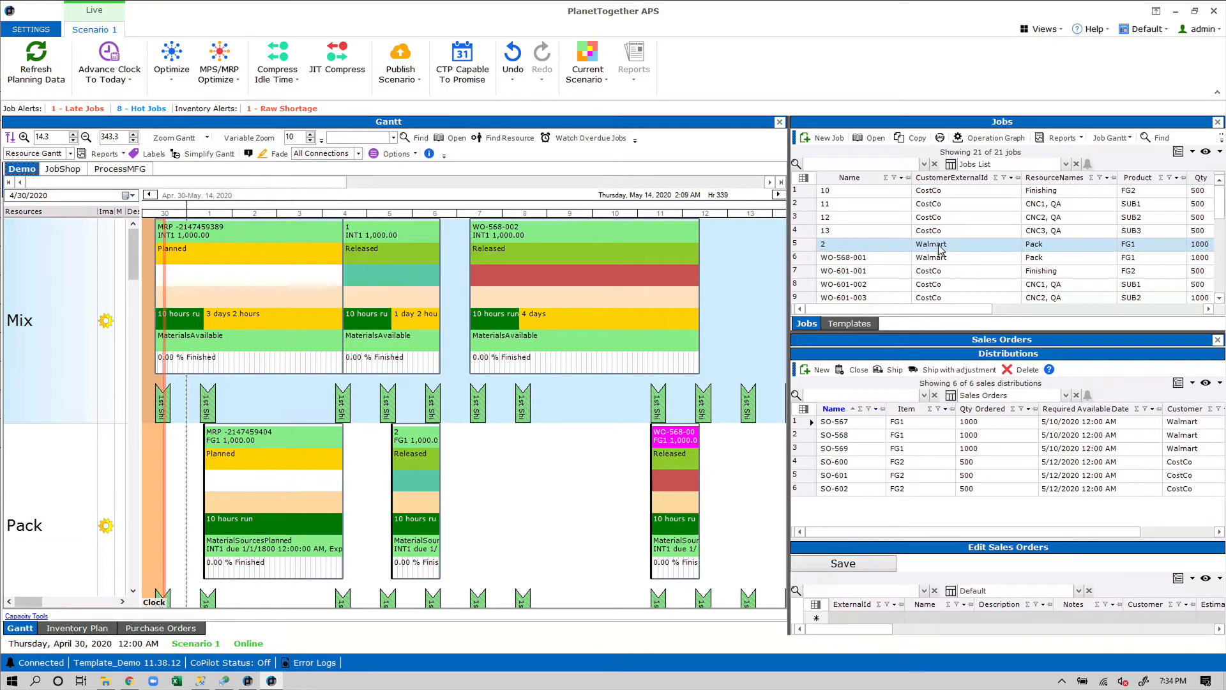
left_click(949, 233)
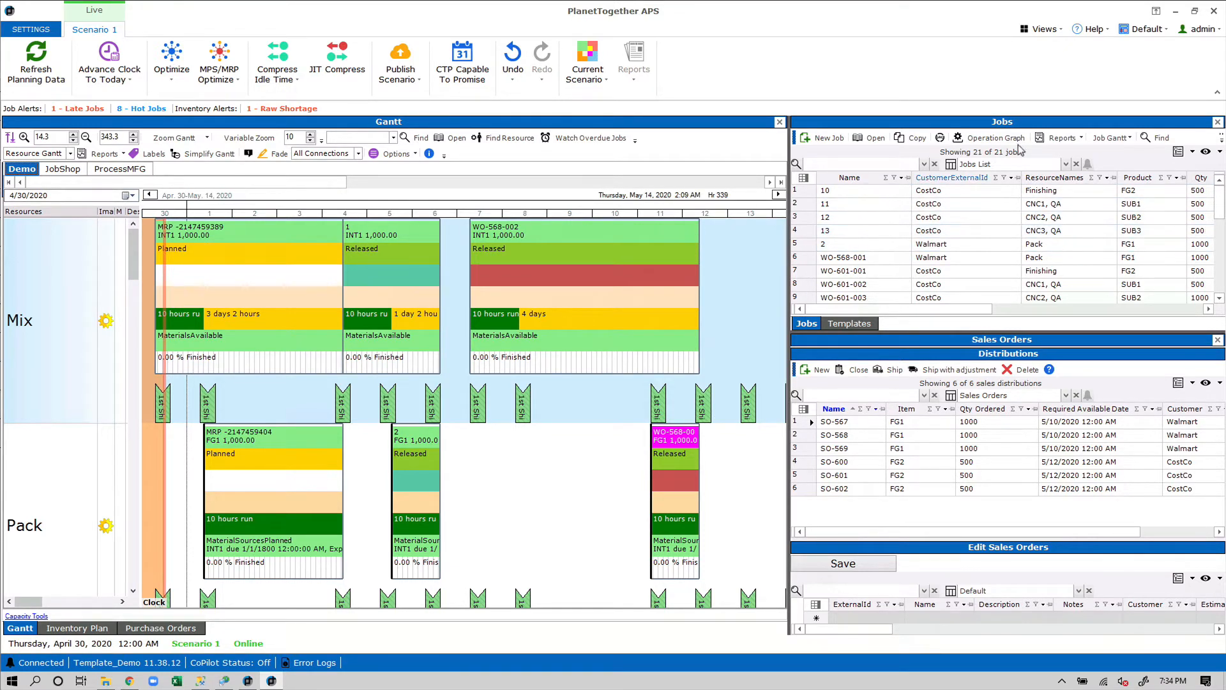
left_click(1175, 11)
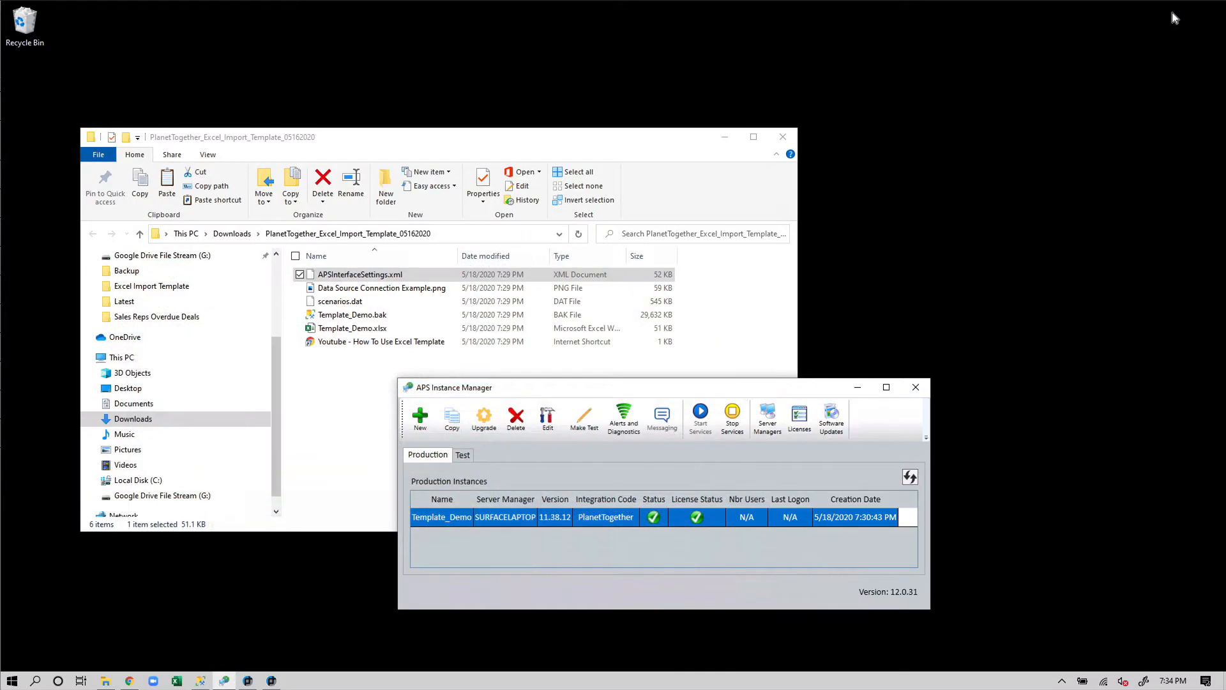
Review Template_Demo's instance settings and cancel without changes
left_click_drag(754, 383, 797, 263)
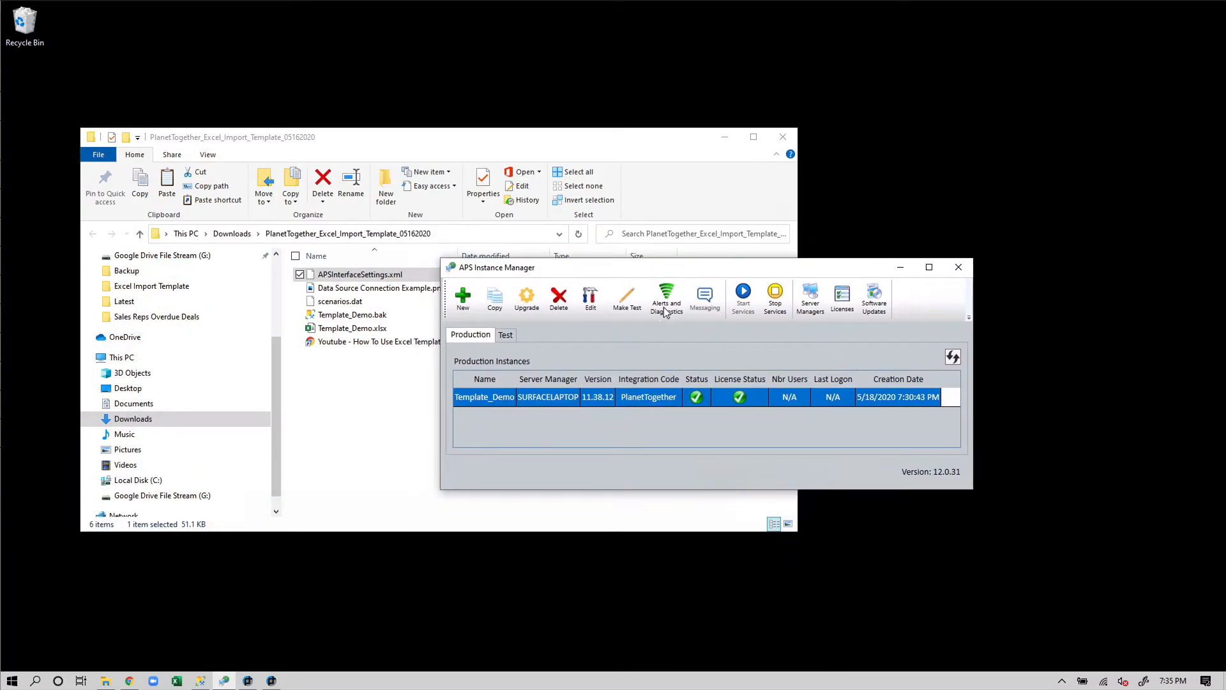
double_click(598, 397)
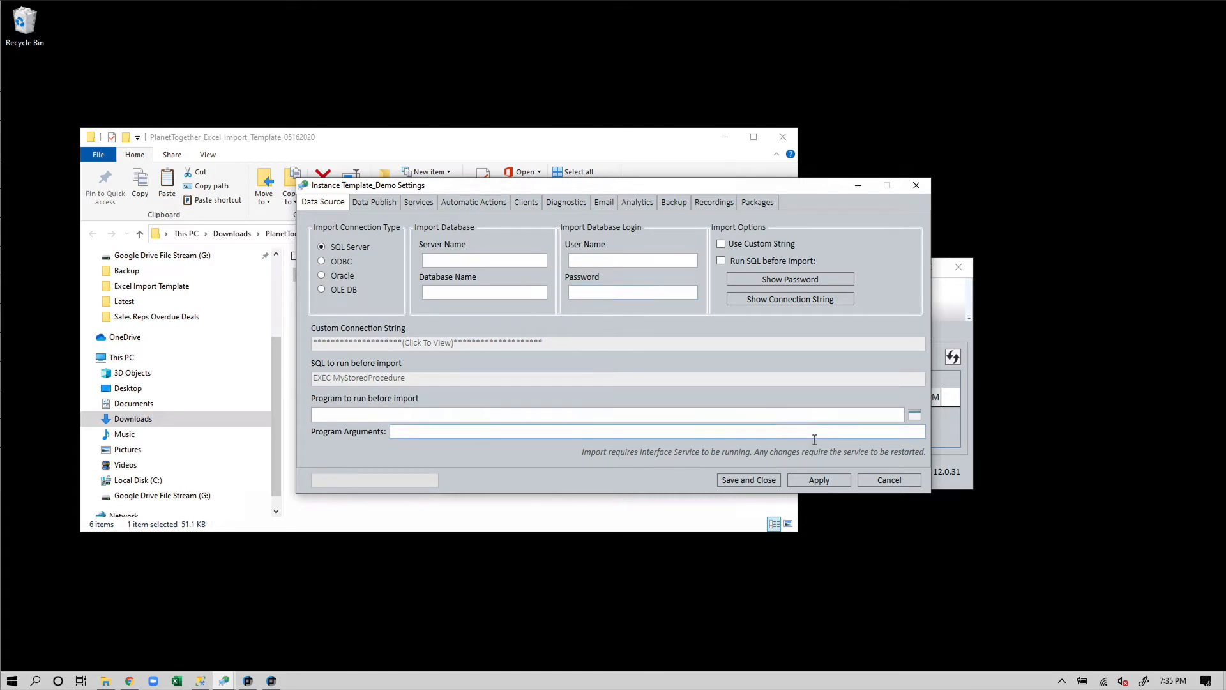
left_click(888, 480)
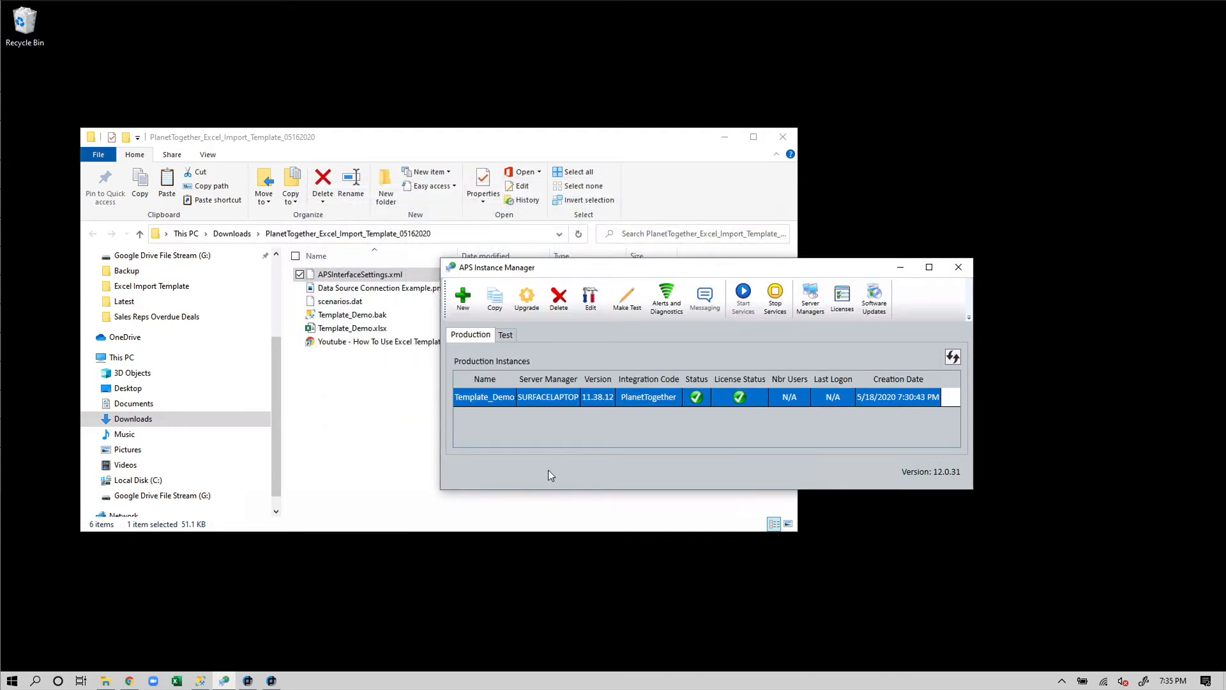
Select Template_Demo.bak in the downloaded template folder
left_click(392, 462)
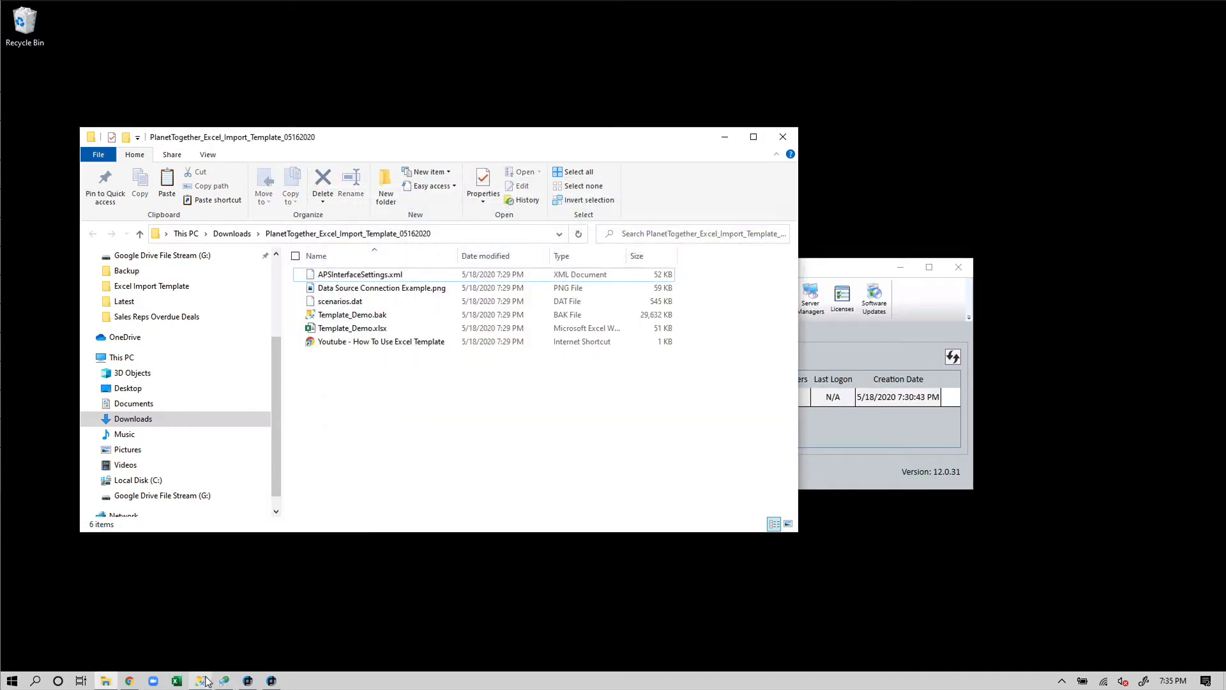
left_click(354, 315)
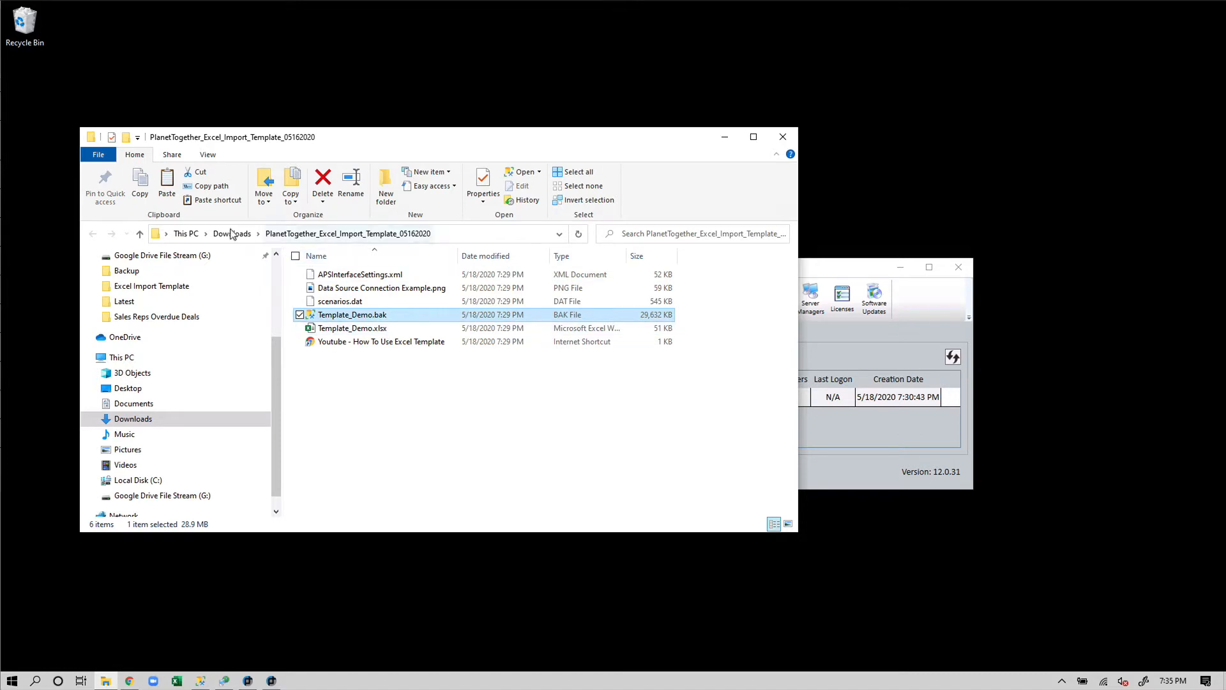
left_click(200, 680)
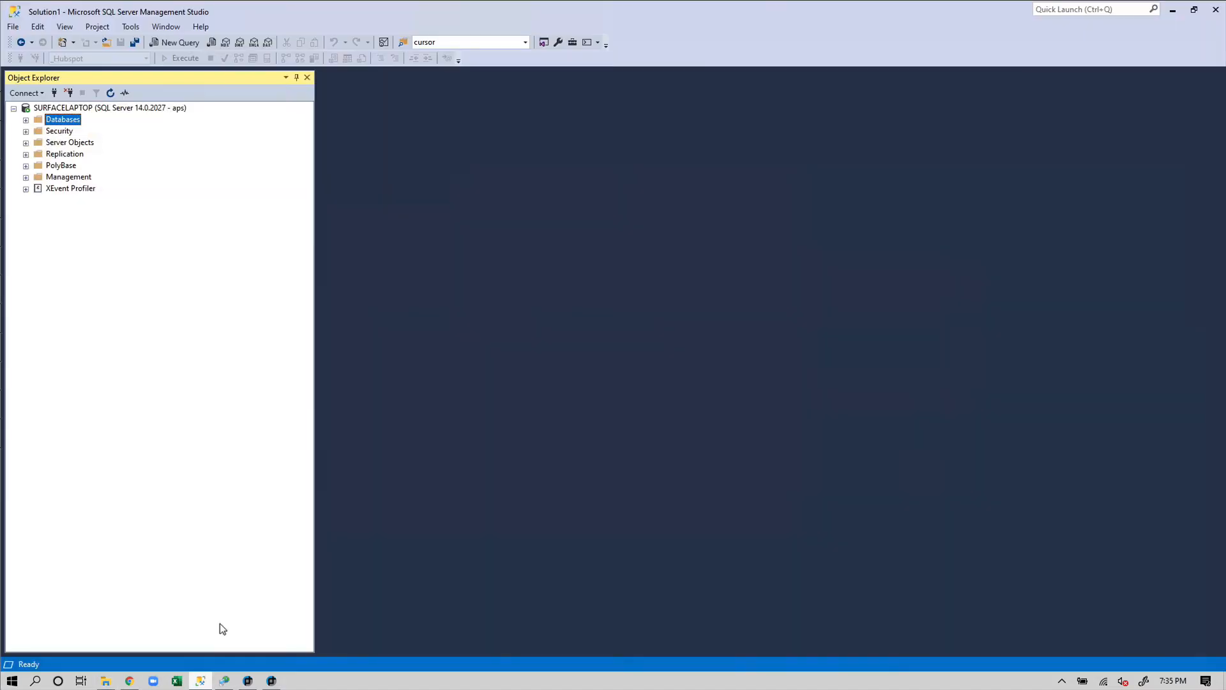
Start a database restore from device, adding Template_Demo.bak from the Downloads template folder
left_click(25, 120)
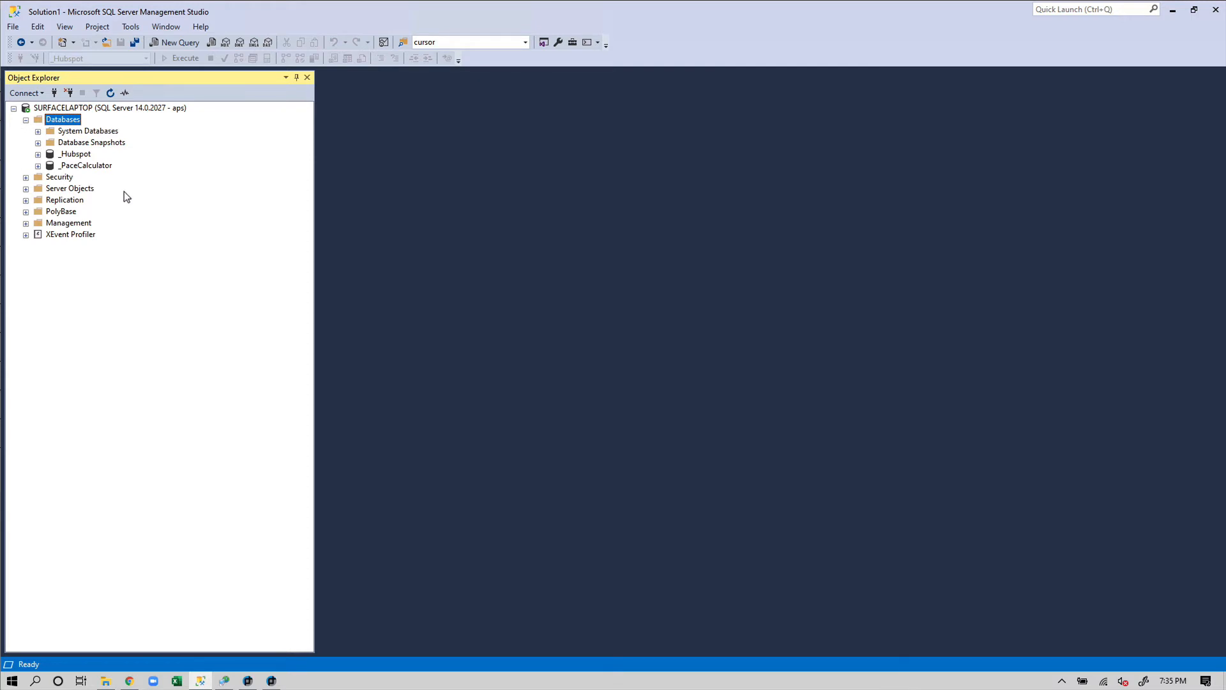
right_click(72, 119)
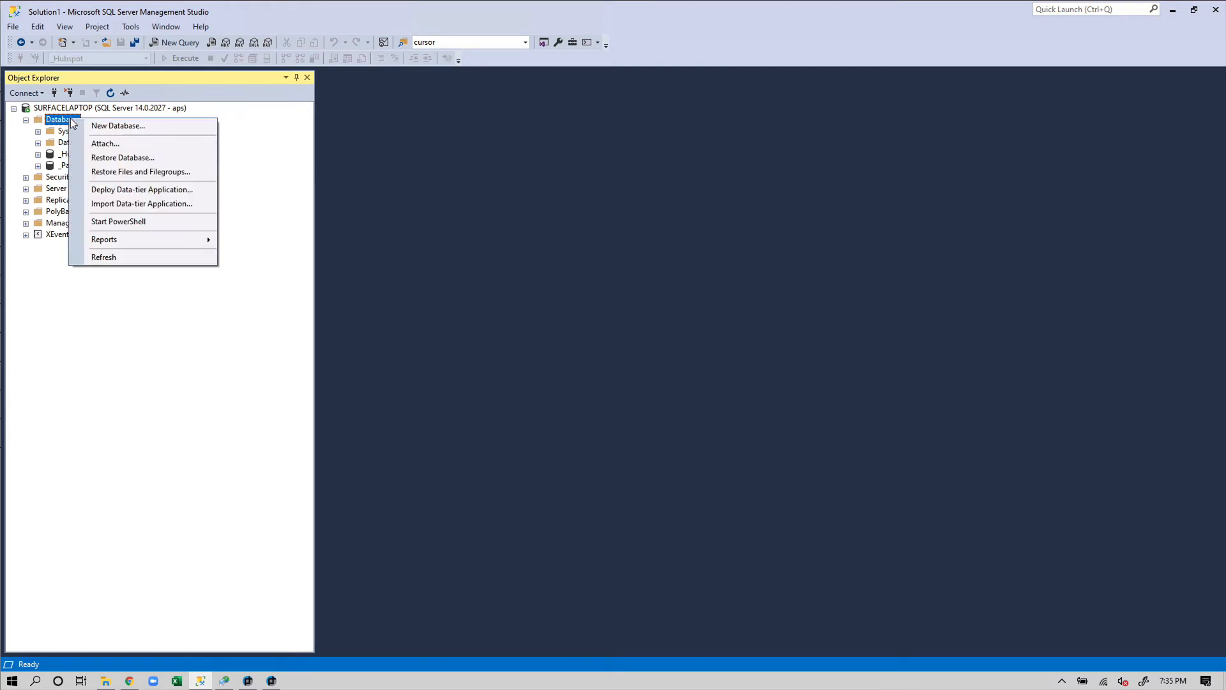
left_click(168, 160)
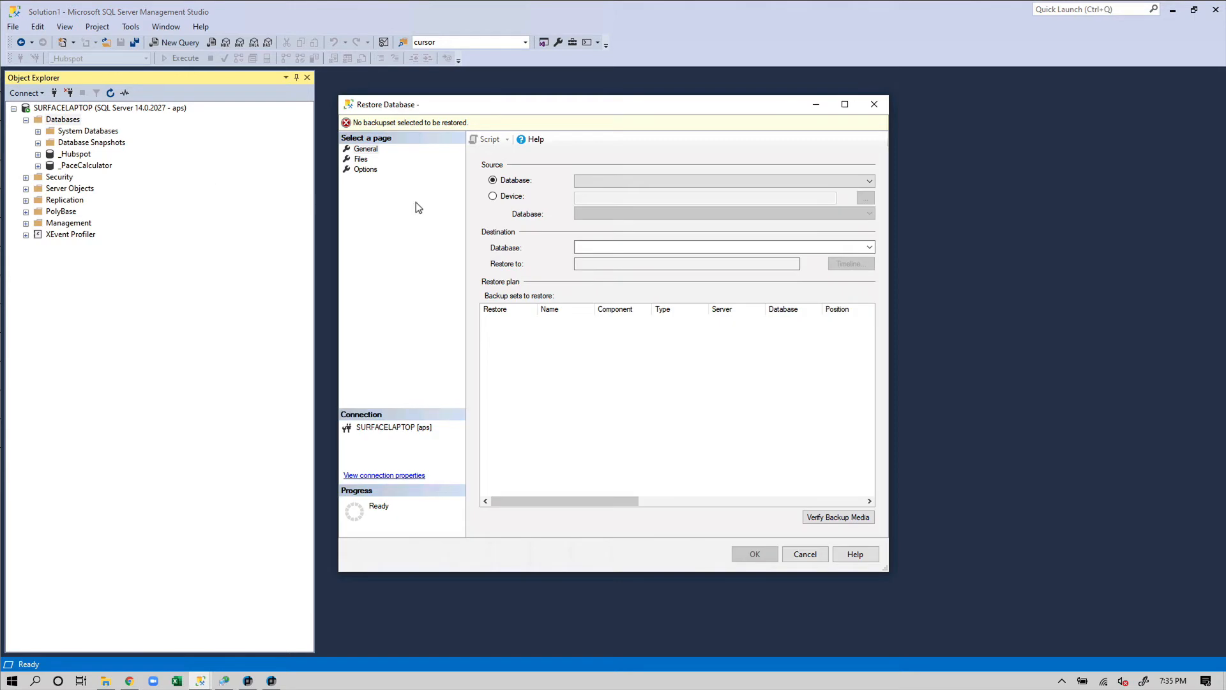
left_click(492, 196)
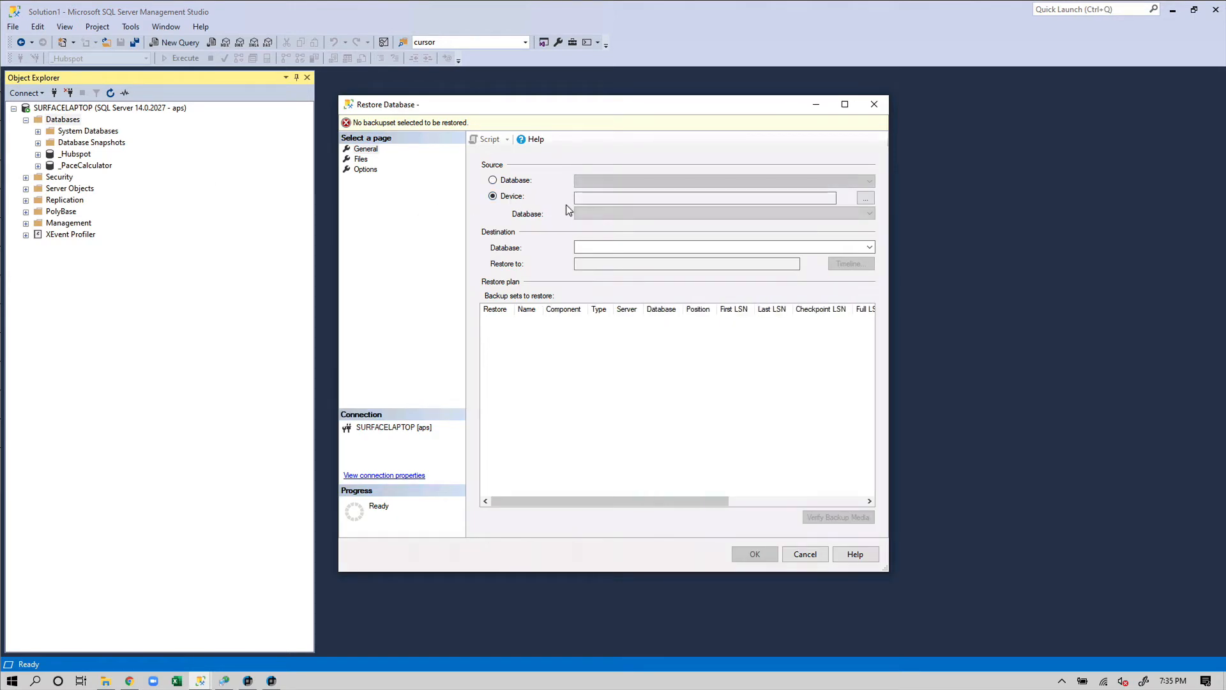
left_click(865, 198)
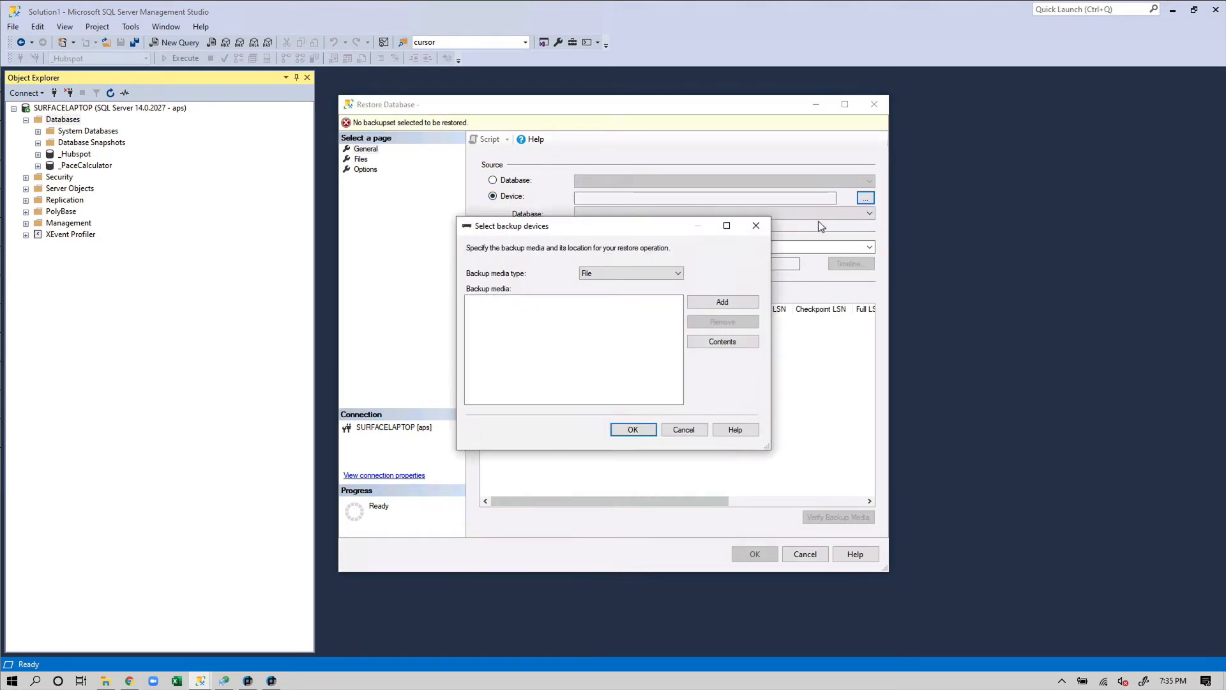
left_click(752, 299)
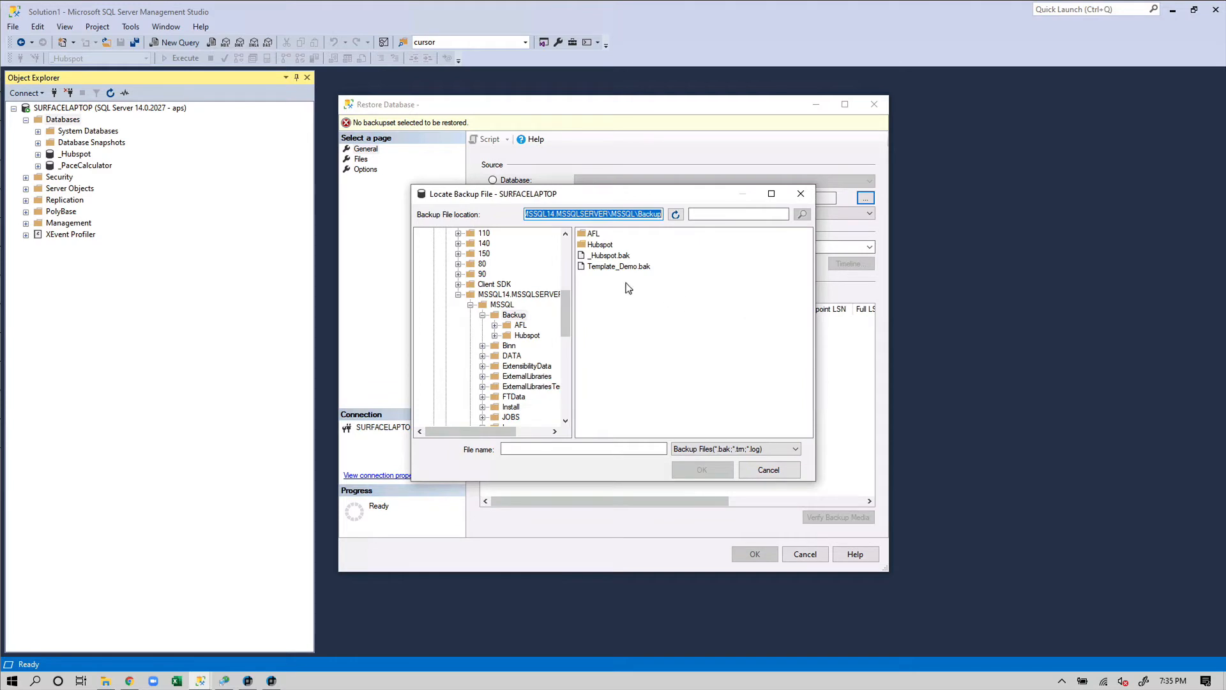
left_click_drag(563, 311, 575, 400)
left_click(464, 407)
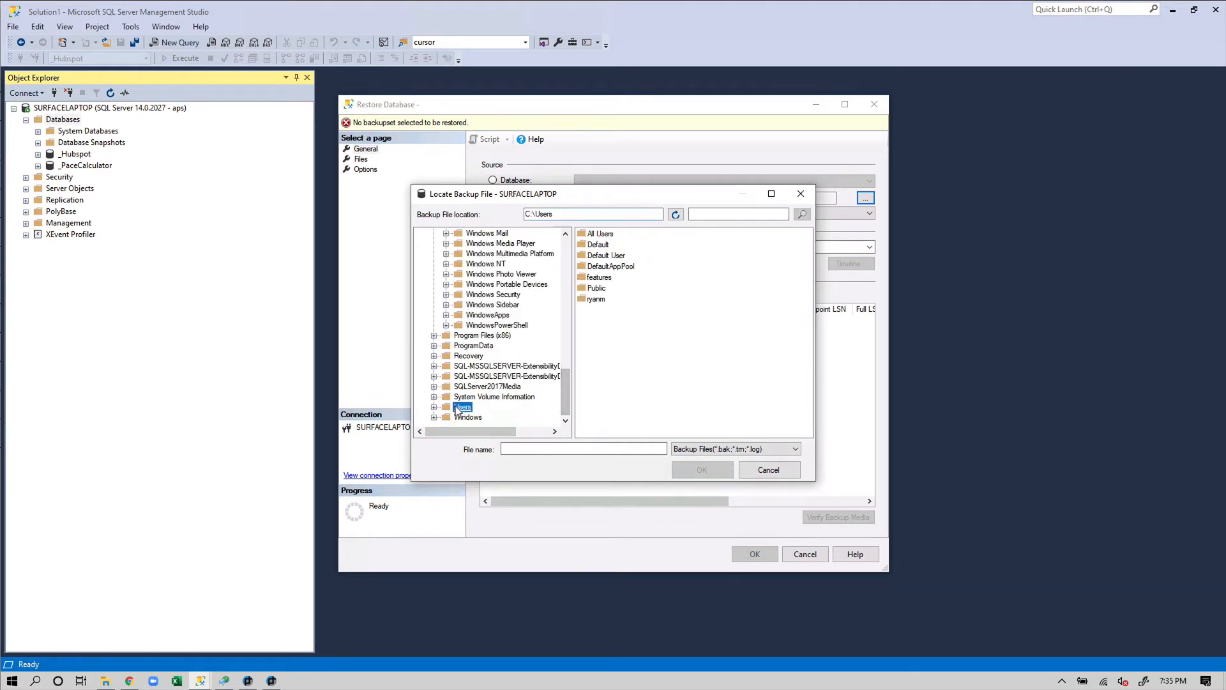
double_click(599, 299)
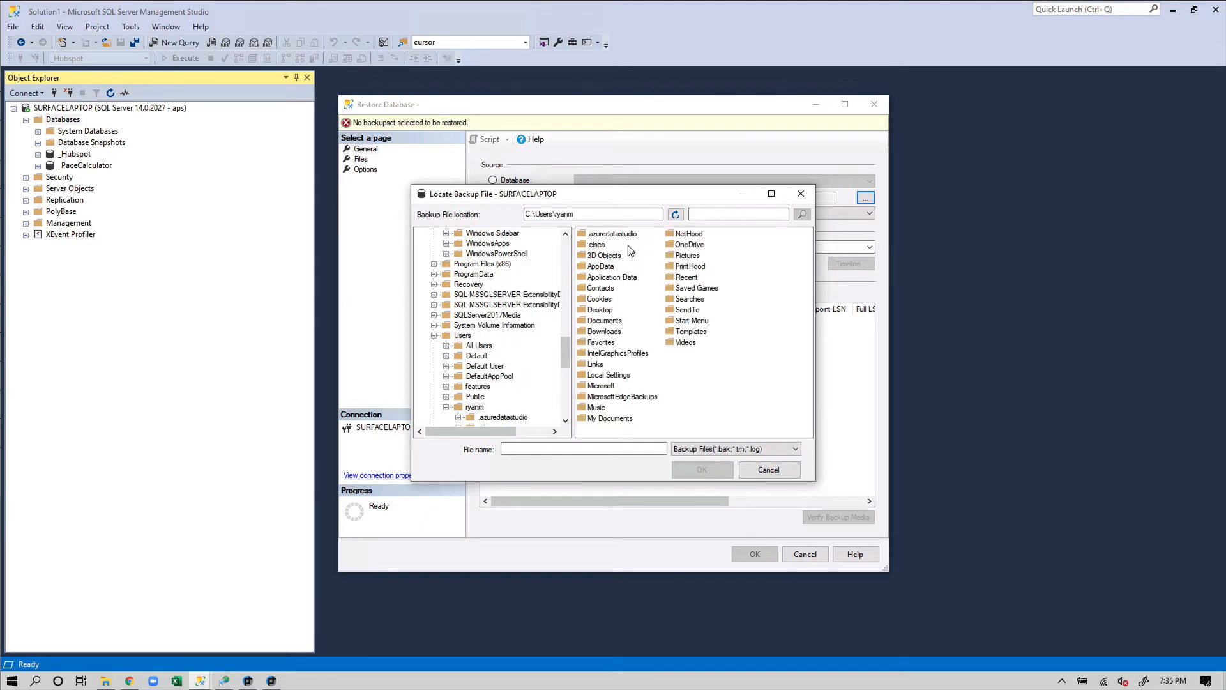
double_click(608, 333)
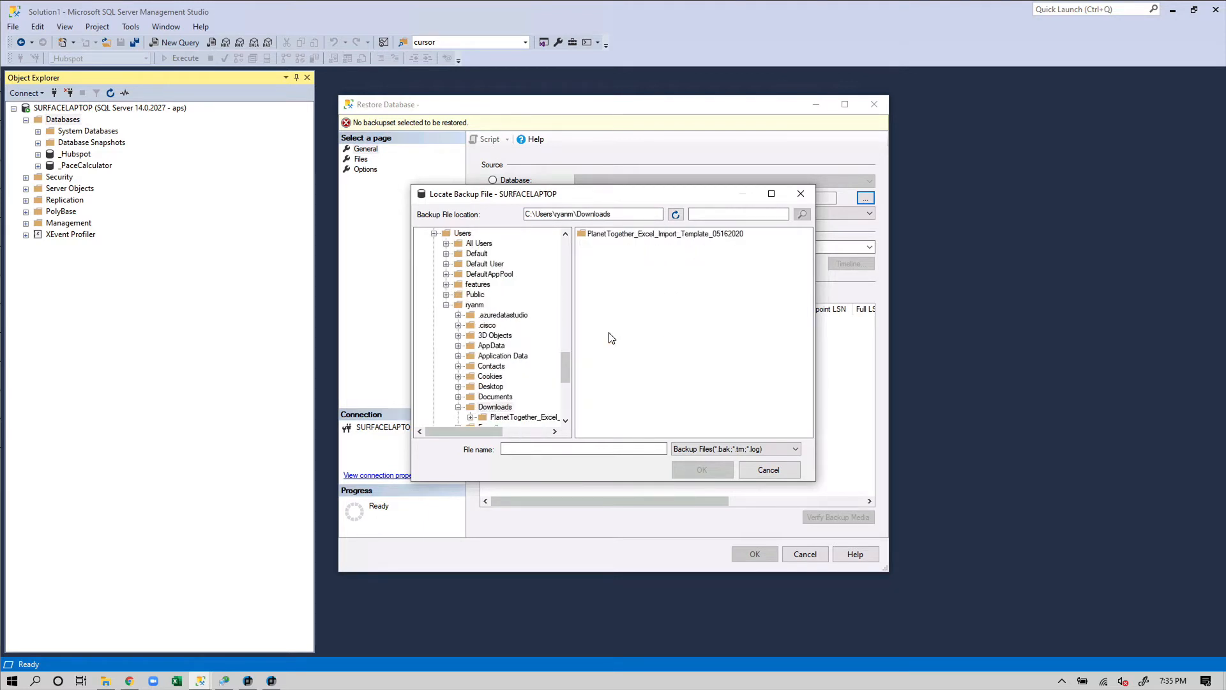
double_click(638, 232)
left_click(641, 233)
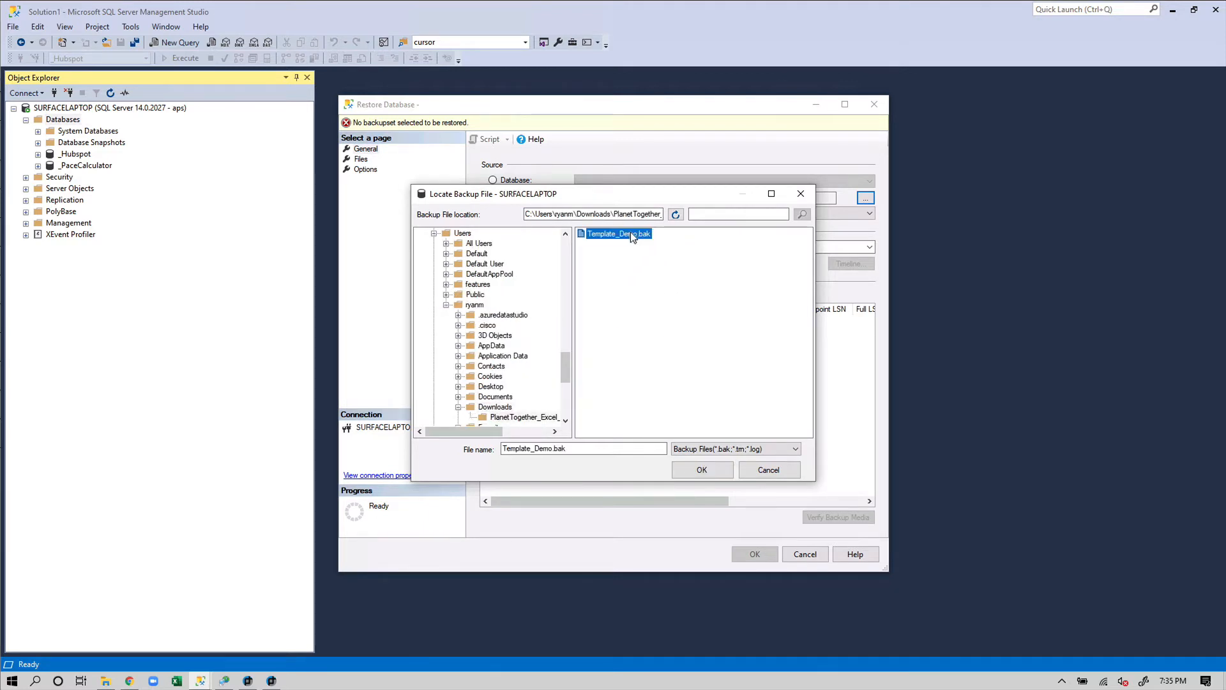
left_click(712, 473)
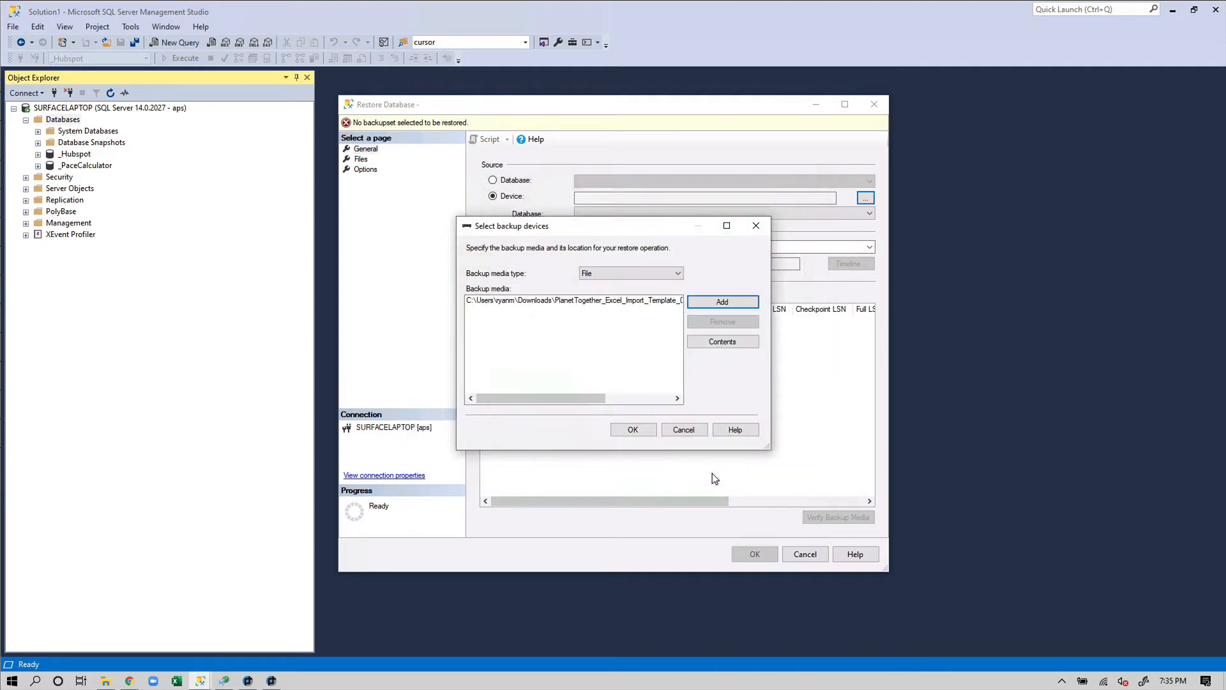
left_click(643, 428)
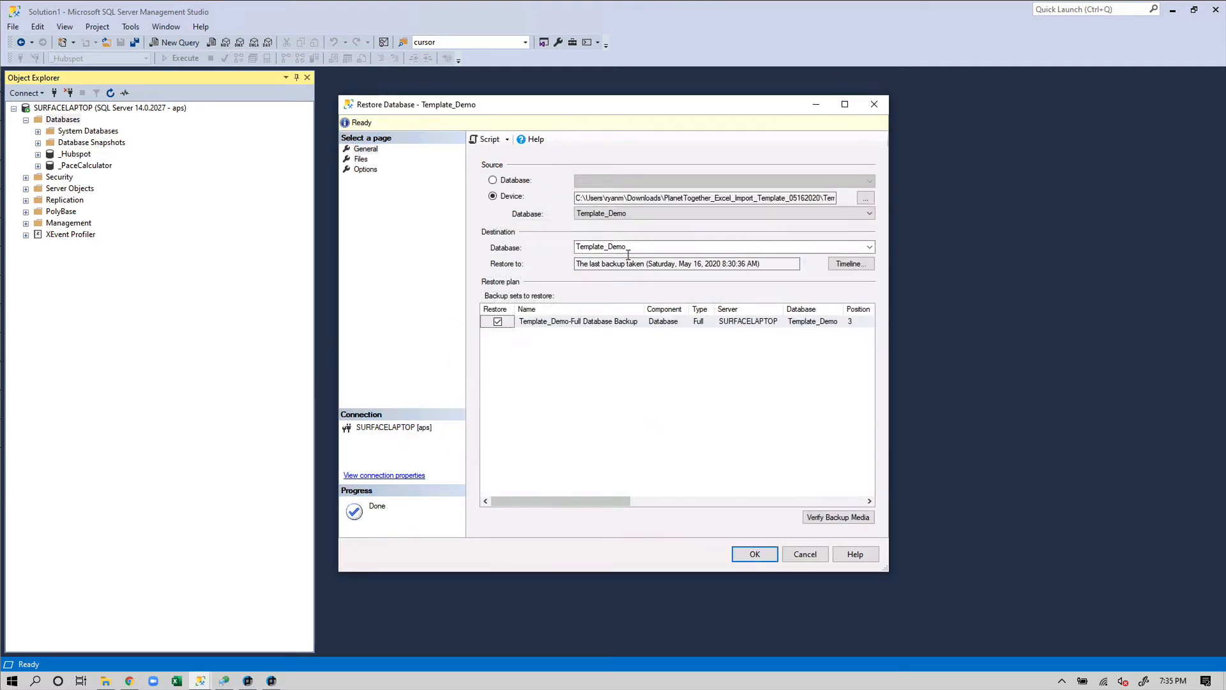
Restore into the Template_Demo database and expand it in Object Explorer
left_click(655, 248)
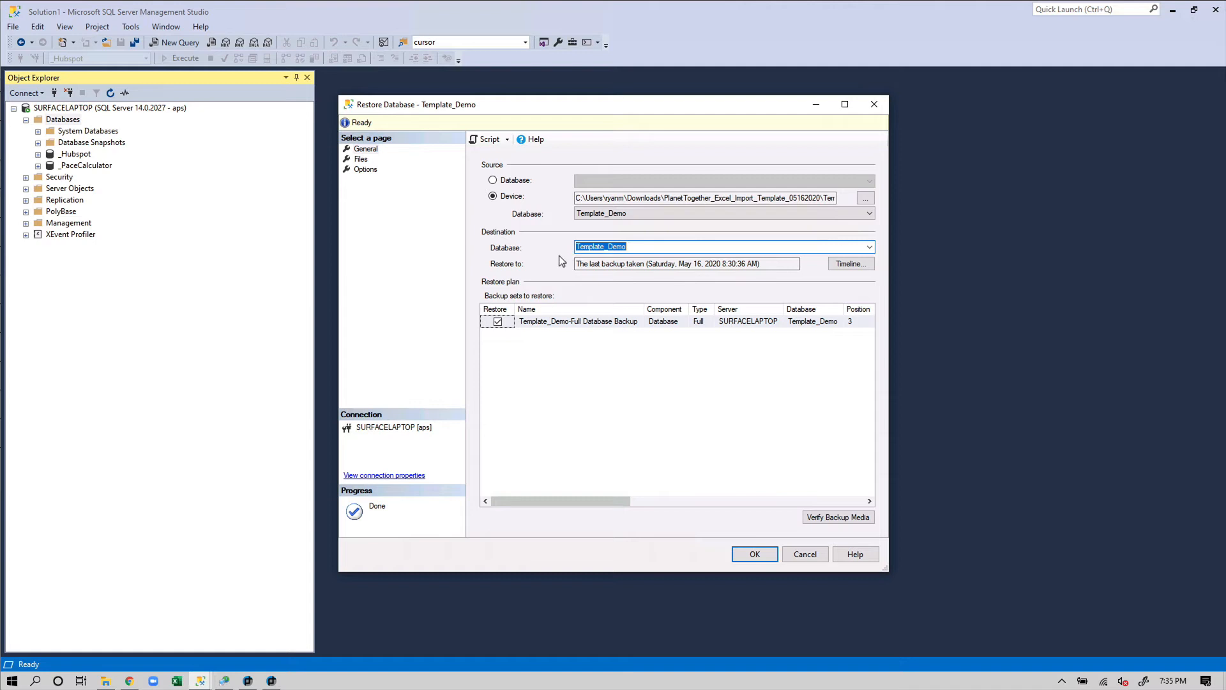
left_click(657, 246)
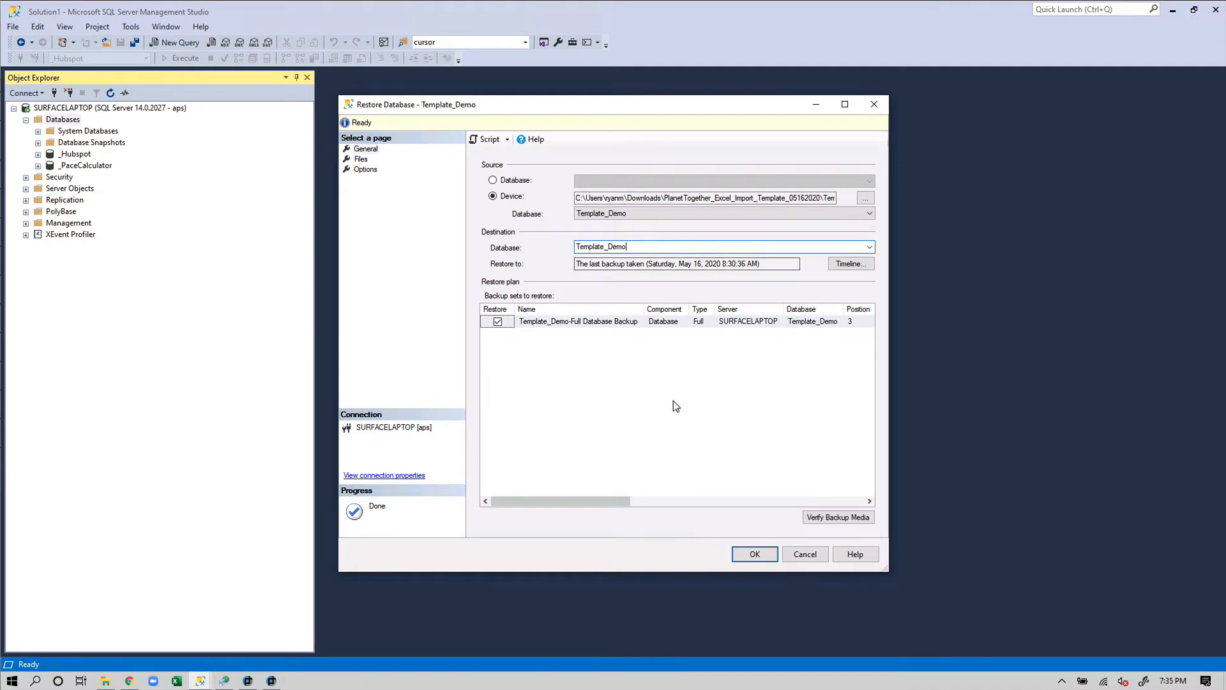
left_click(754, 554)
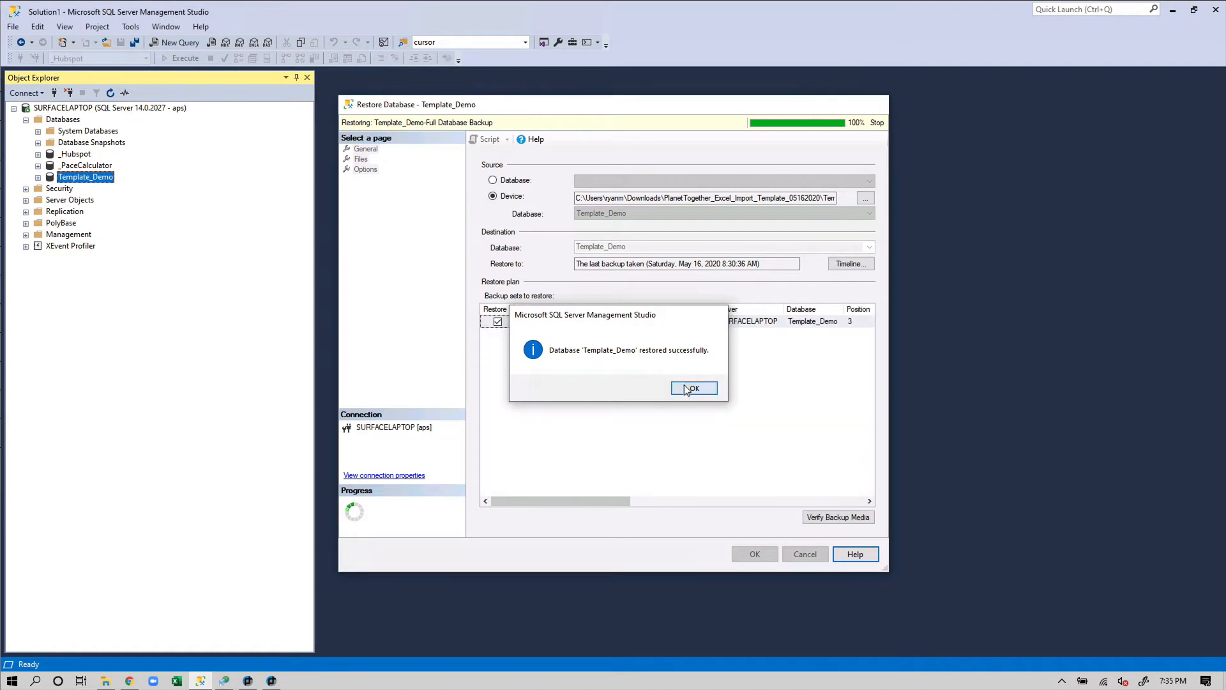
left_click(686, 389)
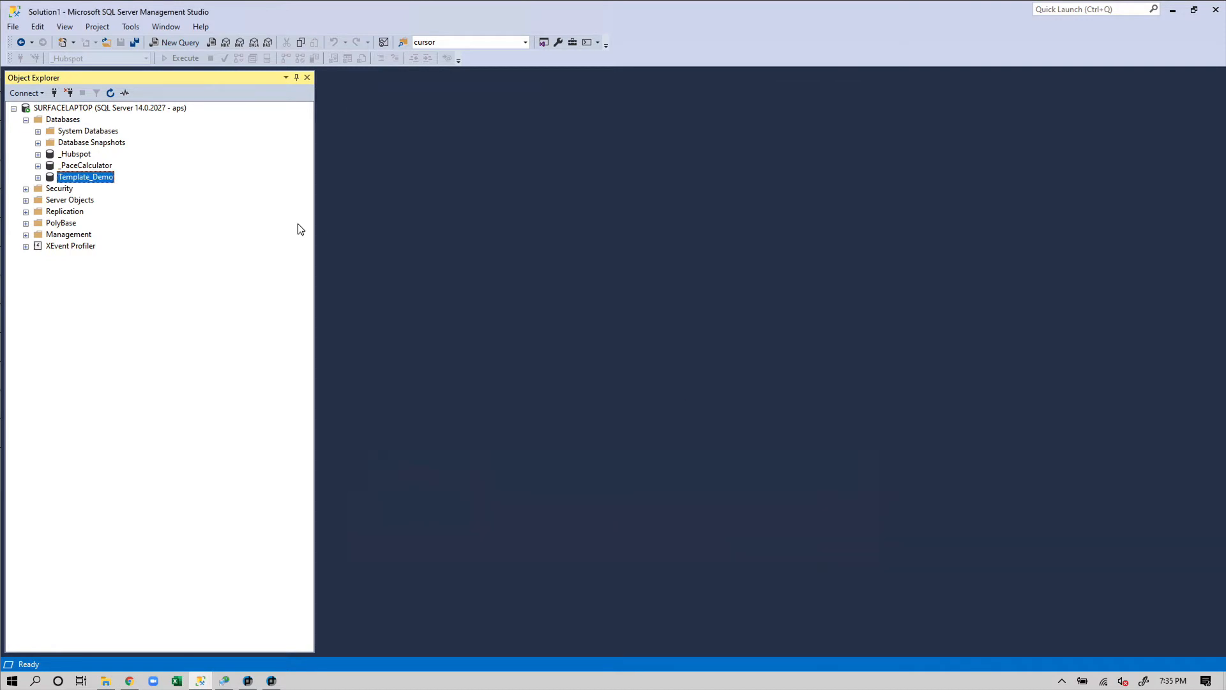
left_click(38, 177)
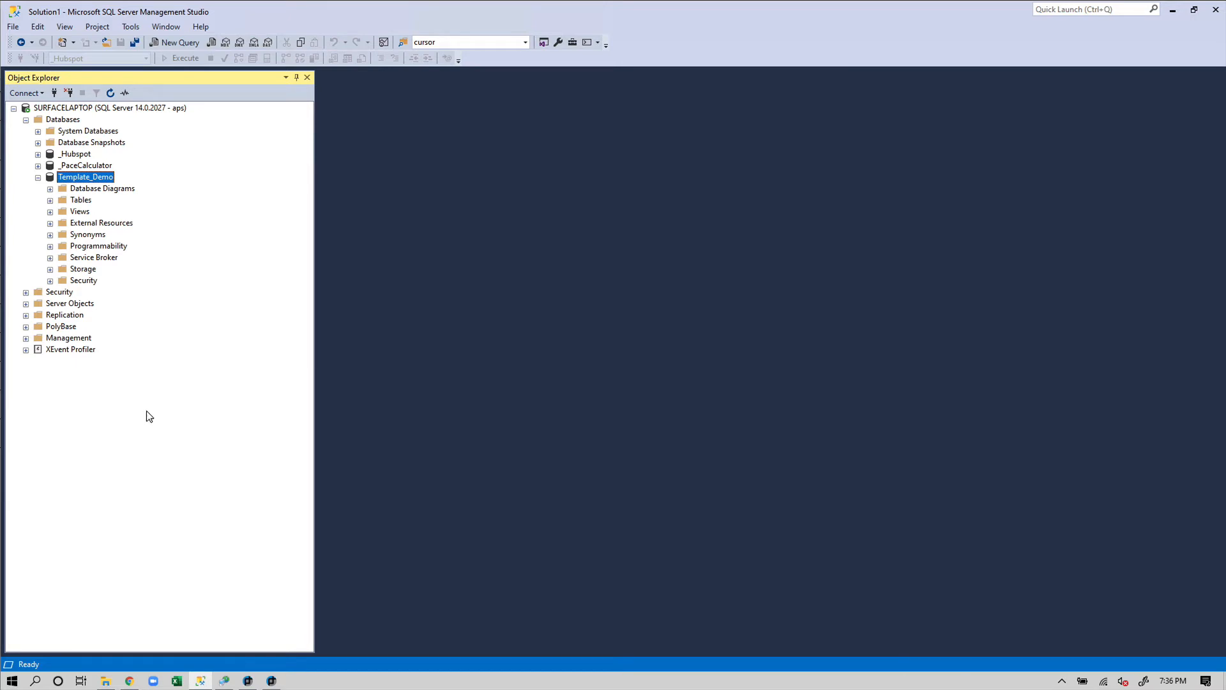
Set Template_Demo's import data source to server localhost, database Template_Demo, plus the login user name and password
left_click(223, 681)
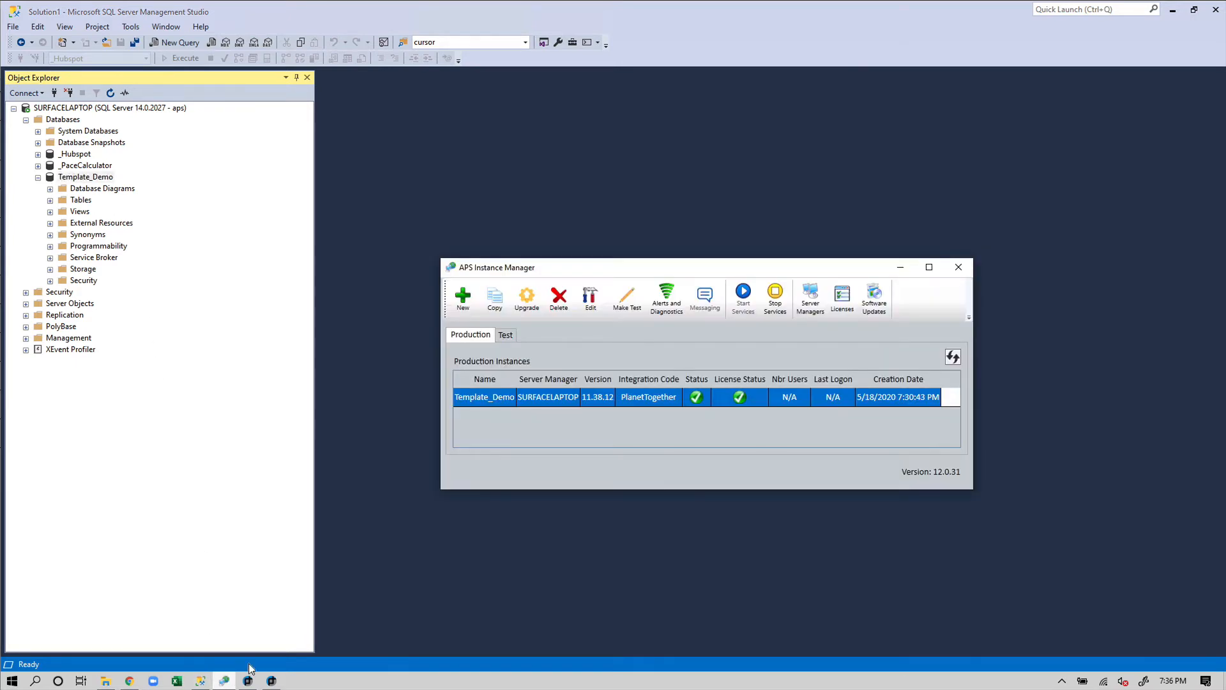
double_click(621, 397)
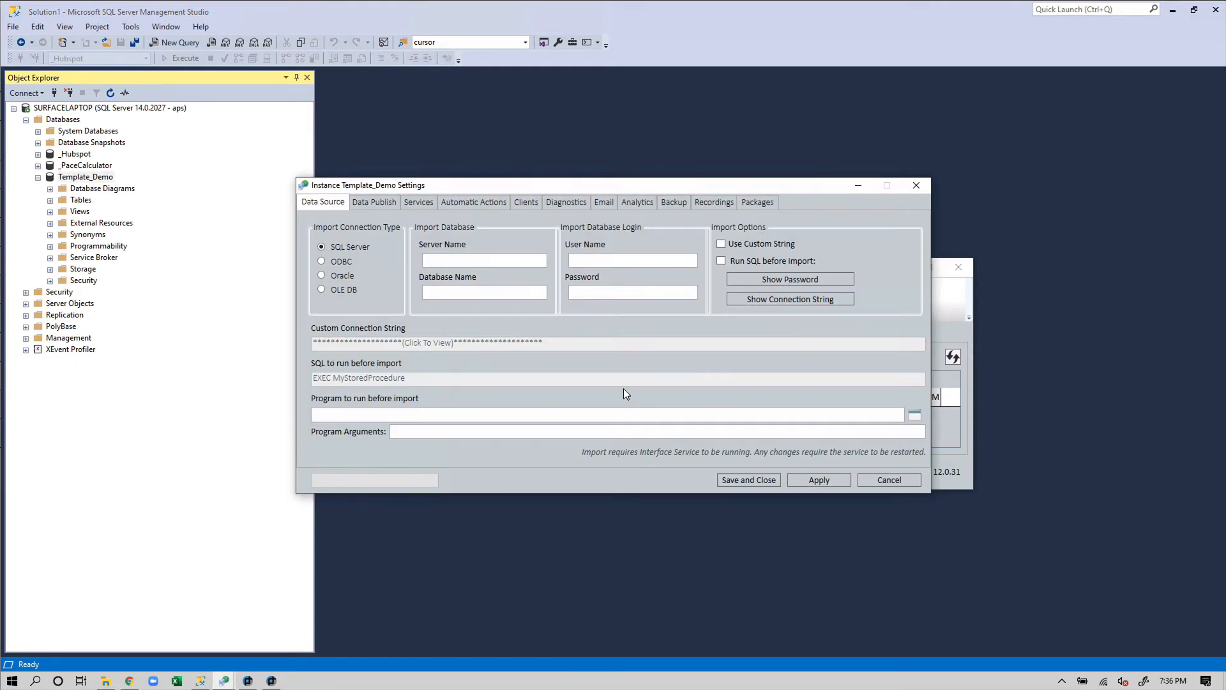
left_click(537, 250)
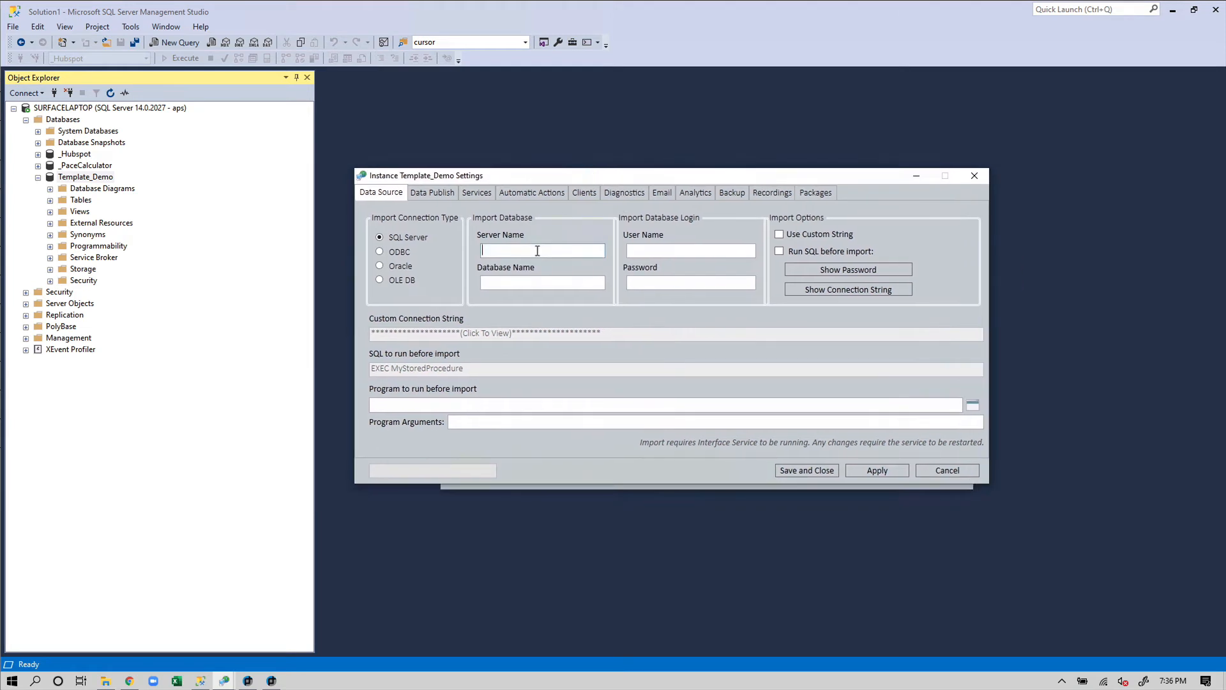
type("localhost")
key("Tab")
type("Template_Demo")
left_click(659, 254)
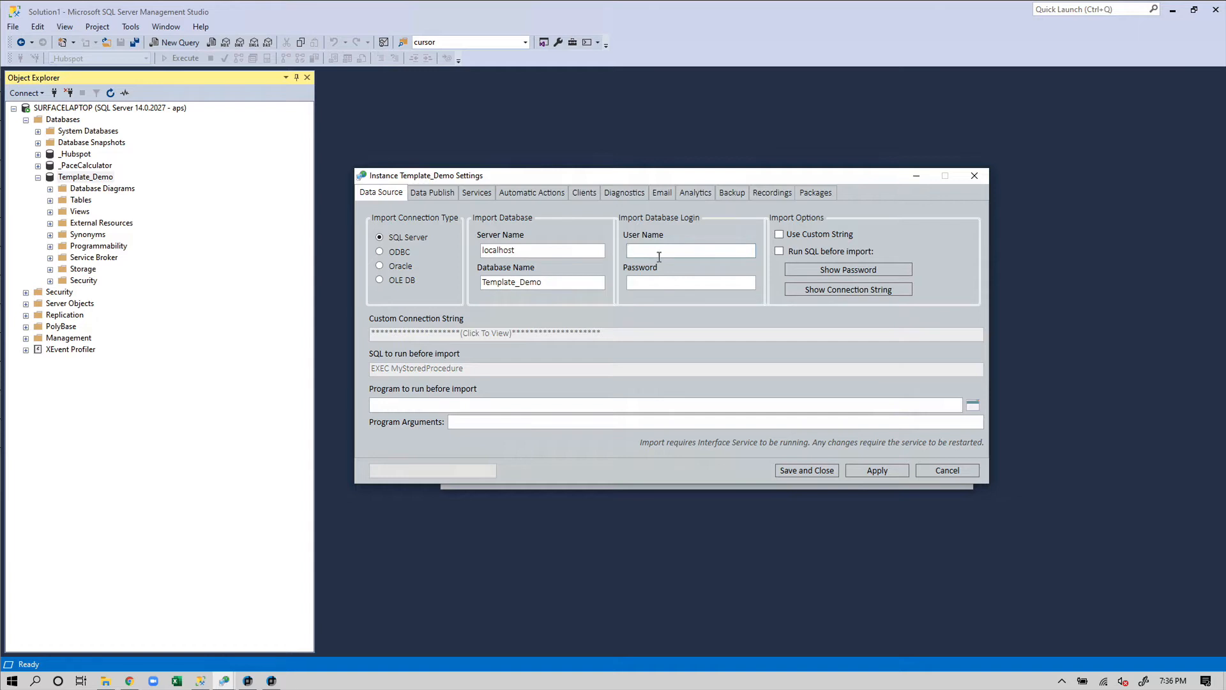
type("asp")
key("BackSpace")
key("BackSpace")
key("Tab")
left_click(441, 196)
left_click(476, 193)
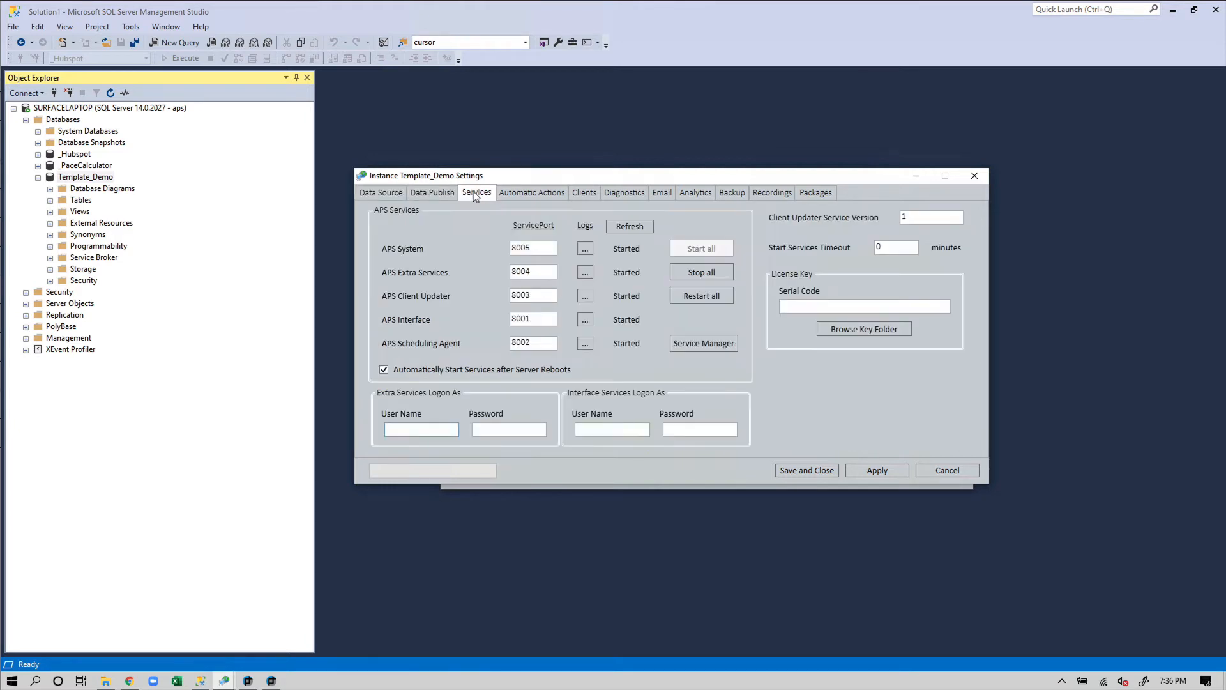
left_click(401, 428)
left_click(382, 193)
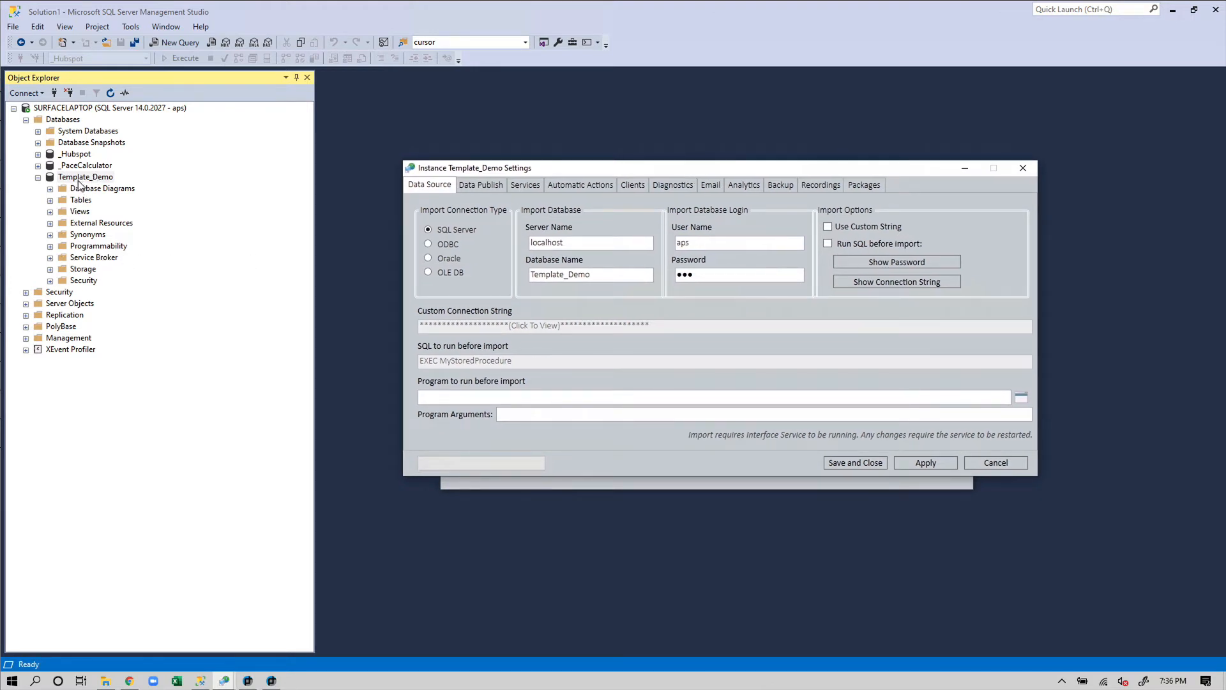
left_click(185, 223)
List Template_Demo's stored procedures and look over get_excel_data, build_pt_tables and pt_import_procedures
left_click(49, 246)
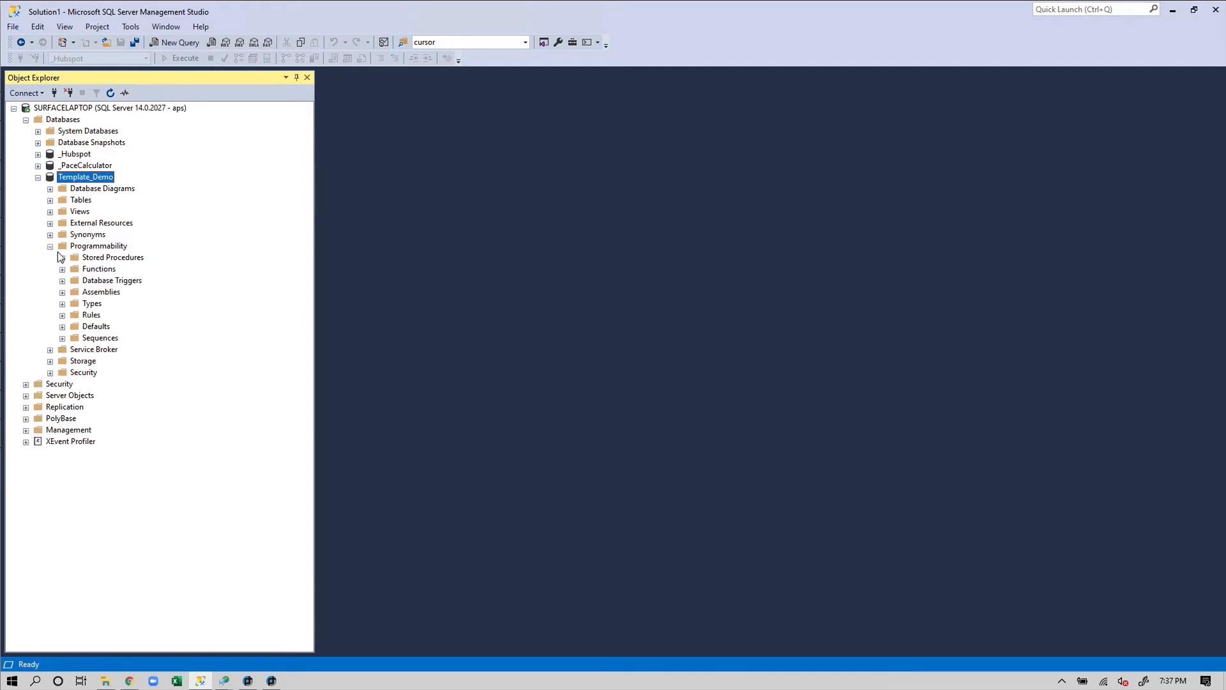
left_click(62, 258)
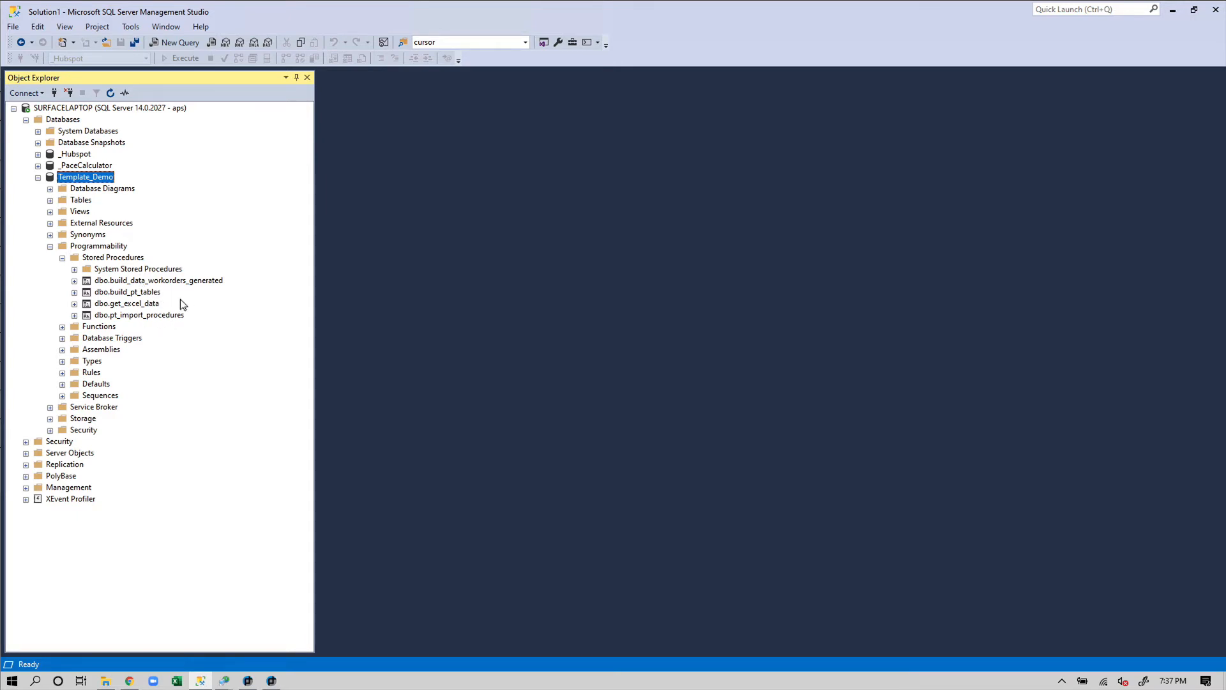
left_click(153, 303)
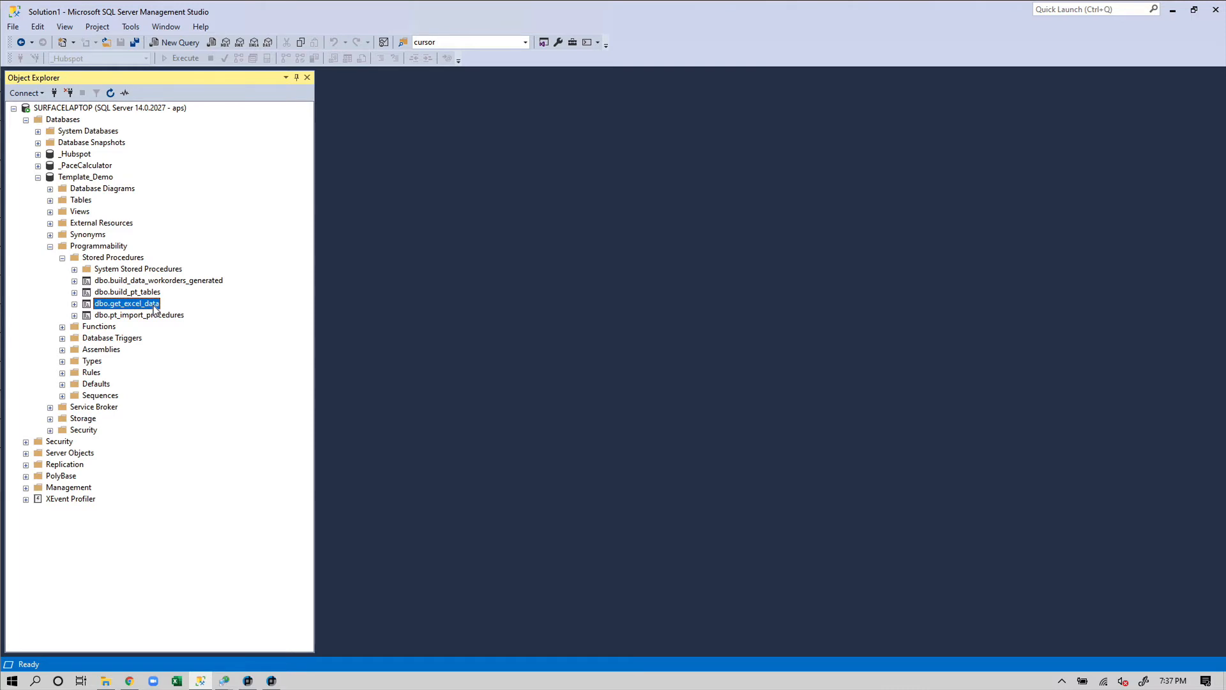
left_click(142, 293)
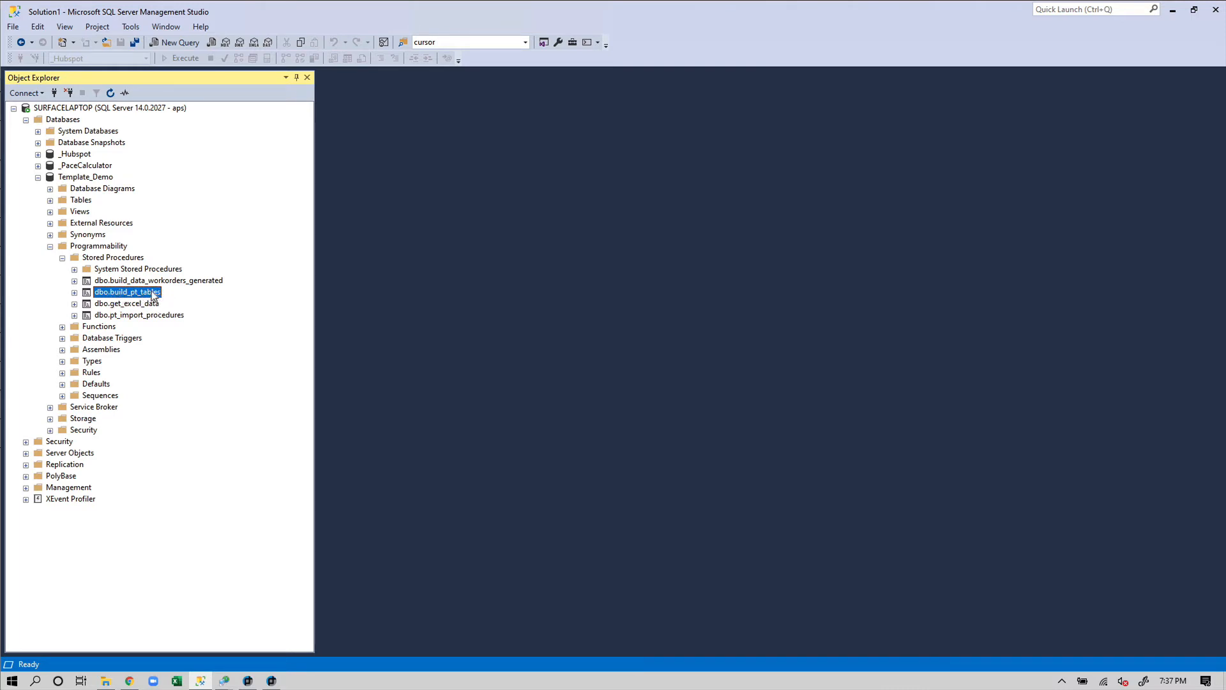
left_click(153, 281)
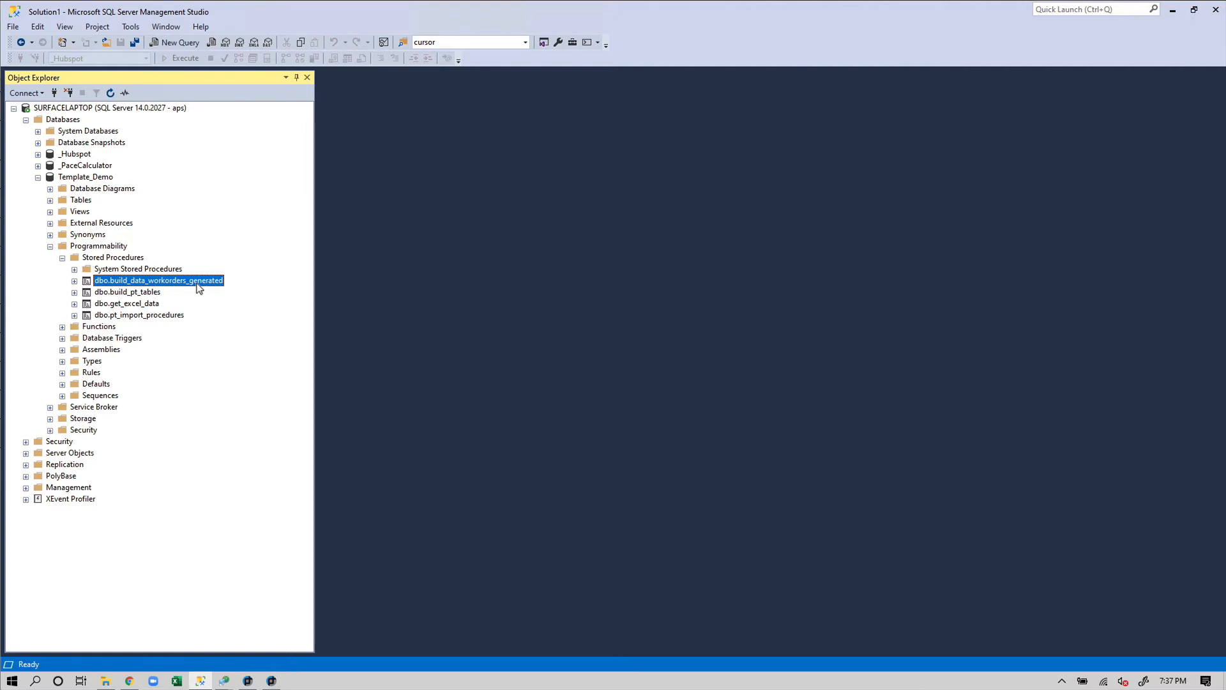
left_click(154, 316)
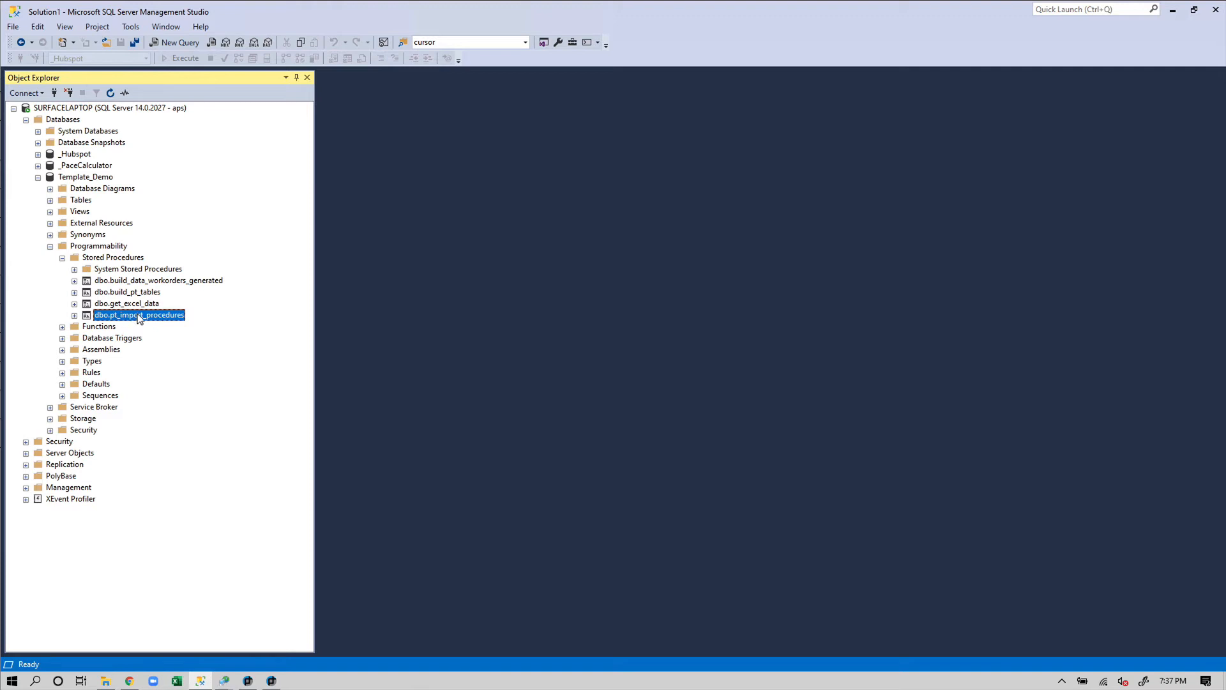
right_click(166, 314)
left_click(195, 335)
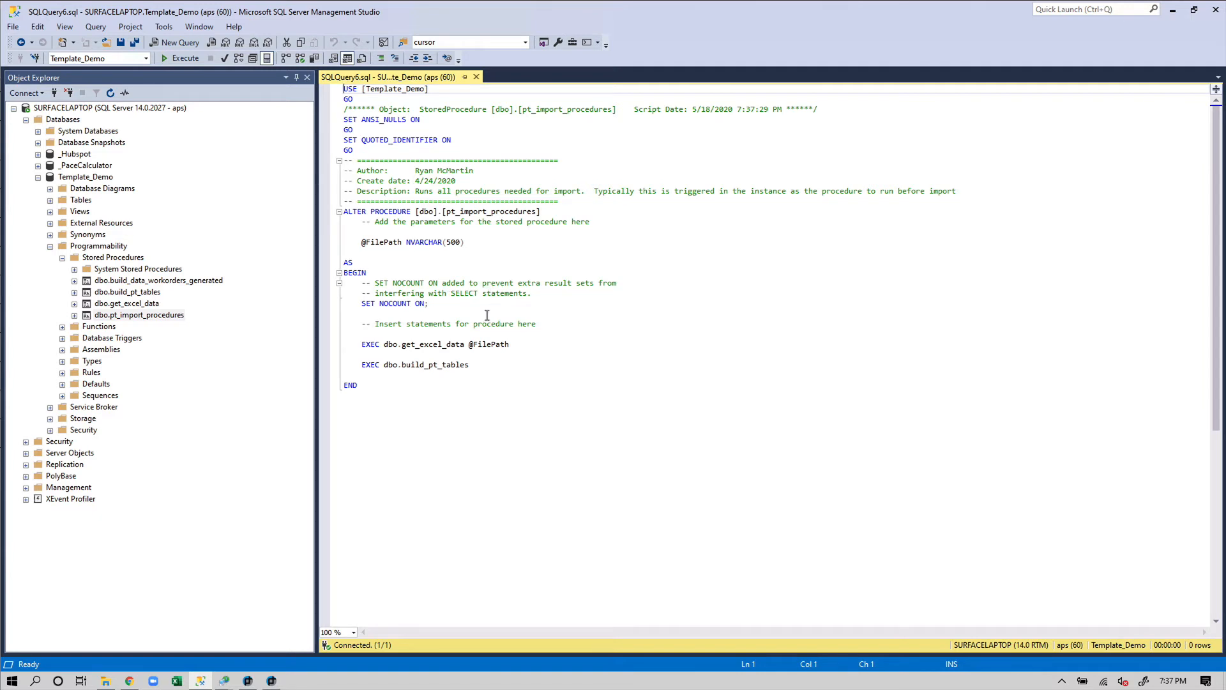
left_click_drag(378, 346, 492, 347)
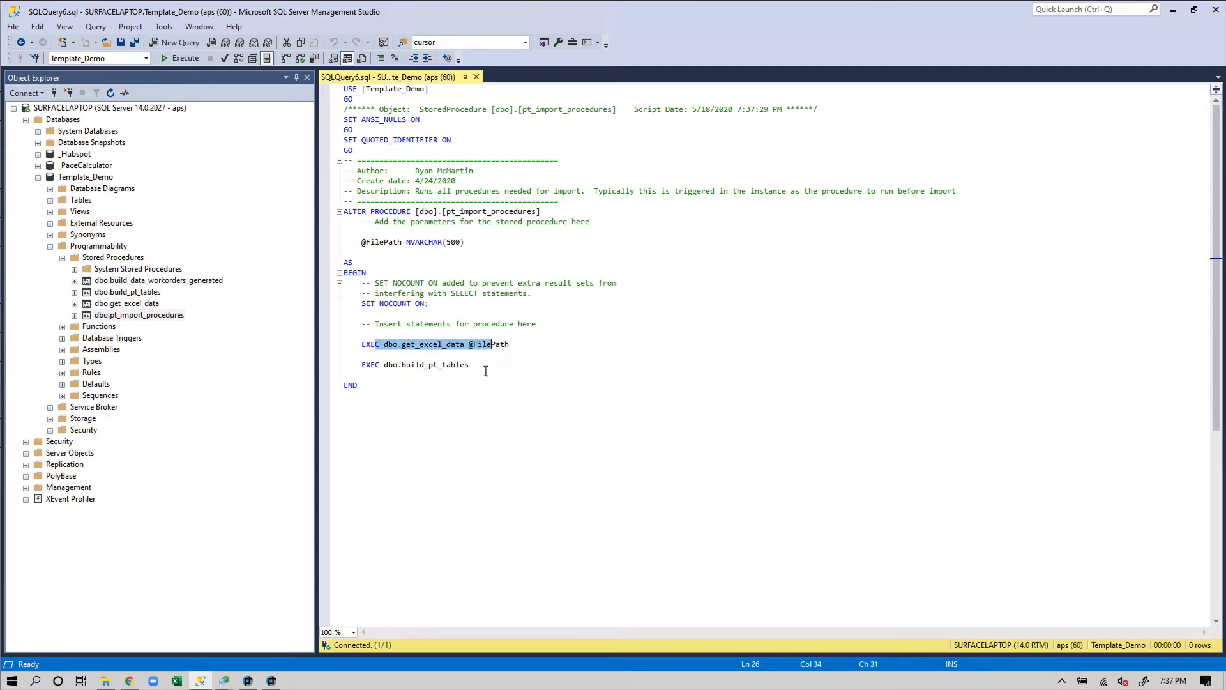
left_click_drag(398, 367, 476, 367)
left_click(491, 366)
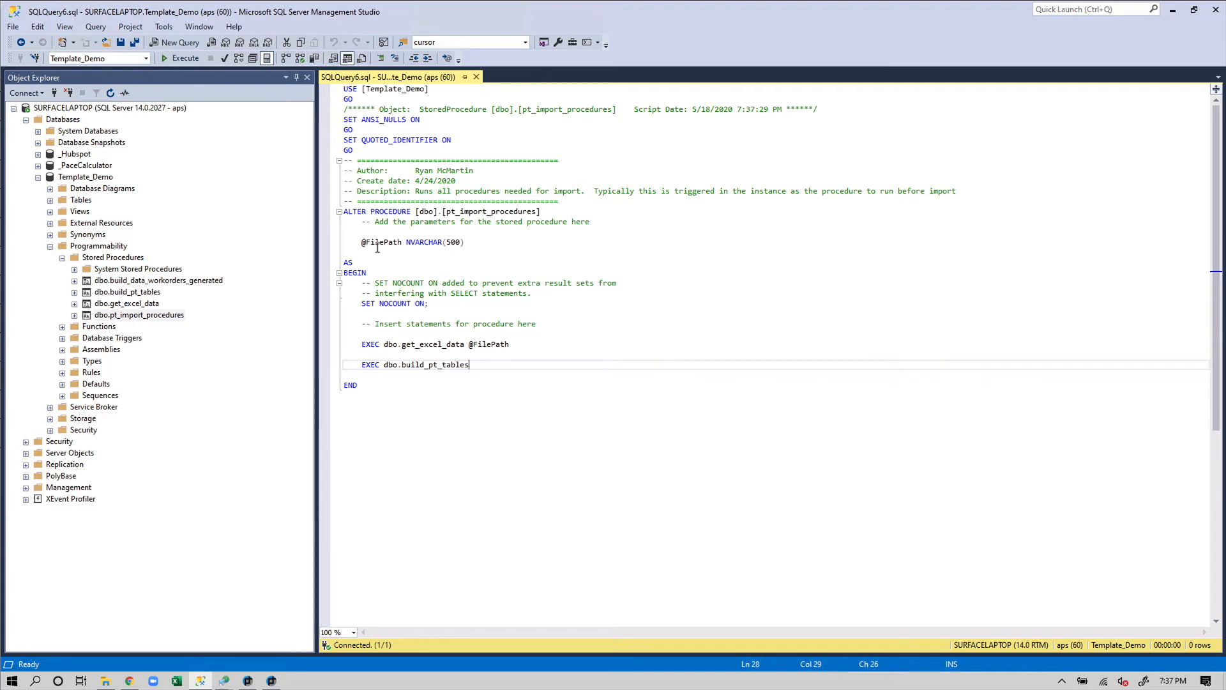
left_click_drag(375, 243, 435, 246)
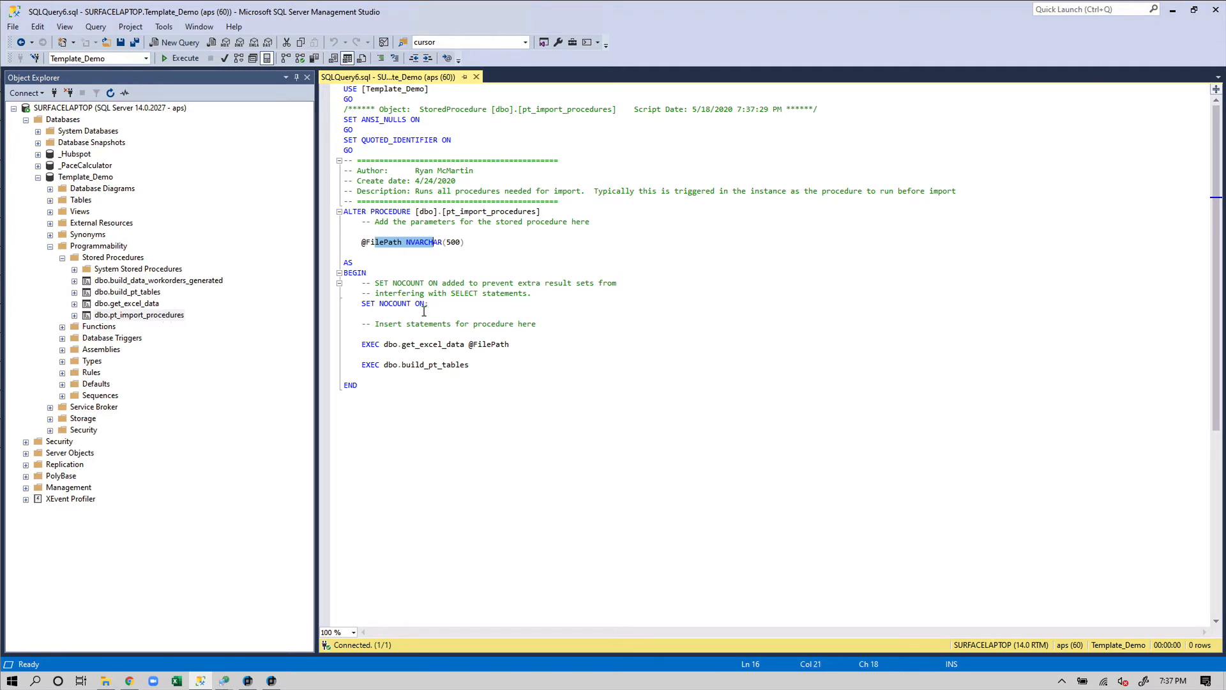
Copy the name pt_import_procedures through rename, leaving it unchanged
left_click(149, 315)
left_click(153, 314)
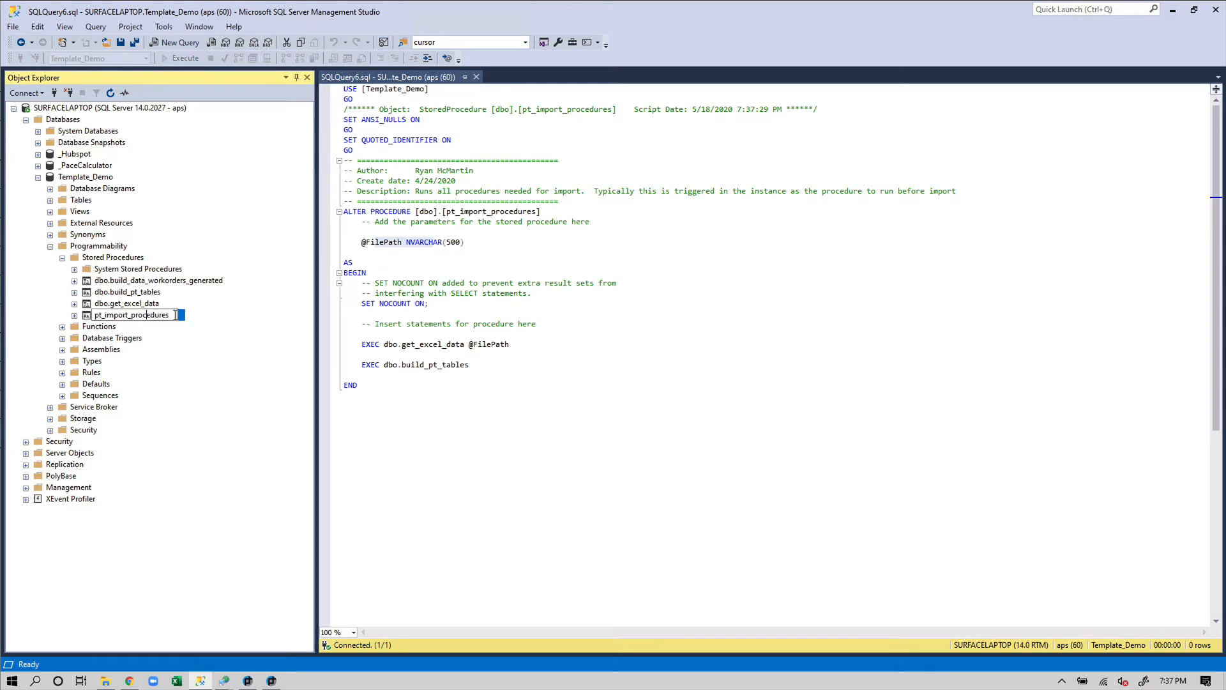
left_click_drag(175, 315, 75, 316)
key("ctrl+c")
left_click(514, 414)
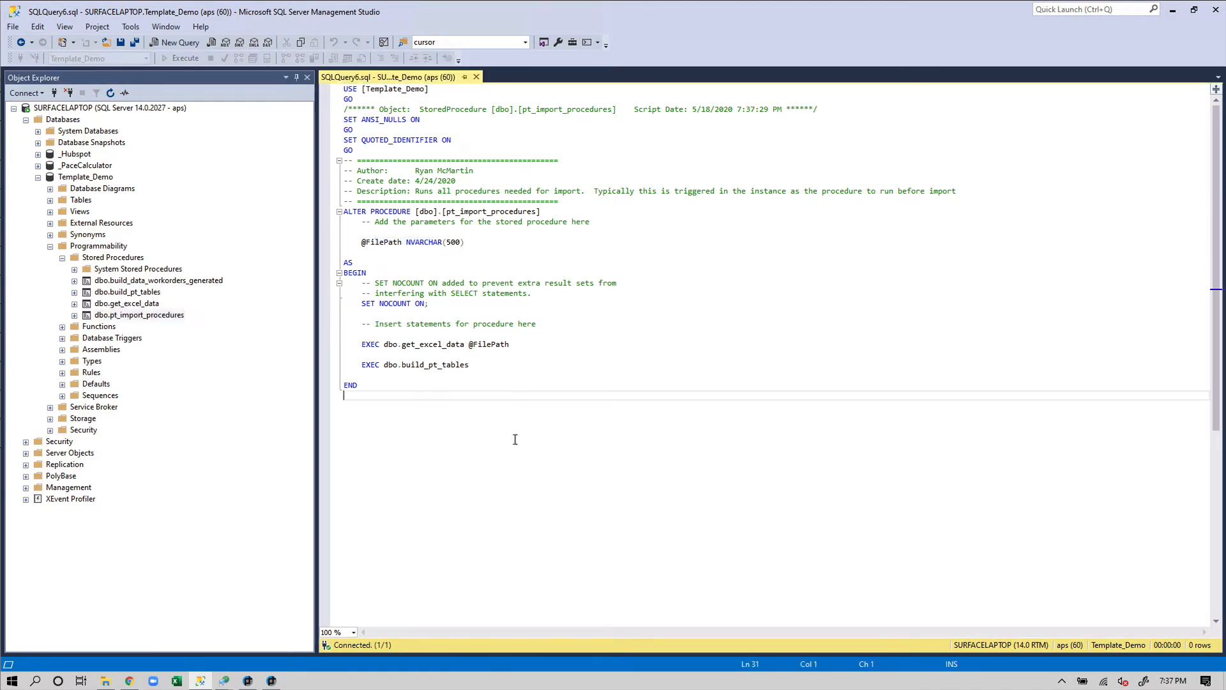
mouse_move(223, 680)
left_click(285, 627)
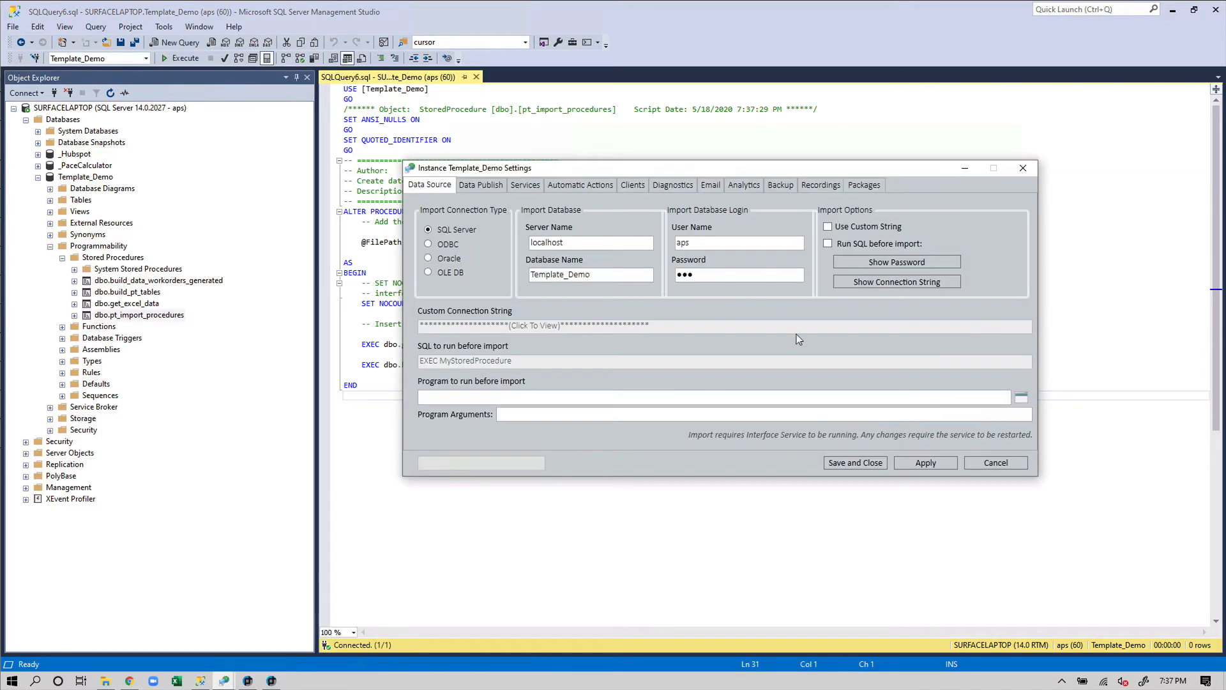
left_click(844, 243)
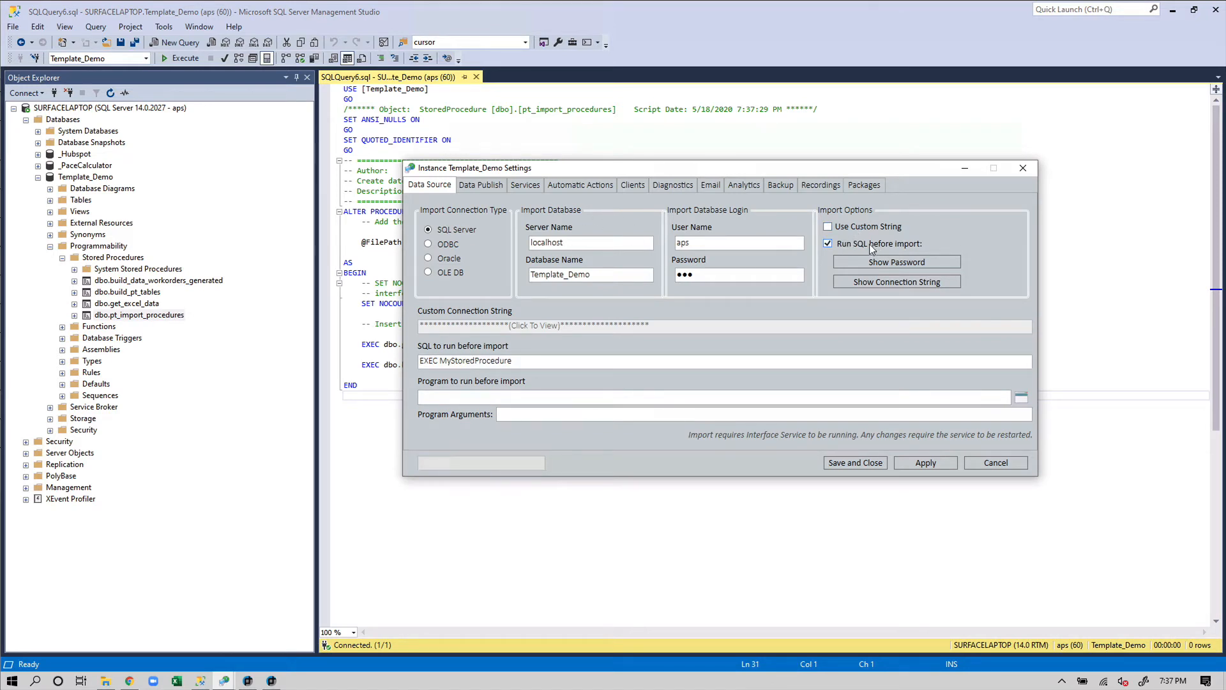
left_click(495, 360)
left_click_drag(513, 360, 440, 360)
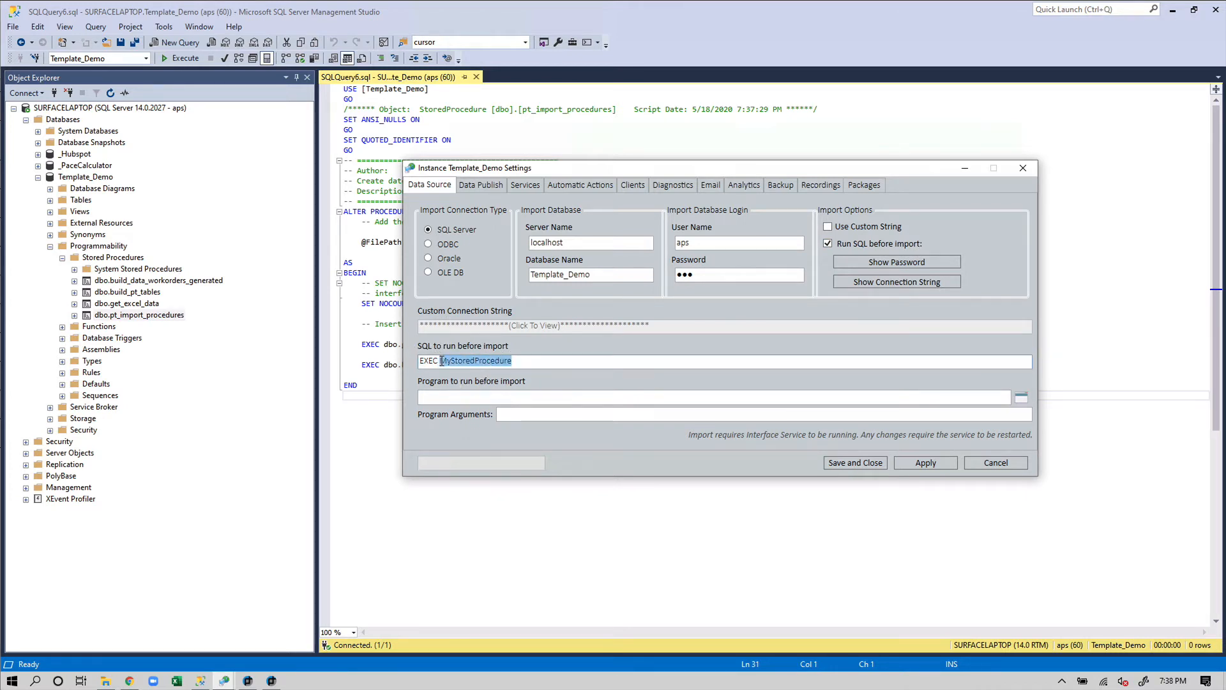
key("ctrl+v")
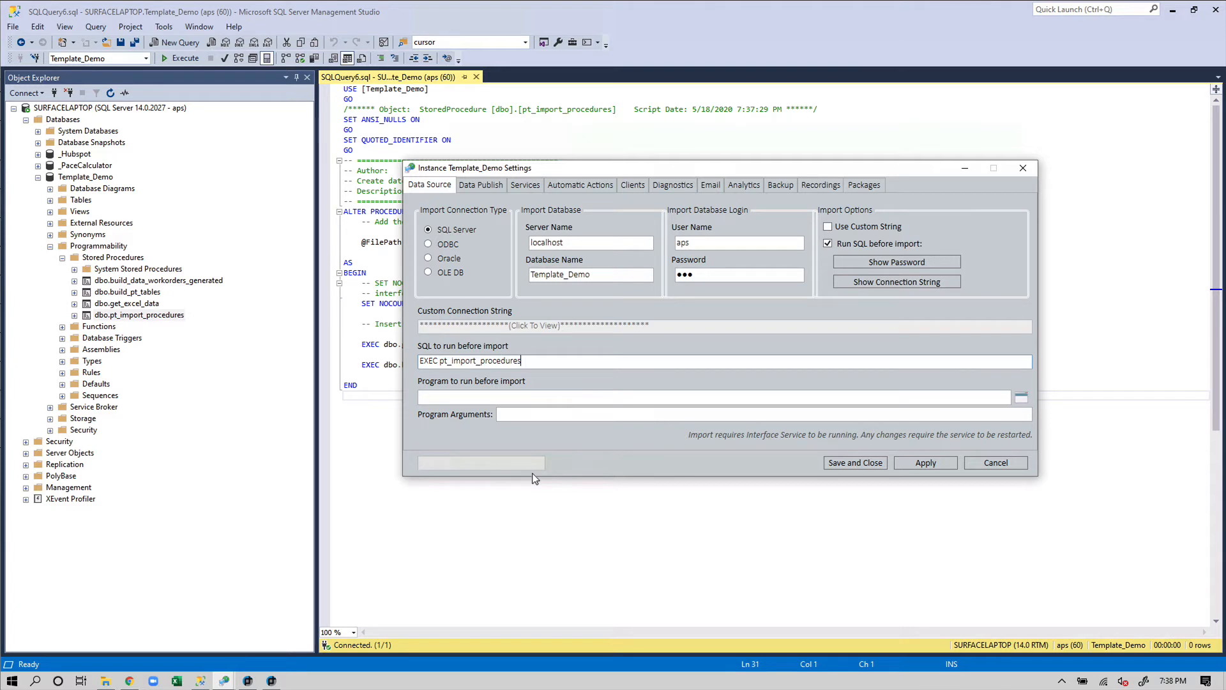
type("@FilePath = '")
Copy the full path of Template_Demo.xlsx from its download folder
left_click(106, 683)
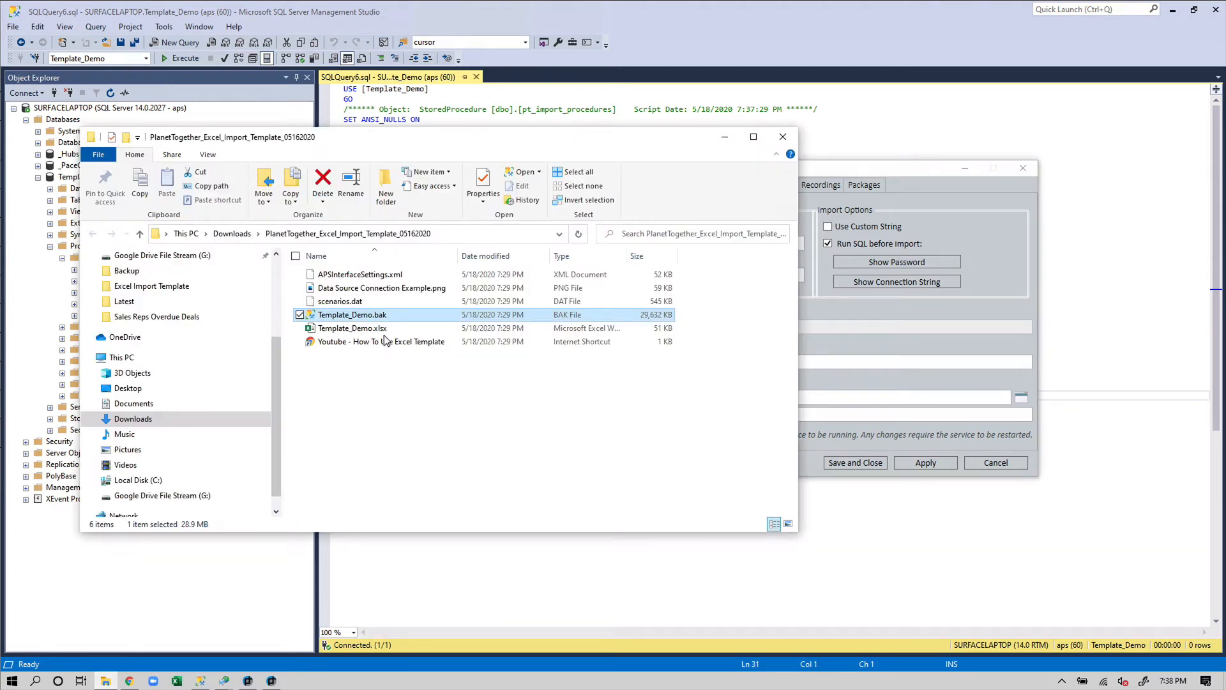
left_click(383, 329)
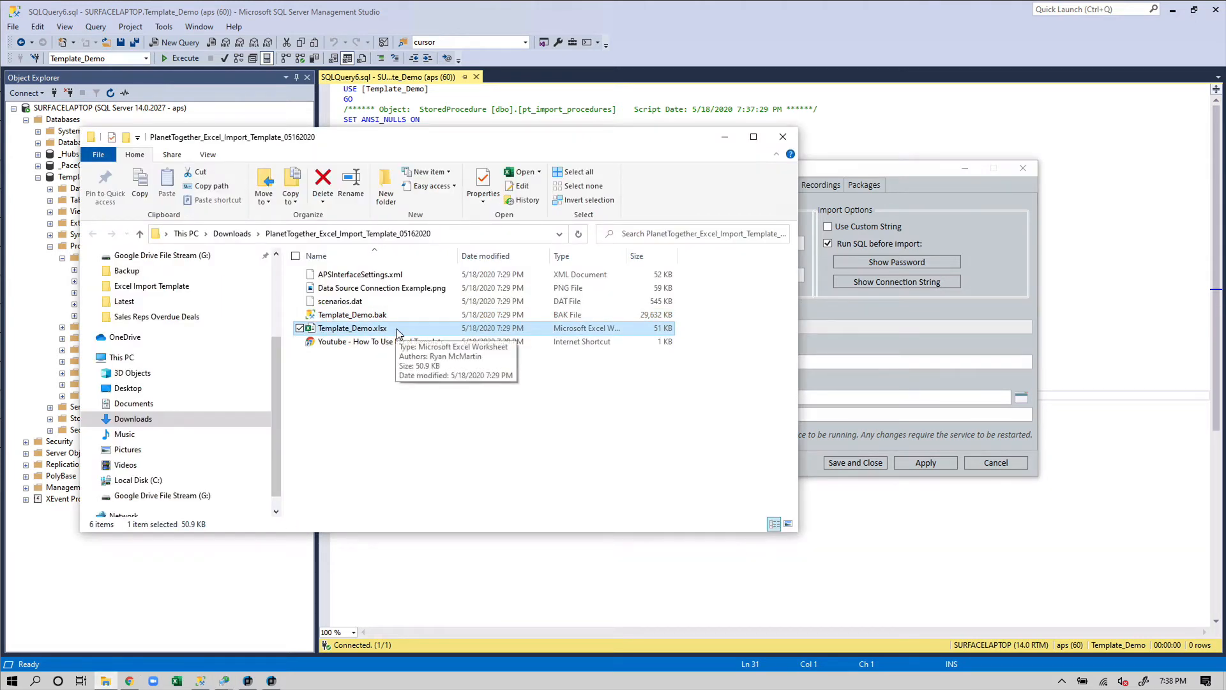
right_click(397, 332)
left_click(301, 528)
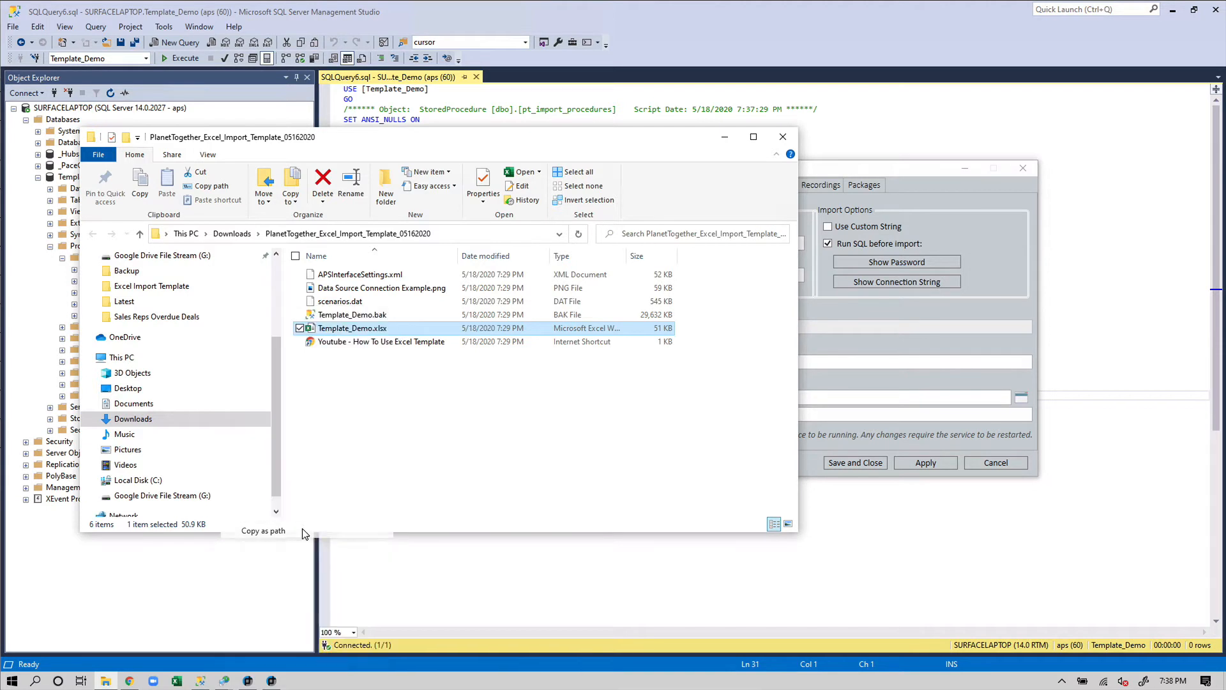
left_click(879, 358)
left_click(571, 365)
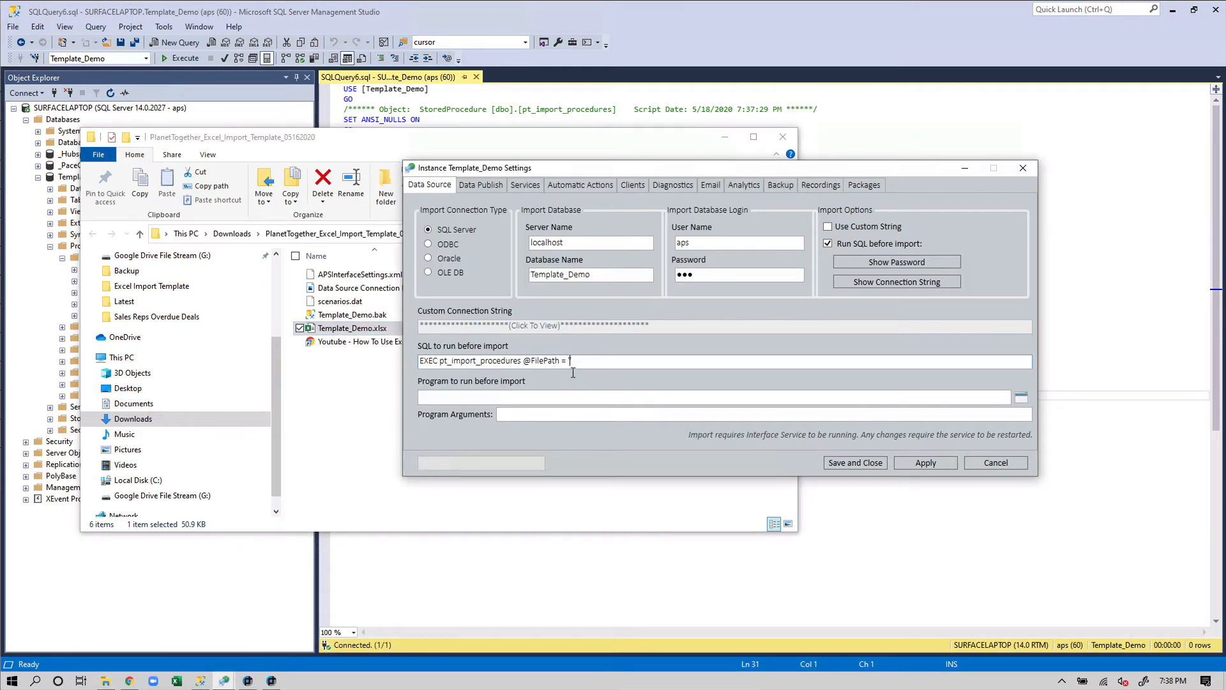
key("ctrl+v")
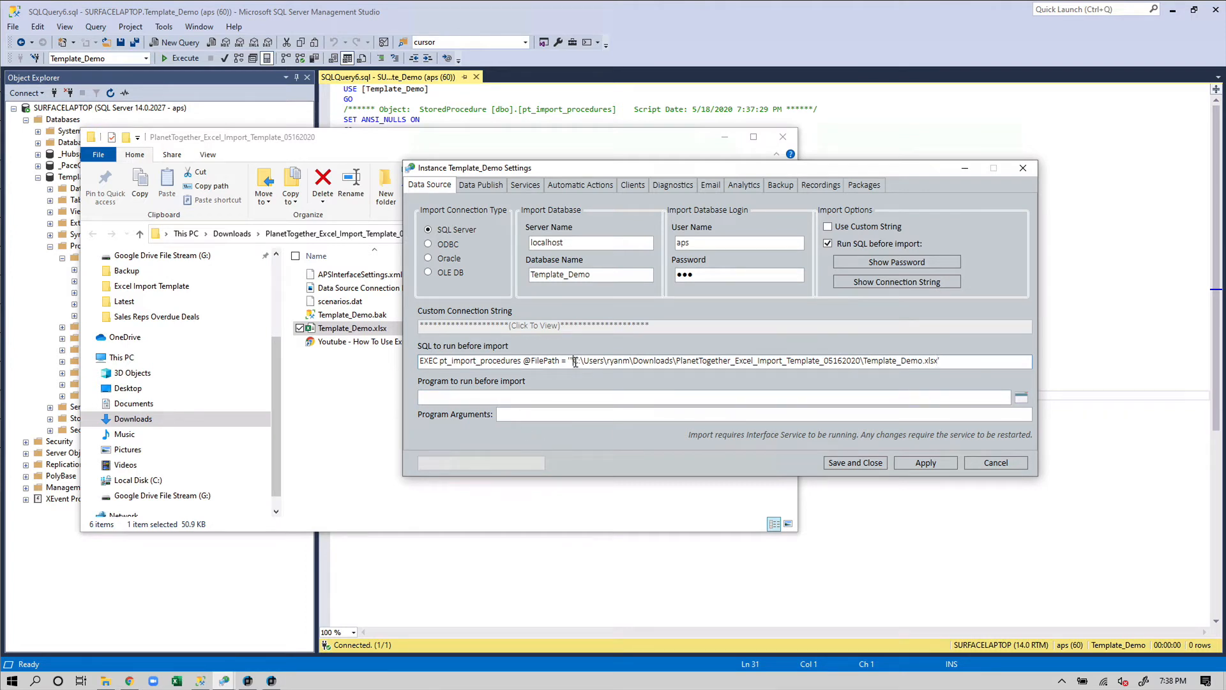
left_click(575, 361)
key("BackSpace")
left_click(920, 461)
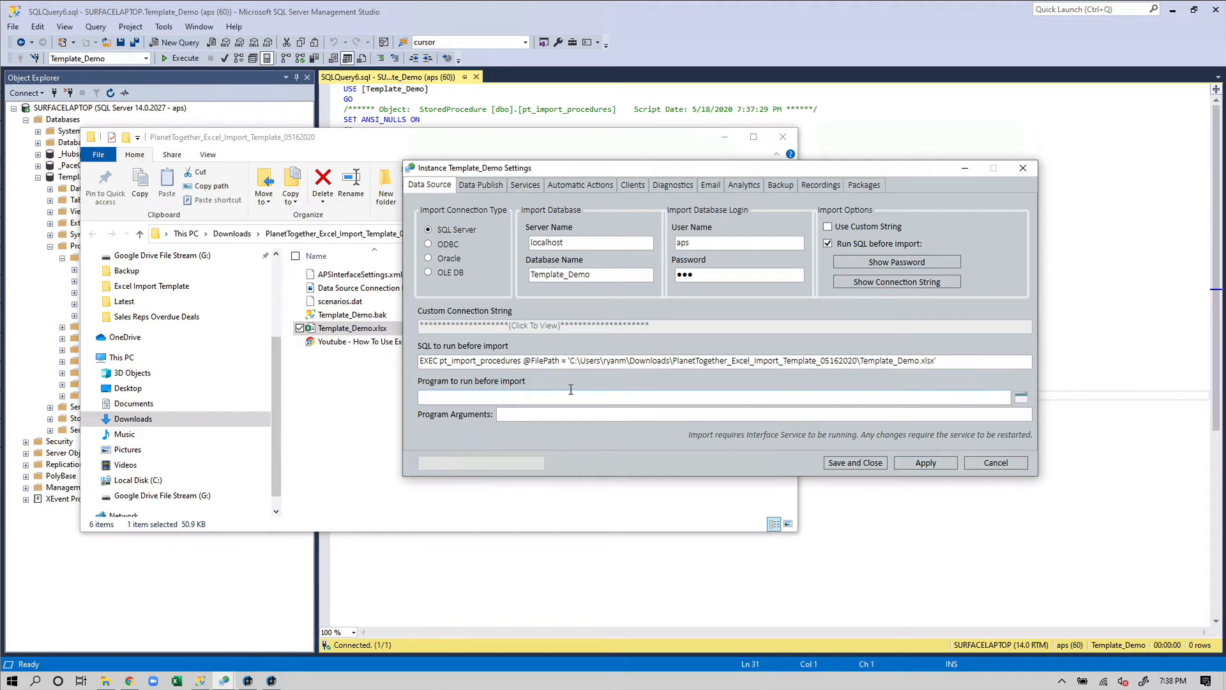
left_click(849, 463)
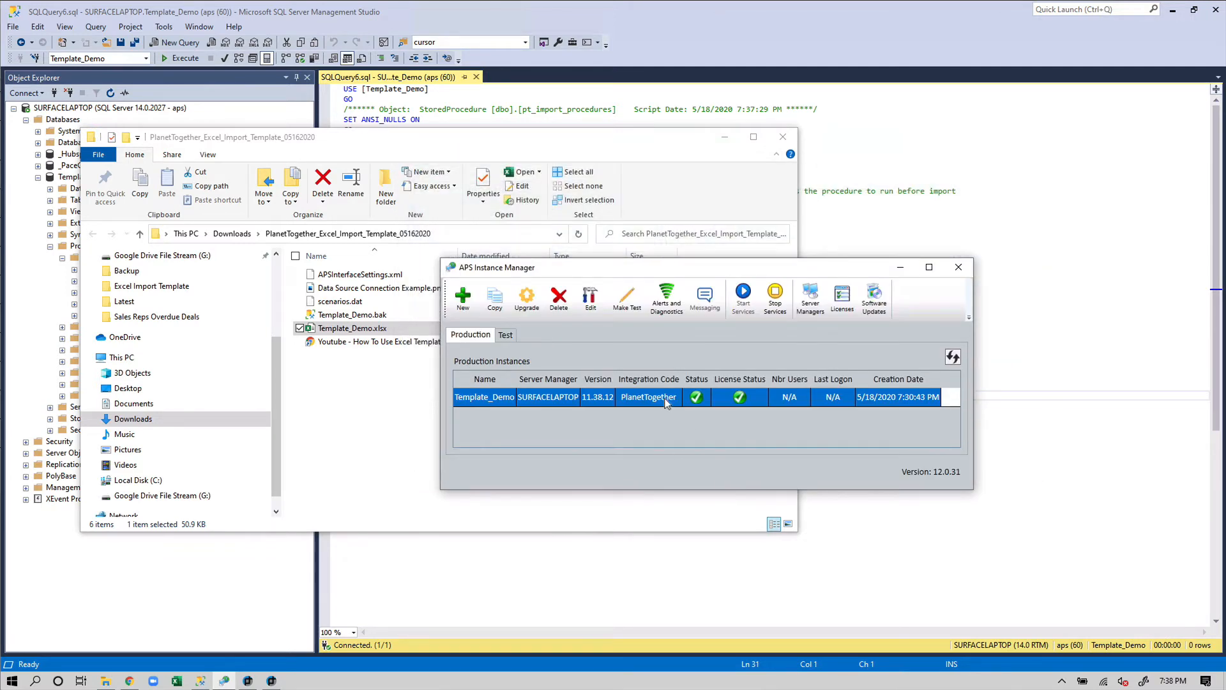
Bring PlanetTogether APS forward and fit the Gantt to show every resource from Mix through Finishing
left_click(271, 681)
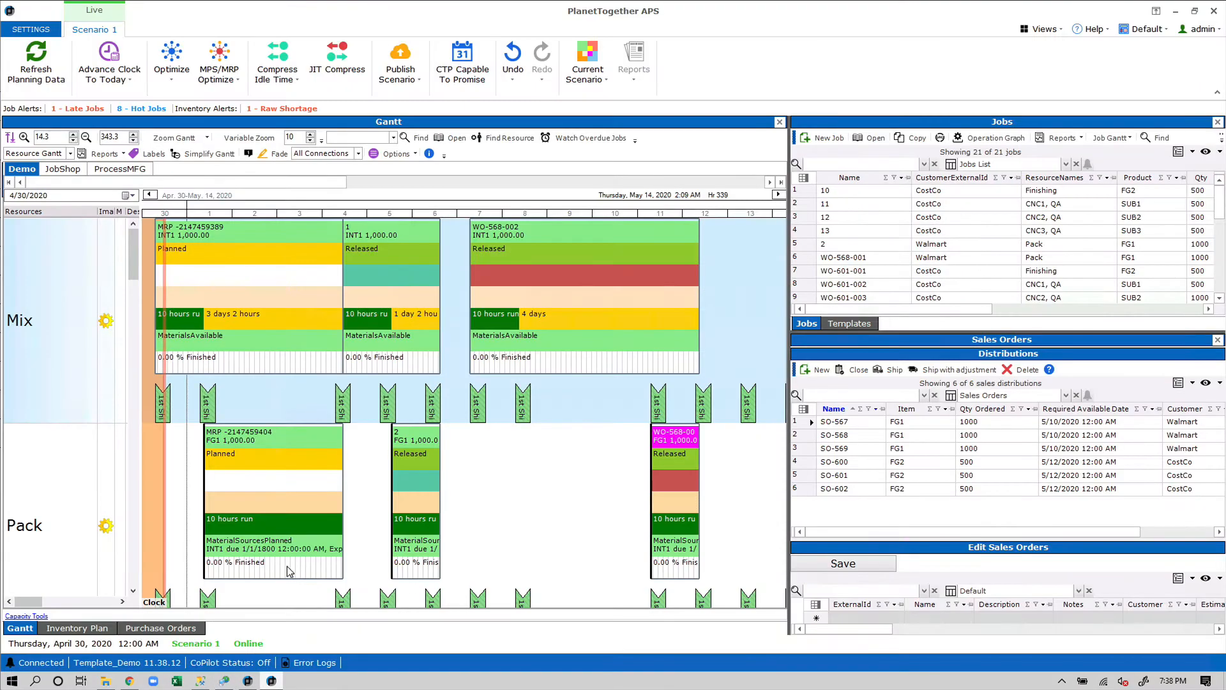
left_click(10, 138)
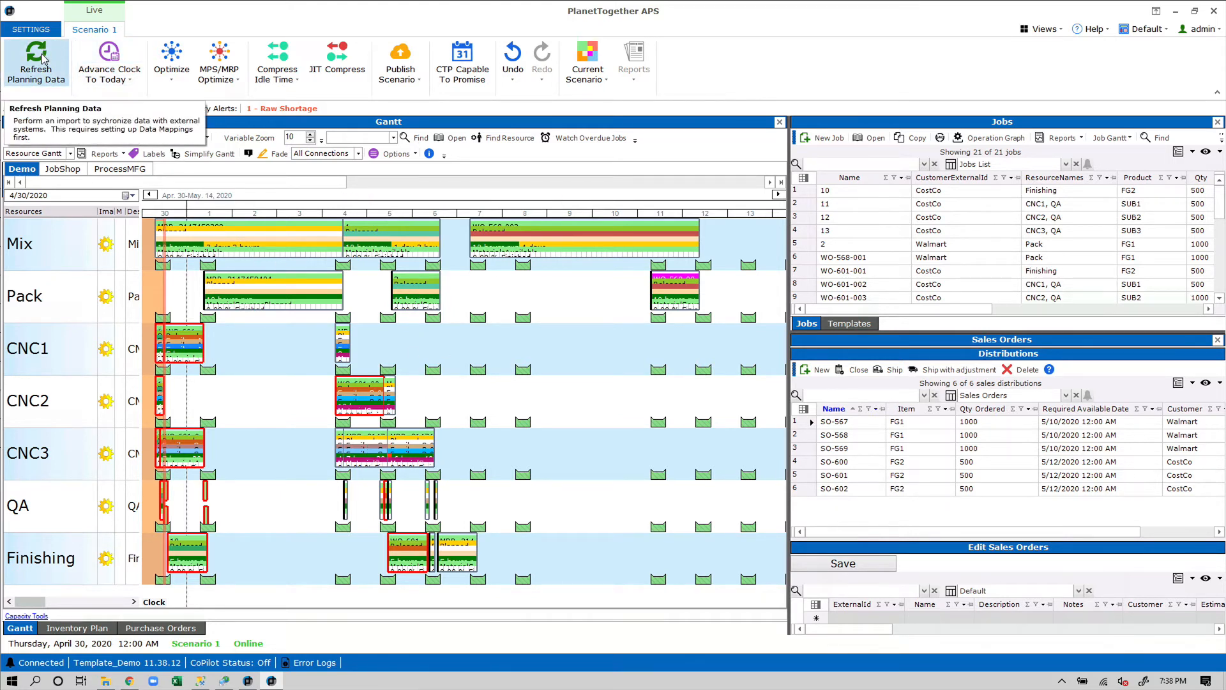
Open Template_Demo.xlsx and review the Resources sheet's WorkCenterName and ResourceCapability values
left_click(106, 680)
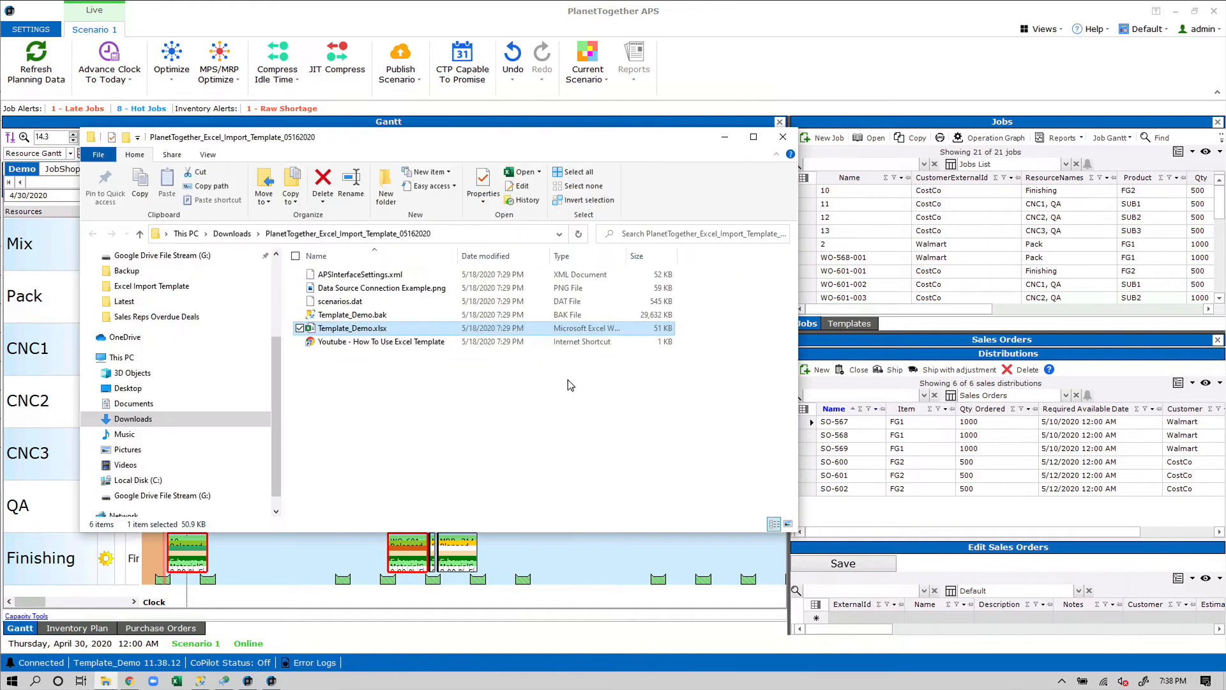
double_click(412, 329)
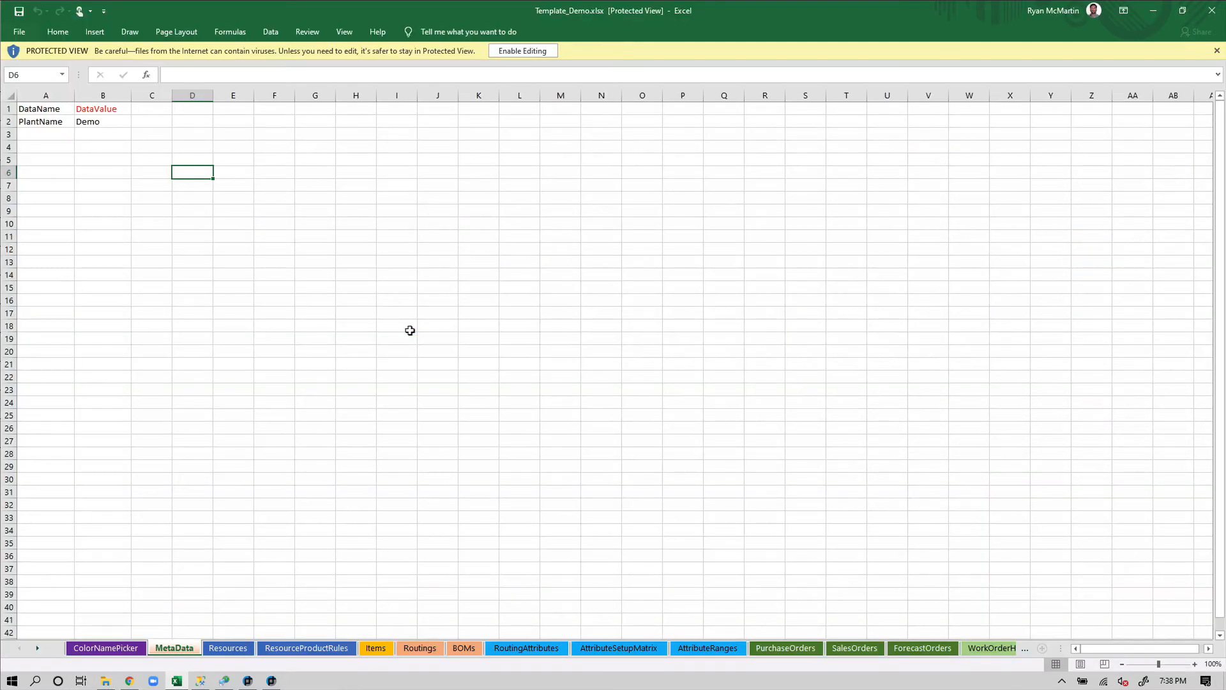
left_click(228, 648)
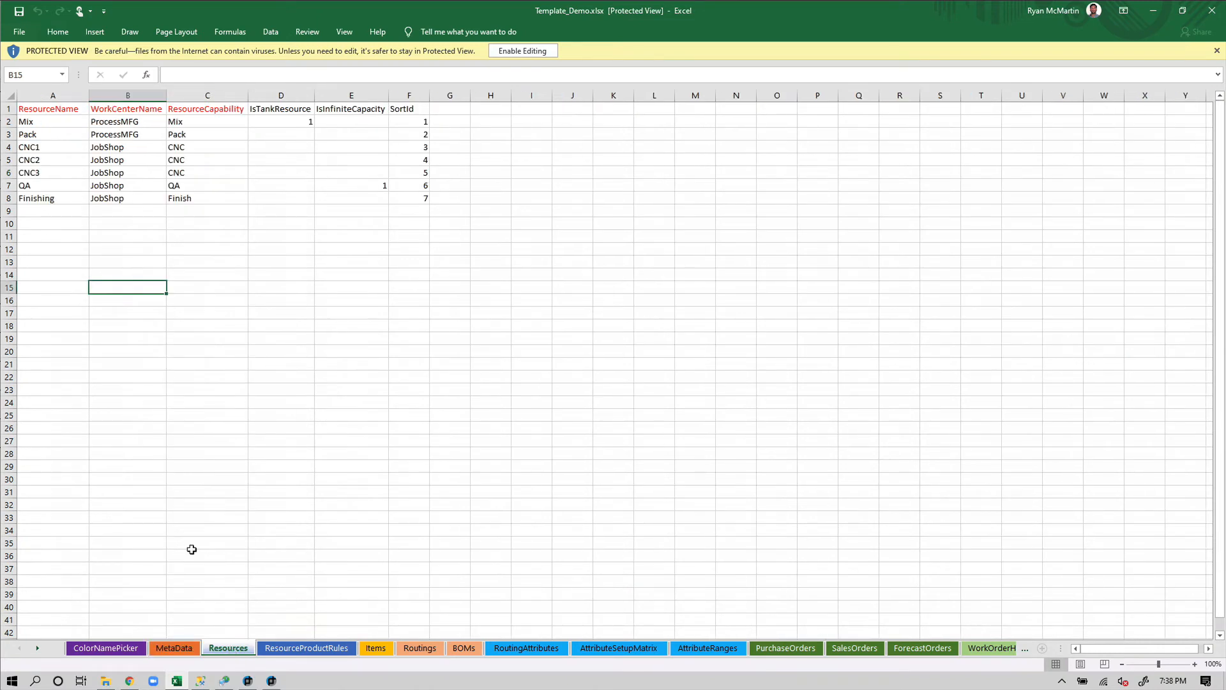
left_click_drag(124, 120, 128, 198)
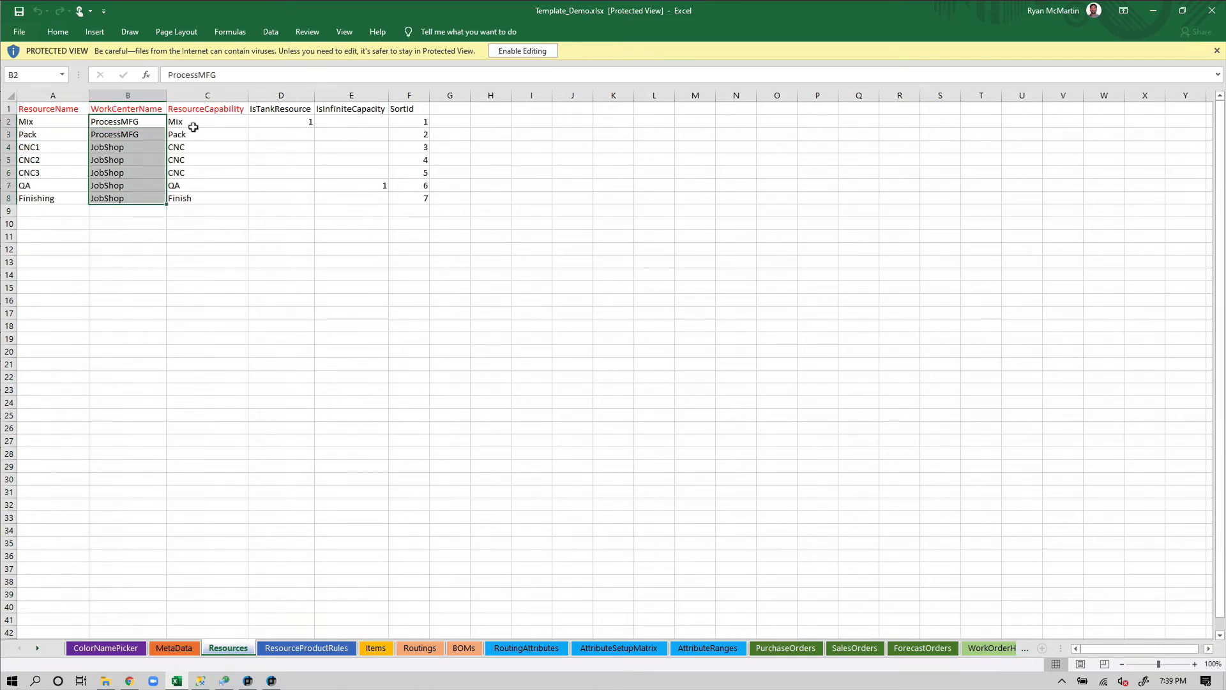
left_click_drag(193, 127, 199, 195)
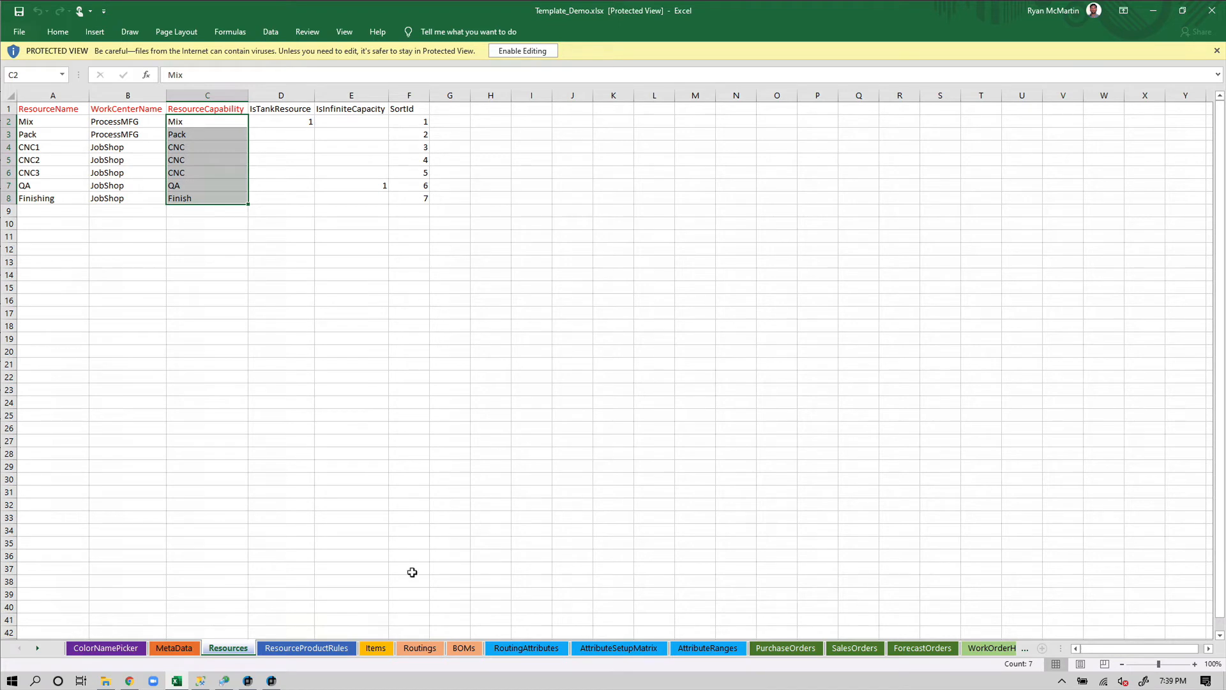
Check items FG2, SUB1 and SUB2 on the Items sheet, then close Excel
left_click(376, 648)
left_click_drag(52, 150, 54, 171)
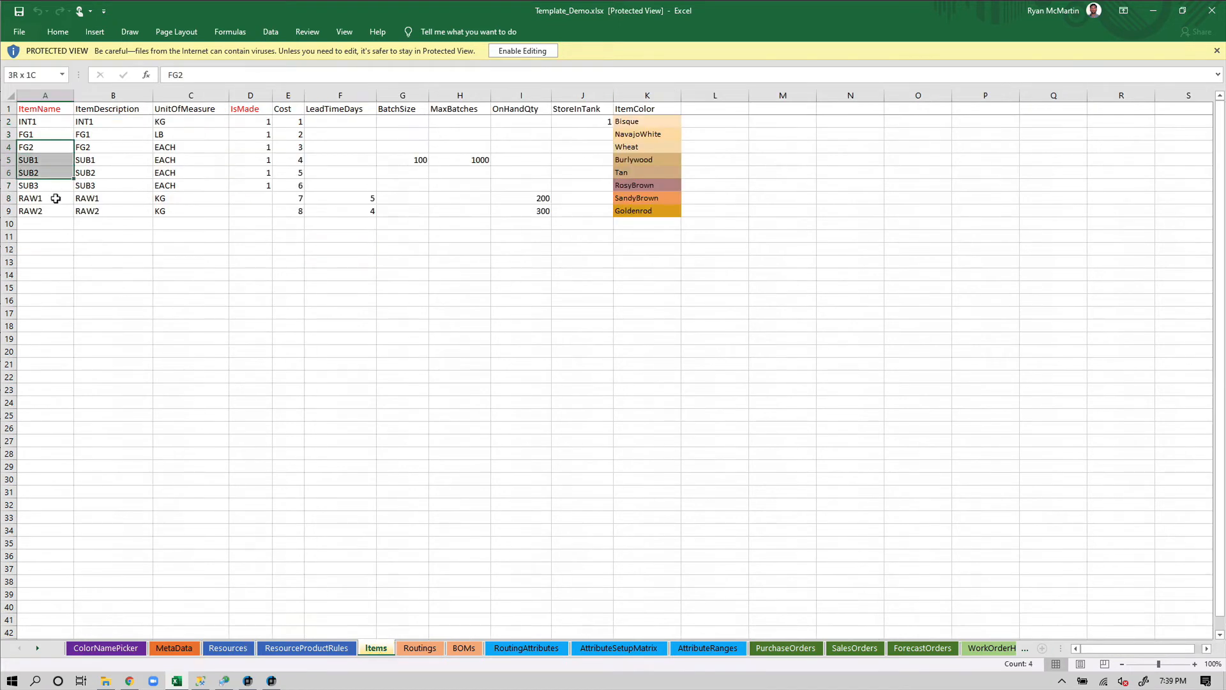
left_click(1212, 11)
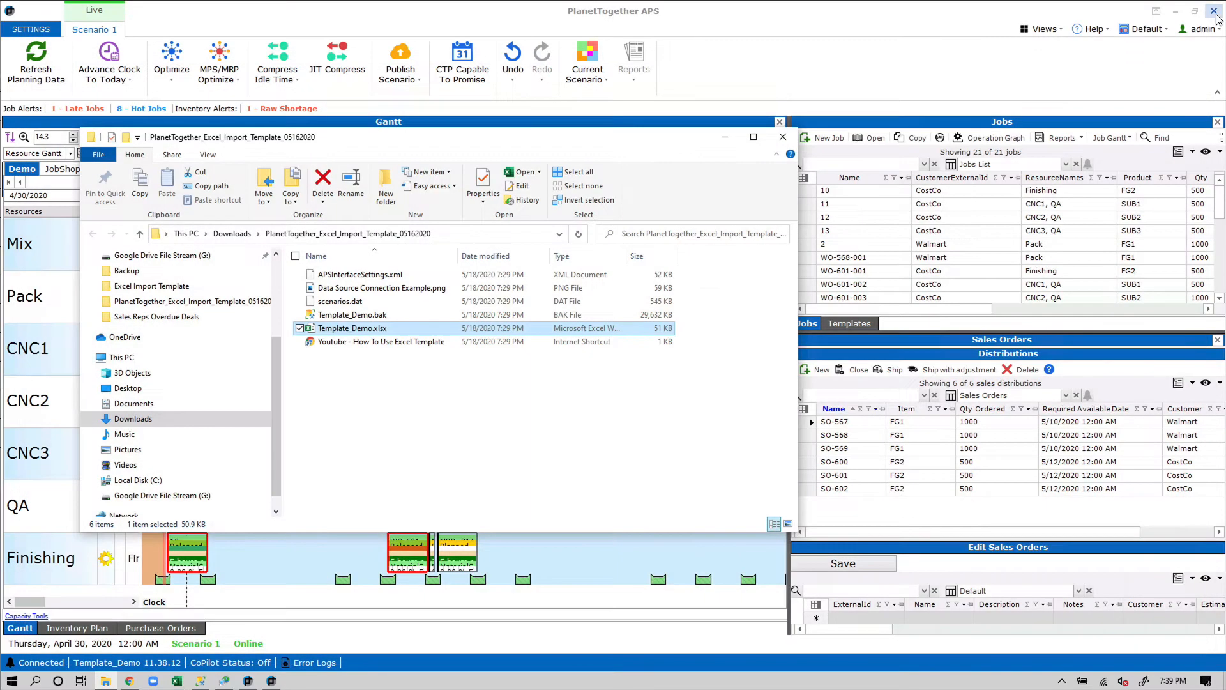
left_click(691, 105)
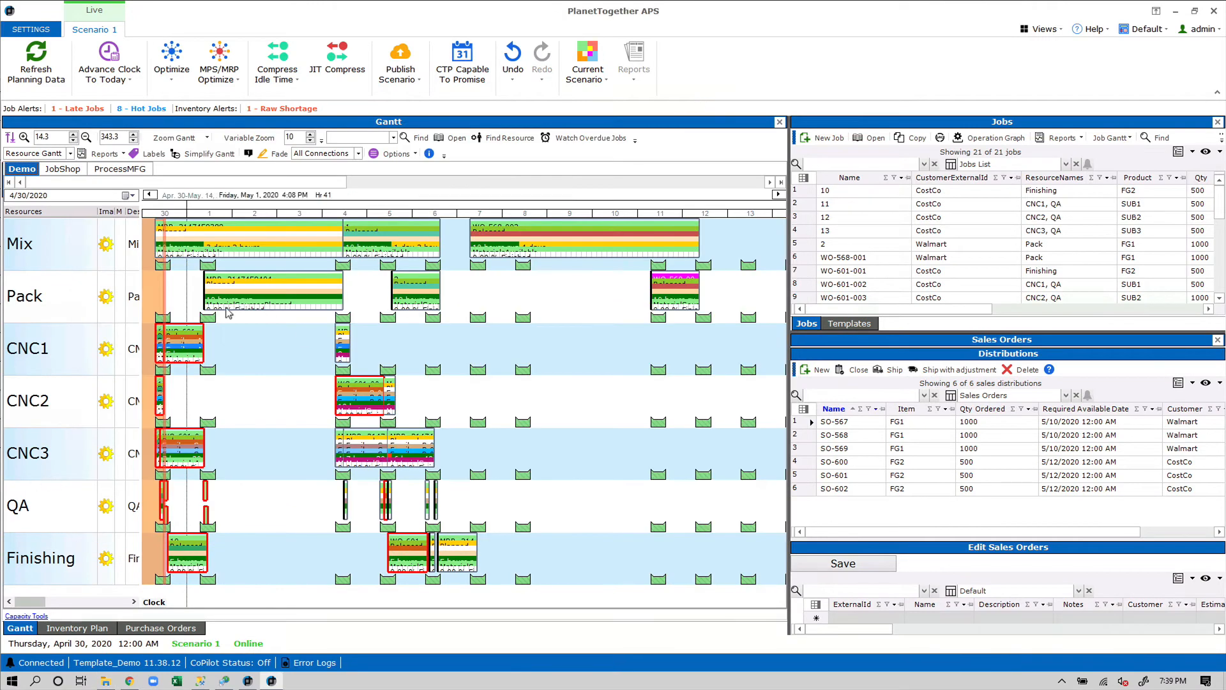
Refresh Planning Data until completed, then reopen Template_Demo.xlsx from the template folder
left_click(53, 56)
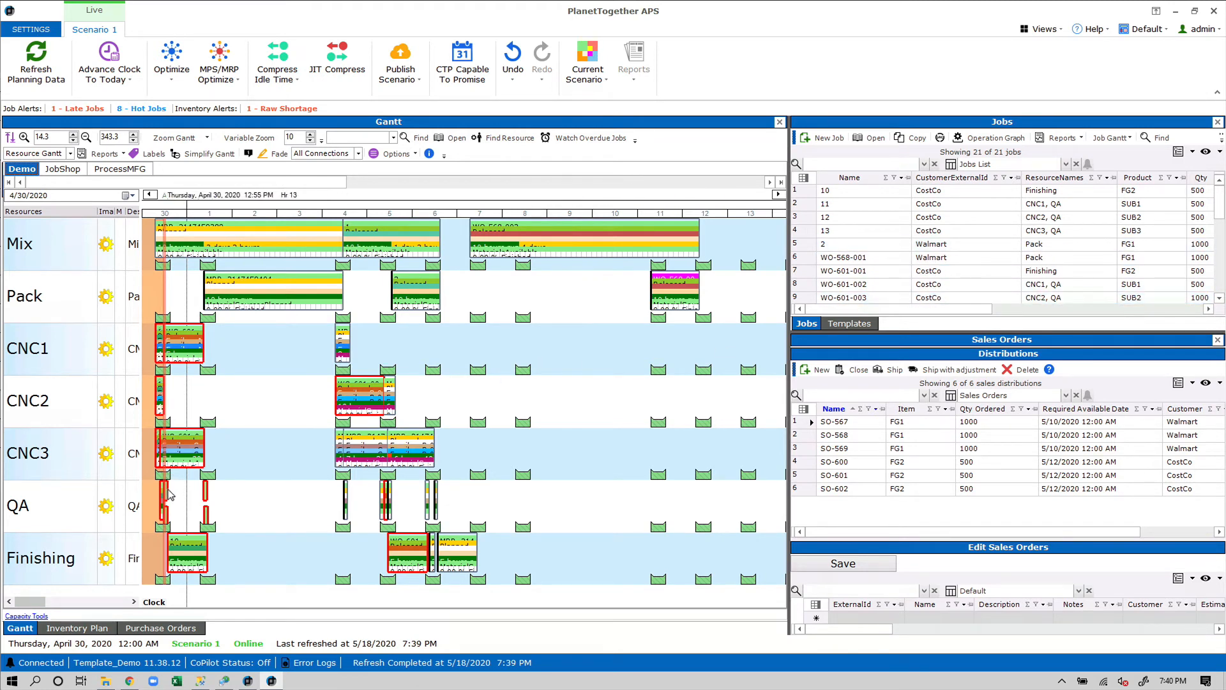
left_click(106, 680)
double_click(388, 329)
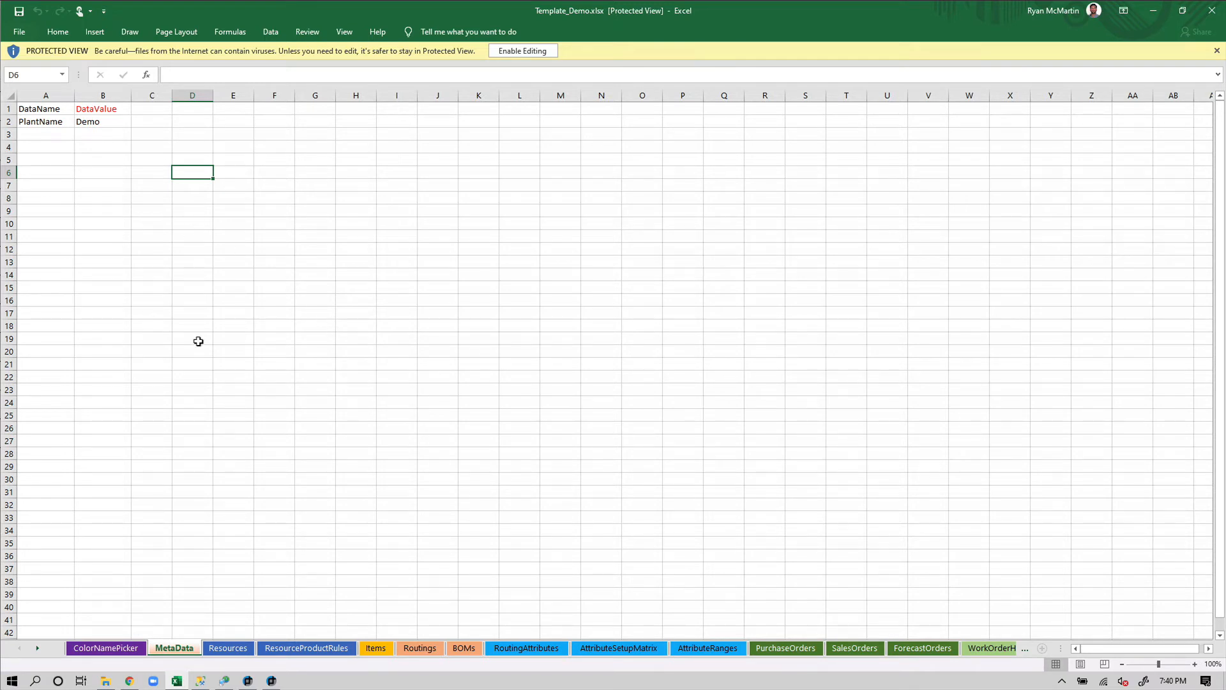
Enable editing, enter Test in Resources cells A10, B10 and C10, and save the workbook
left_click(228, 648)
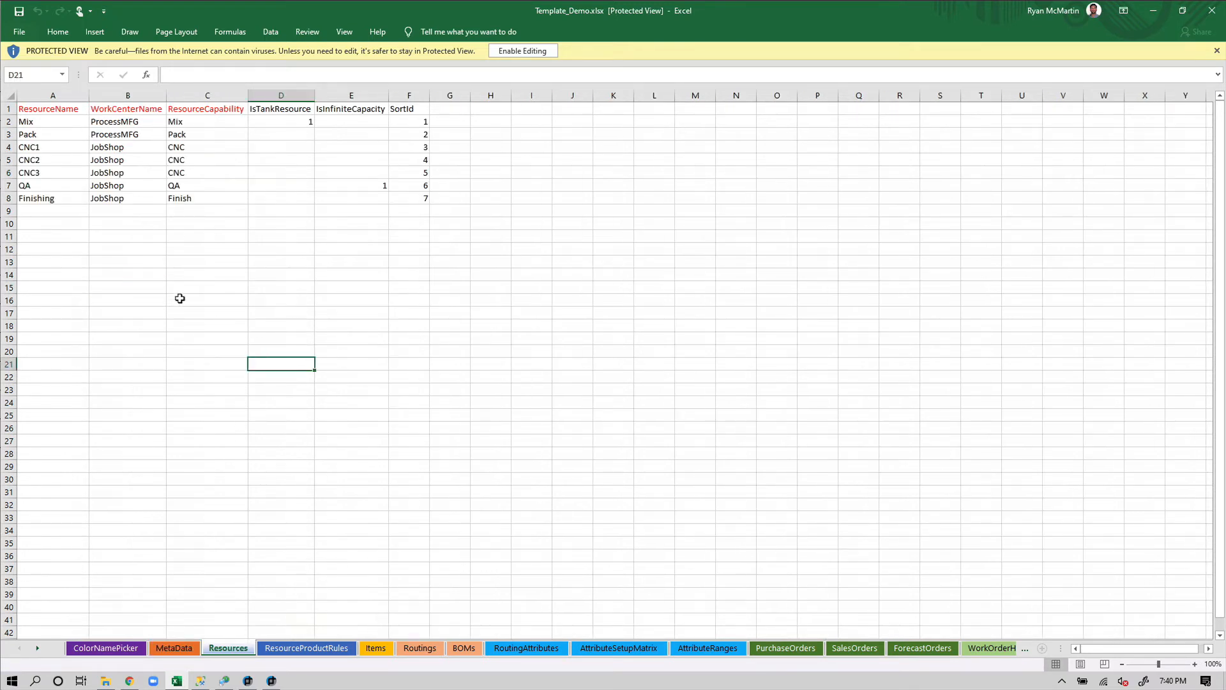
left_click(49, 225)
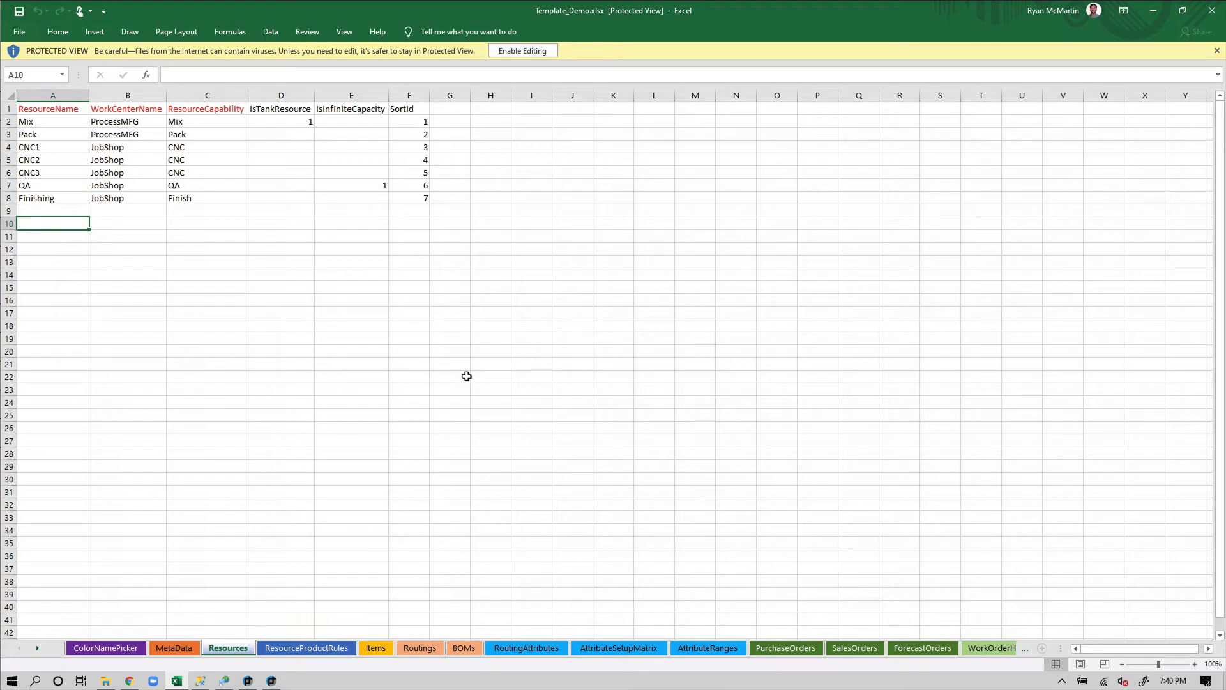
left_click(522, 50)
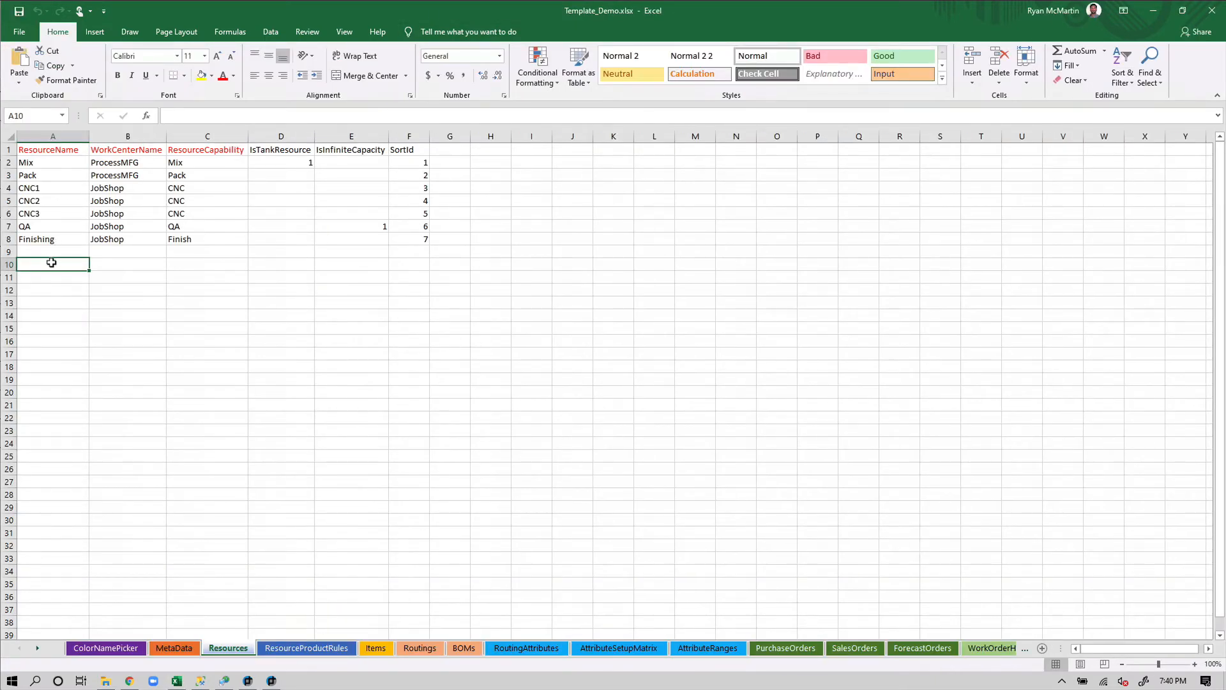
type("Test")
key("Tab")
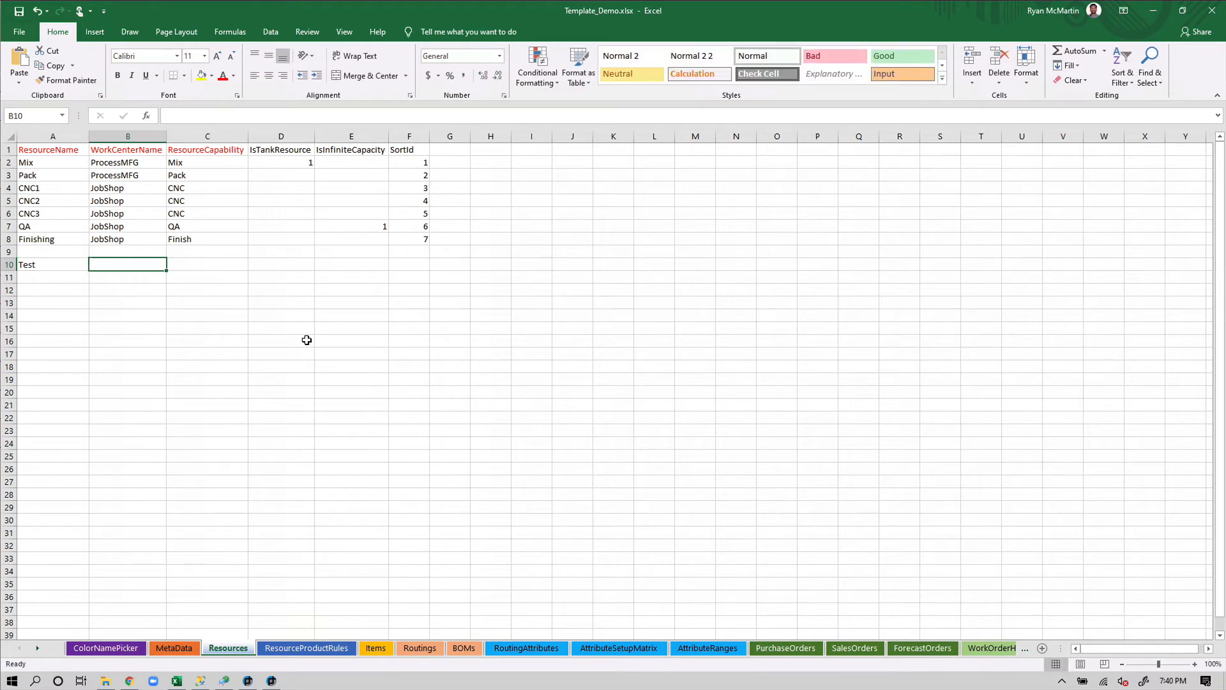
type("Test")
key("Tab")
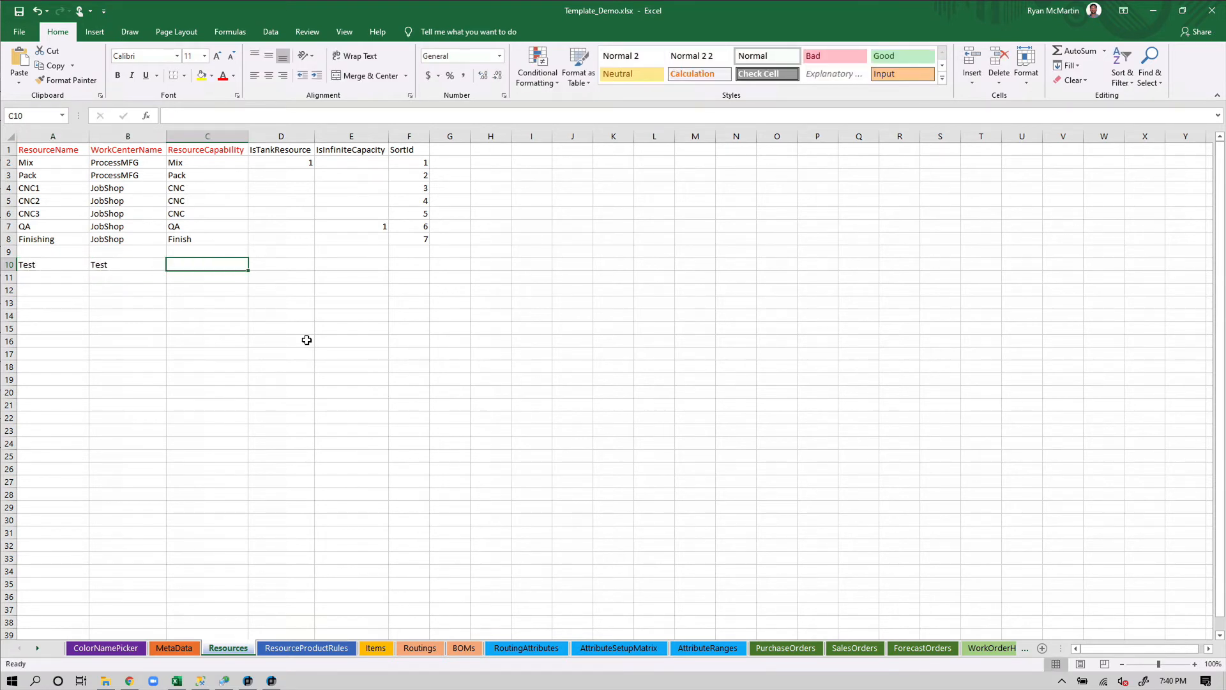
type("Test")
key("Tab")
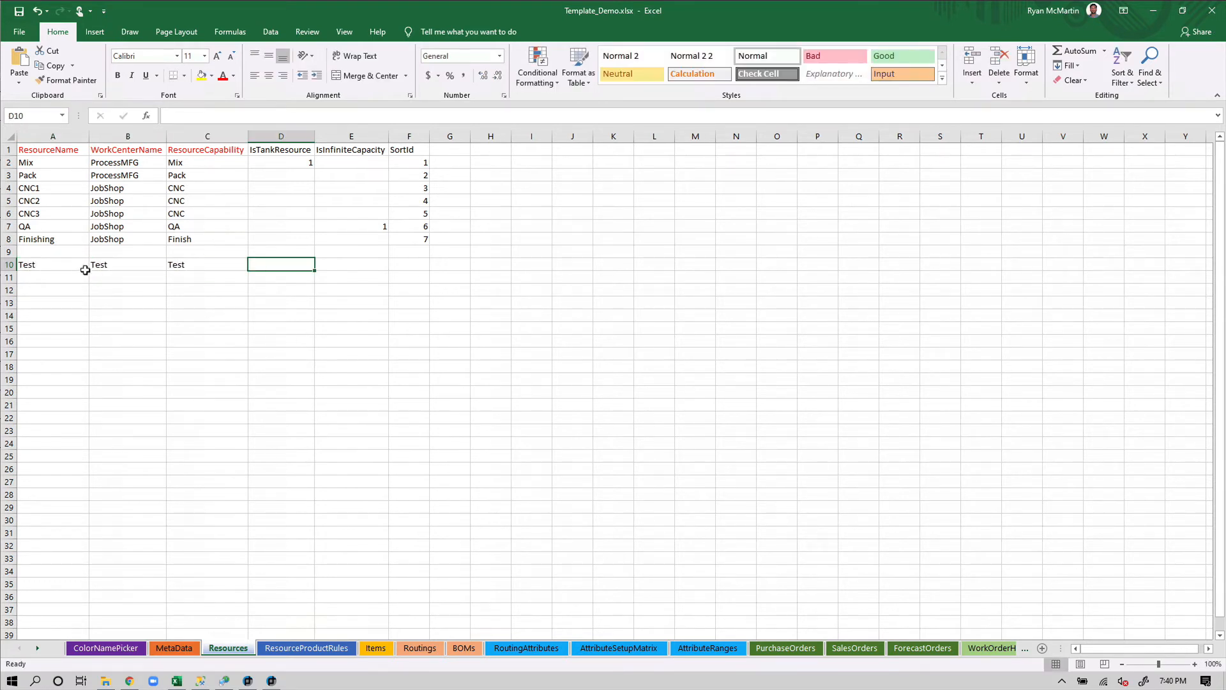
left_click_drag(87, 266, 200, 264)
left_click(230, 317)
key("ctrl+s")
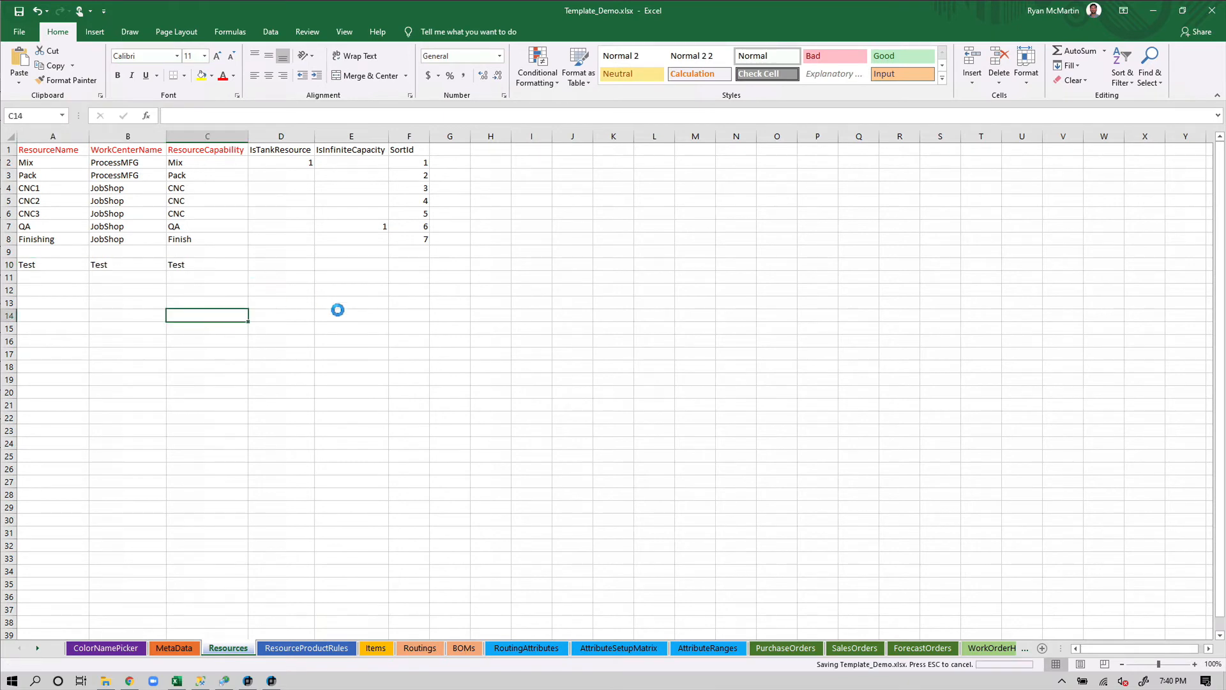
Close Excel, refresh planning data in APS, and select the new Test resource row
left_click(1208, 14)
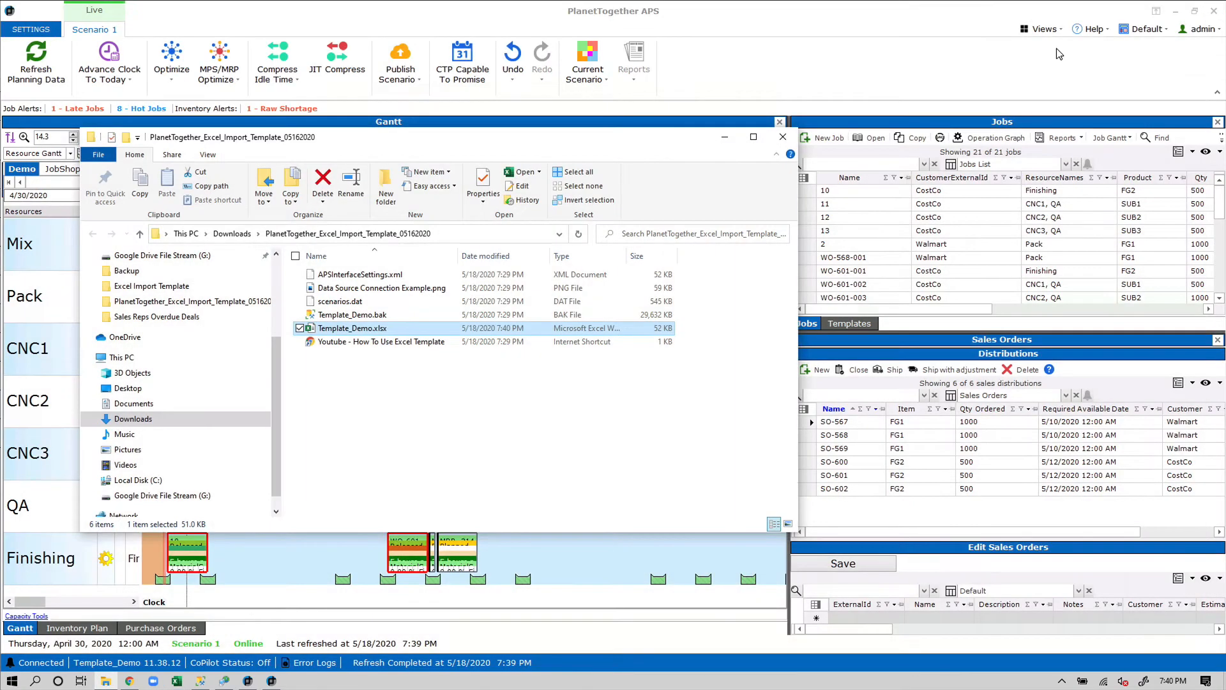
left_click(761, 31)
left_click(28, 68)
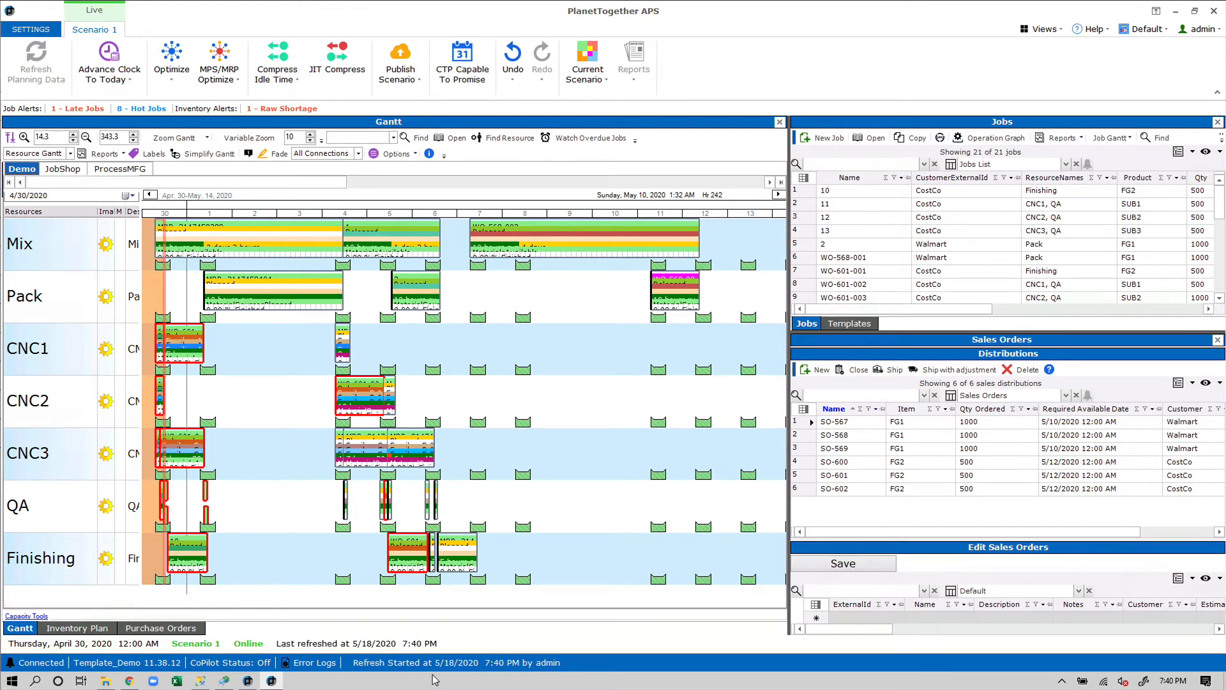
left_click(60, 569)
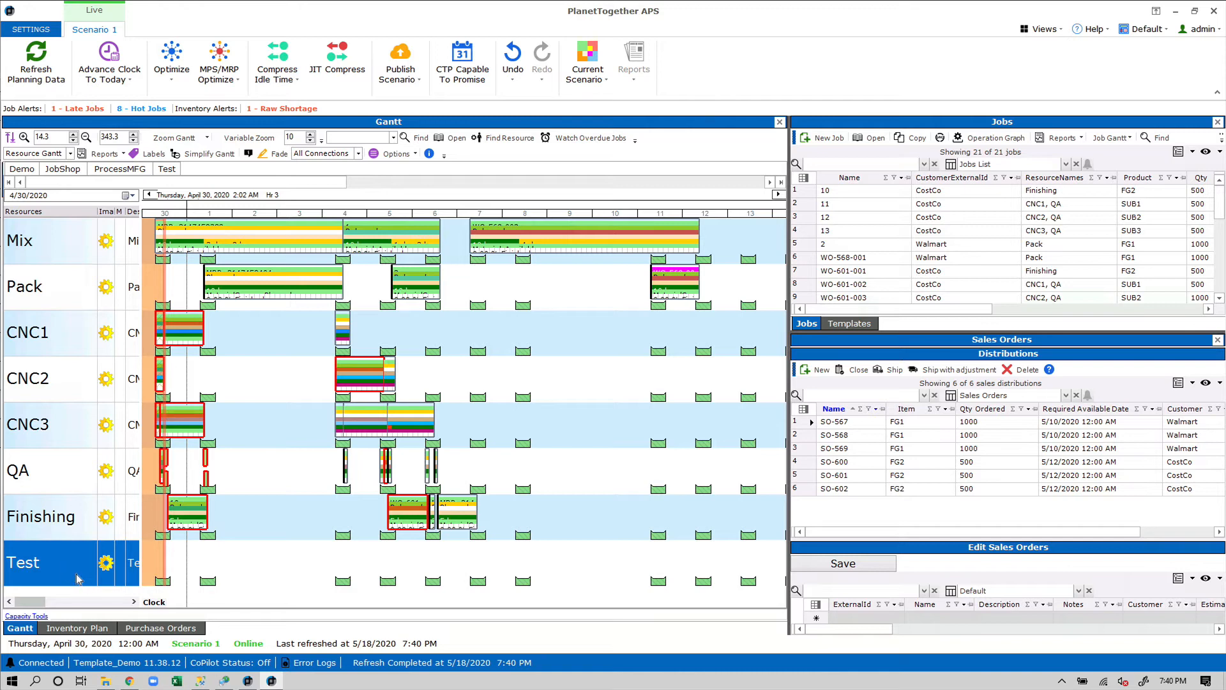
Close the pt_import_procedures script and choose Modify on dbo.get_excel_data
left_click(208, 682)
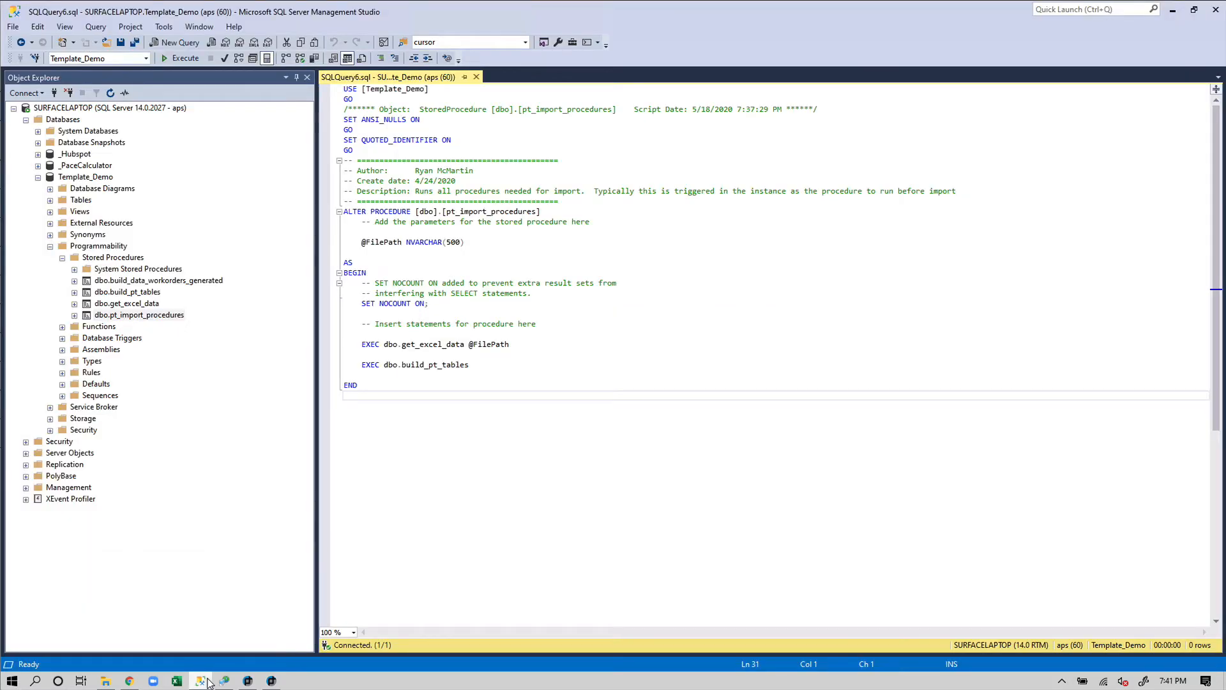
left_click(476, 77)
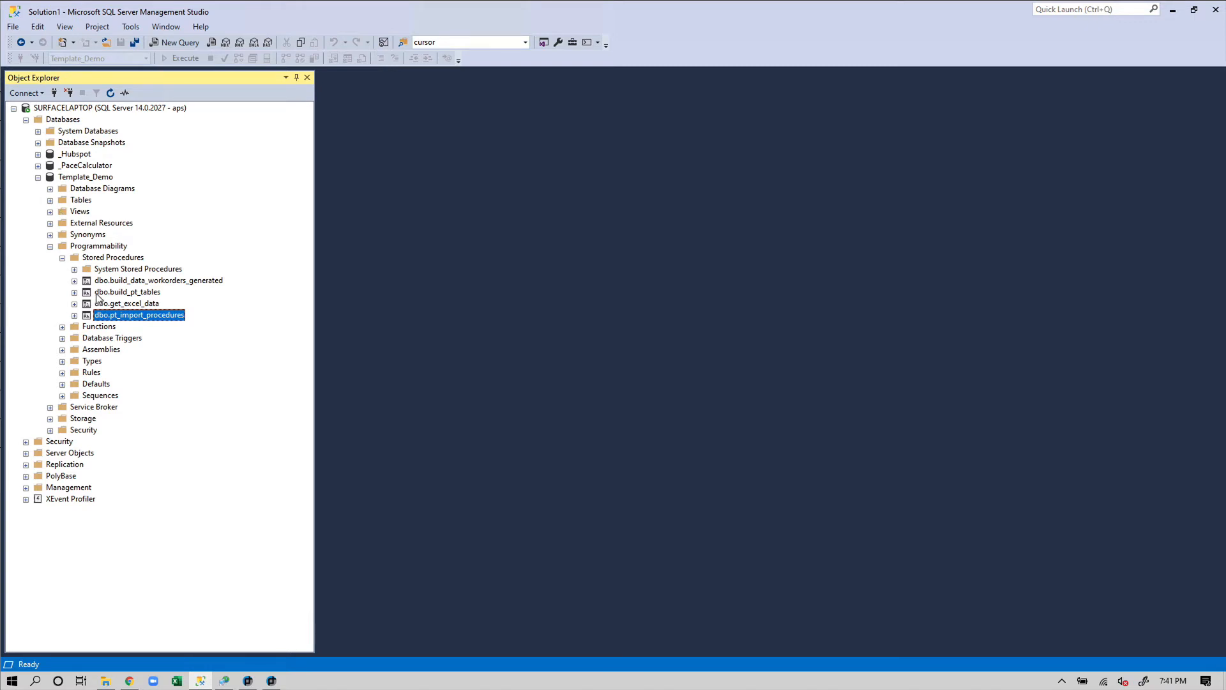
left_click(130, 305)
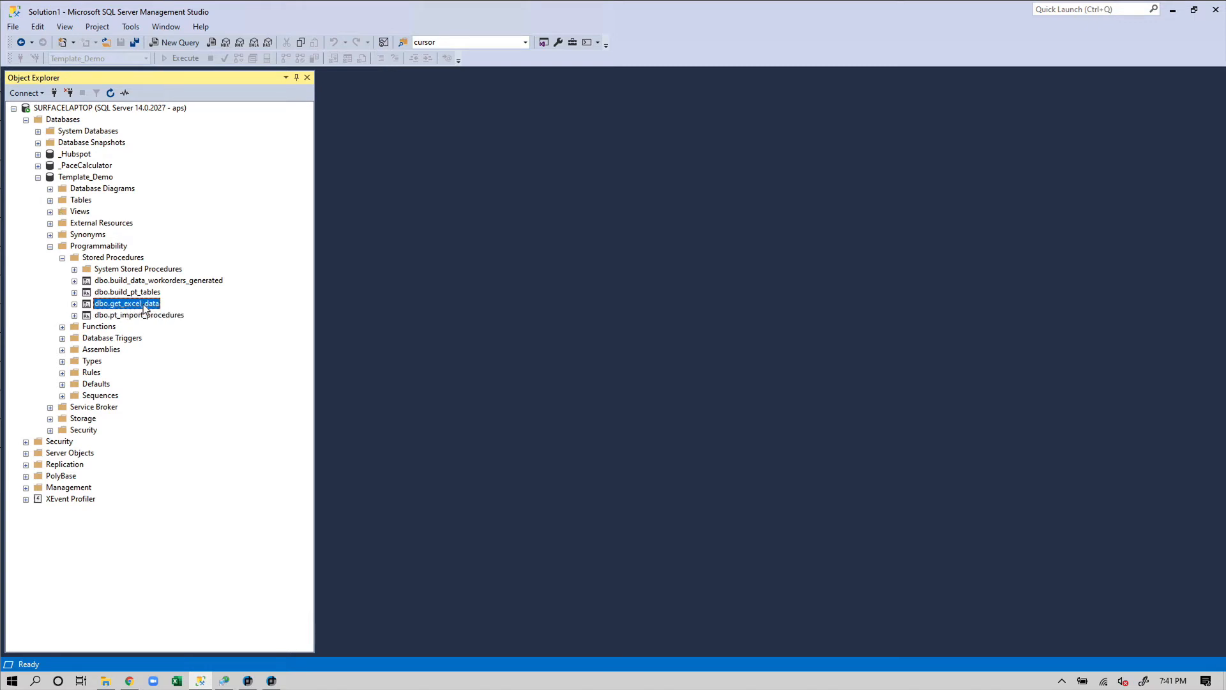
right_click(145, 307)
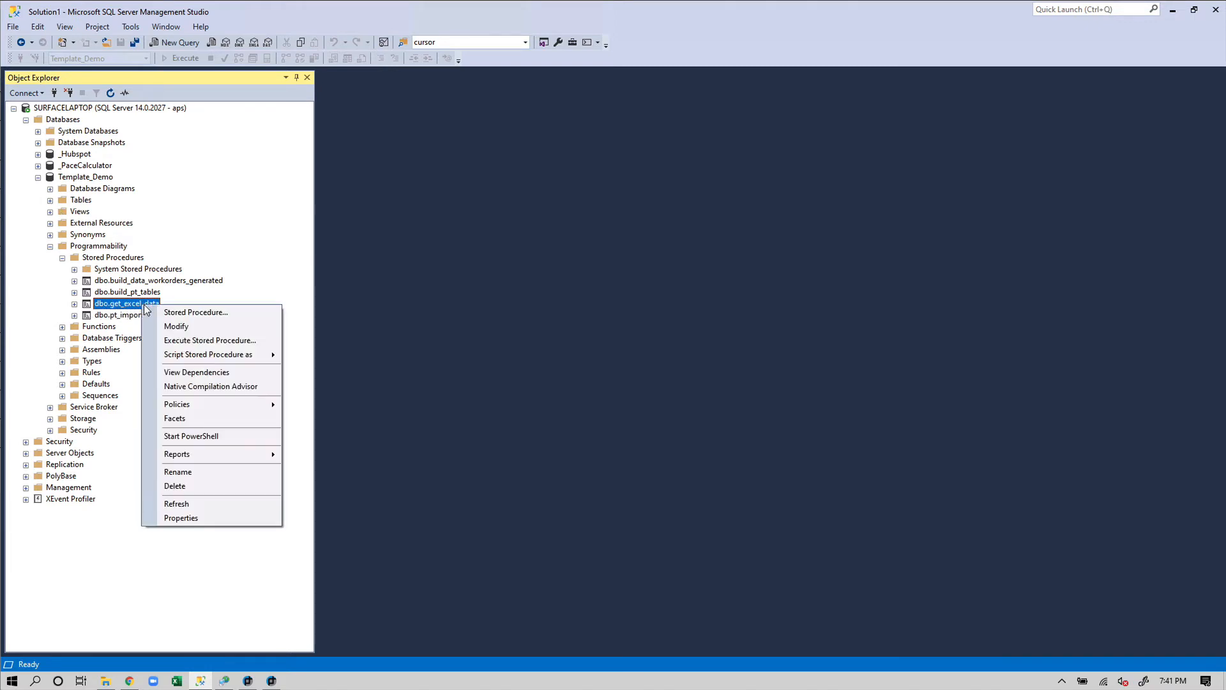
left_click(187, 330)
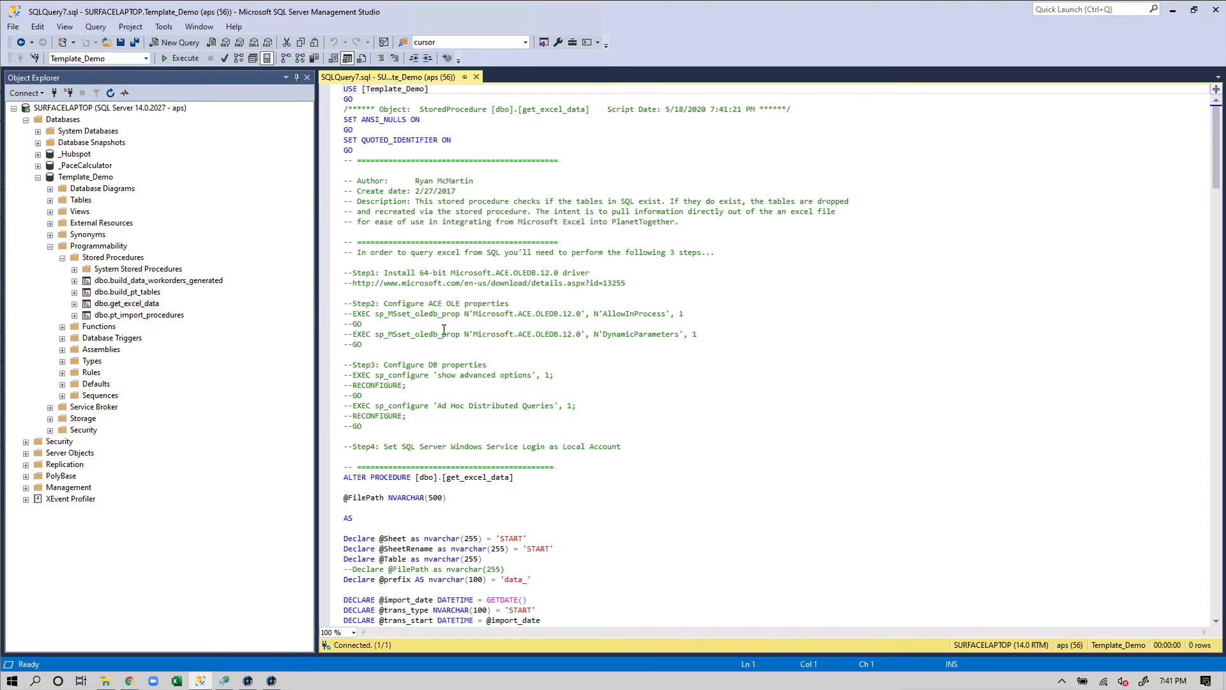
left_click(631, 397)
scroll(645, 383, "down", 4)
scroll(600, 409, "up", 4)
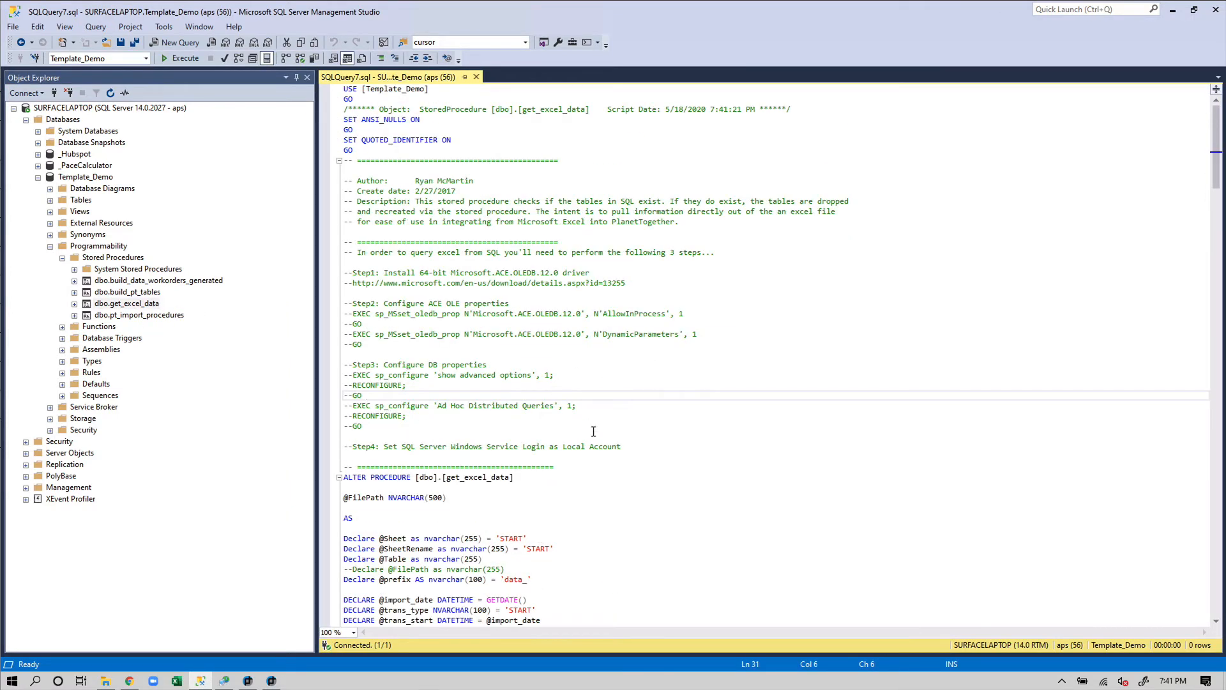
left_click_drag(657, 445, 328, 262)
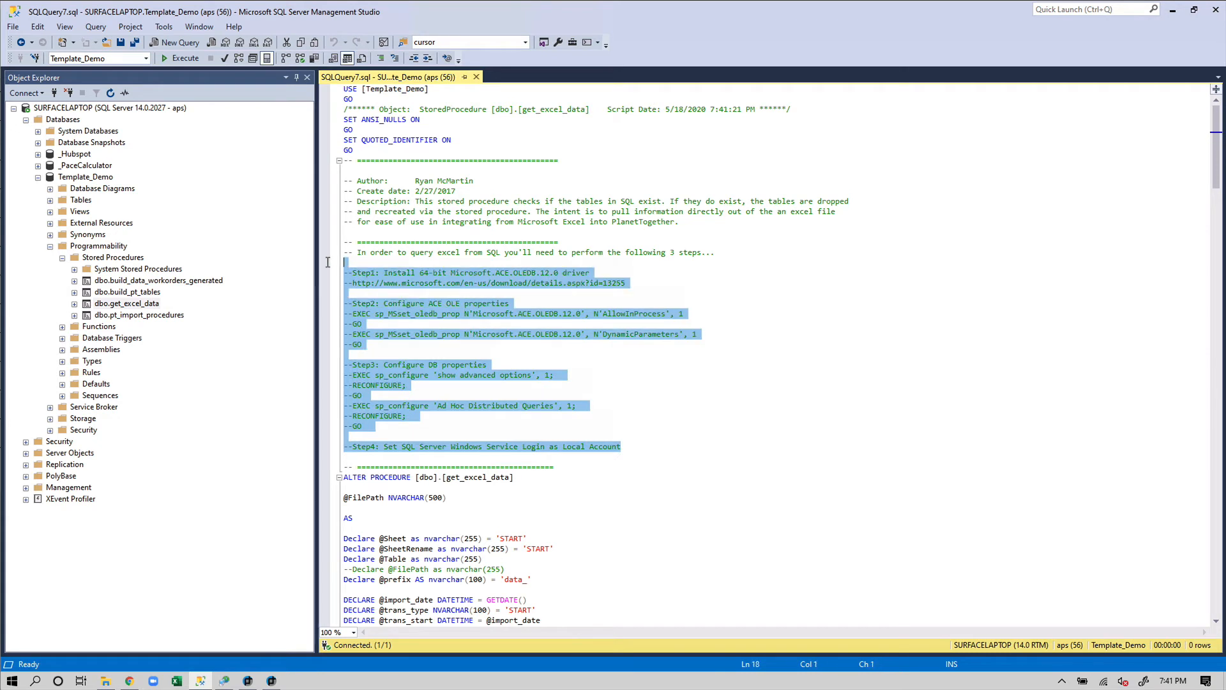
left_click(690, 283)
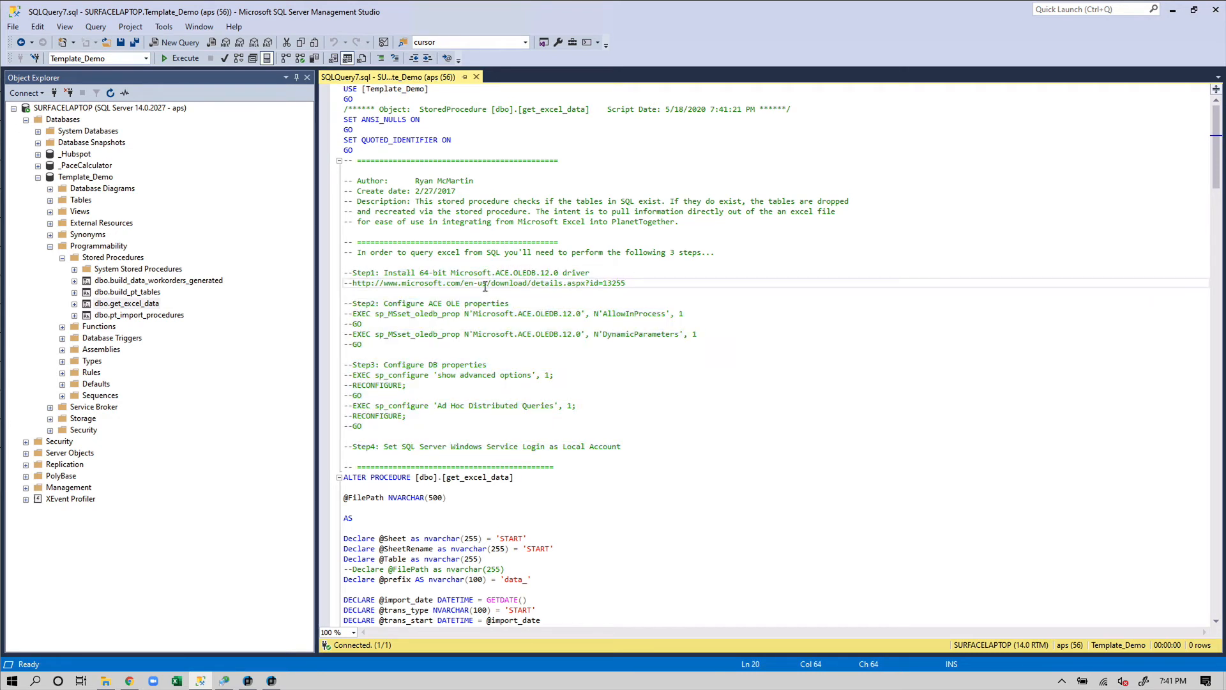
left_click_drag(346, 262, 348, 354)
left_click_drag(514, 407, 631, 455)
left_click(631, 455)
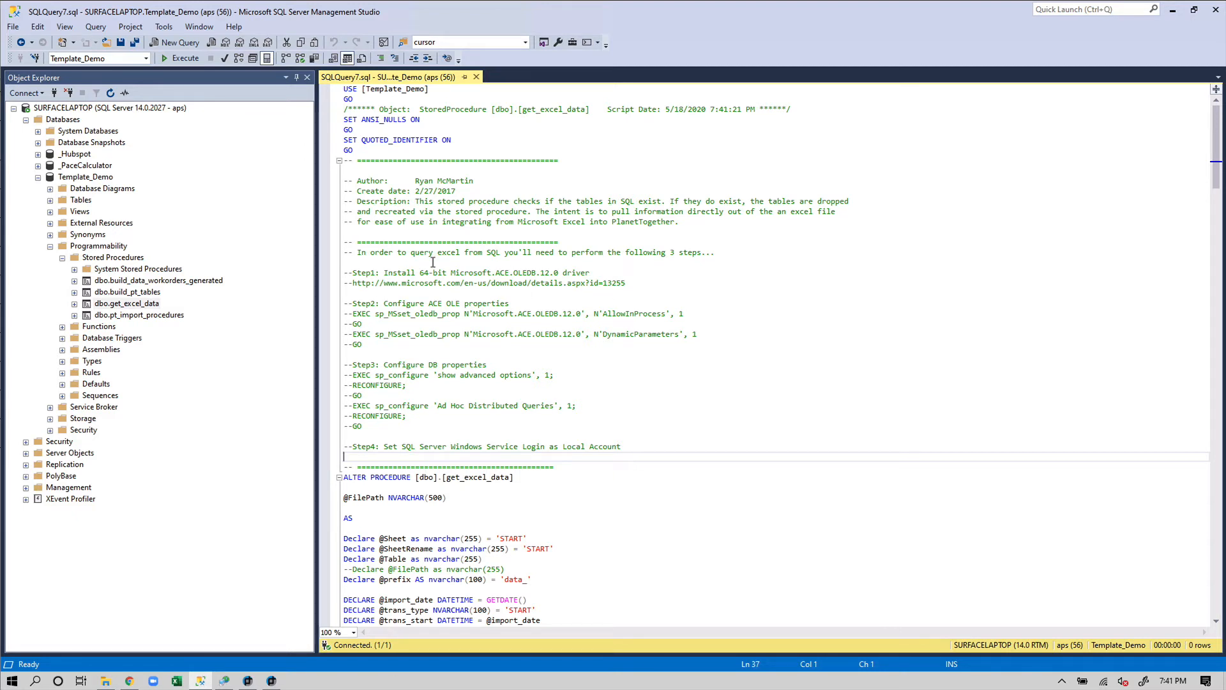
left_click_drag(357, 273, 647, 419)
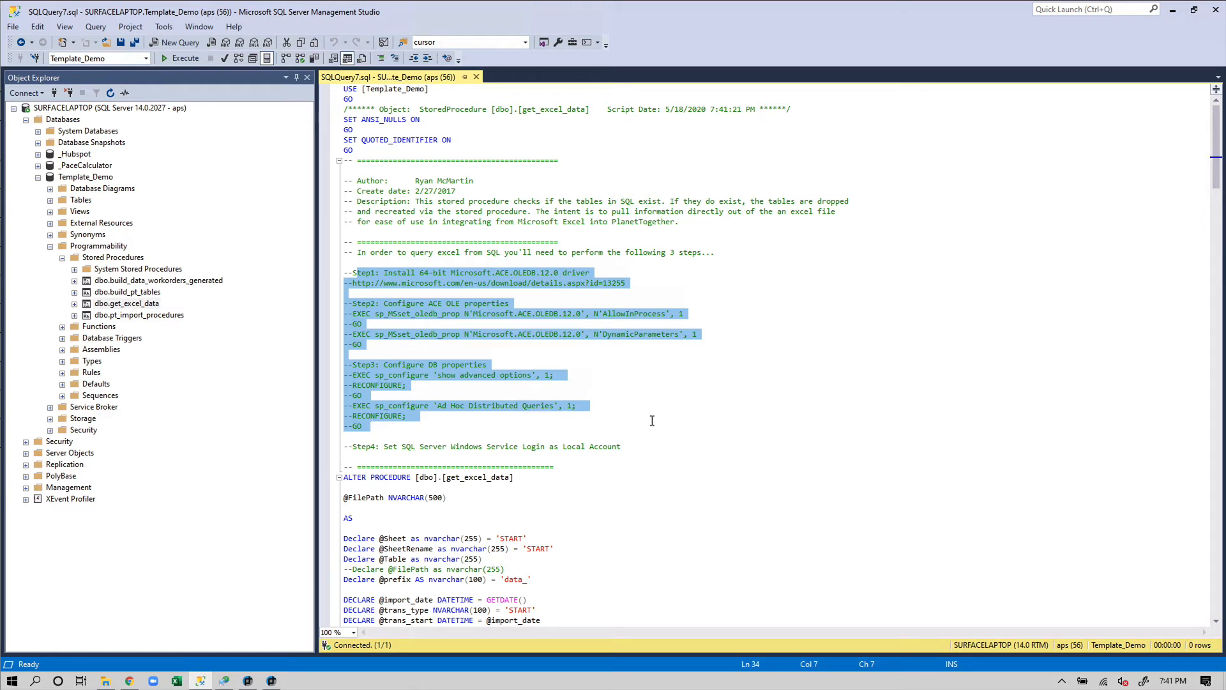
left_click(653, 420)
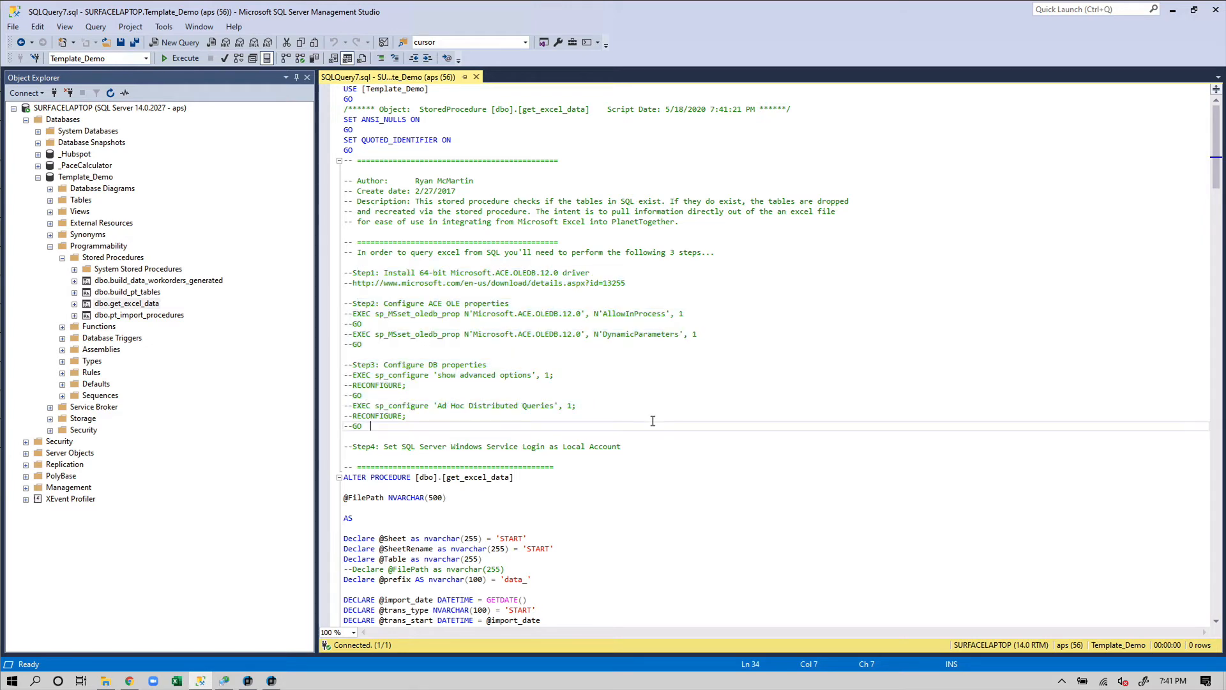
scroll(636, 397, "down", 9)
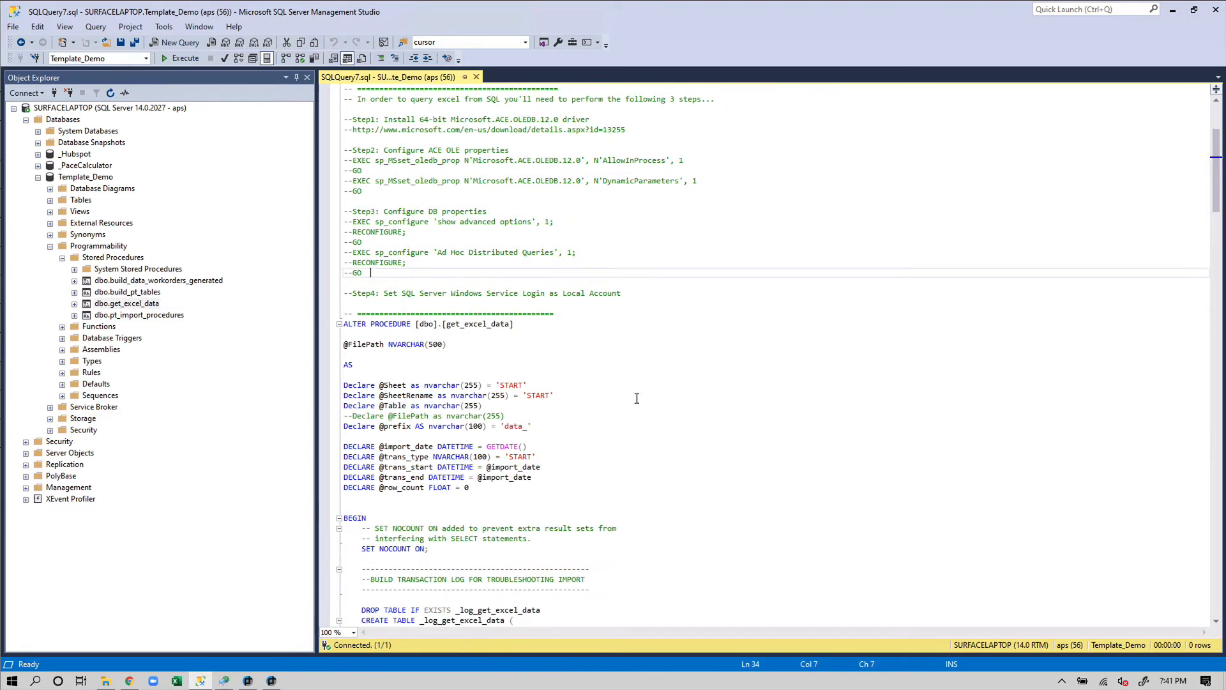
scroll(633, 398, "down", 9)
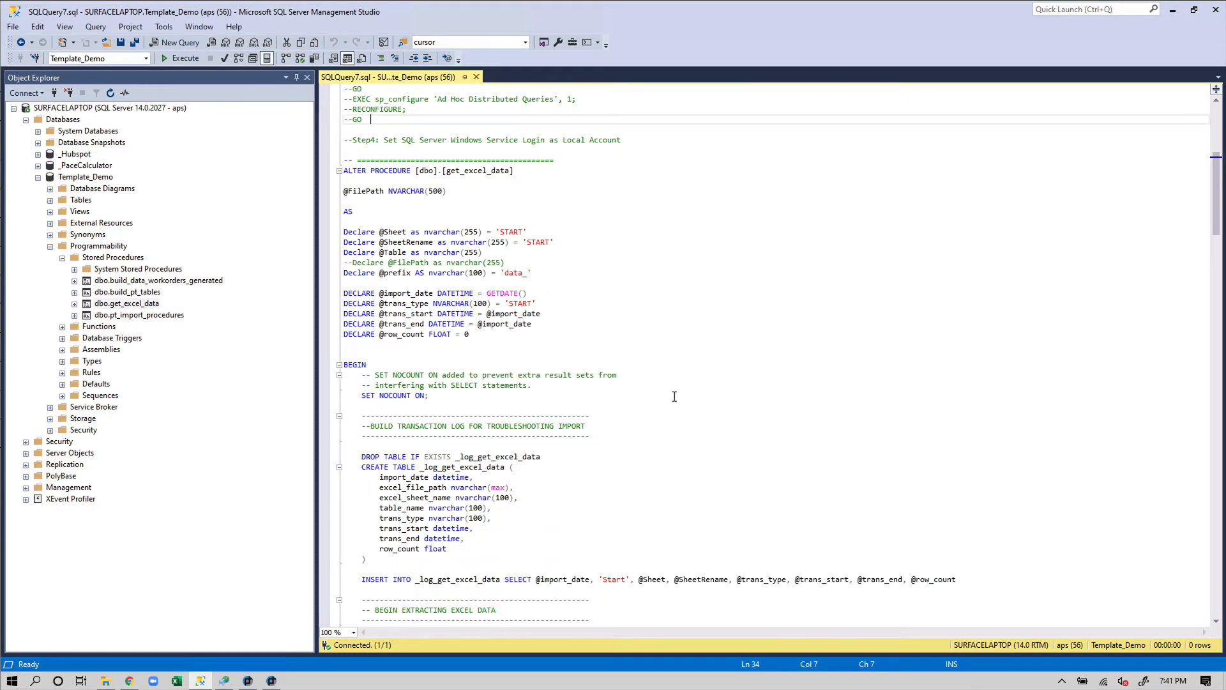
scroll(674, 396, "down", 9)
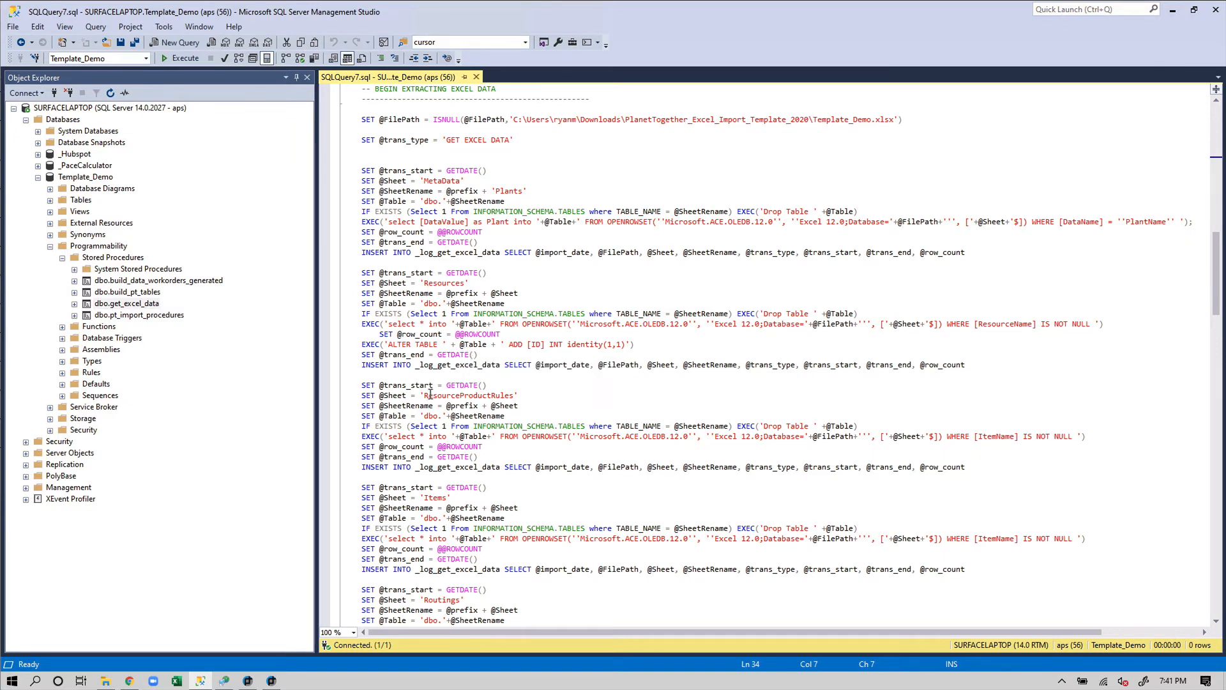
Reopen Template_Demo.xlsx from Excel's recent list and view MetaData, Resources and ResourceProductRules sheets
right_click(176, 680)
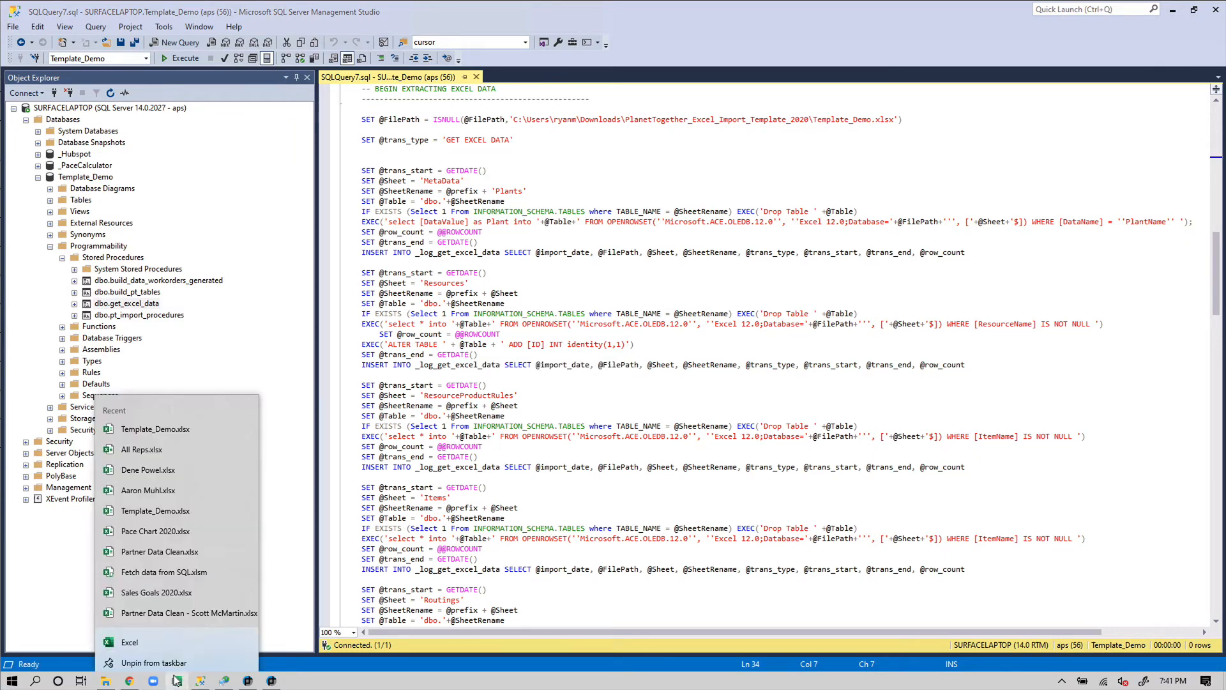
left_click(165, 428)
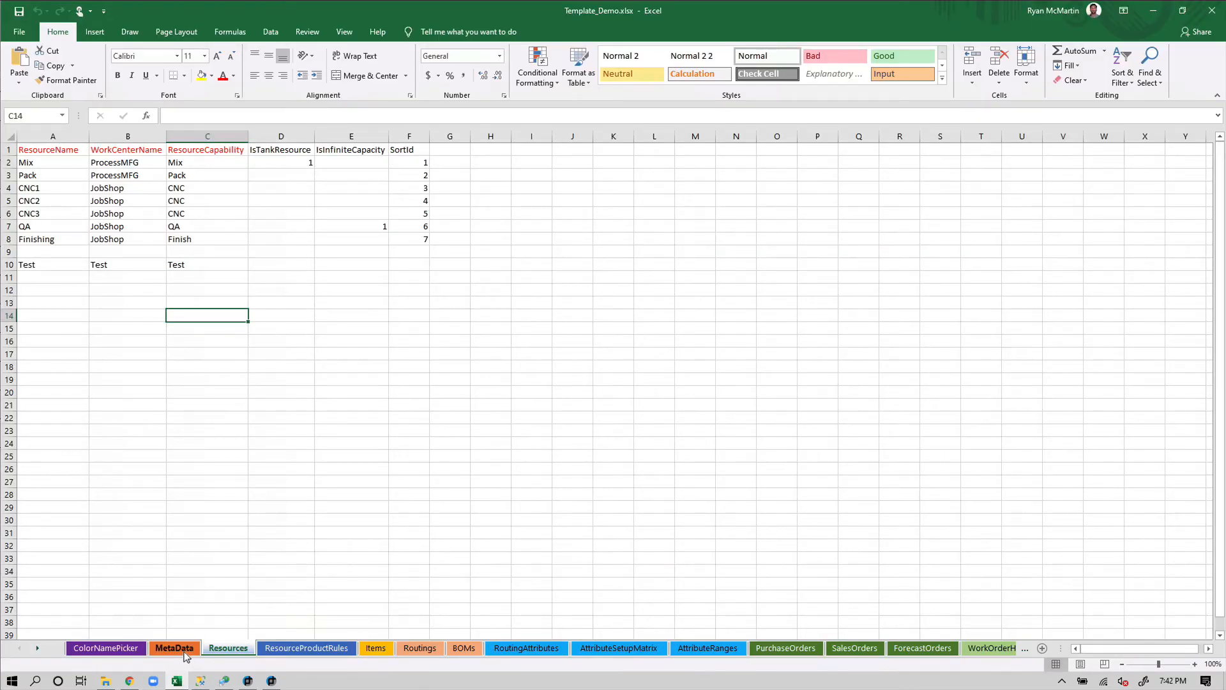
left_click(183, 650)
left_click(228, 648)
left_click(291, 646)
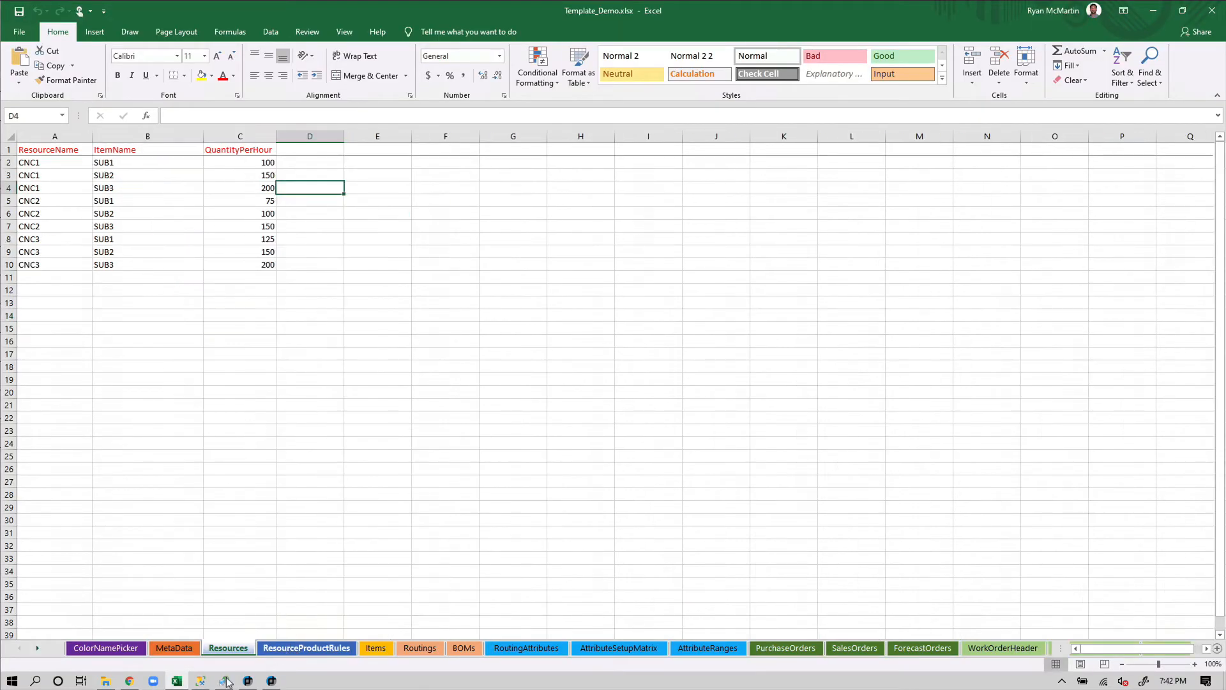
left_click(200, 681)
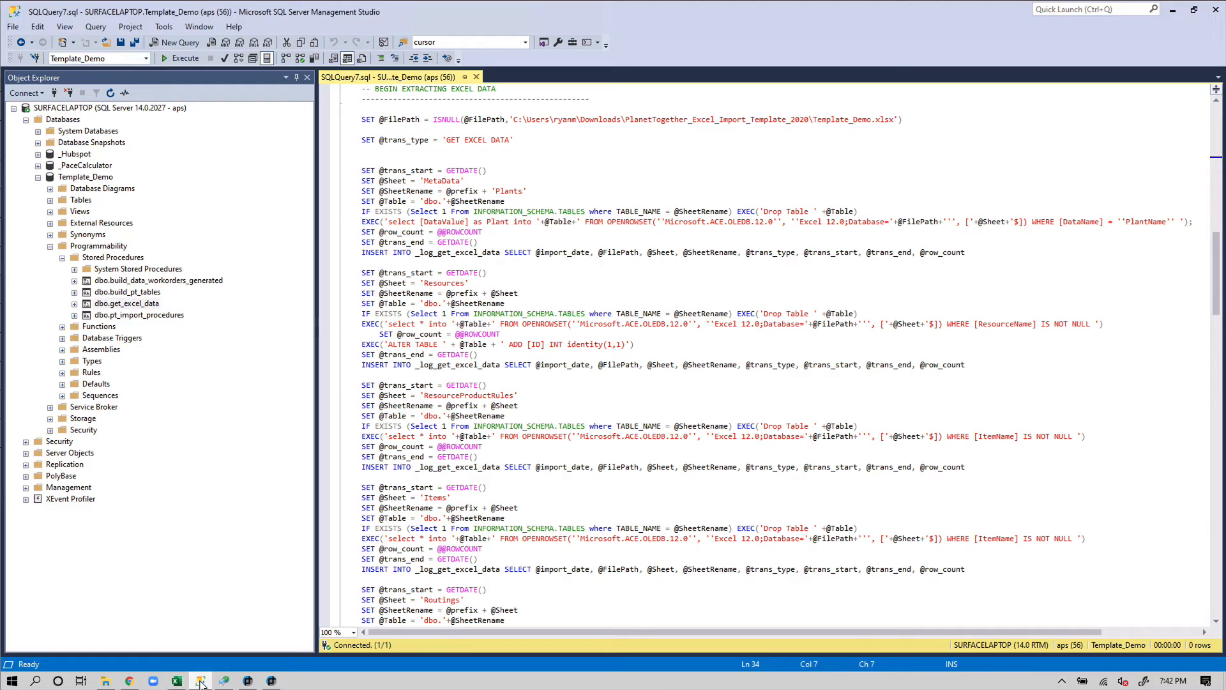
Highlight the MetaData, Resources and ResourceProductRules sheet names in the get_excel_data script
double_click(441, 181)
double_click(443, 283)
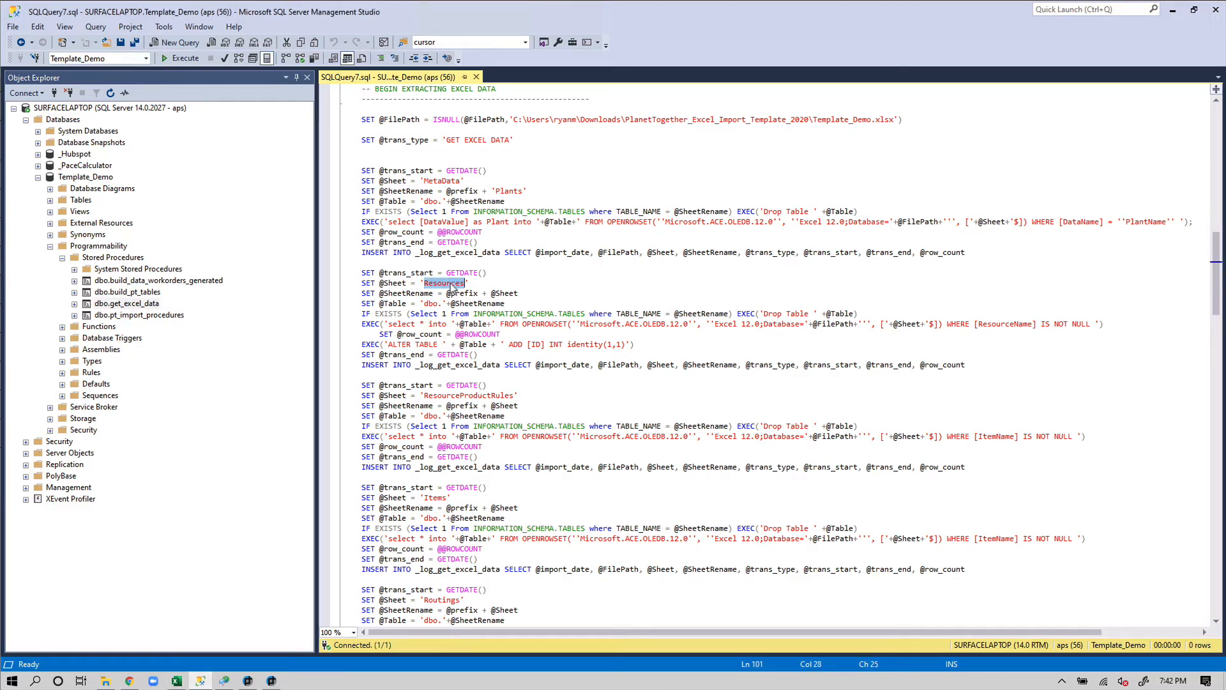
double_click(450, 394)
scroll(513, 316, "down", 8)
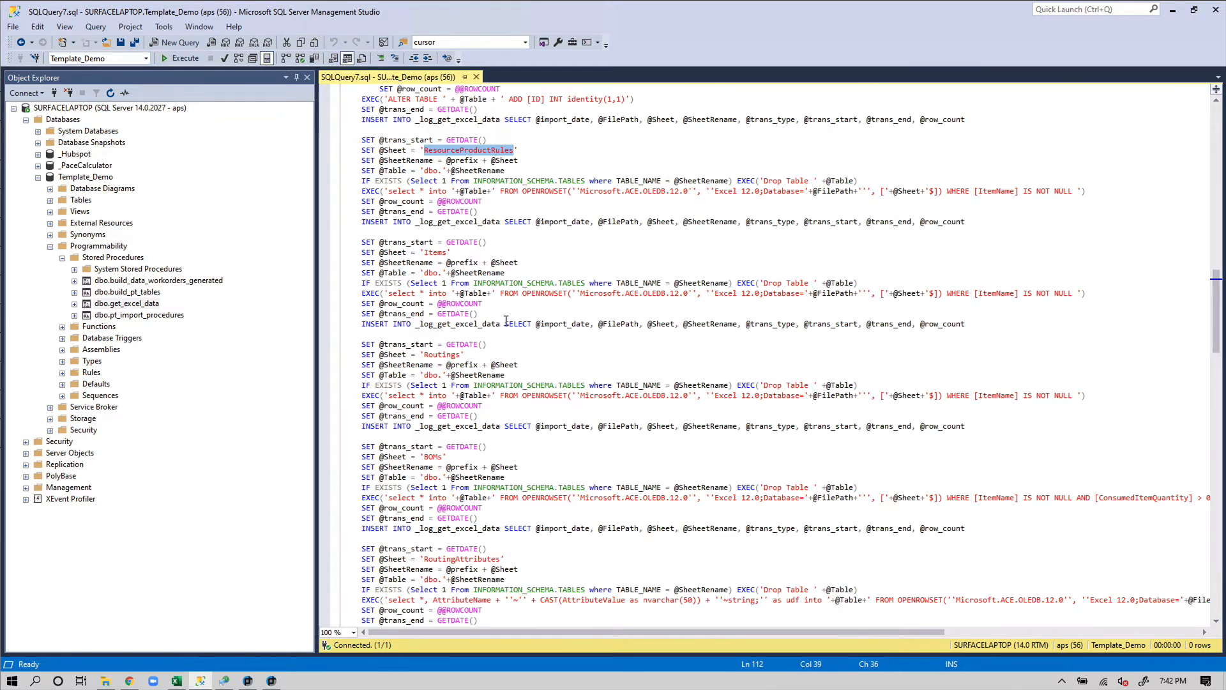
scroll(526, 353, "up", 7)
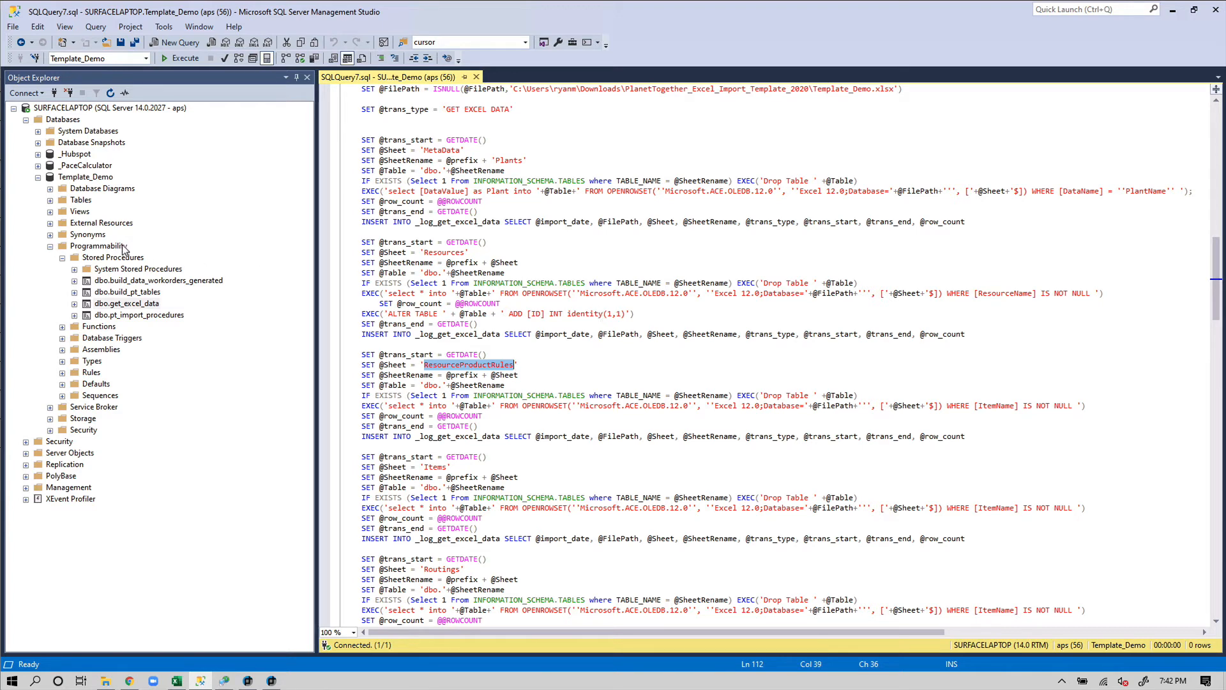
Expand Template_Demo's tables and locate dbo.data_Resources and dbo.data_Routings beside their script lines
left_click(50, 200)
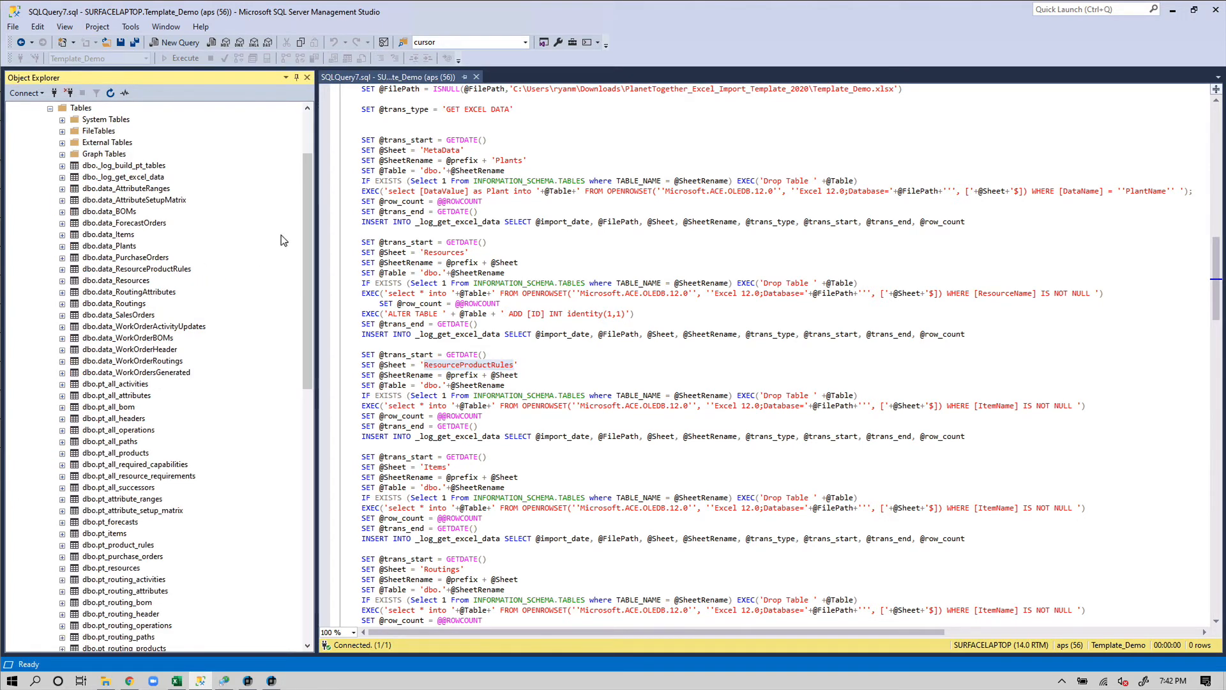
left_click_drag(305, 252, 305, 212)
double_click(444, 253)
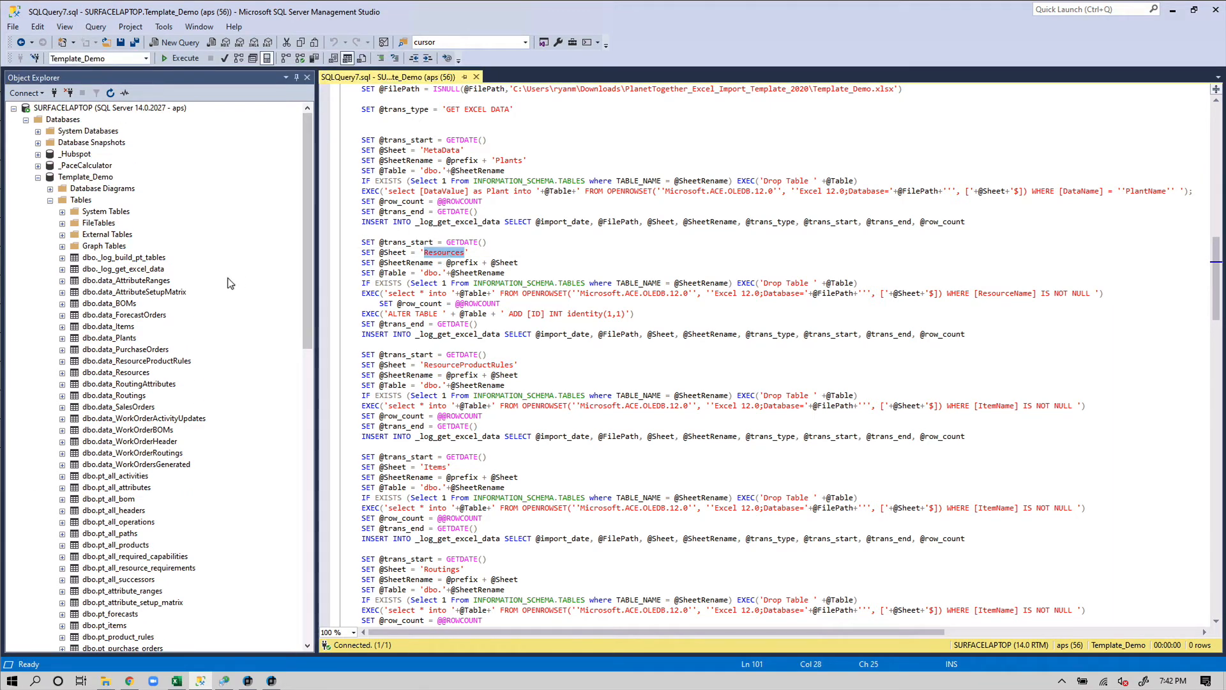
left_click(111, 372)
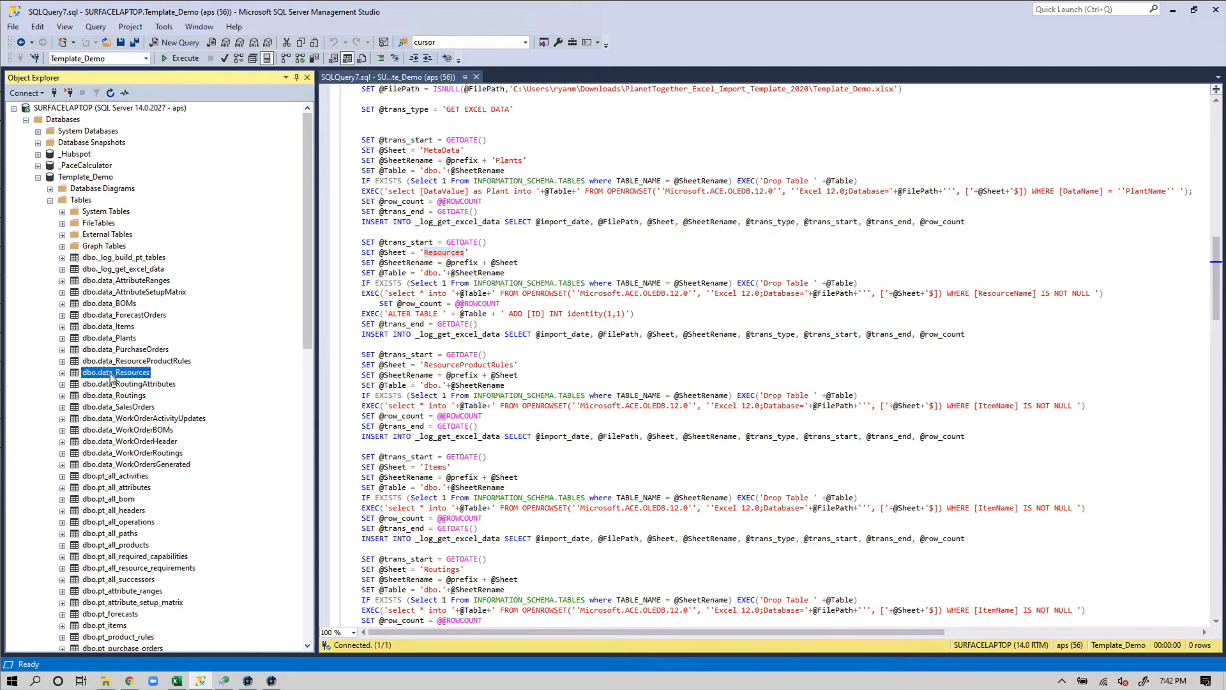
scroll(523, 435, "down", 5)
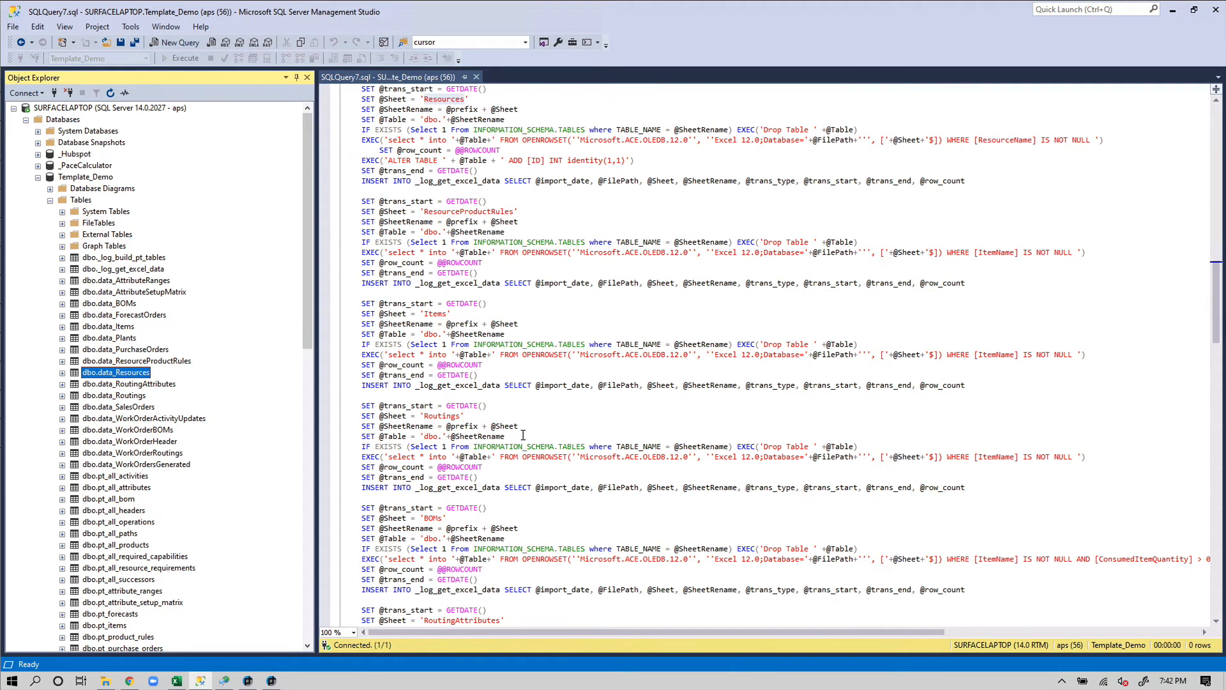
left_click(446, 415)
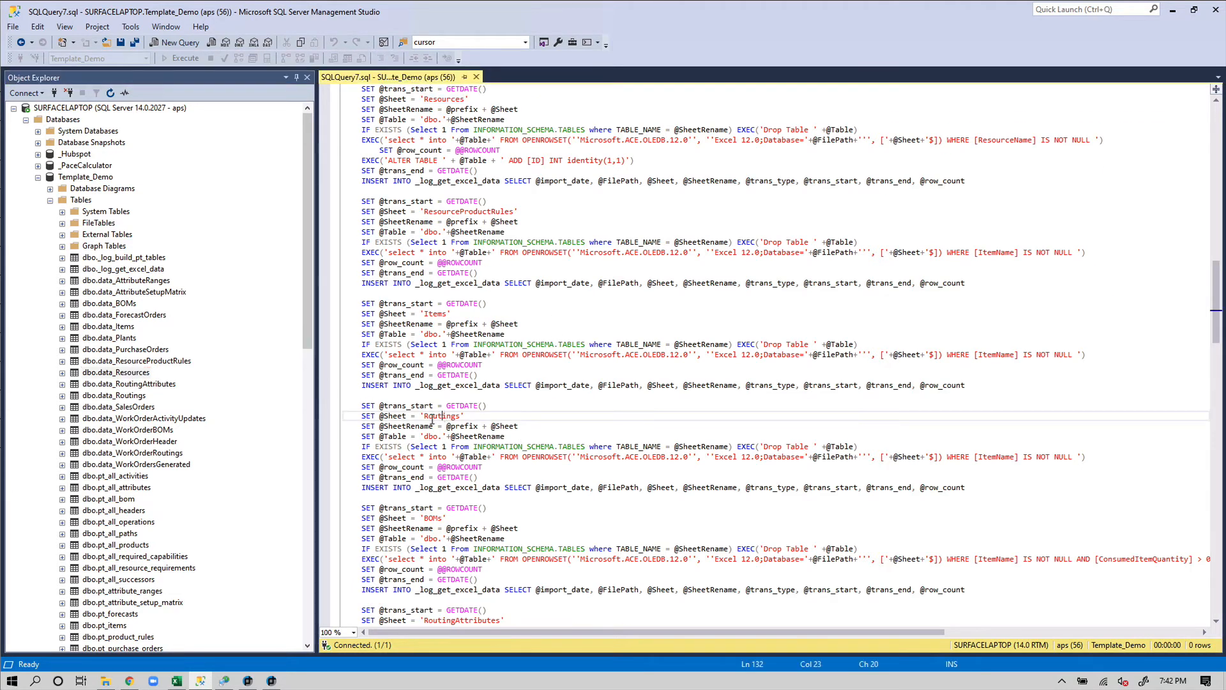
left_click(127, 397)
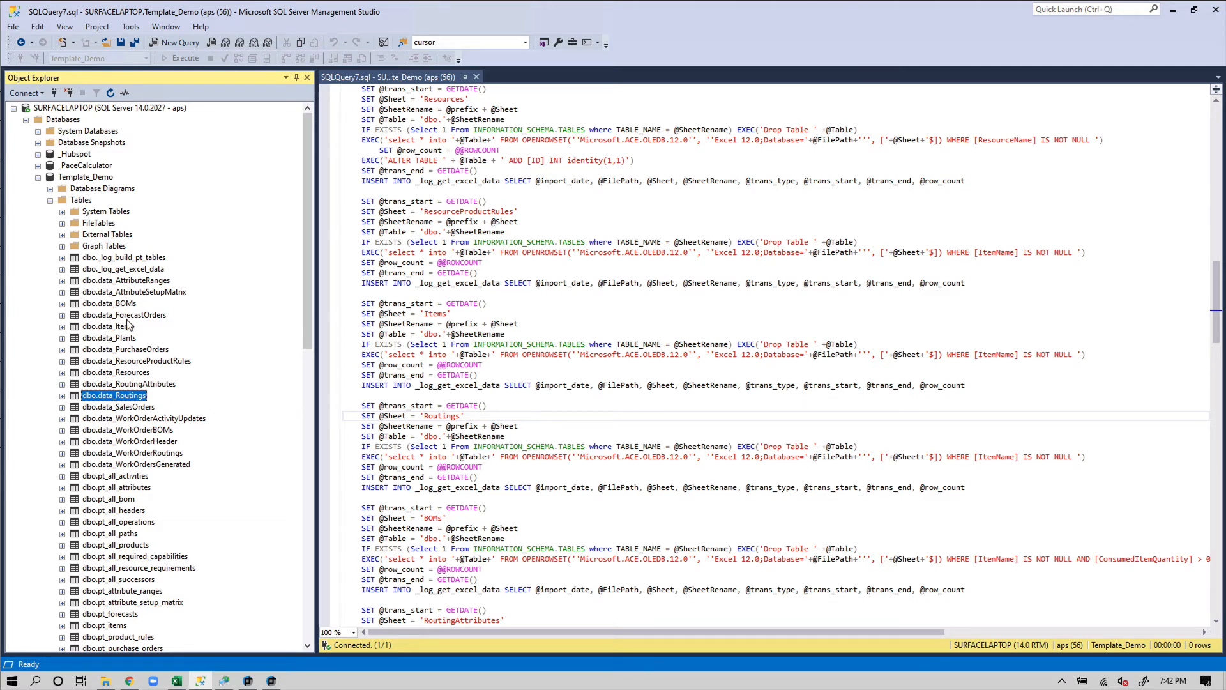
scroll(537, 346, "up", 5)
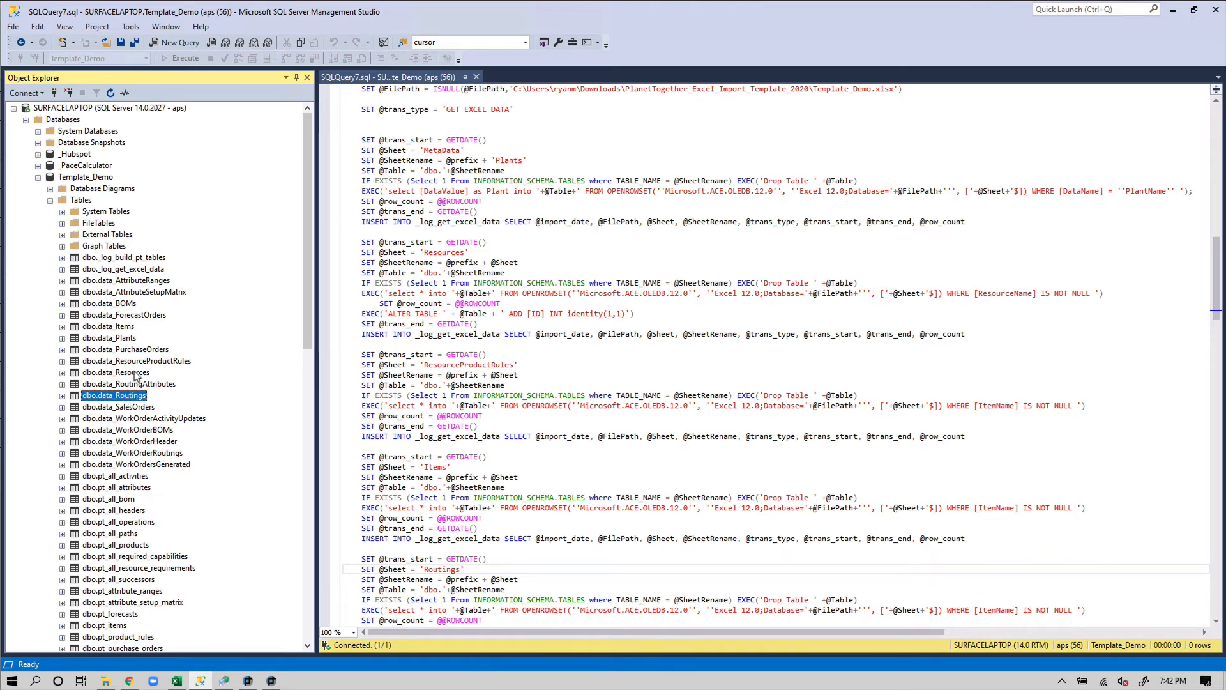
Change the Test row in data_Resources to Test2 for ResourceName, WorkCenterName and ResourceCapability
right_click(136, 372)
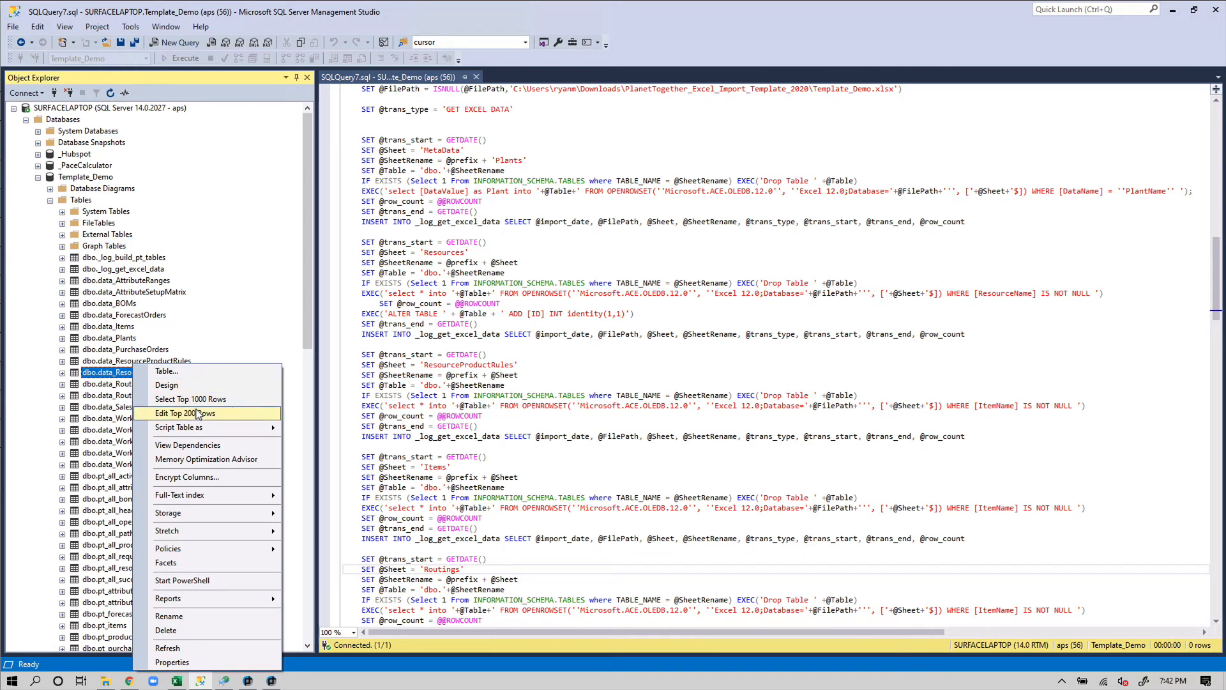
left_click(198, 413)
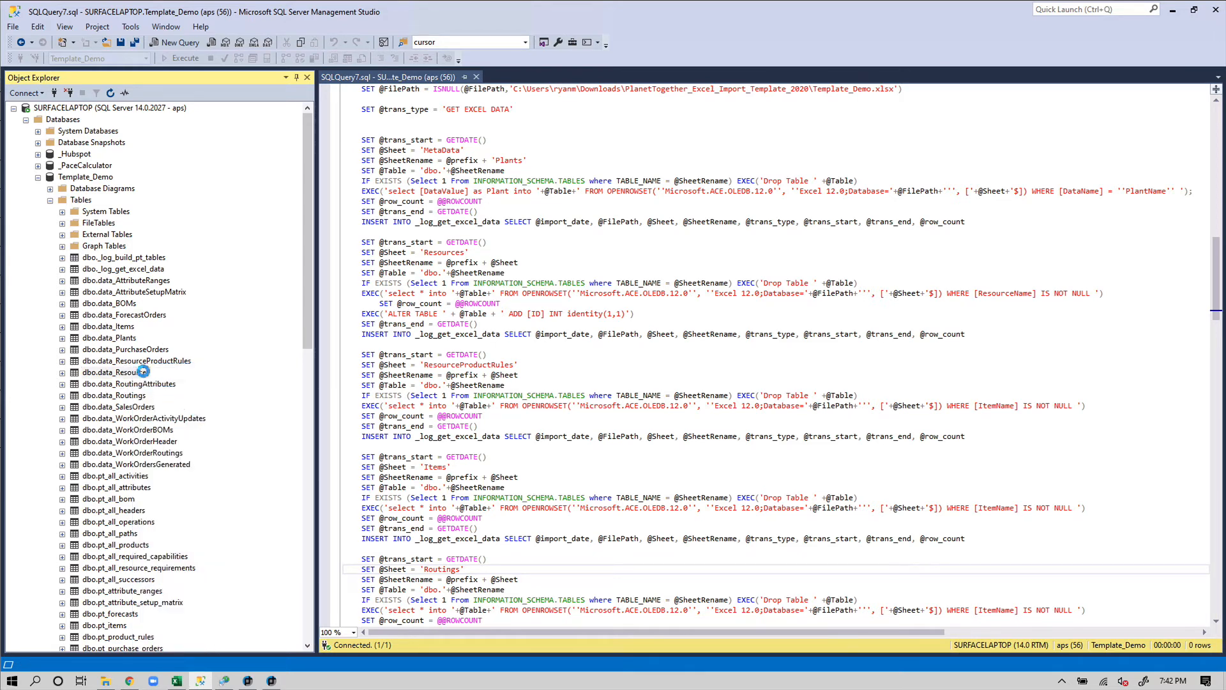
left_click(374, 204)
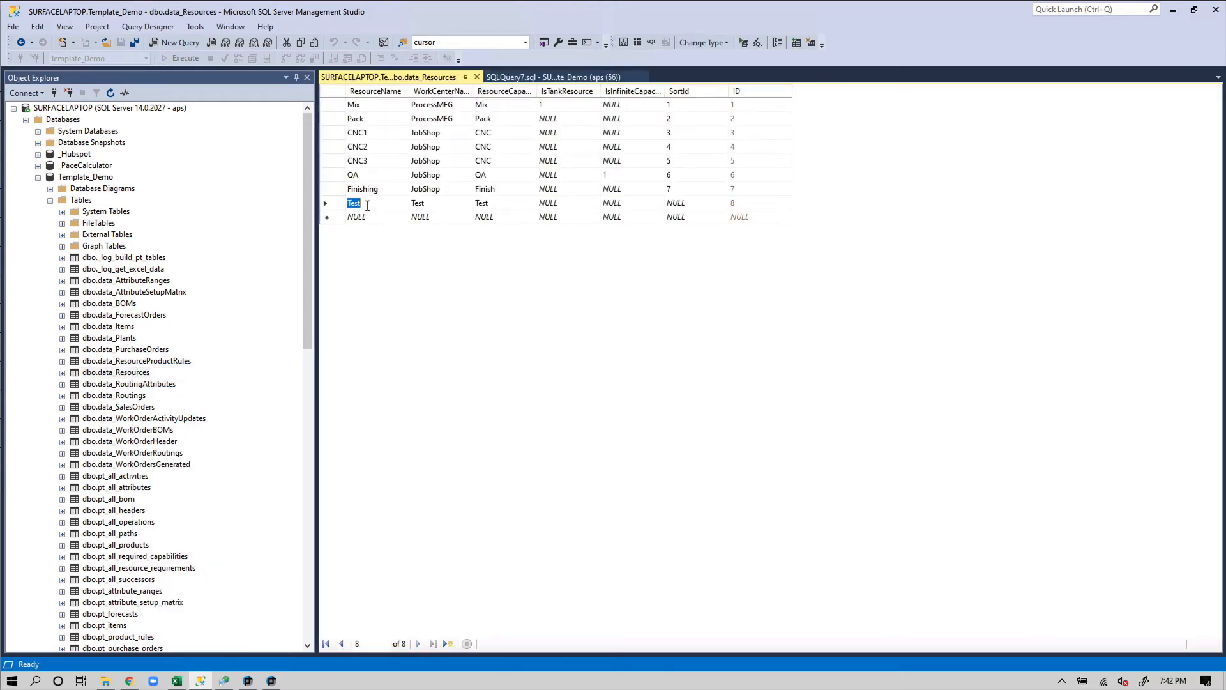
left_click(373, 204)
type("2")
key("Tab")
left_click(443, 205)
type("2")
key("Tab")
type("2")
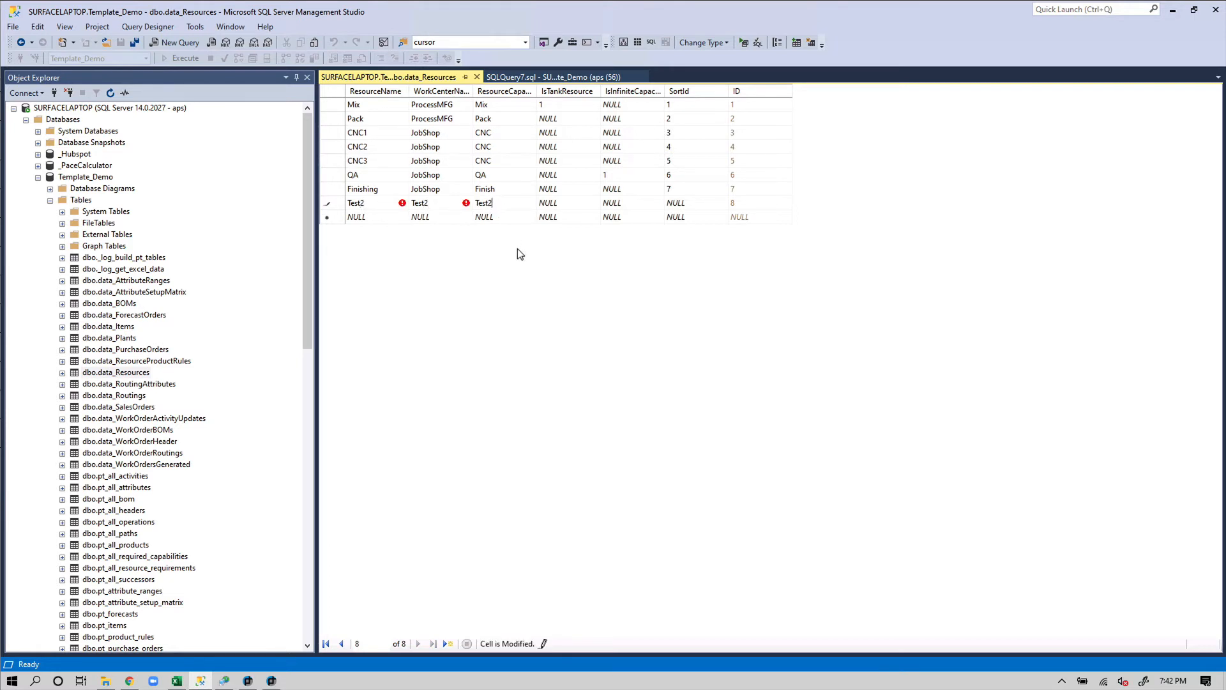
key("Return")
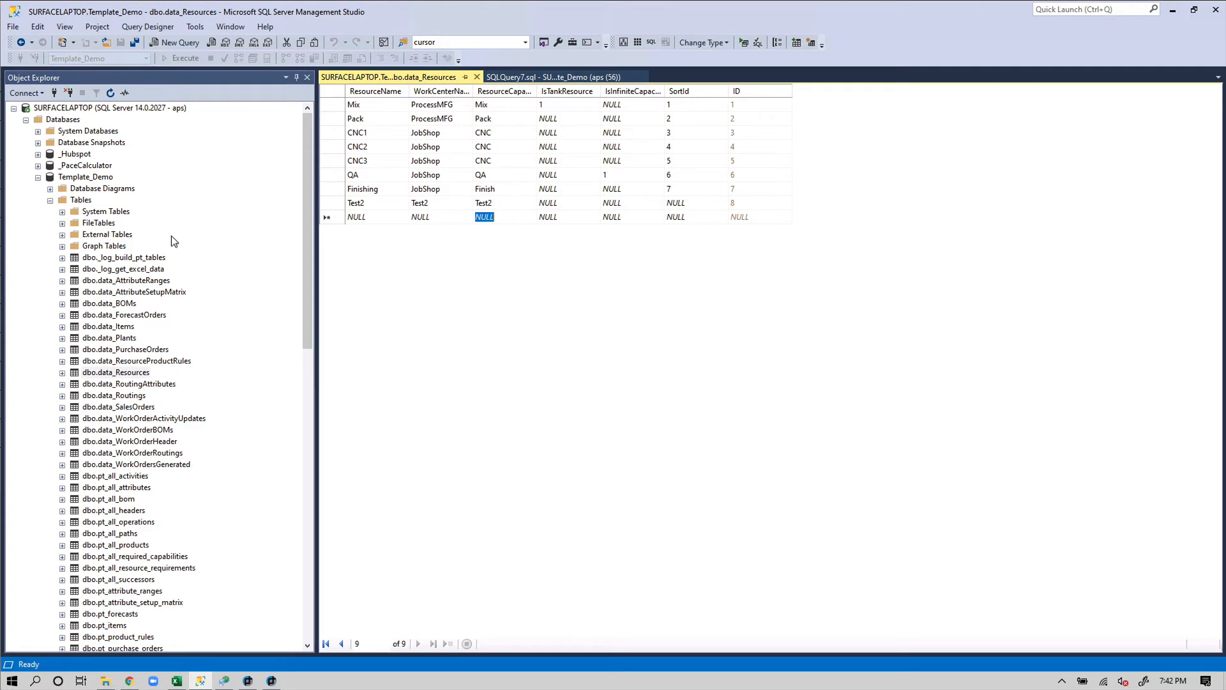
left_click(476, 76)
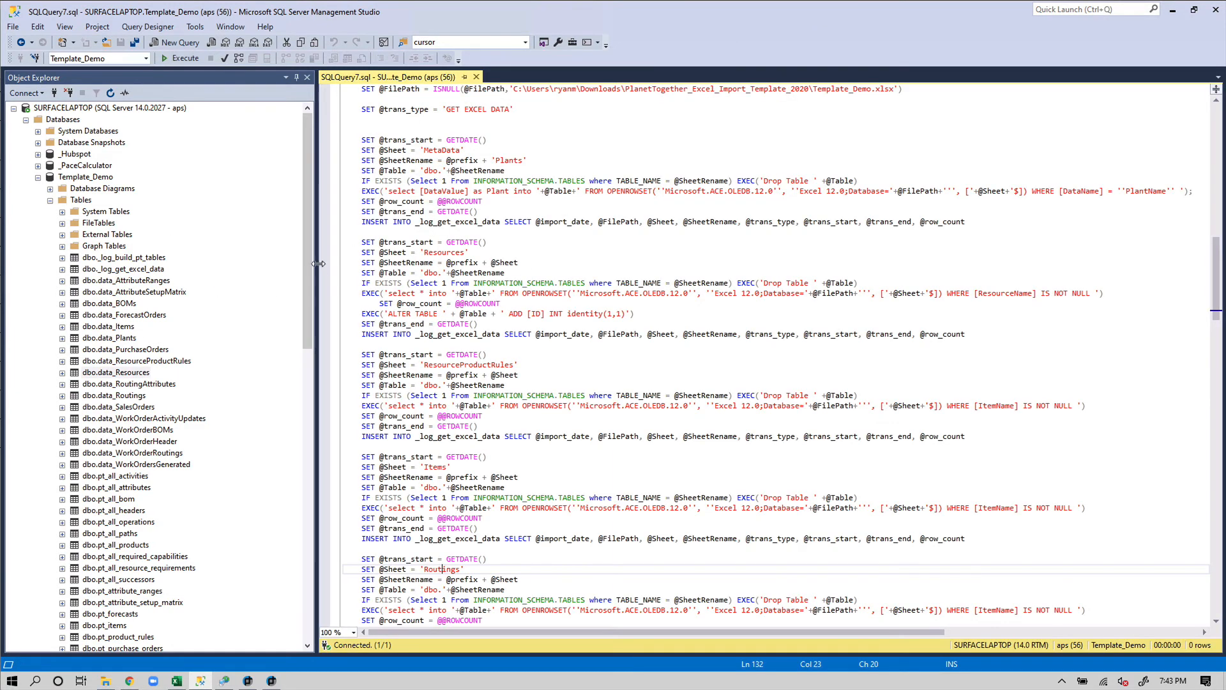
Execute dbo.build_pt_tables without parameters so it returns 0
left_click_drag(310, 274, 309, 521)
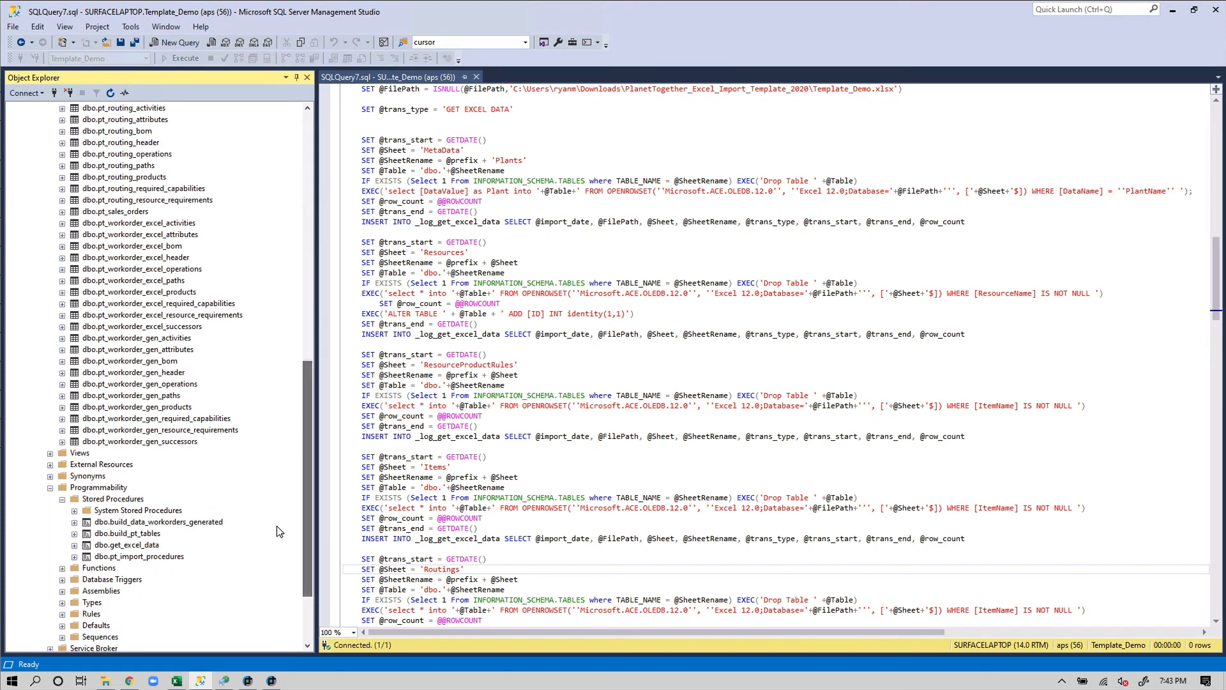
right_click(139, 538)
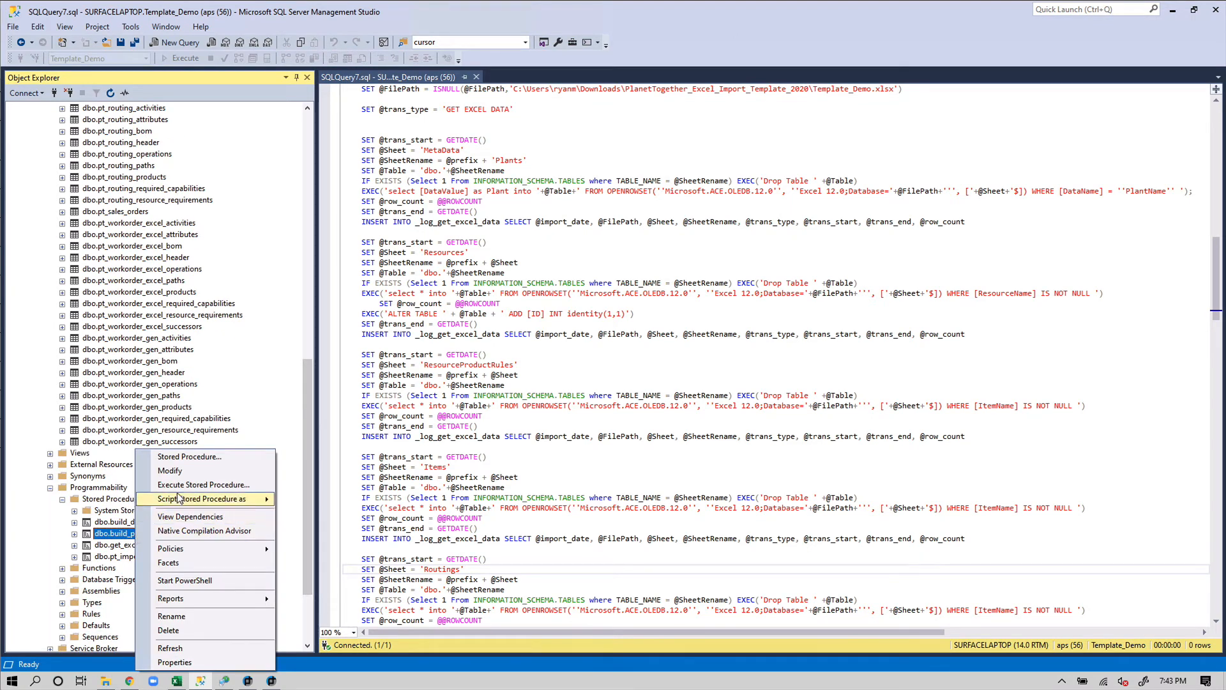
left_click(191, 485)
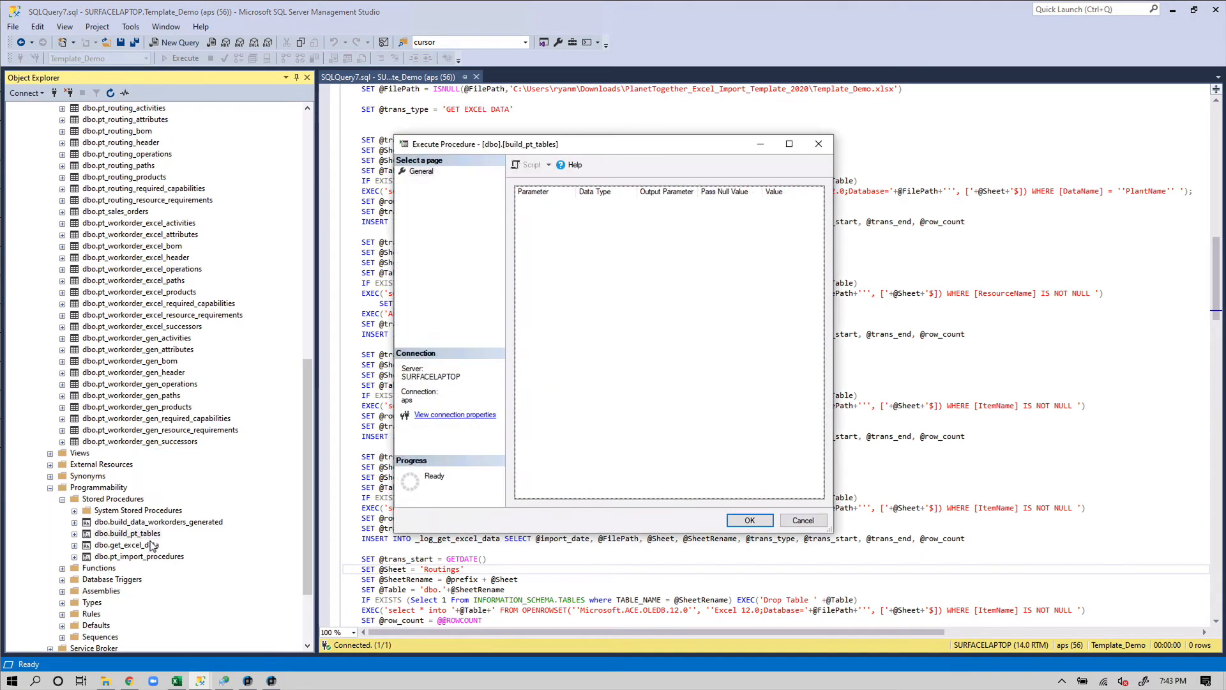
left_click(746, 520)
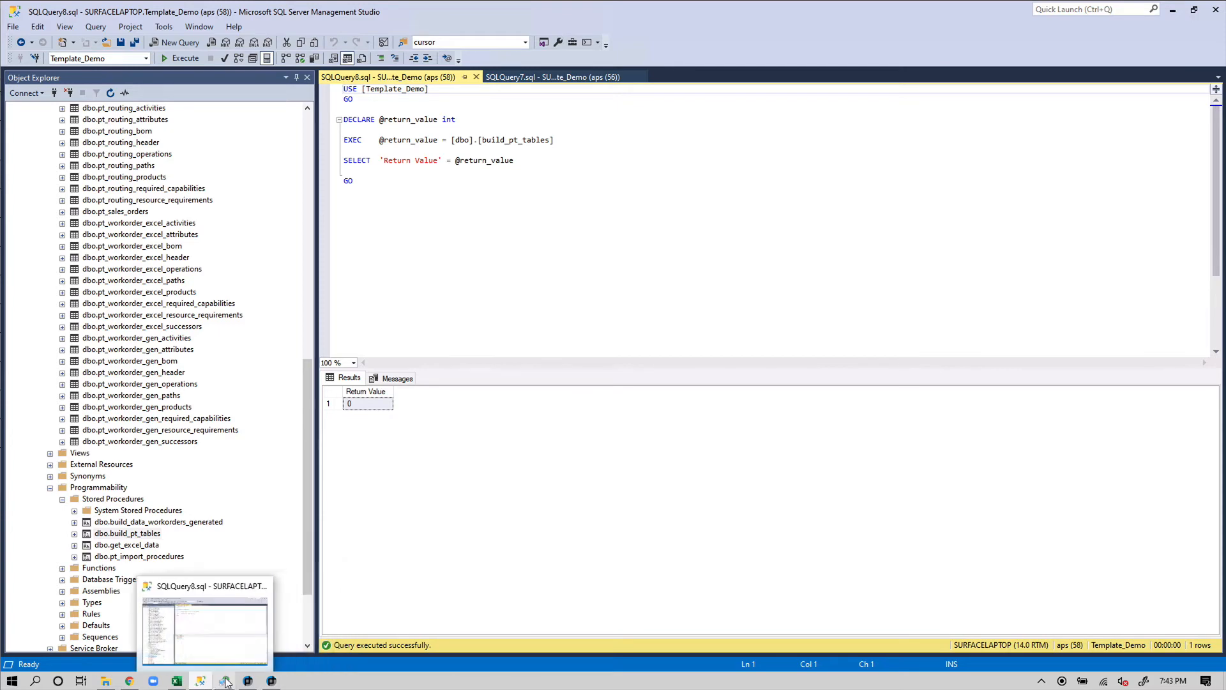
Turn off Run SQL before import in the Template_Demo instance settings
mouse_move(274, 681)
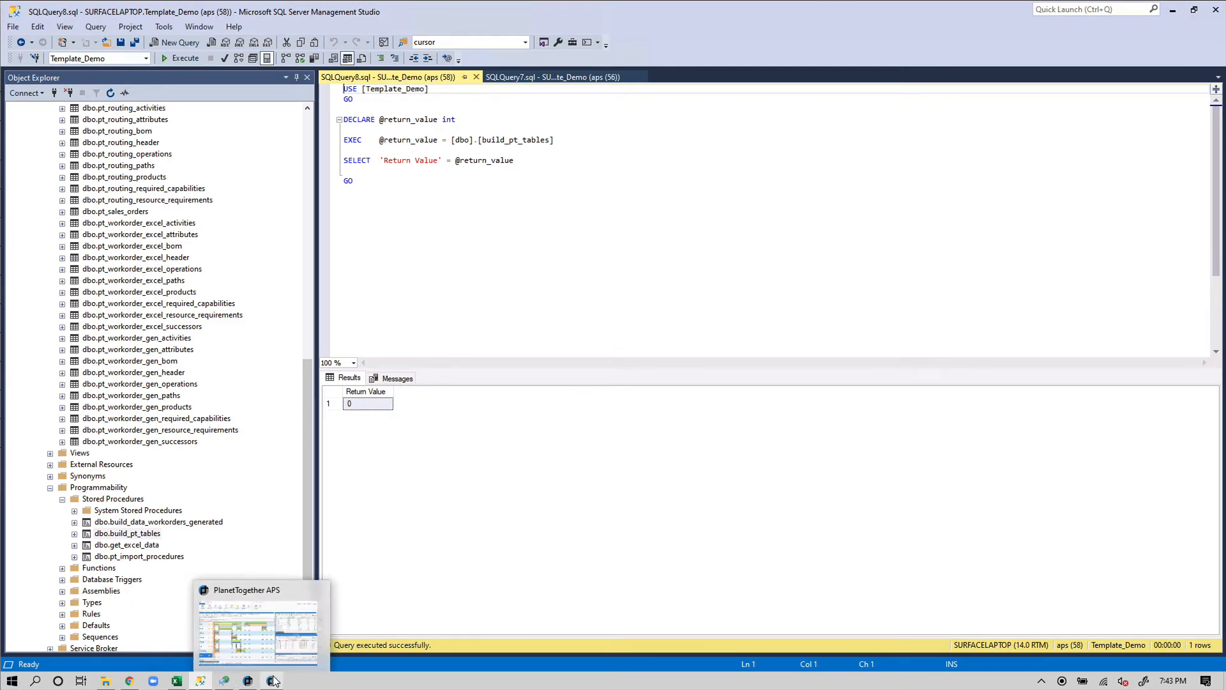
left_click(223, 680)
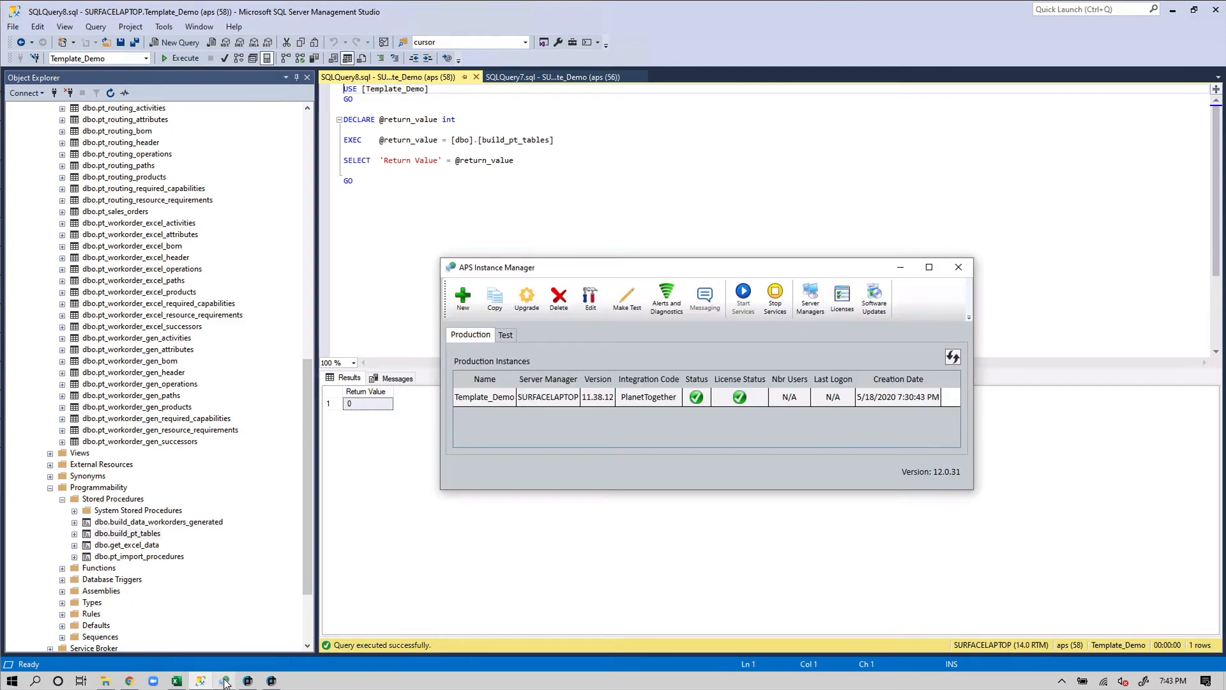
double_click(515, 399)
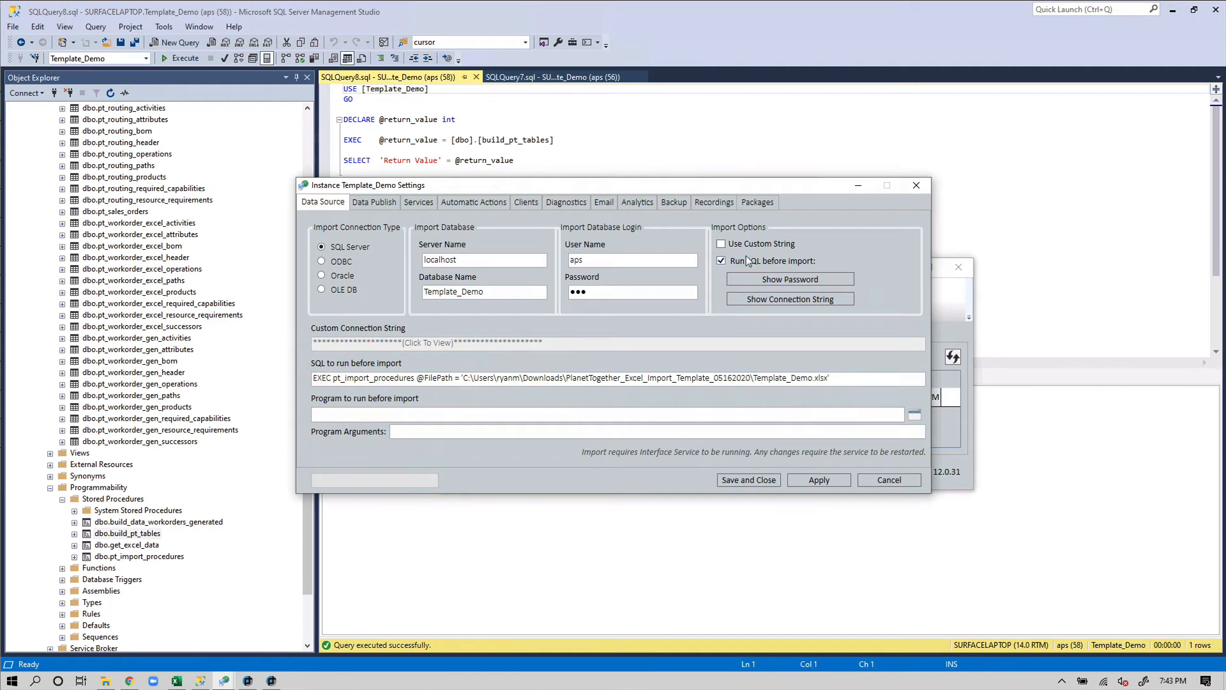
left_click(748, 262)
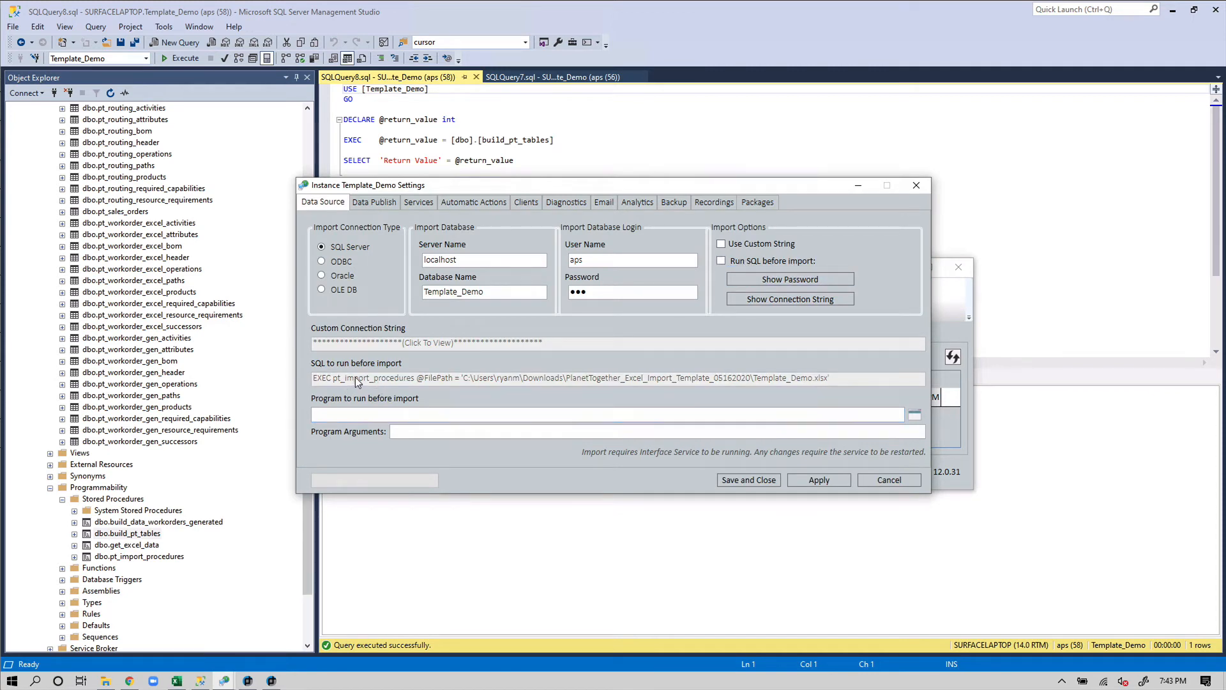
left_click(893, 478)
double_click(635, 397)
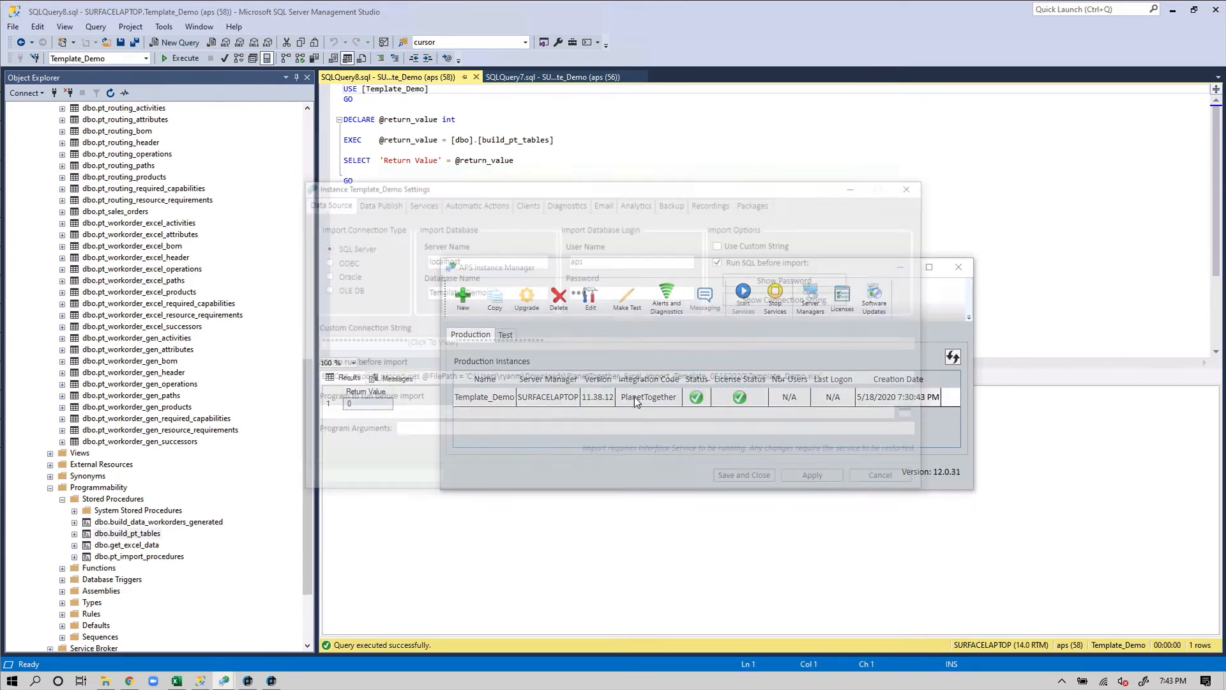
left_click(721, 261)
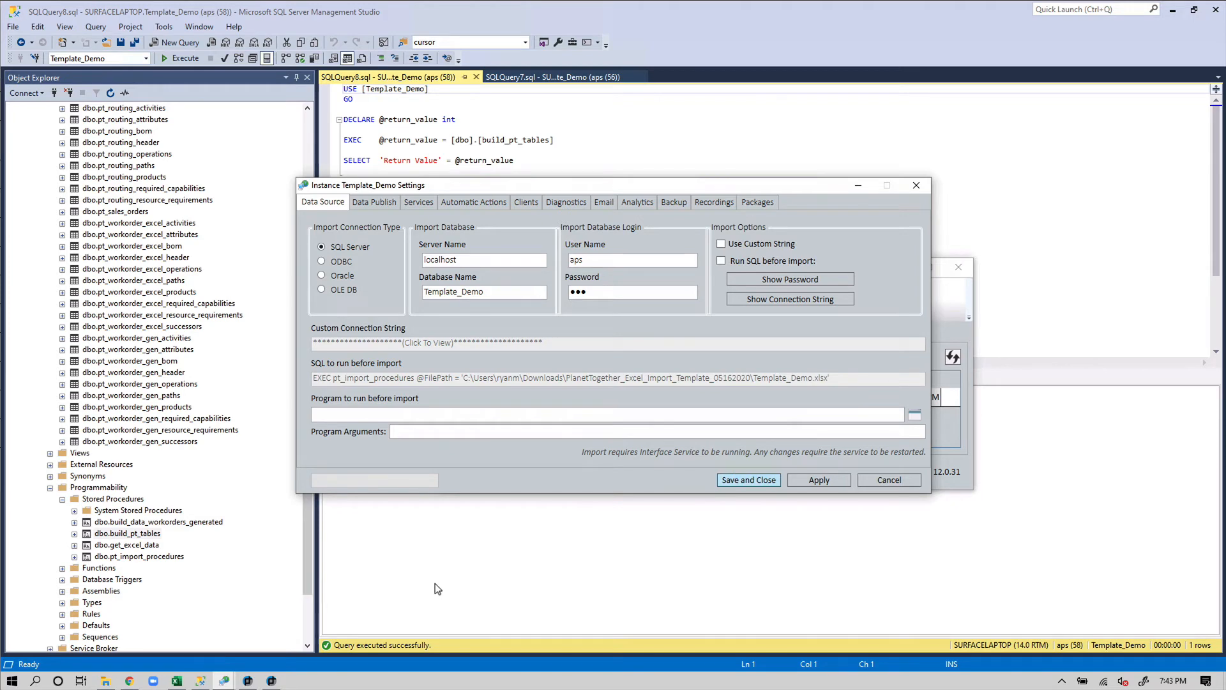
left_click(272, 681)
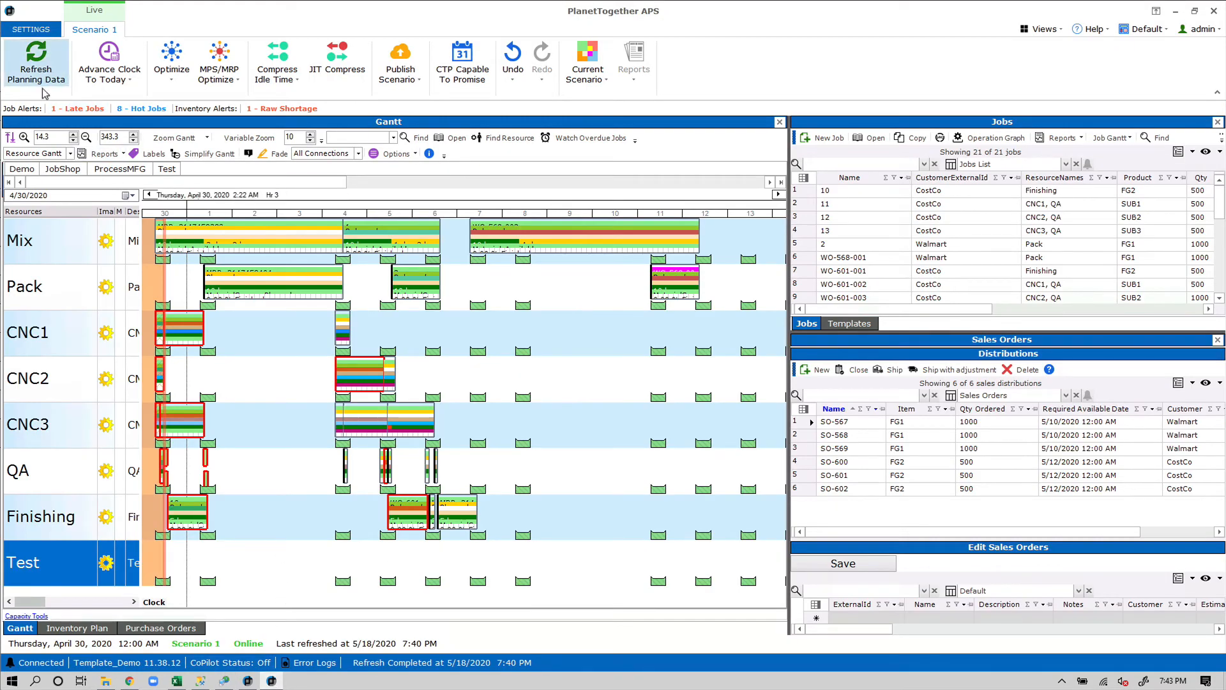
Refresh planning data and check that the former Test resource now shows as Test2
left_click(64, 515)
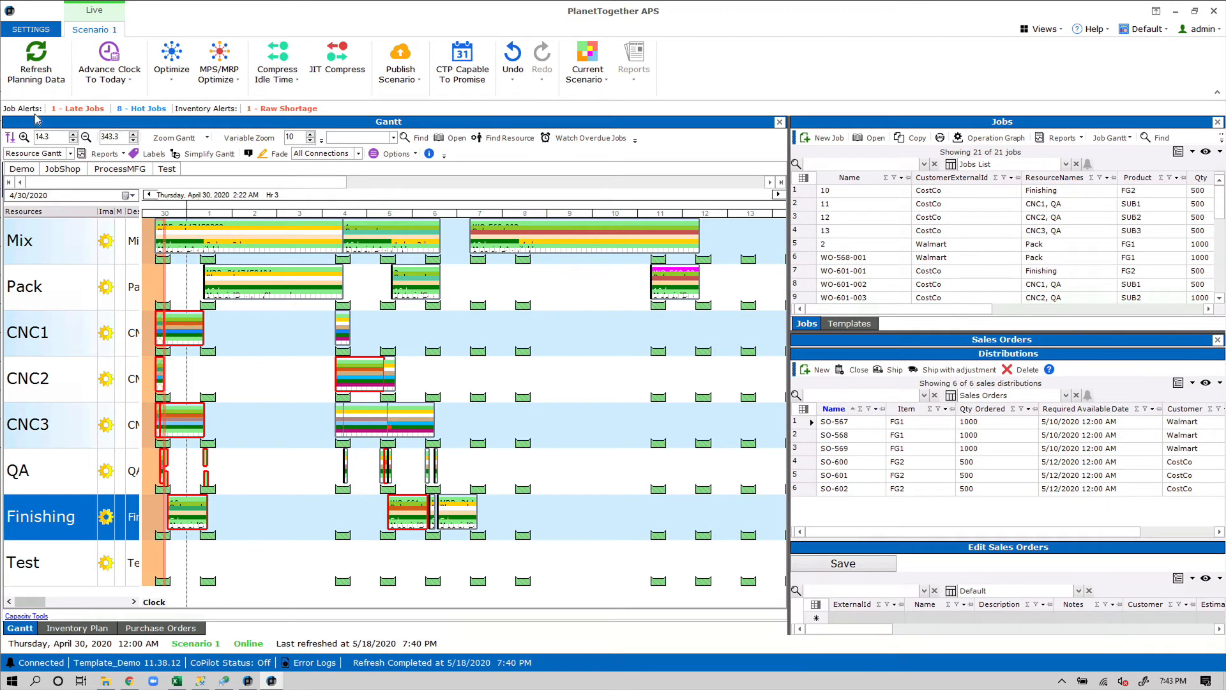
left_click(32, 65)
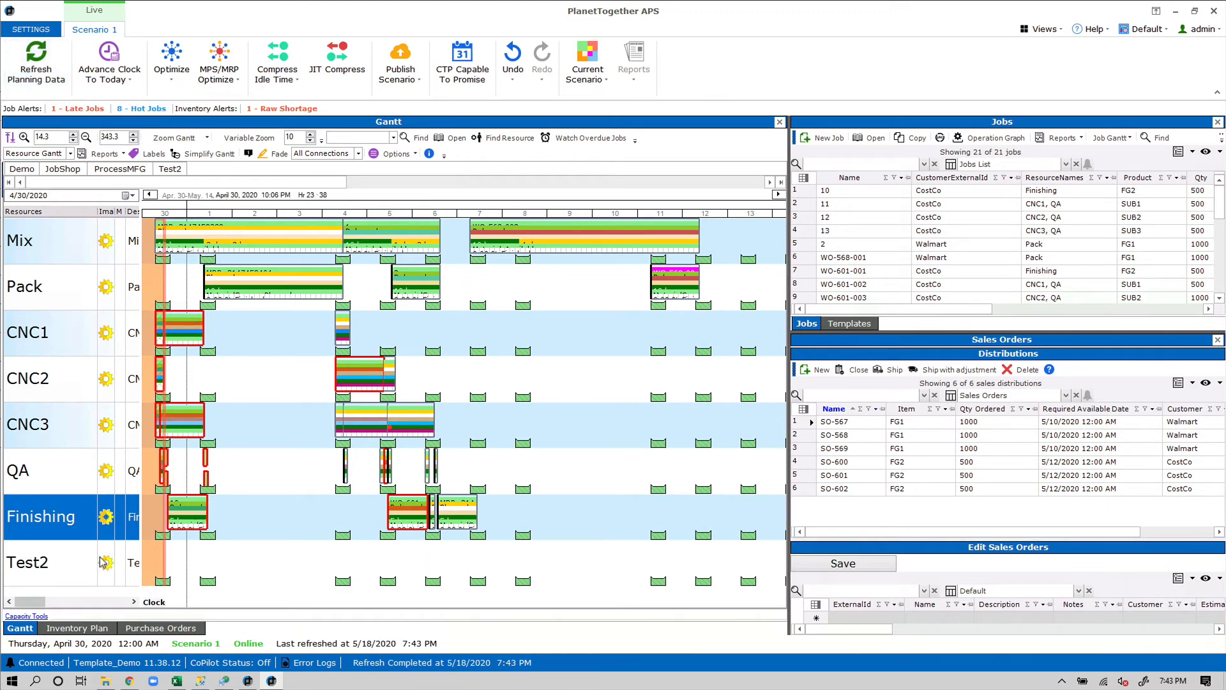
left_click(78, 572)
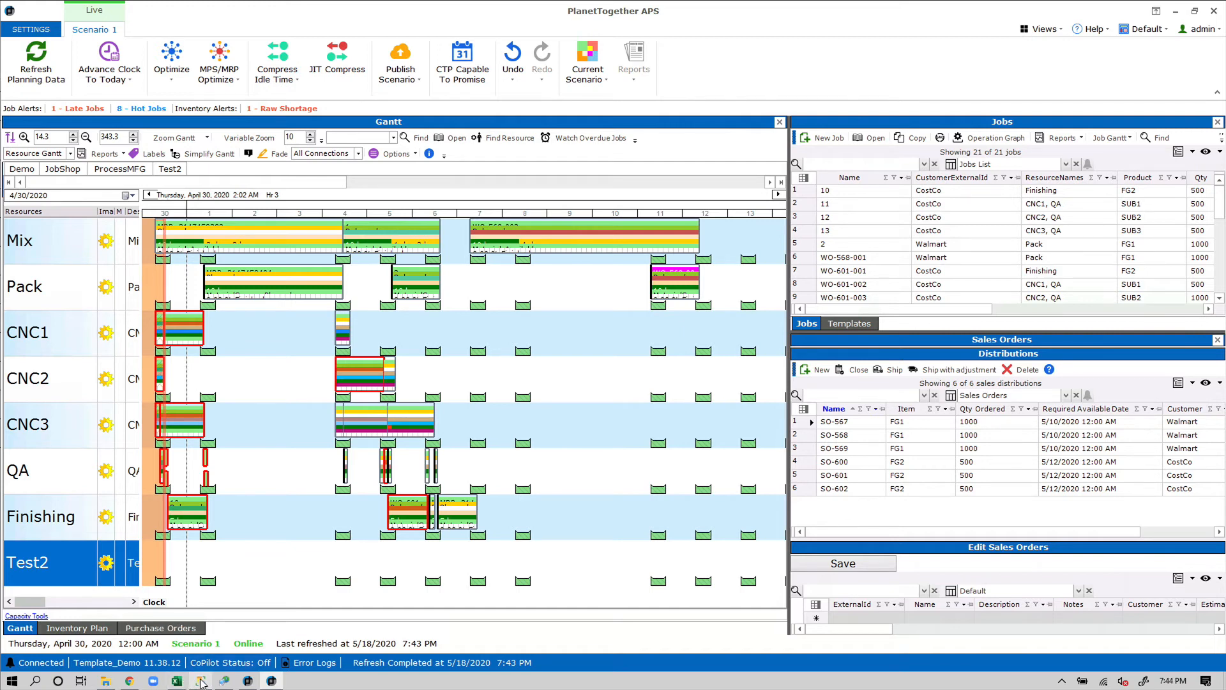
Re-enable Run SQL before import for Template_Demo and save the instance settings
left_click(223, 680)
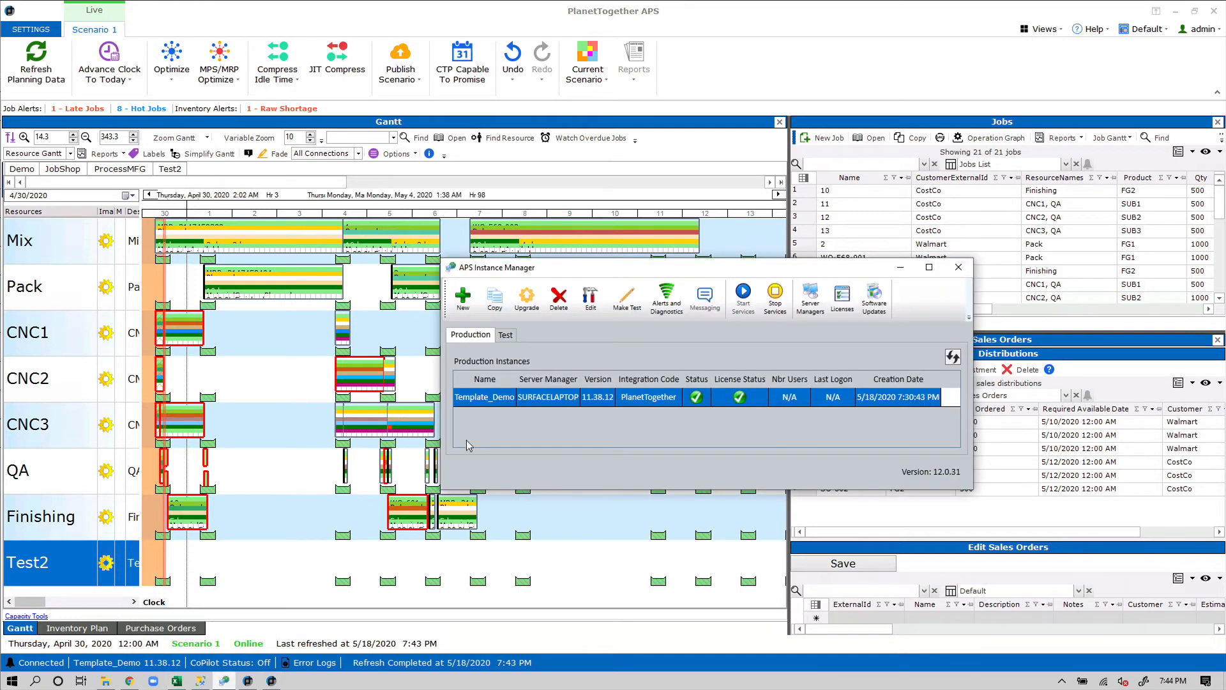
double_click(527, 398)
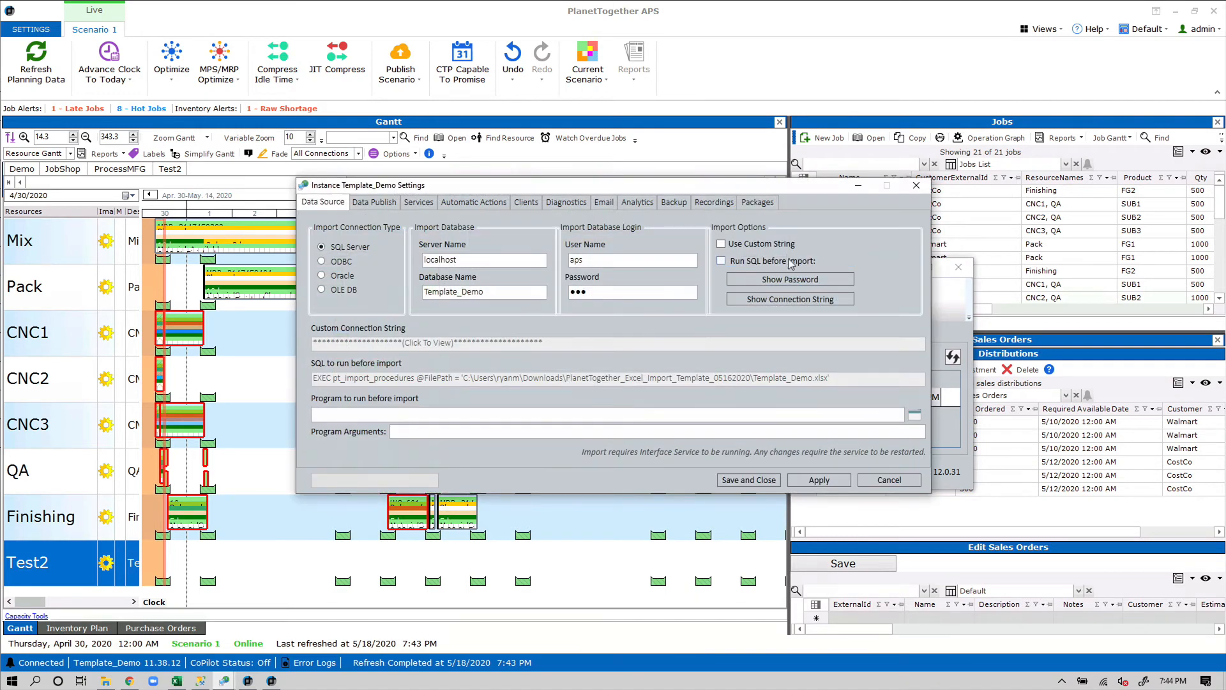
left_click(790, 260)
left_click(759, 478)
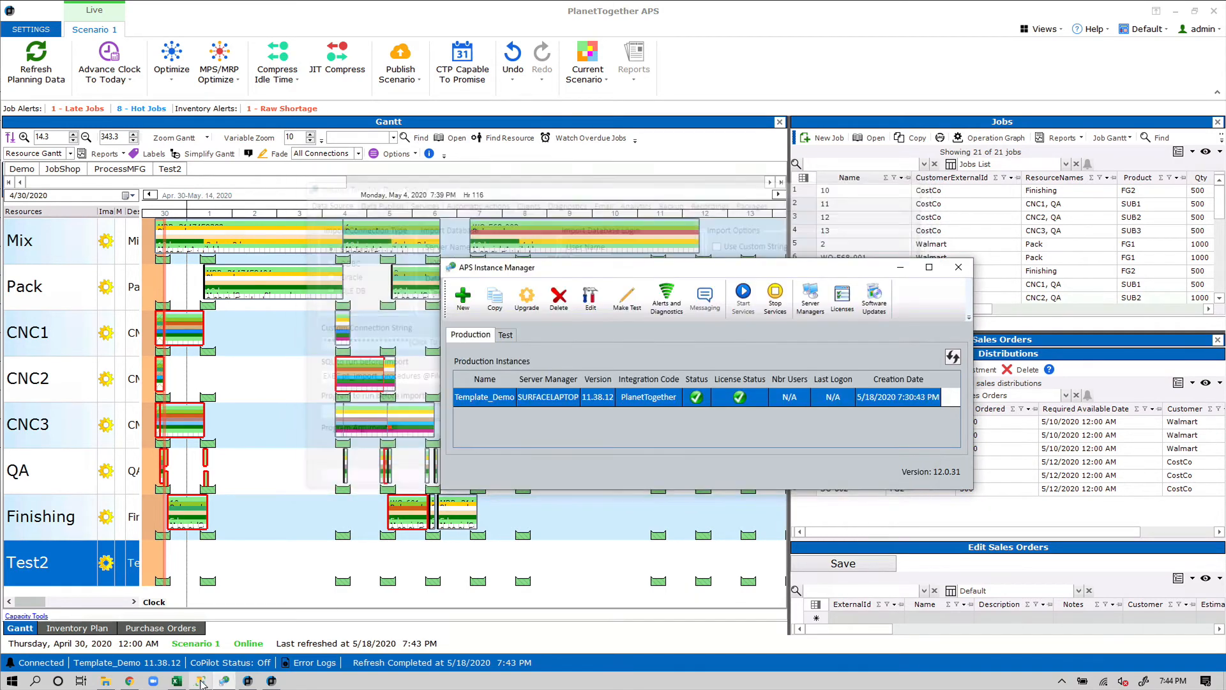
Back in Management Studio, close the SQLQuery8 procedure-execution query
mouse_move(203, 681)
left_click(215, 640)
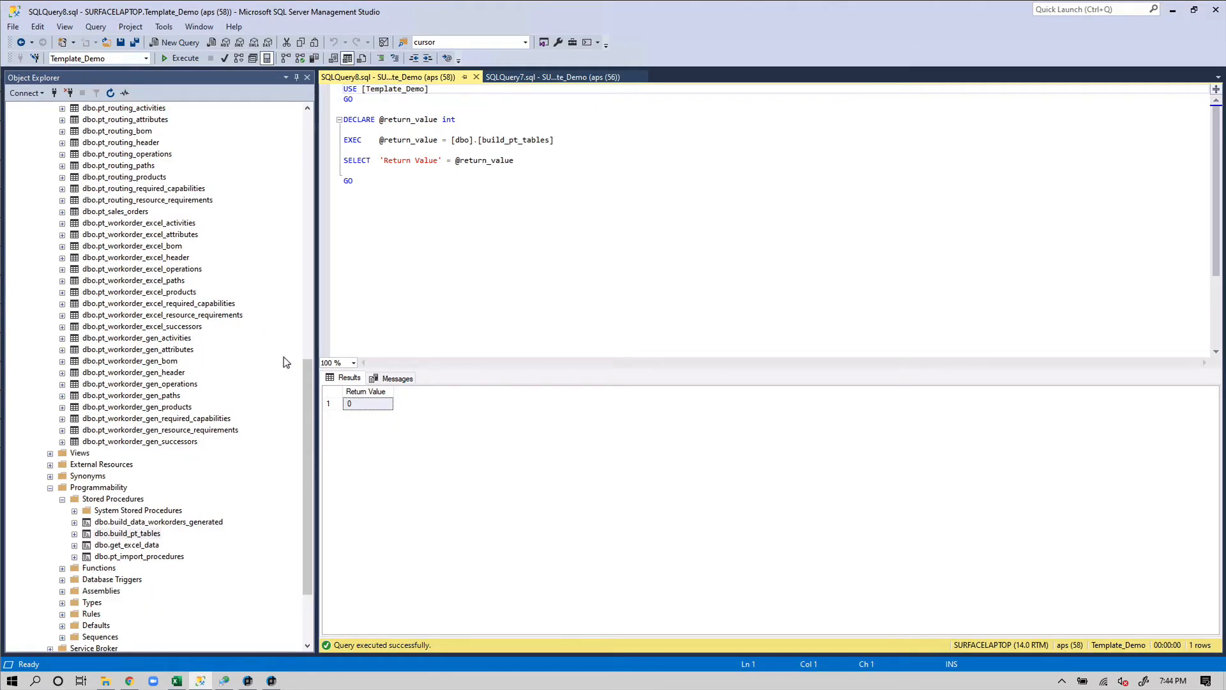
left_click_drag(304, 389, 309, 122)
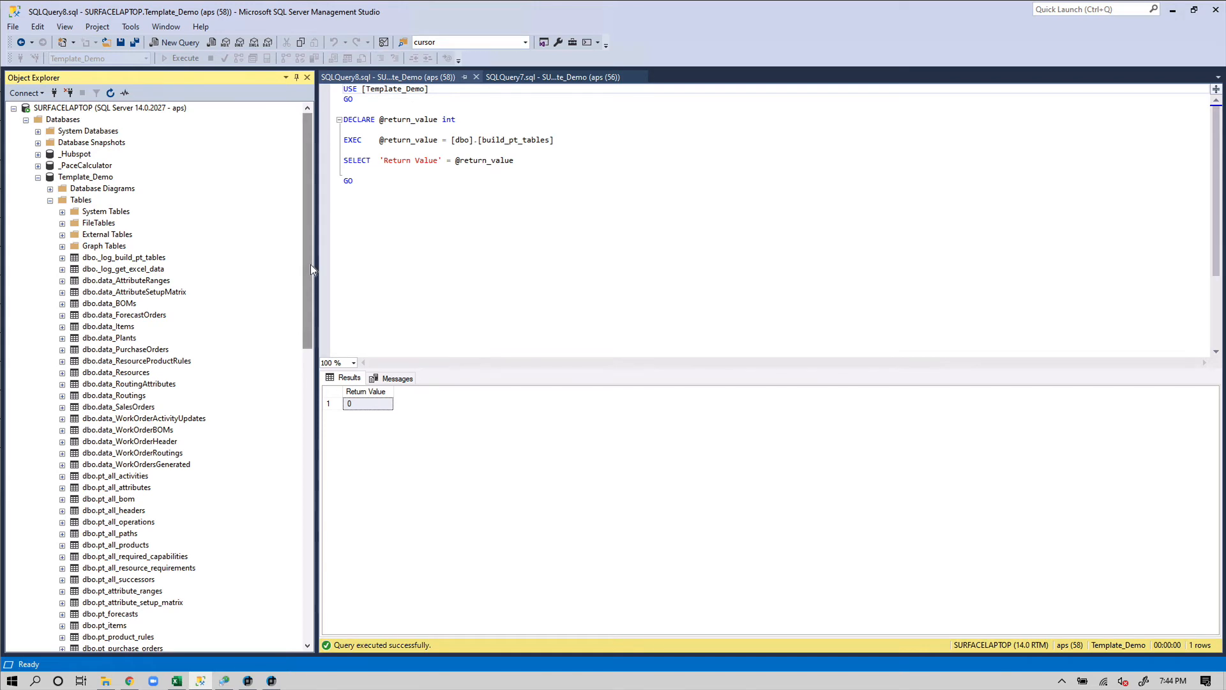
left_click_drag(311, 269, 316, 223)
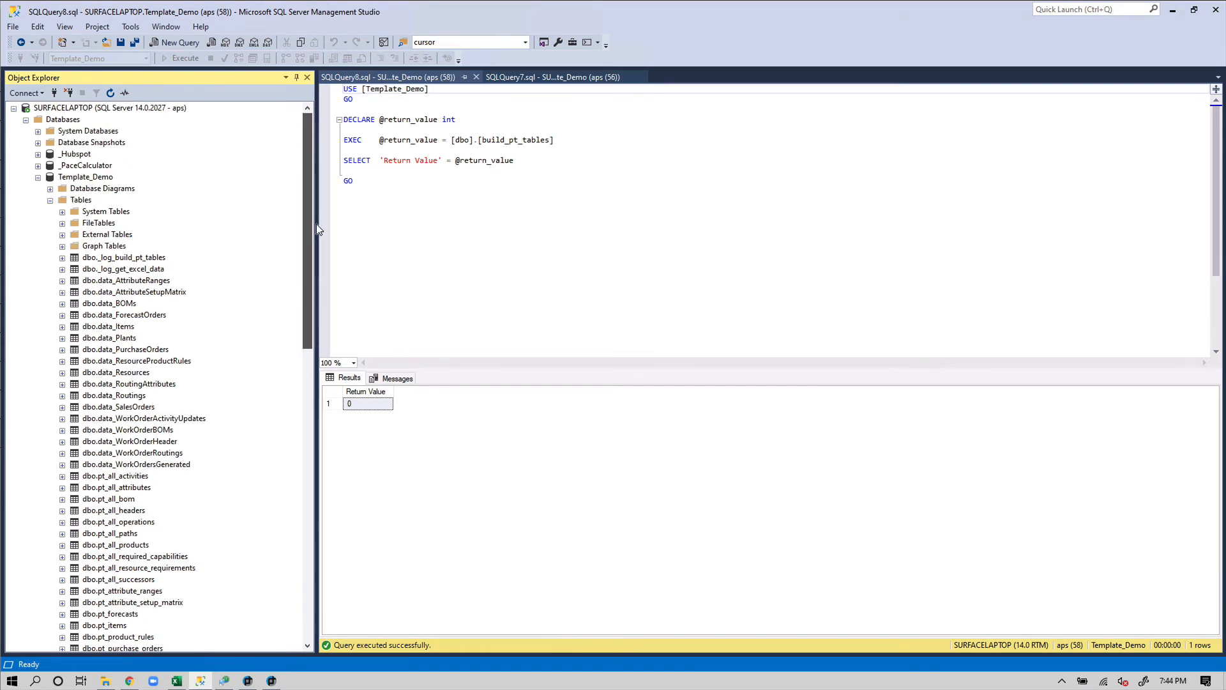
left_click(474, 77)
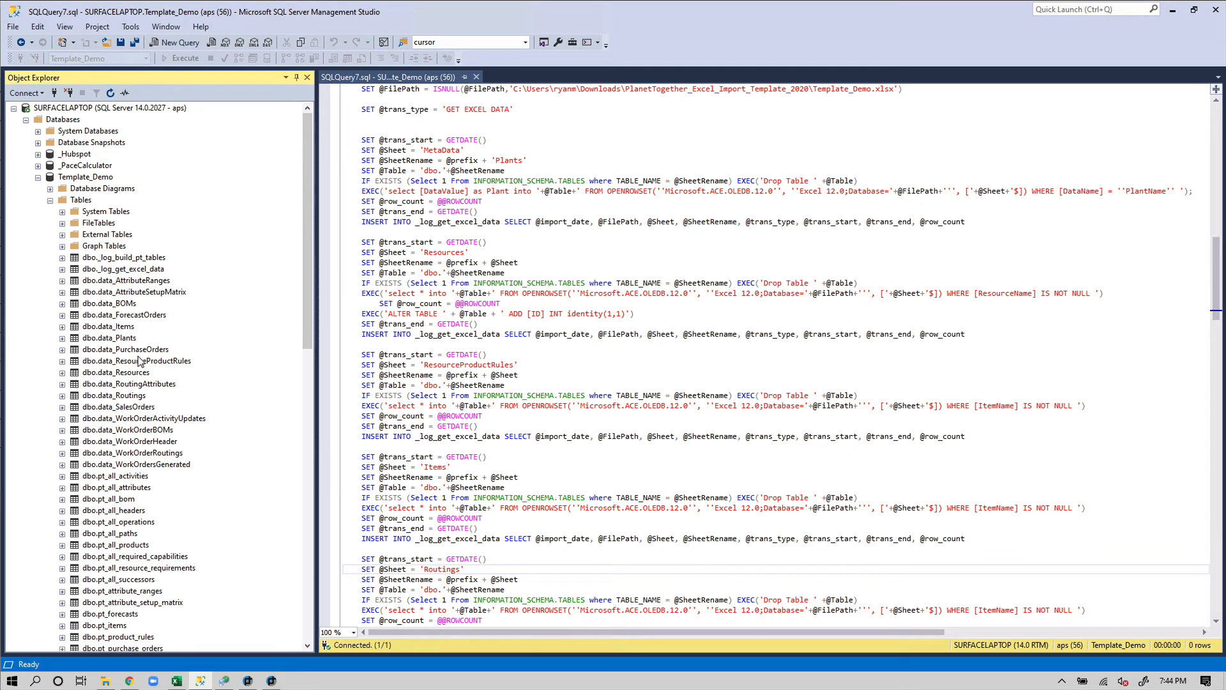
Close SQLQuery7.sql and open dbo.build_pt_tables with Modify
left_click(476, 76)
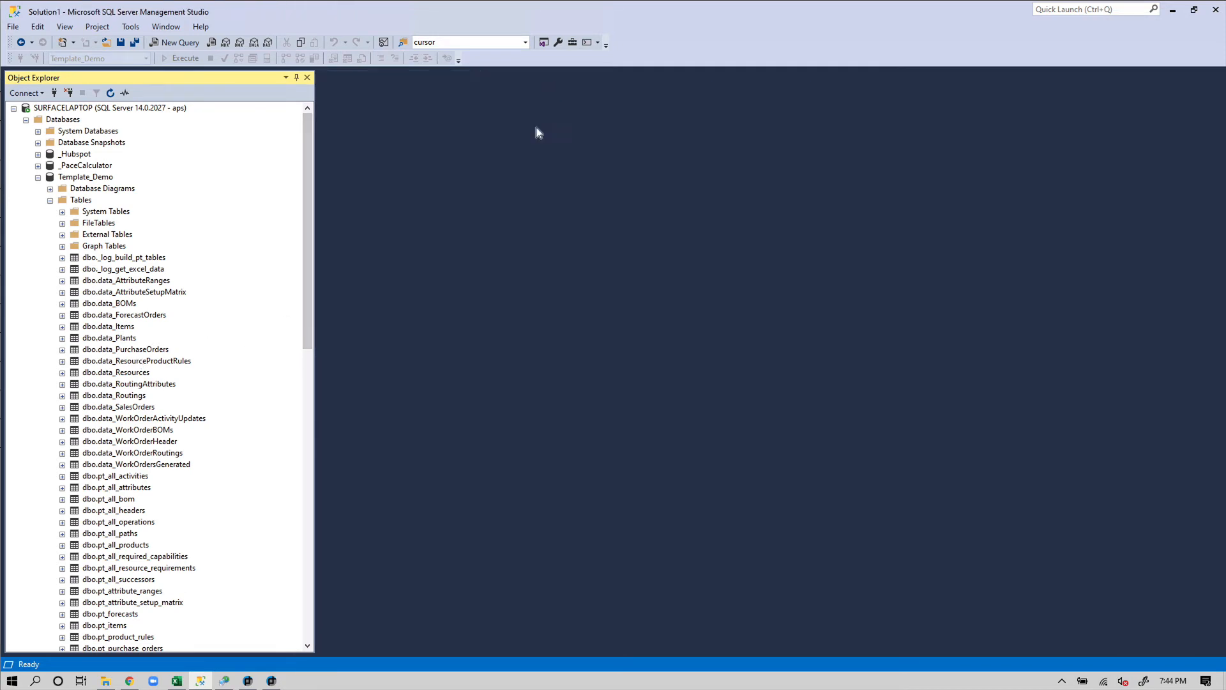
left_click_drag(309, 297, 292, 564)
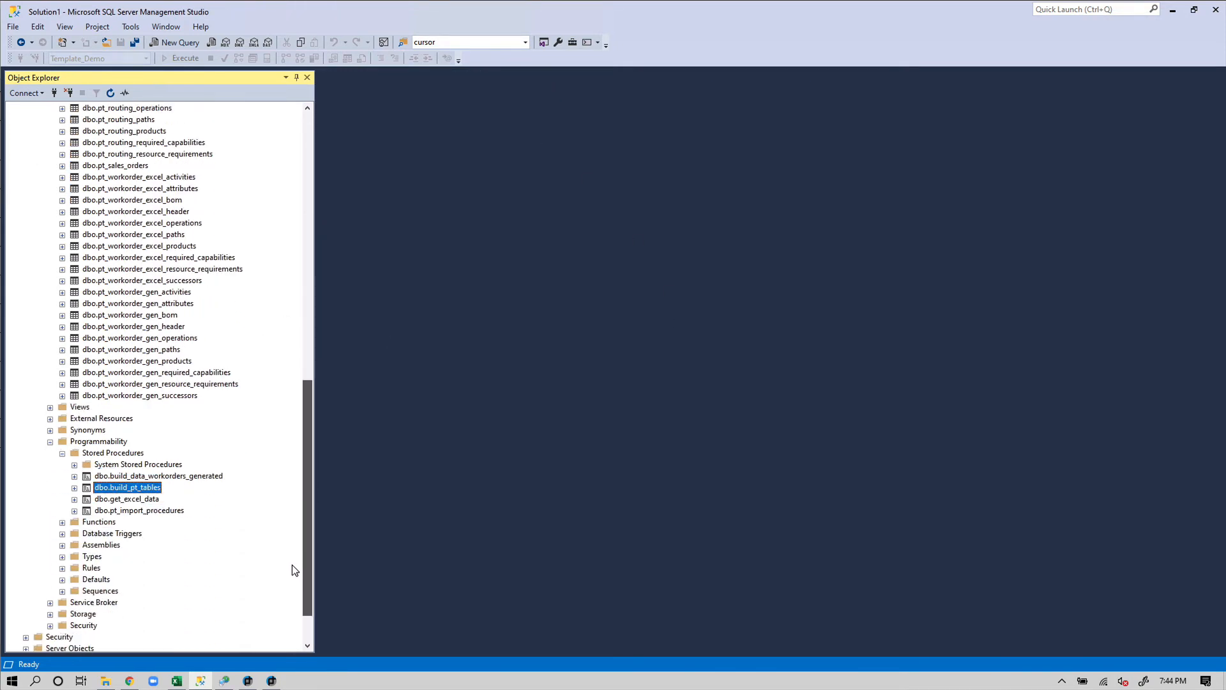
right_click(156, 487)
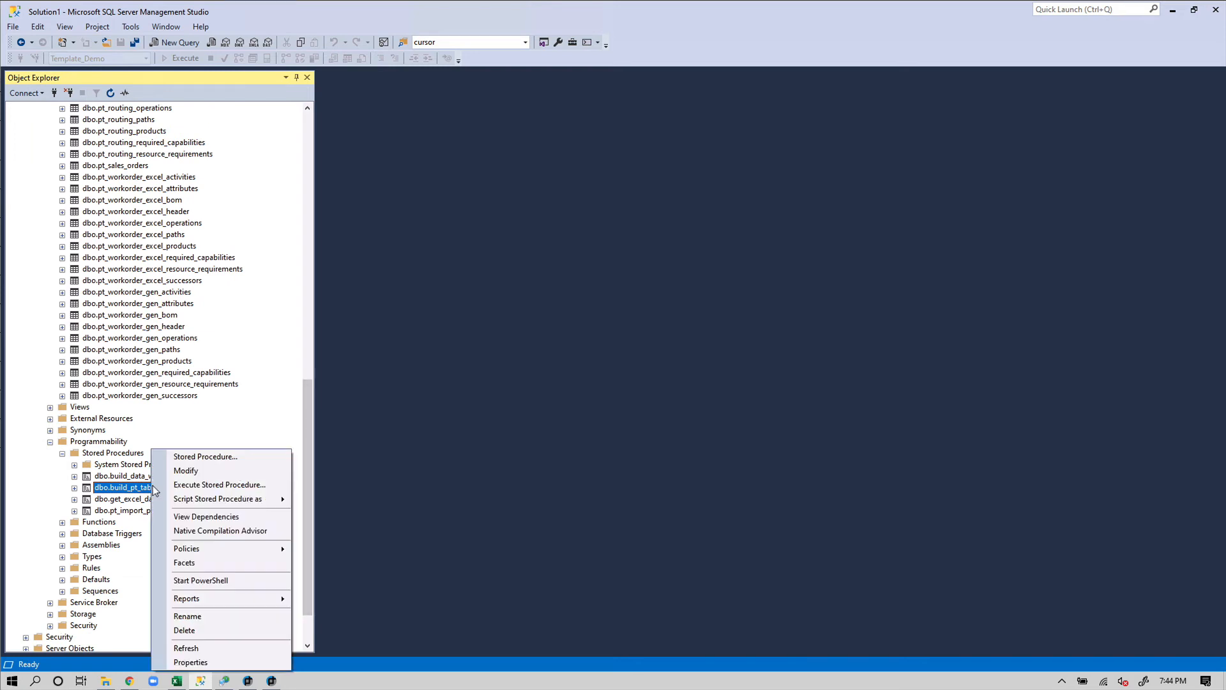
left_click(213, 472)
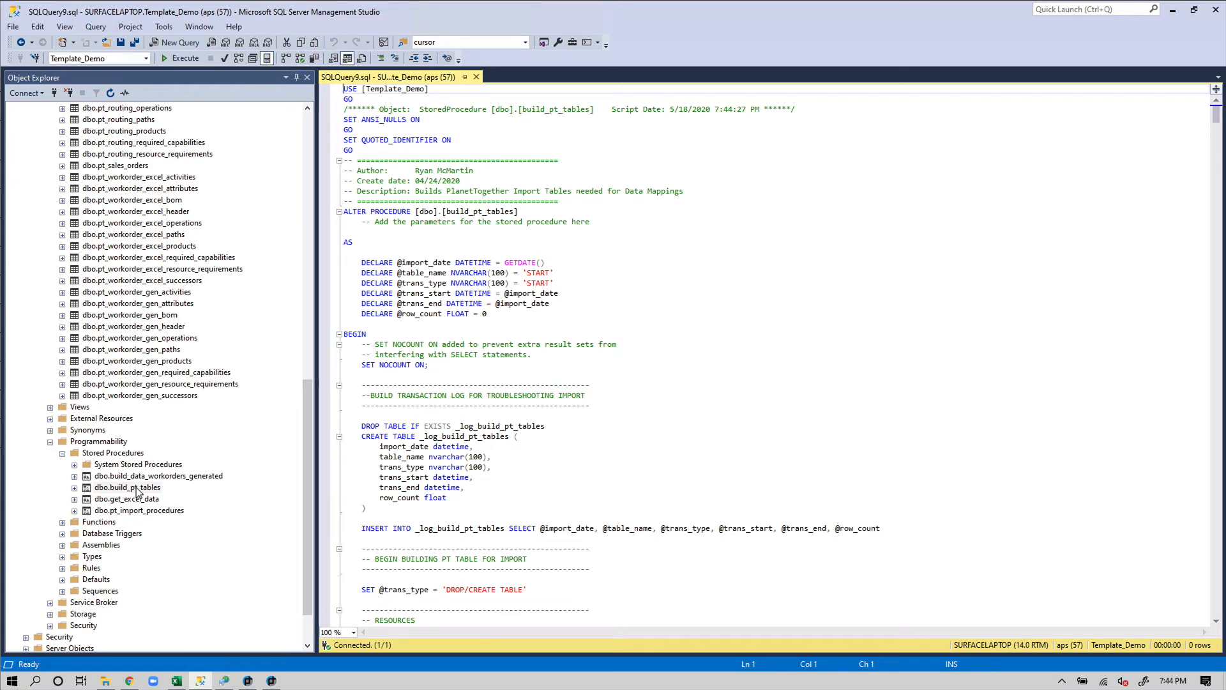
Locate the RESOURCES block and select the SELECT…INTO pt_resources statement
scroll(658, 482, "down", 6)
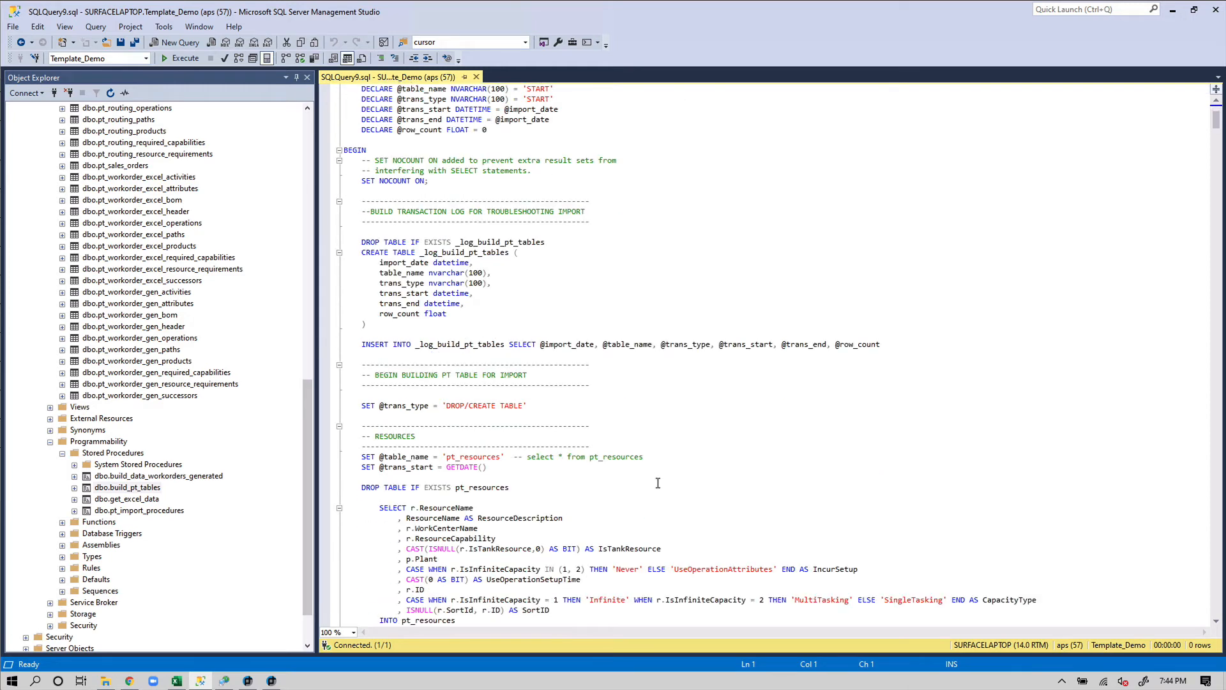
scroll(658, 483, "down", 8)
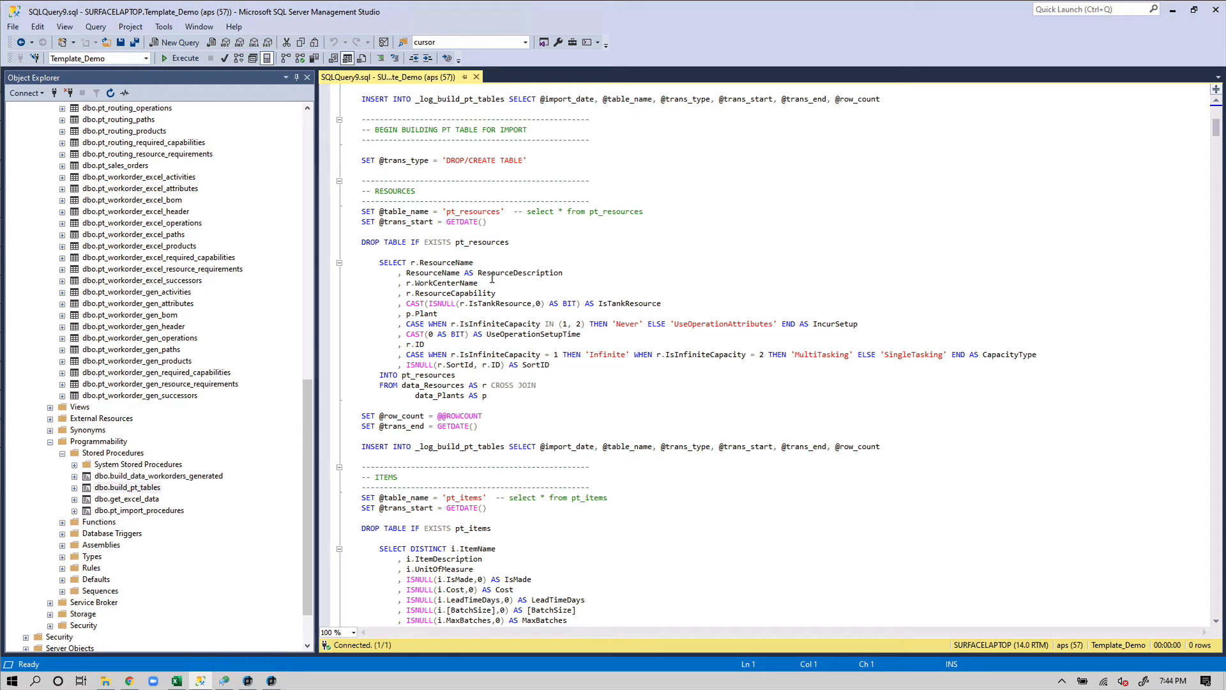
double_click(476, 213)
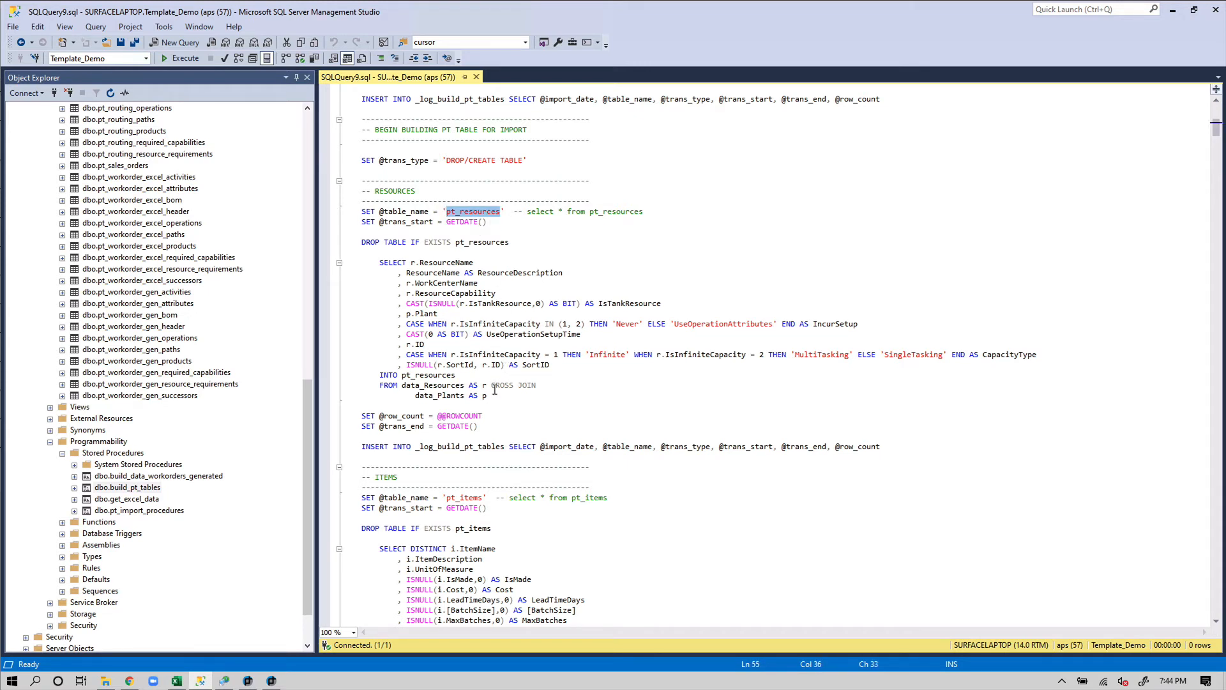
left_click_drag(487, 396, 341, 261)
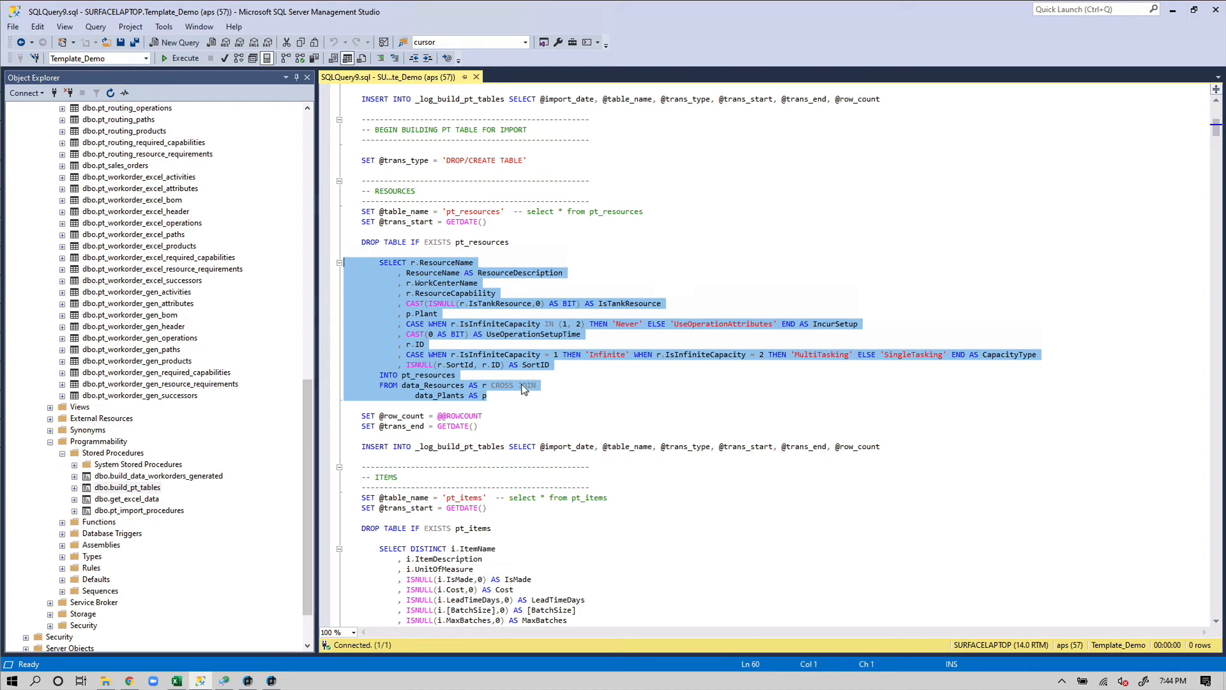
Comment out INTO pt_resources and run the SELECT, previewing 8 resource rows Mix through Test2
key("F5")
scroll(592, 291, "down", 4)
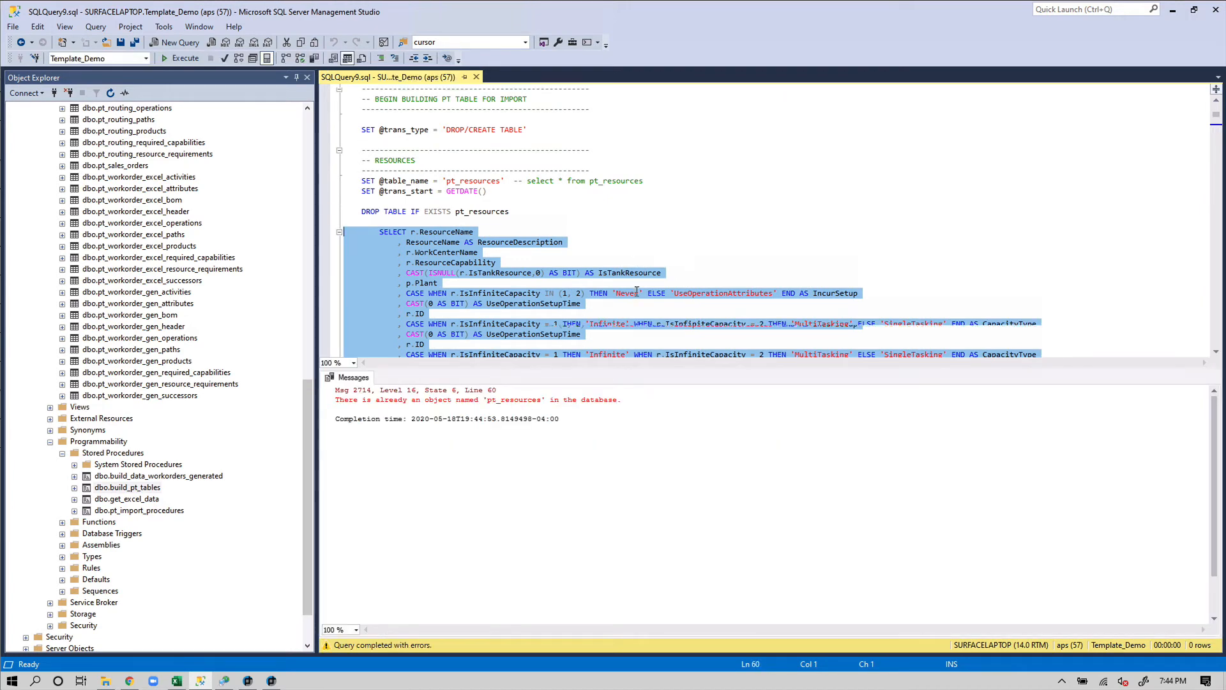
scroll(592, 291, "up", 1)
left_click(381, 283)
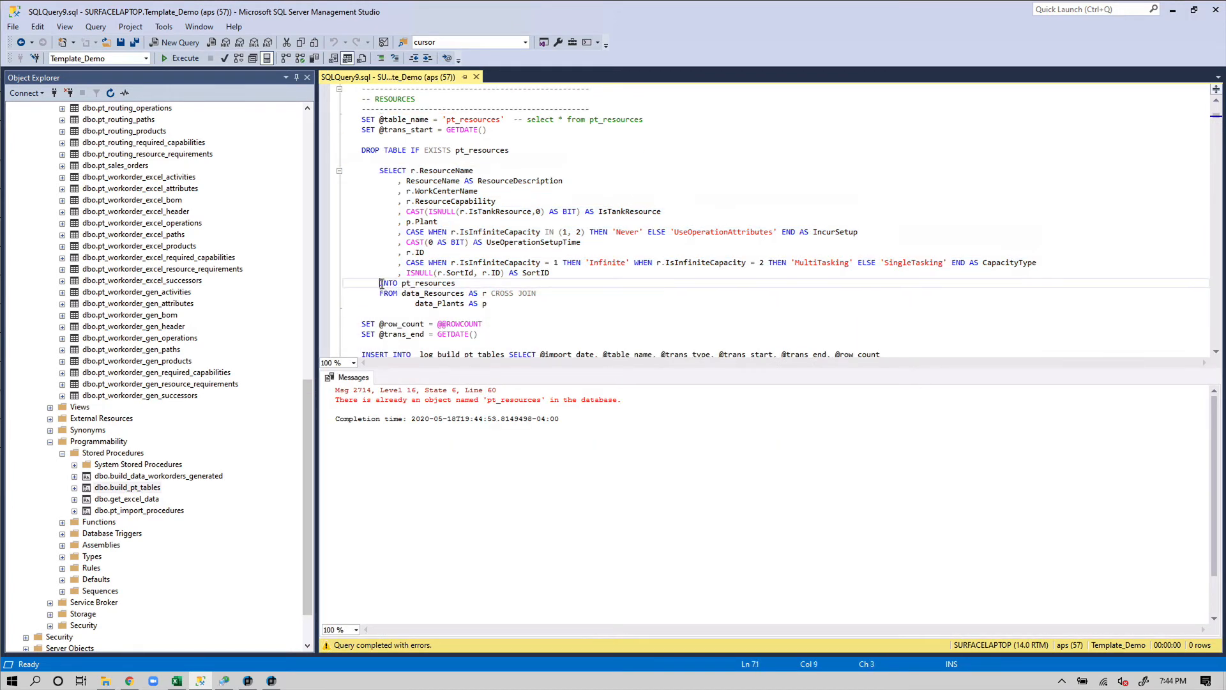
type("--")
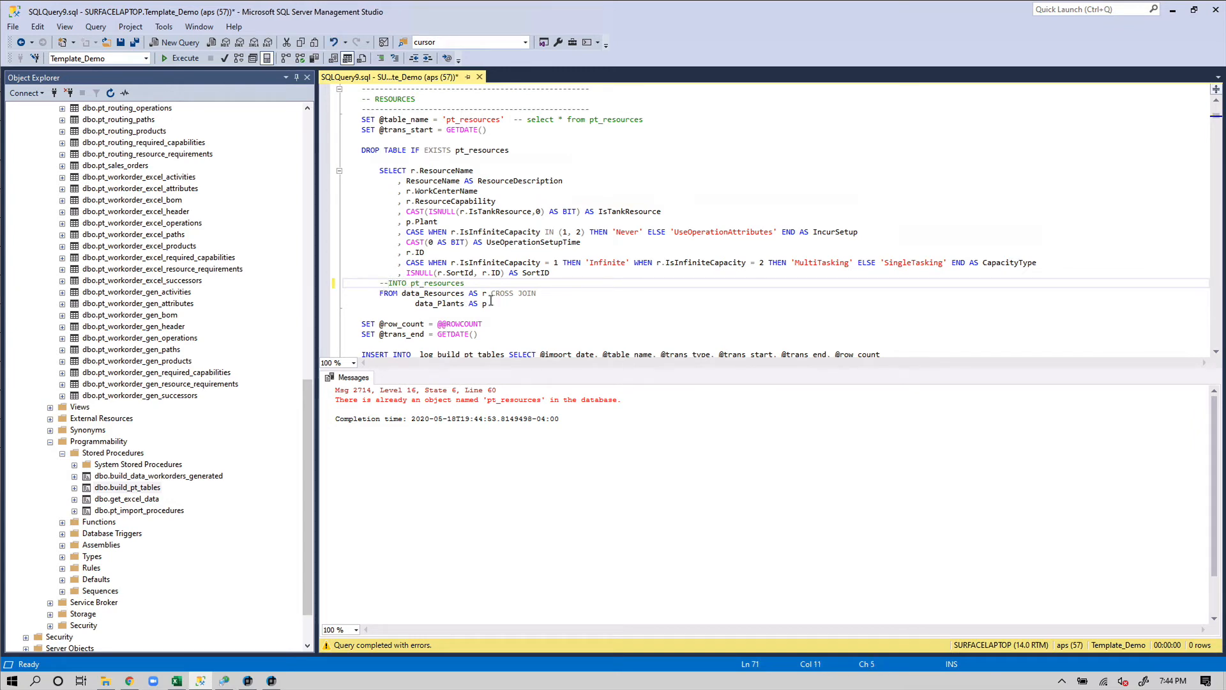
left_click_drag(491, 303, 333, 171)
key("F5")
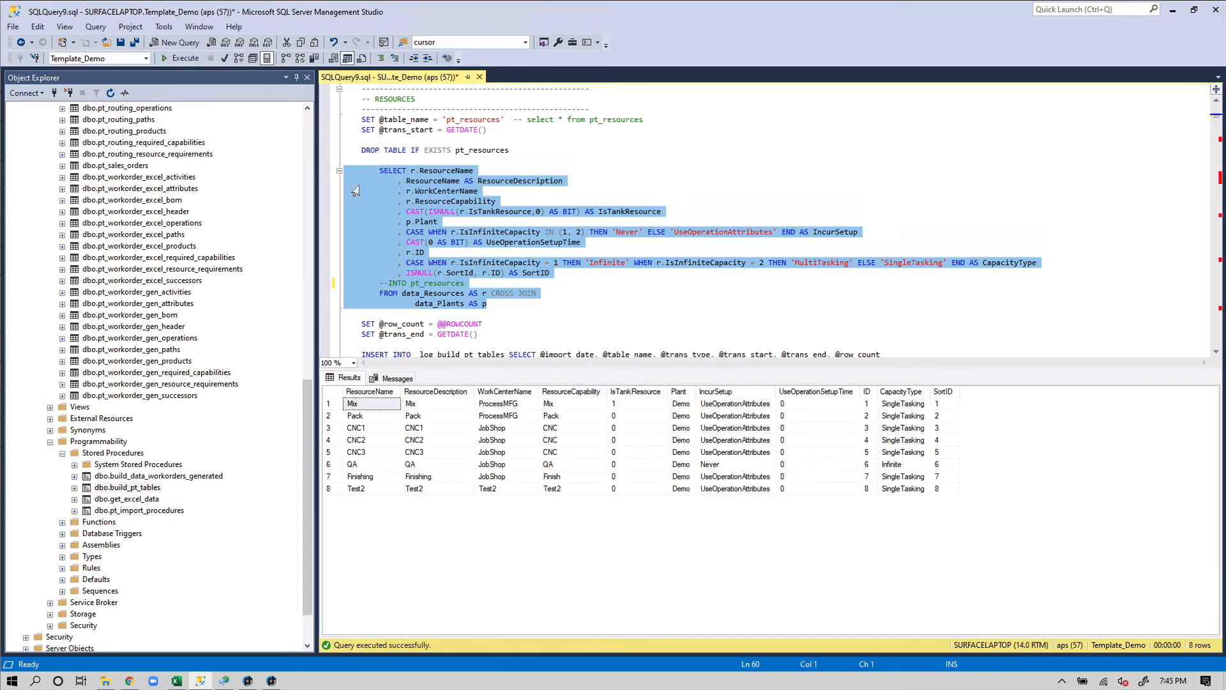
left_click(386, 405)
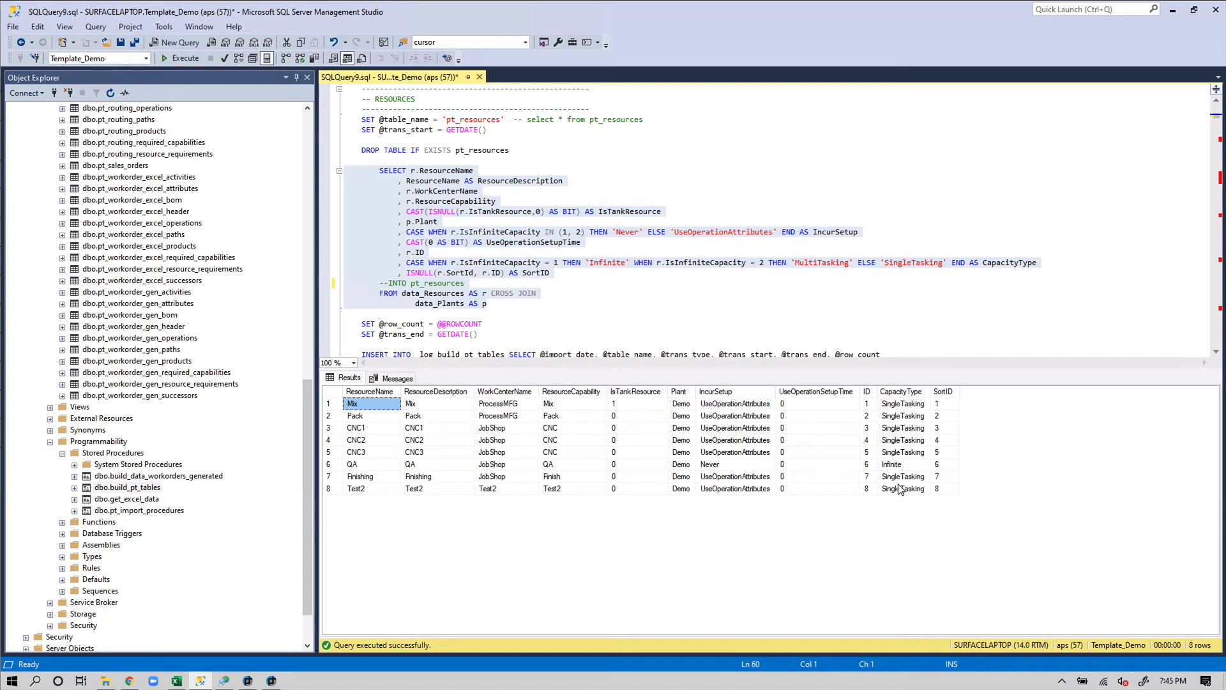
left_click_drag(920, 492, 354, 404)
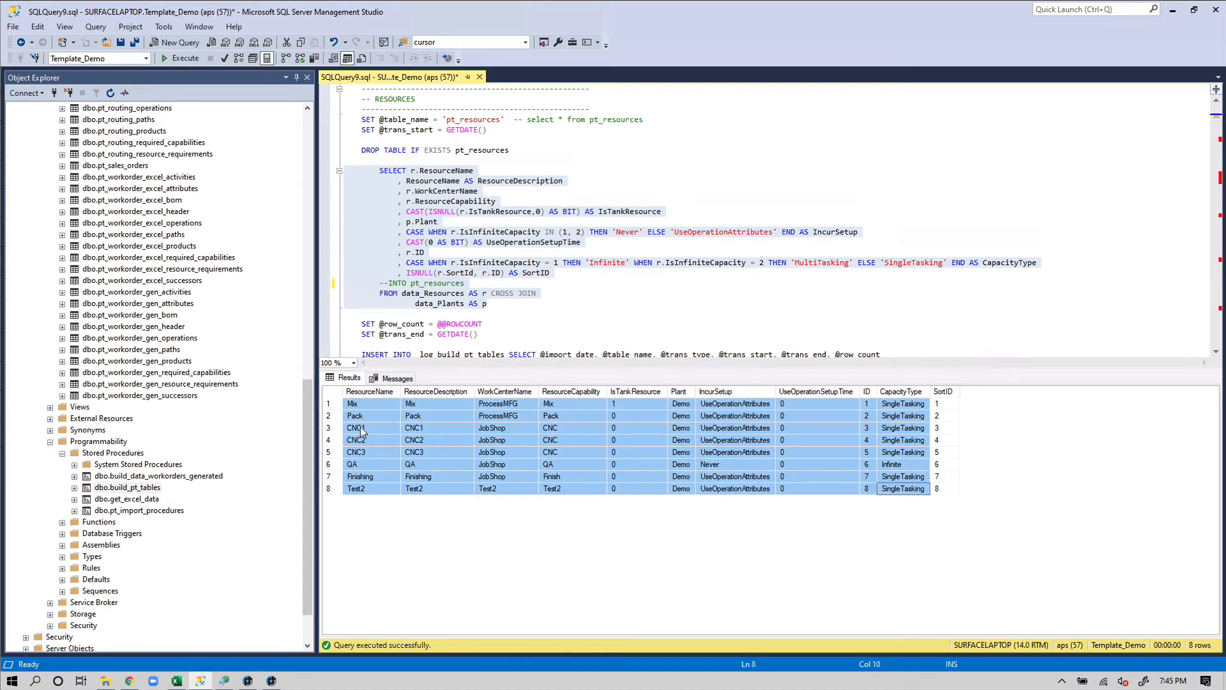
Remove the comment marker to restore the INTO pt_resources line
left_click(386, 297)
key("Up")
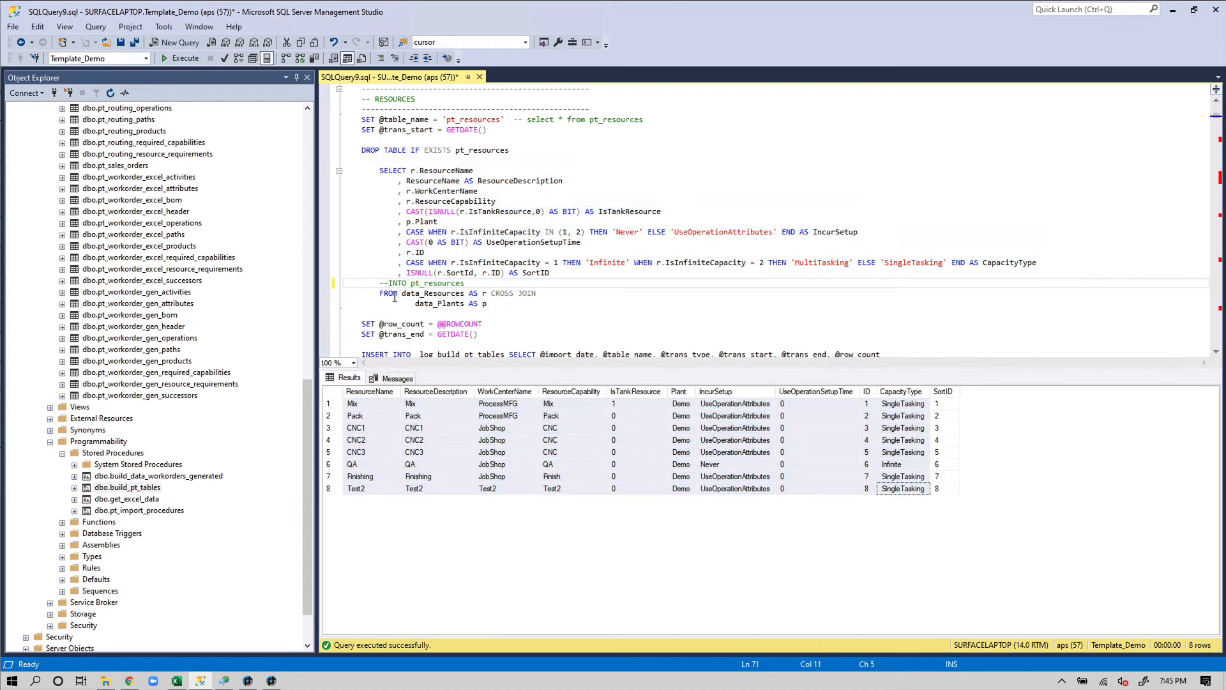
key("BackSpace")
key("BackSpace")
In PlanetTogether APS, go to SETTINGS > Import Mappings to see Resource Objects to Import
left_click(273, 681)
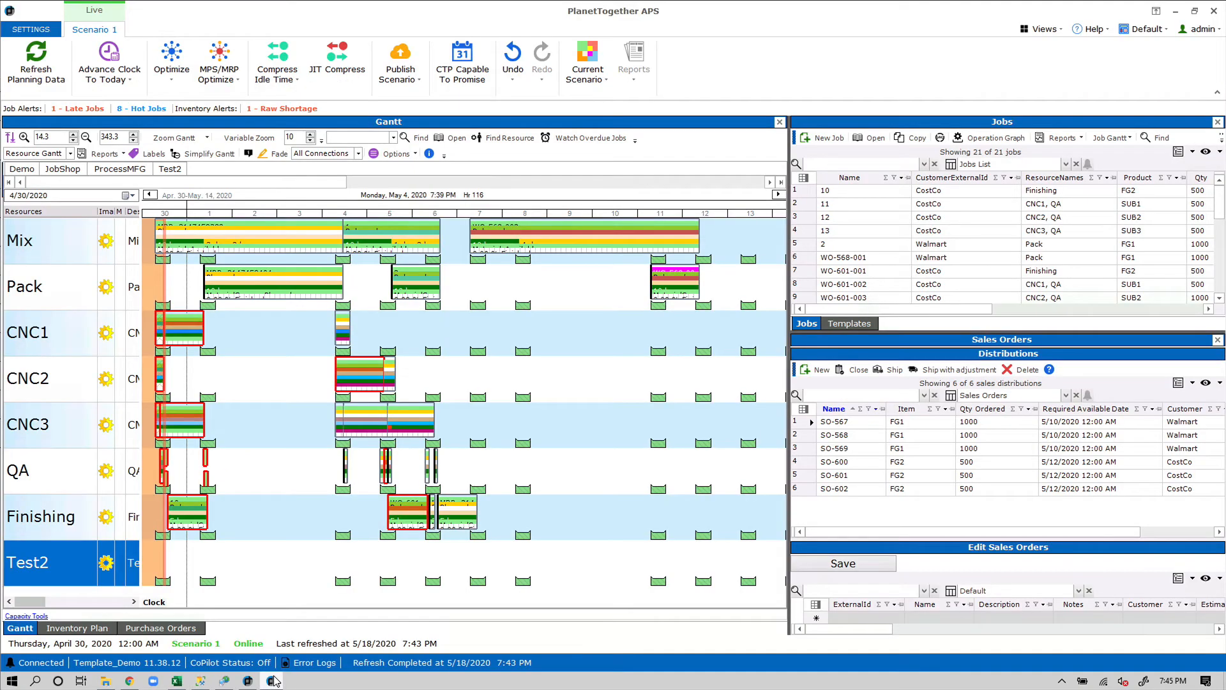
left_click(52, 34)
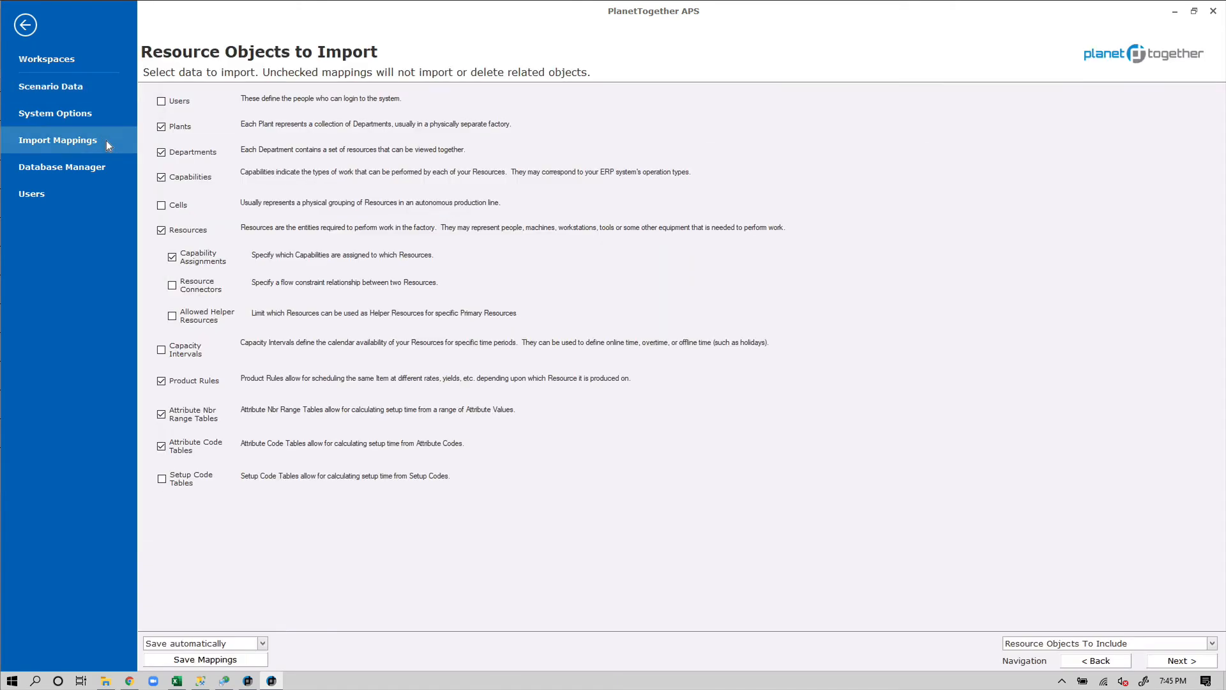
left_click(1035, 644)
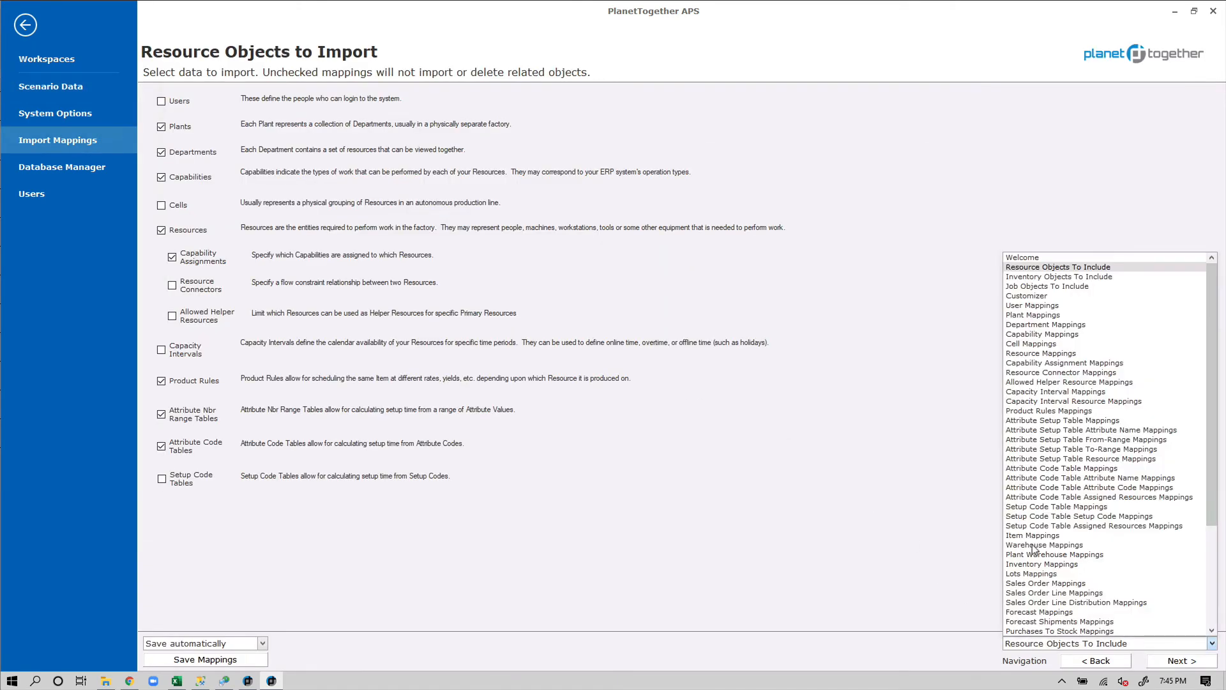
On Resource Mappings, preview the mapped pt_resources data and review its generated SQL
left_click(1046, 353)
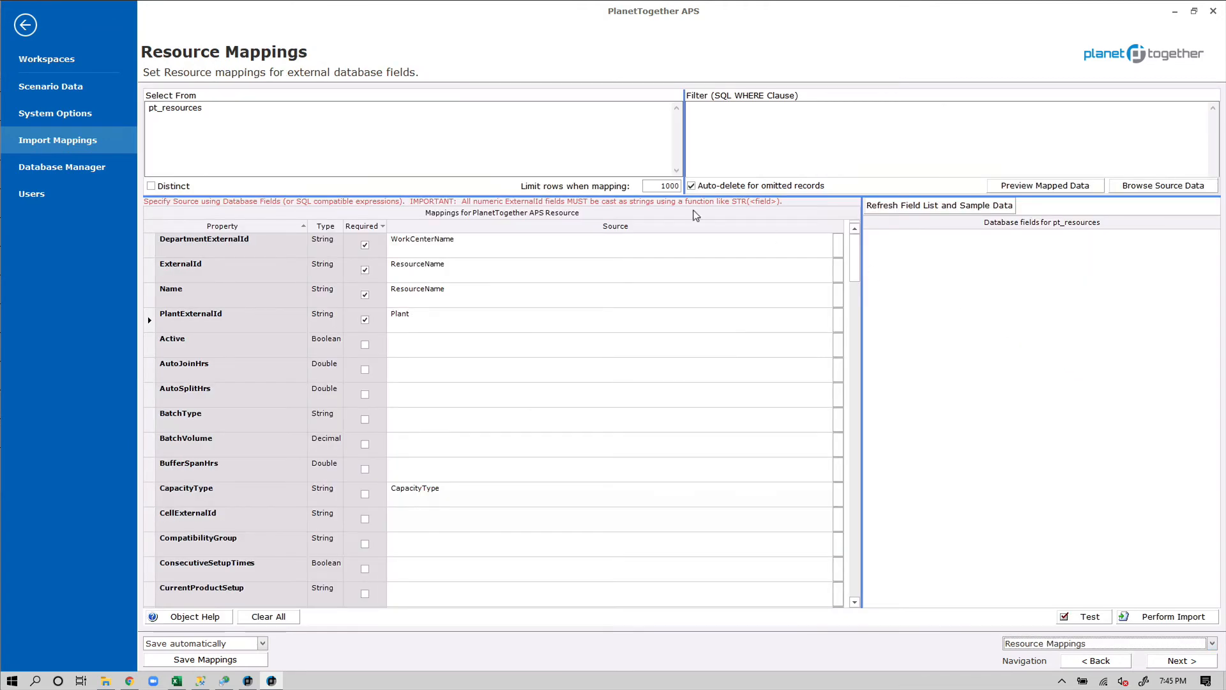
left_click_drag(203, 108, 146, 110)
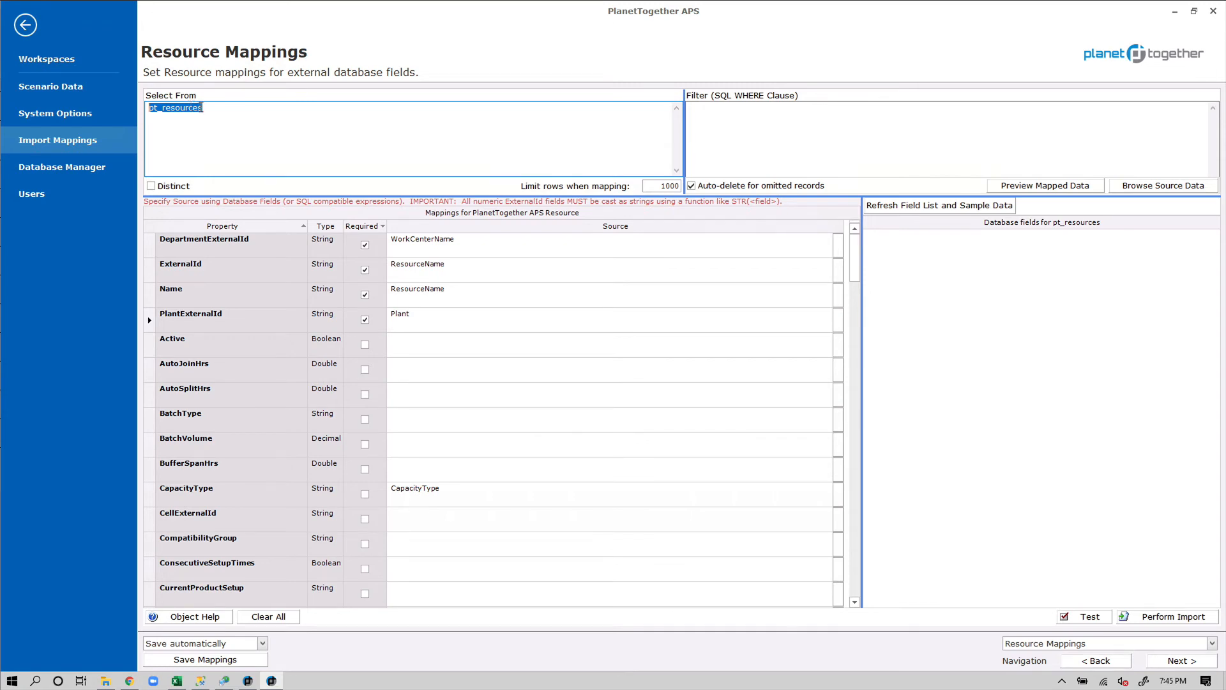
left_click(1030, 187)
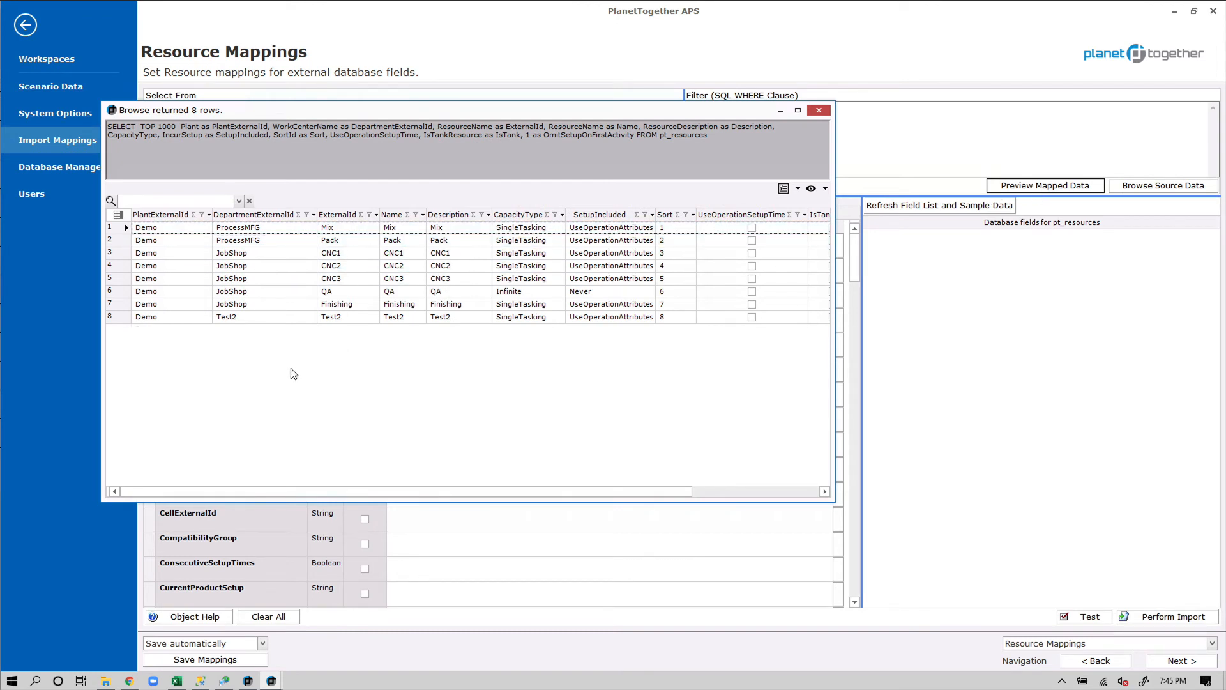
left_click_drag(724, 134, 109, 122)
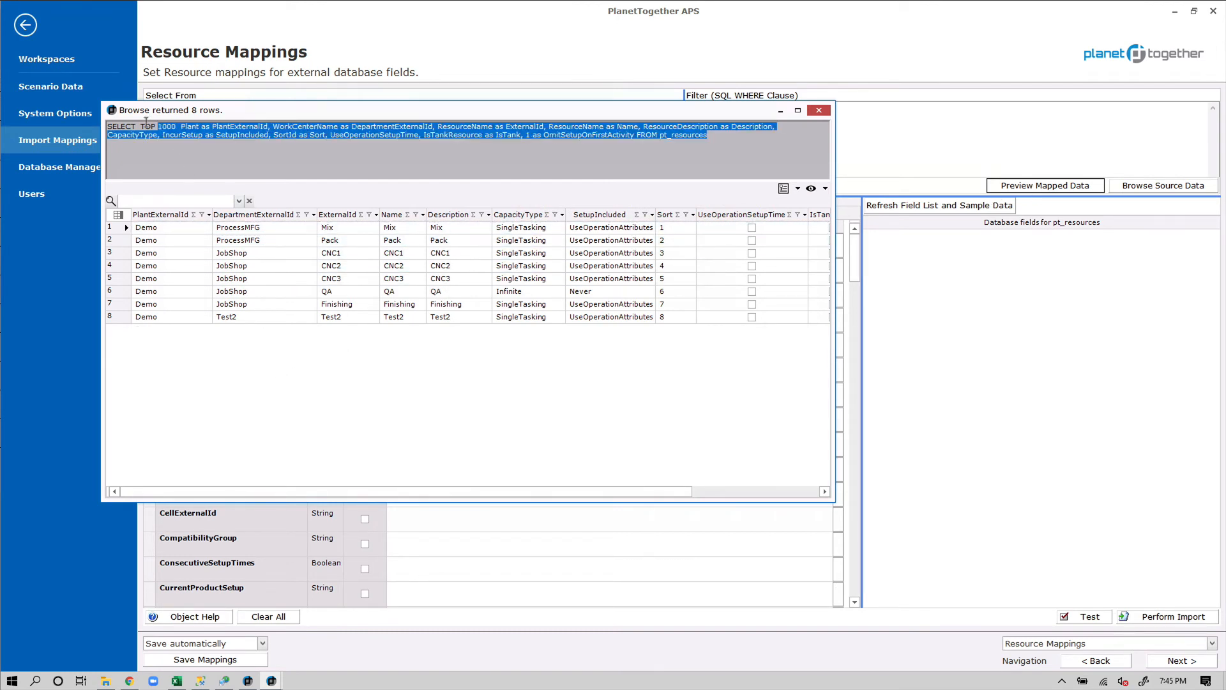
left_click(837, 121)
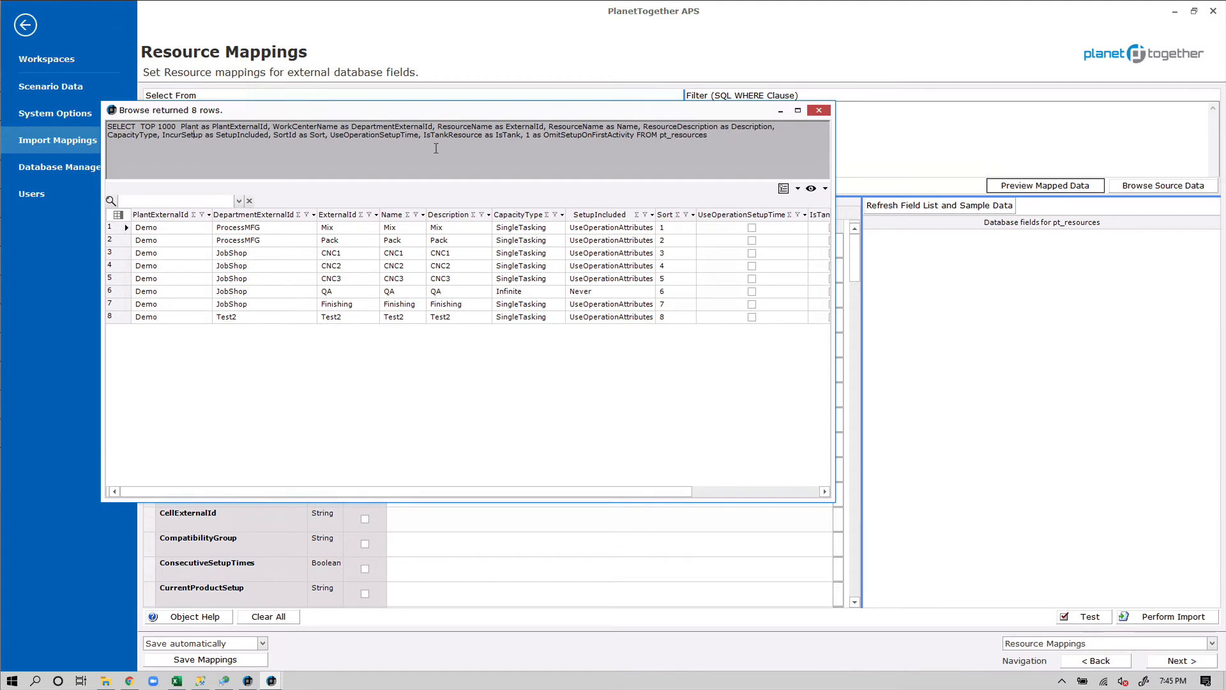
left_click(819, 110)
left_click(909, 205)
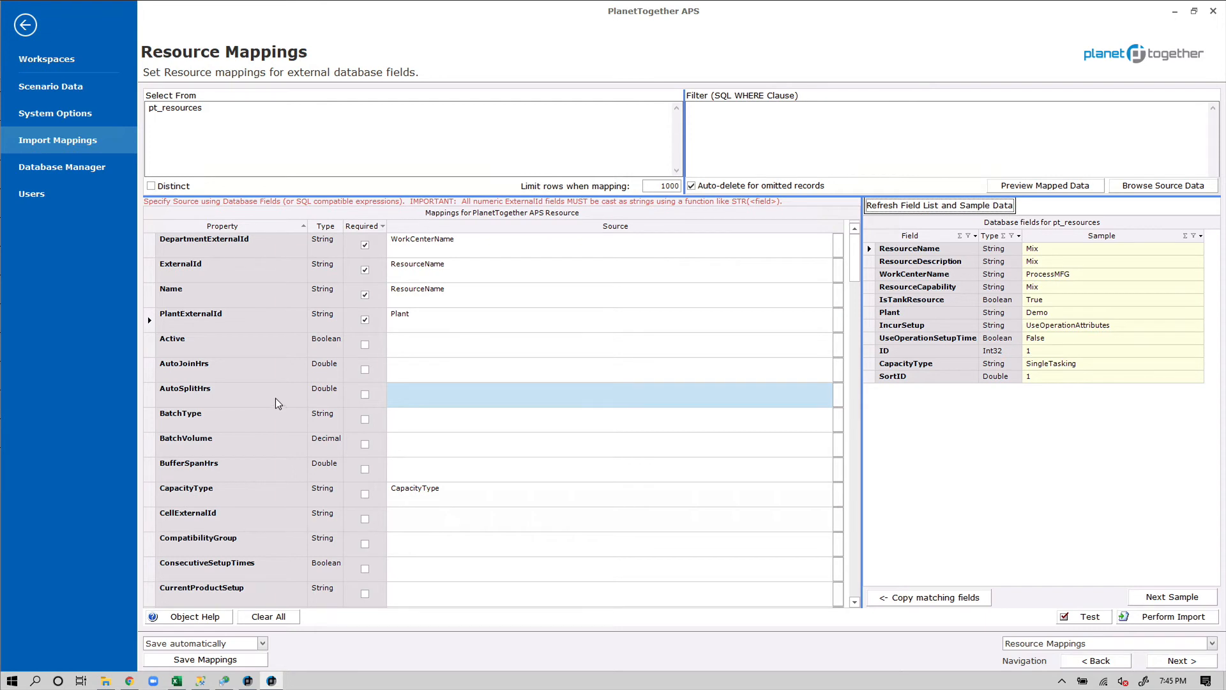
Review the pt_resources field mappings with sample values, then return to Management Studio
scroll(276, 399, "down", 2)
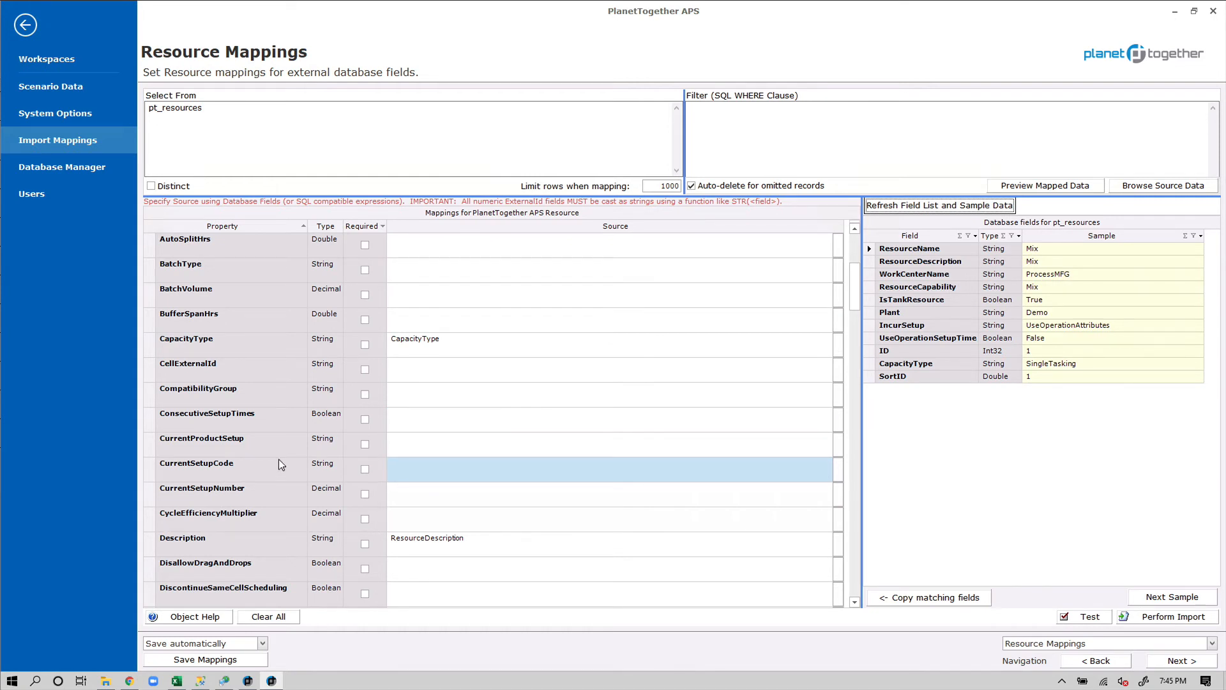
scroll(279, 464, "down", 5)
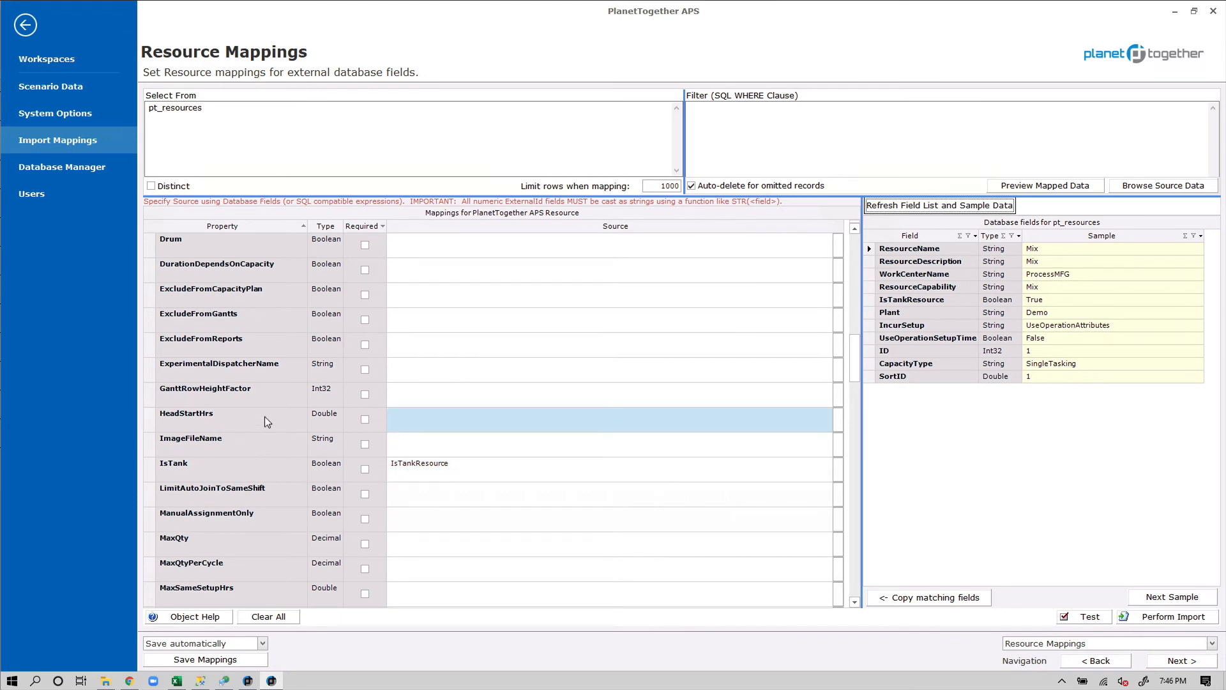
scroll(264, 417, "down", 3)
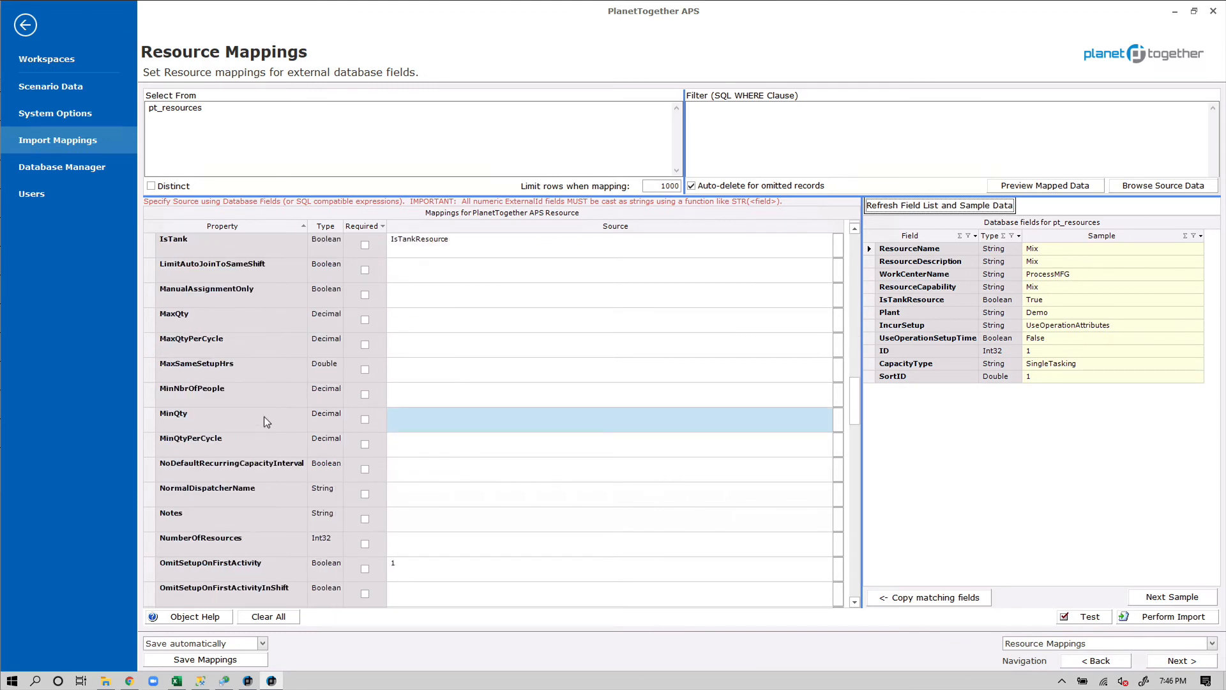
scroll(264, 417, "up", 6)
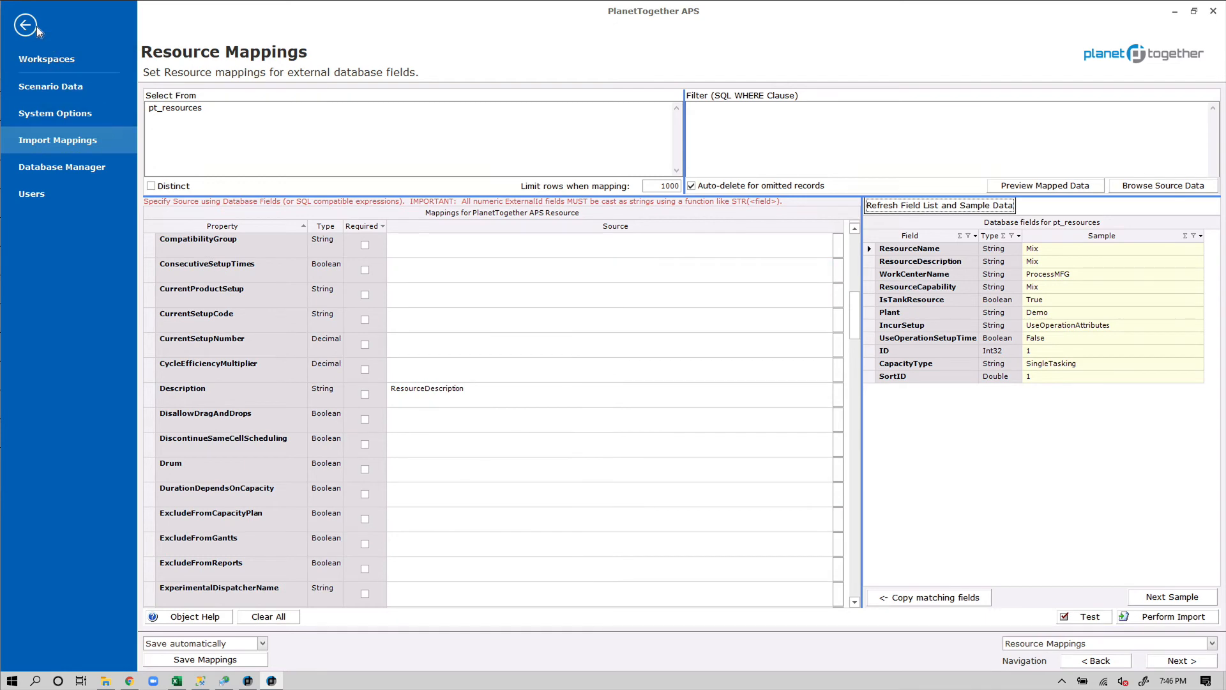
left_click(201, 681)
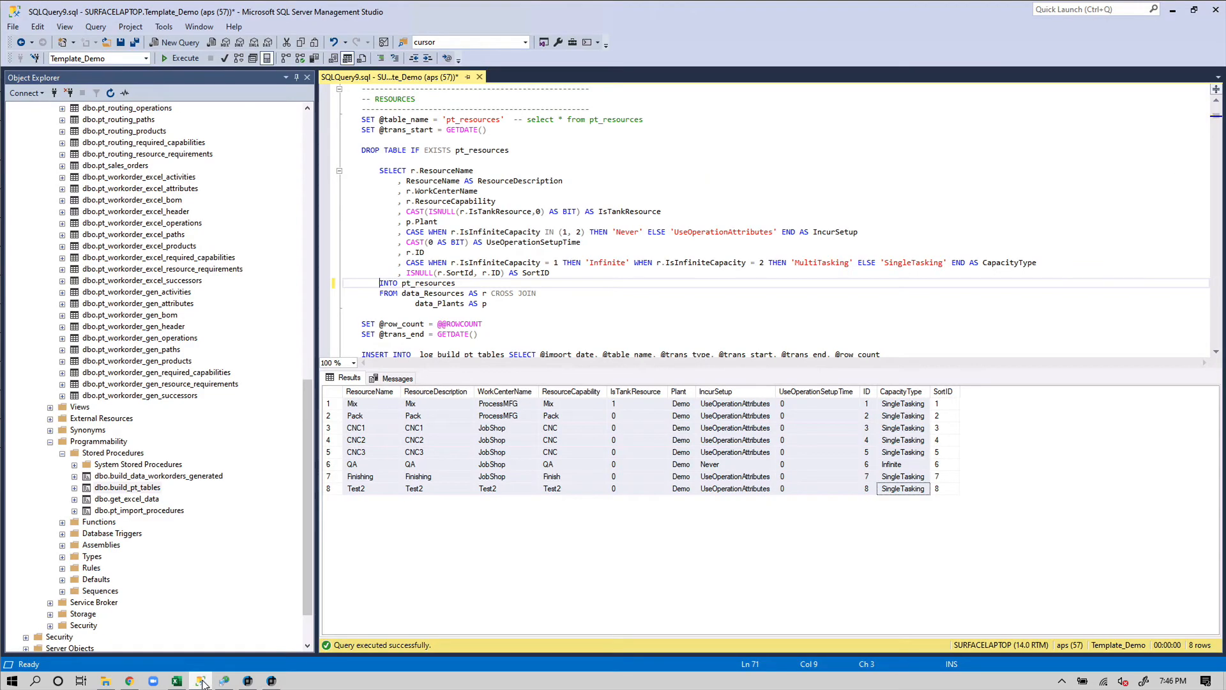
Enlarge the script editor pane and move from the pt_resources statement to the pt_items section
left_click(573, 306)
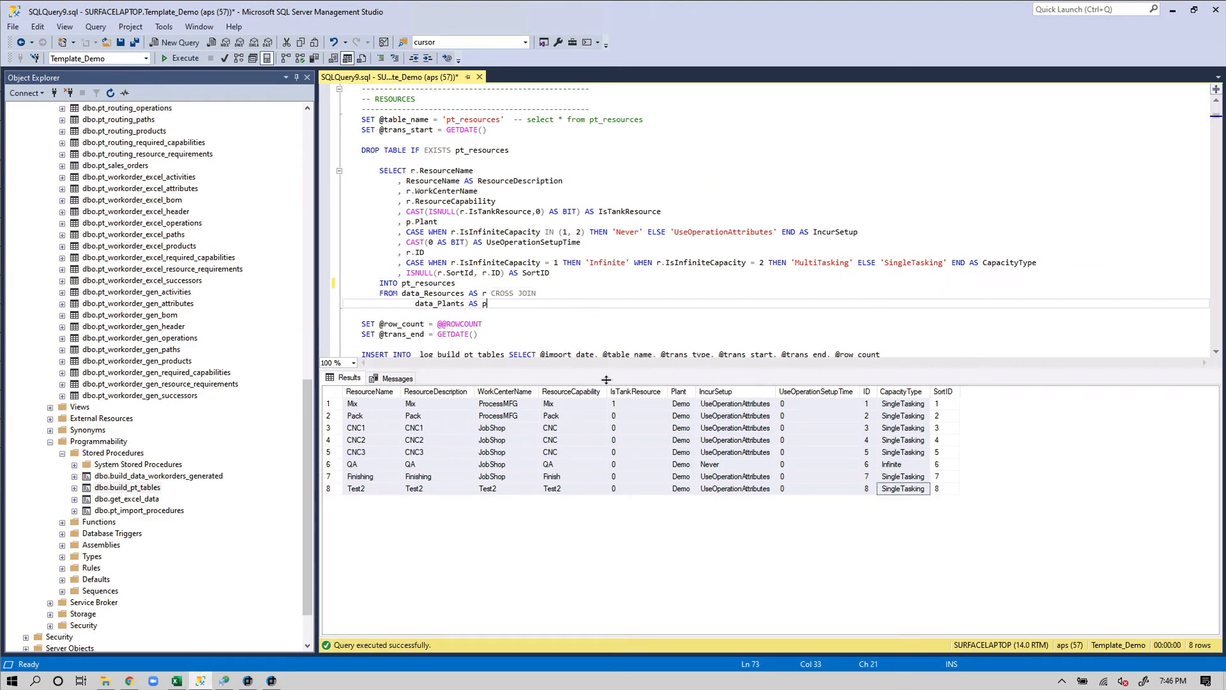
left_click_drag(616, 440, 615, 497)
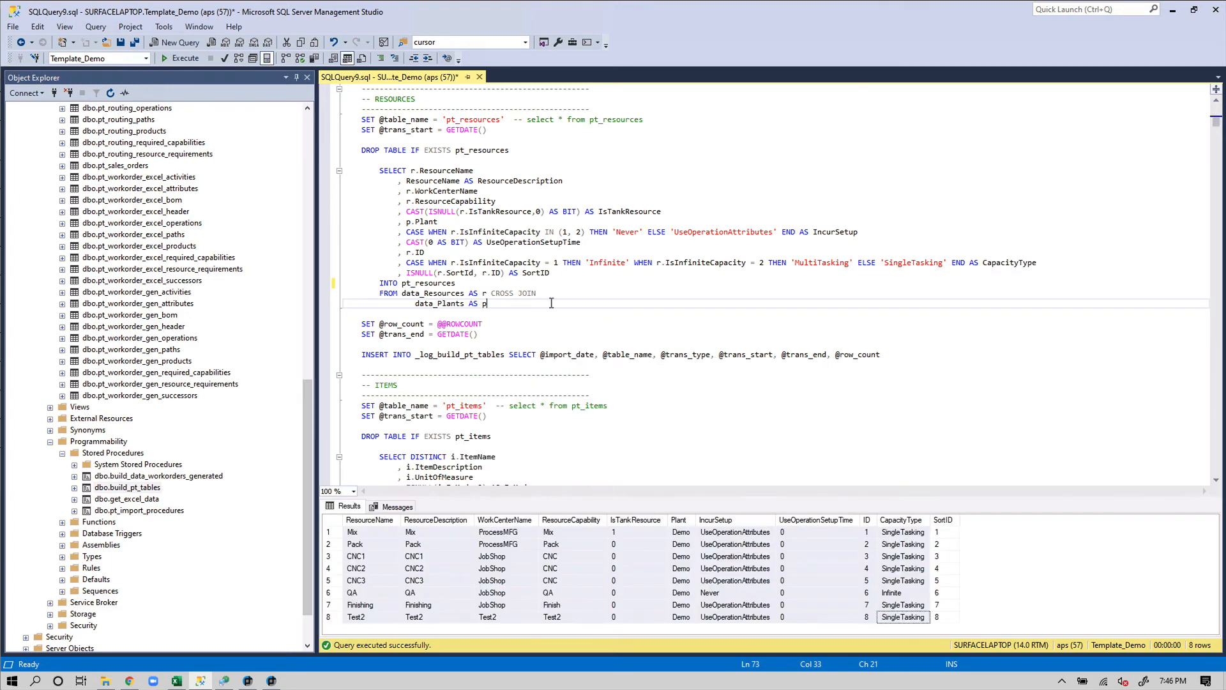
left_click(641, 339)
scroll(505, 192, "down", 4)
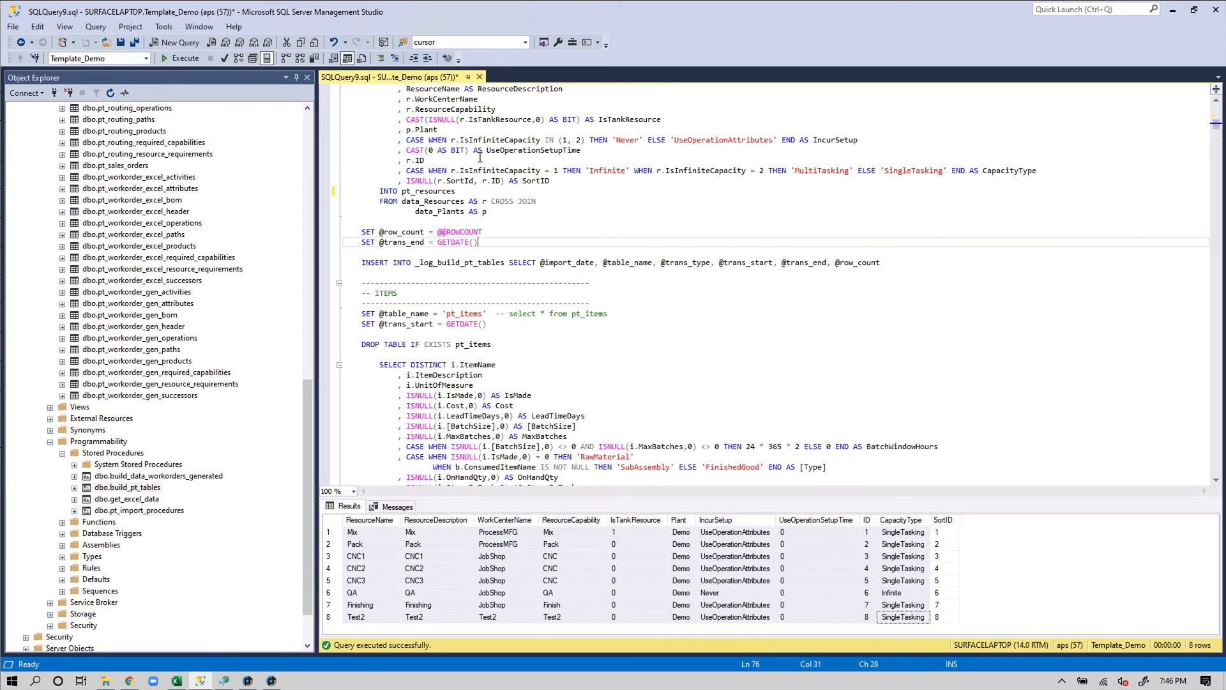
scroll(511, 169, "up", 4)
left_click(464, 119)
left_click(462, 405)
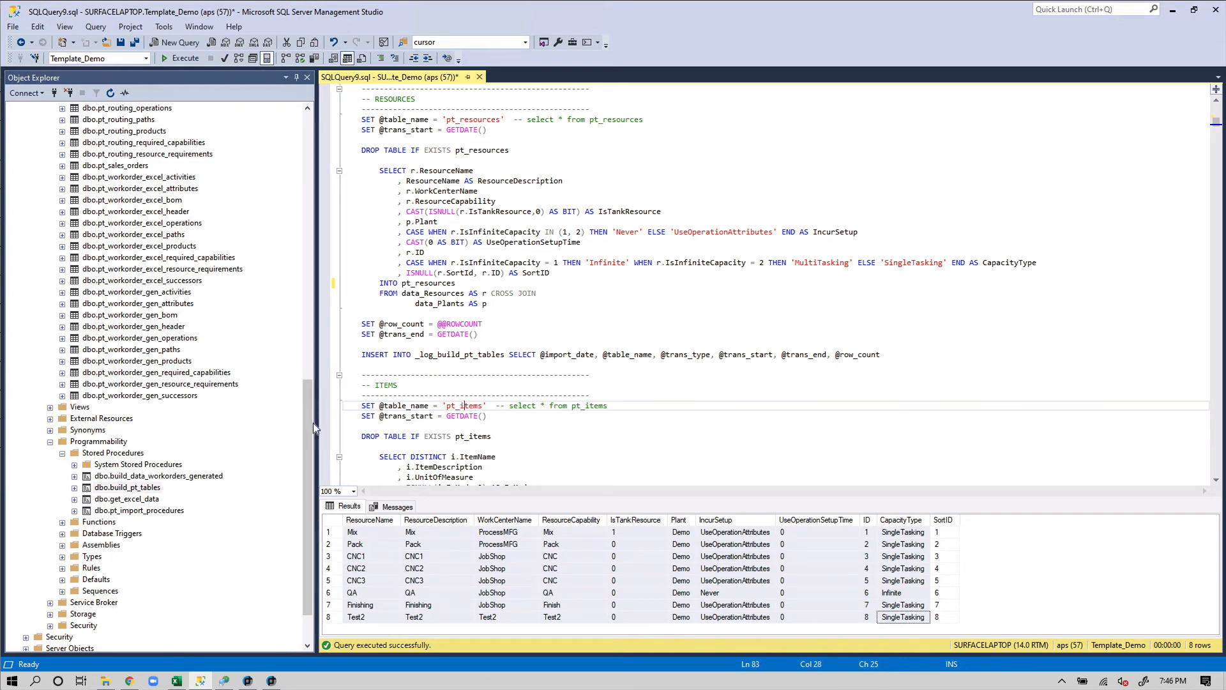
Review the pt_items build query, then bring up the actions for dbo.pt_routing_header in Object Explorer
left_click_drag(310, 419, 308, 294)
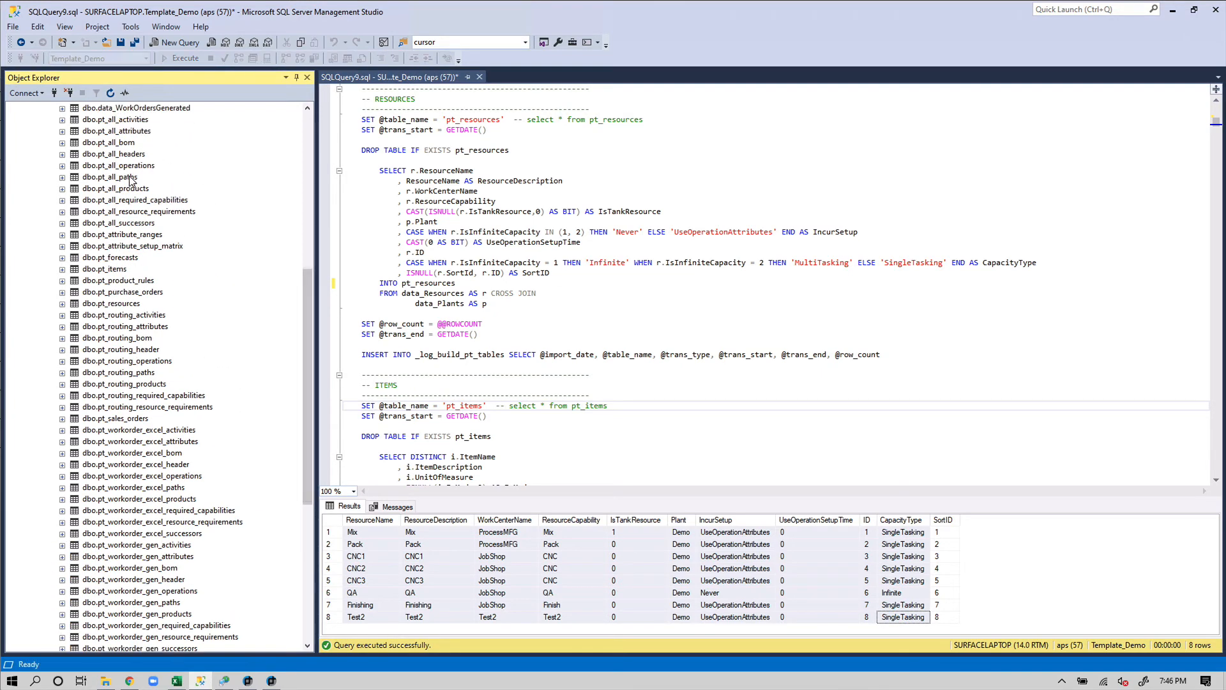
scroll(153, 205, "up", 4)
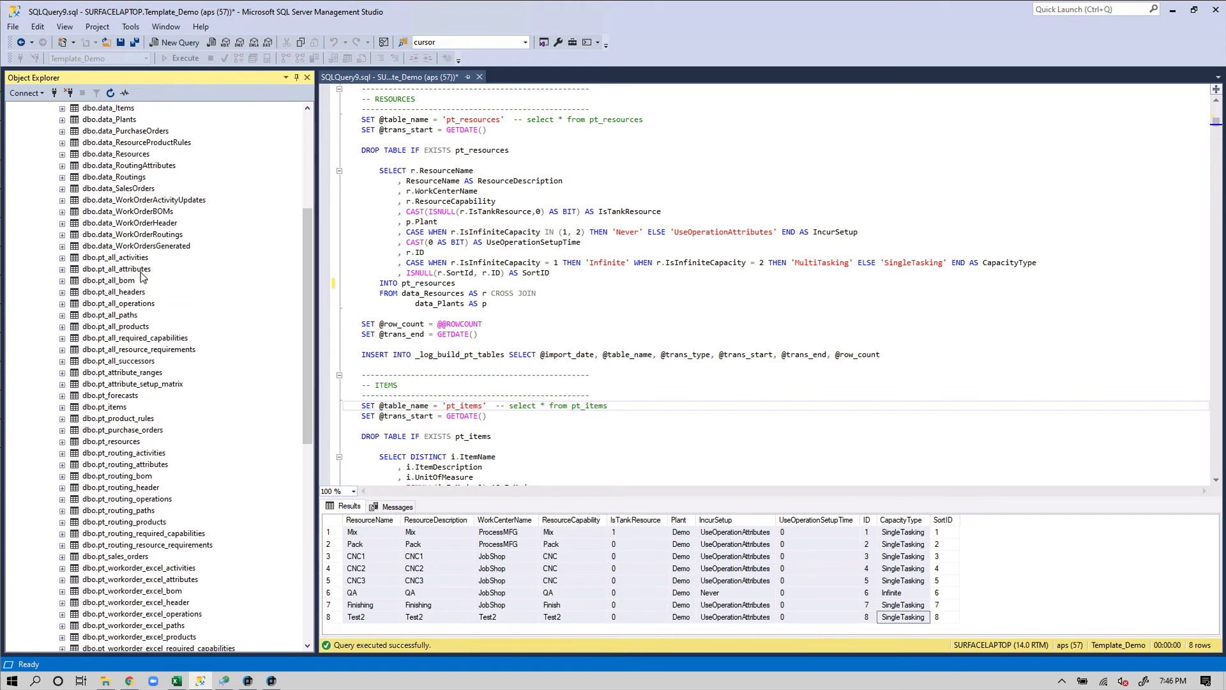
scroll(142, 276, "down", 6)
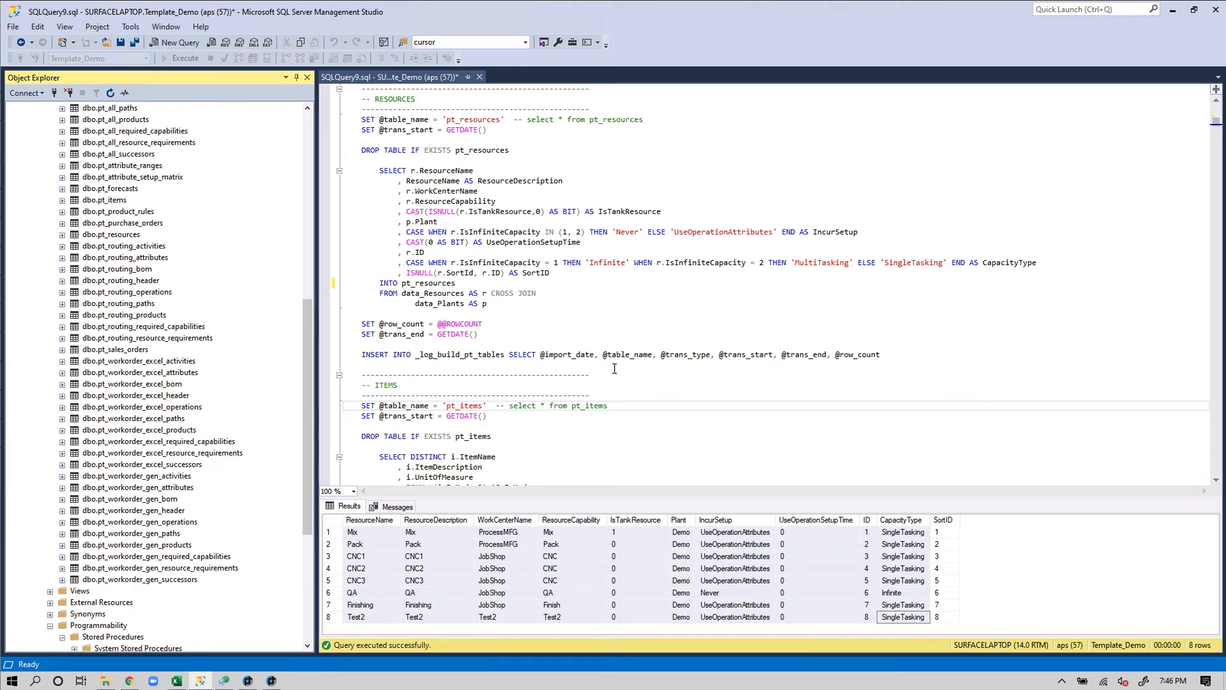
scroll(677, 324, "down", 8)
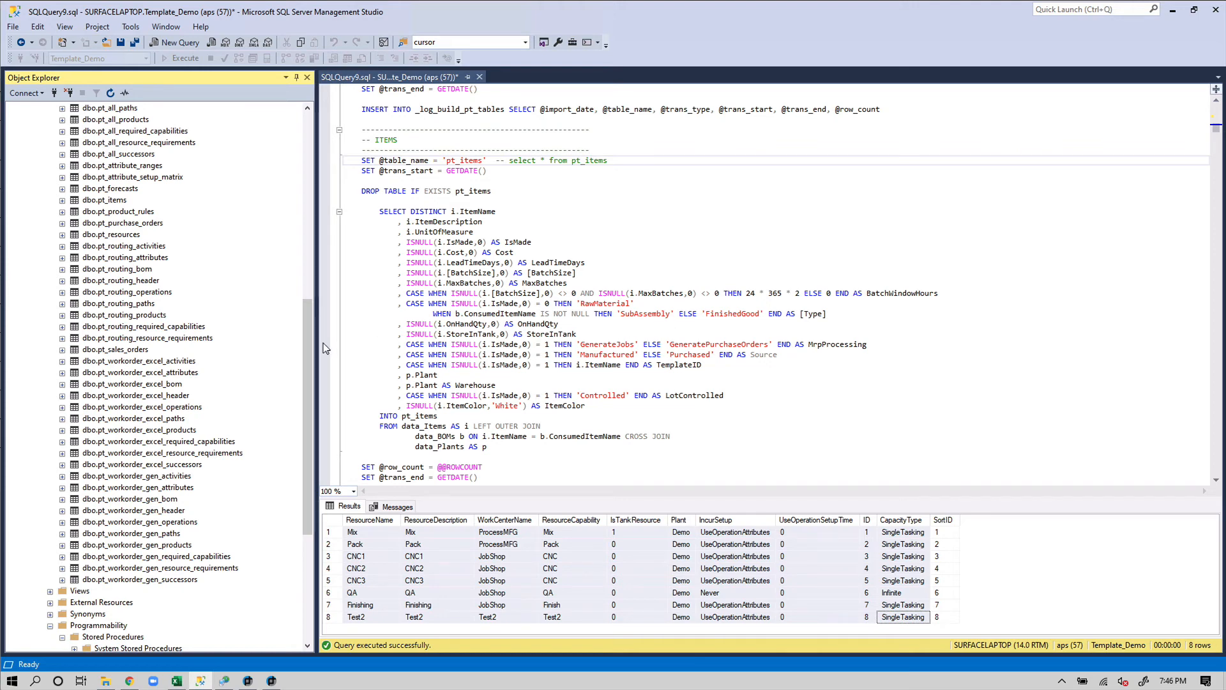
scroll(312, 338, "up", 1)
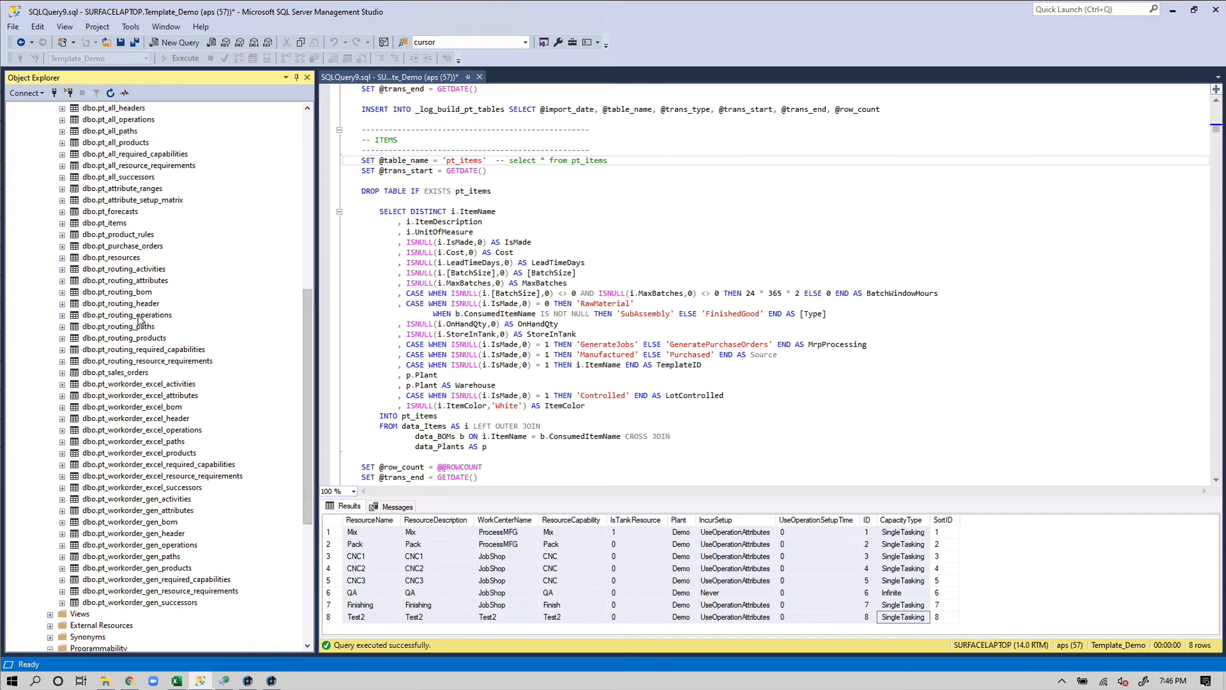
left_click(126, 305)
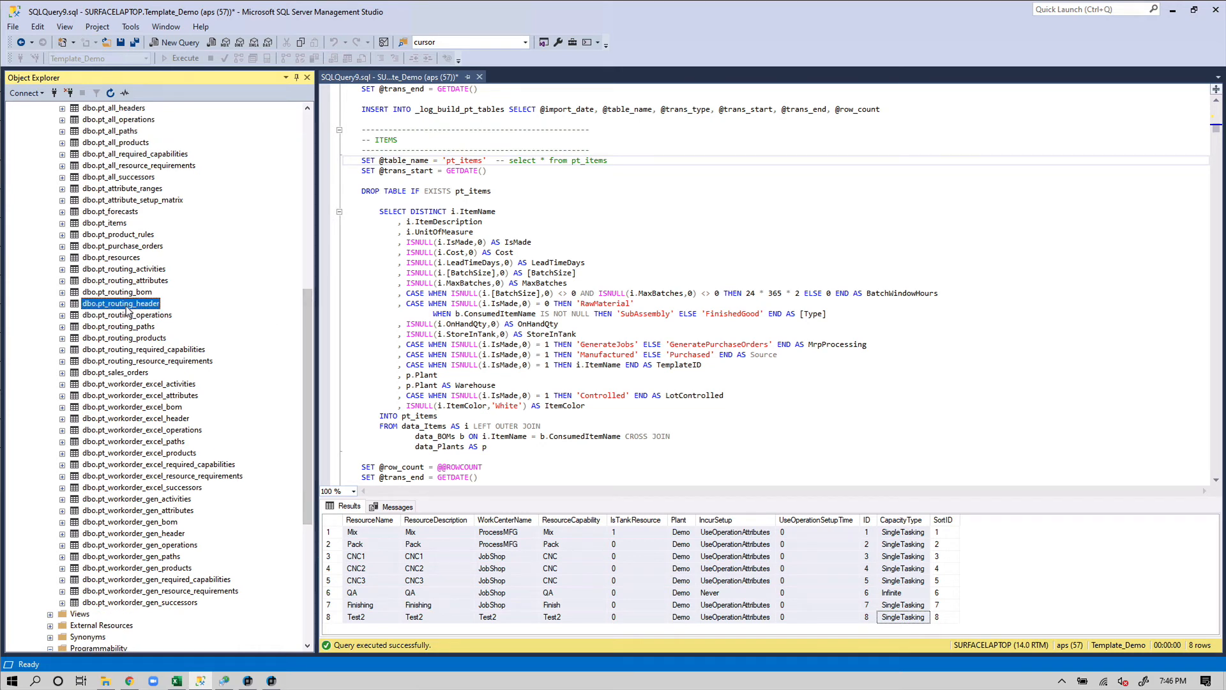
right_click(127, 311)
Preview the top 1000 rows of pt_routing_header and mark FG1's ItemID through FirstOpID values
left_click(176, 348)
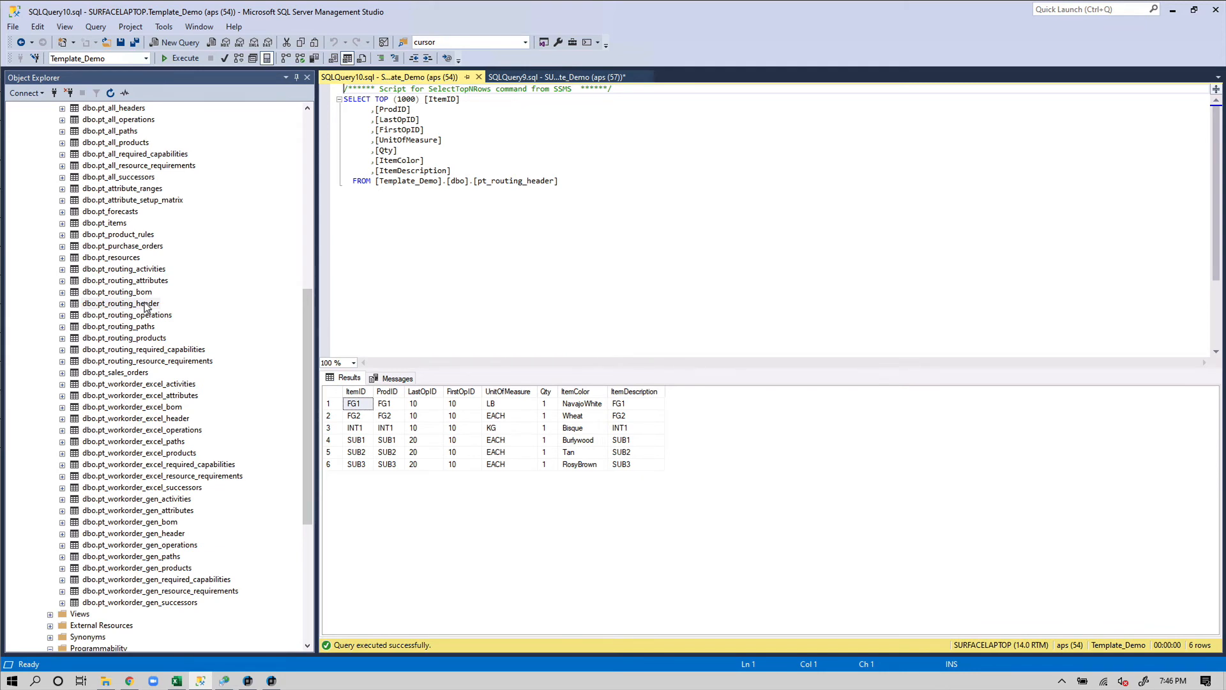
left_click(390, 440)
left_click(353, 406)
left_click_drag(353, 406, 461, 405)
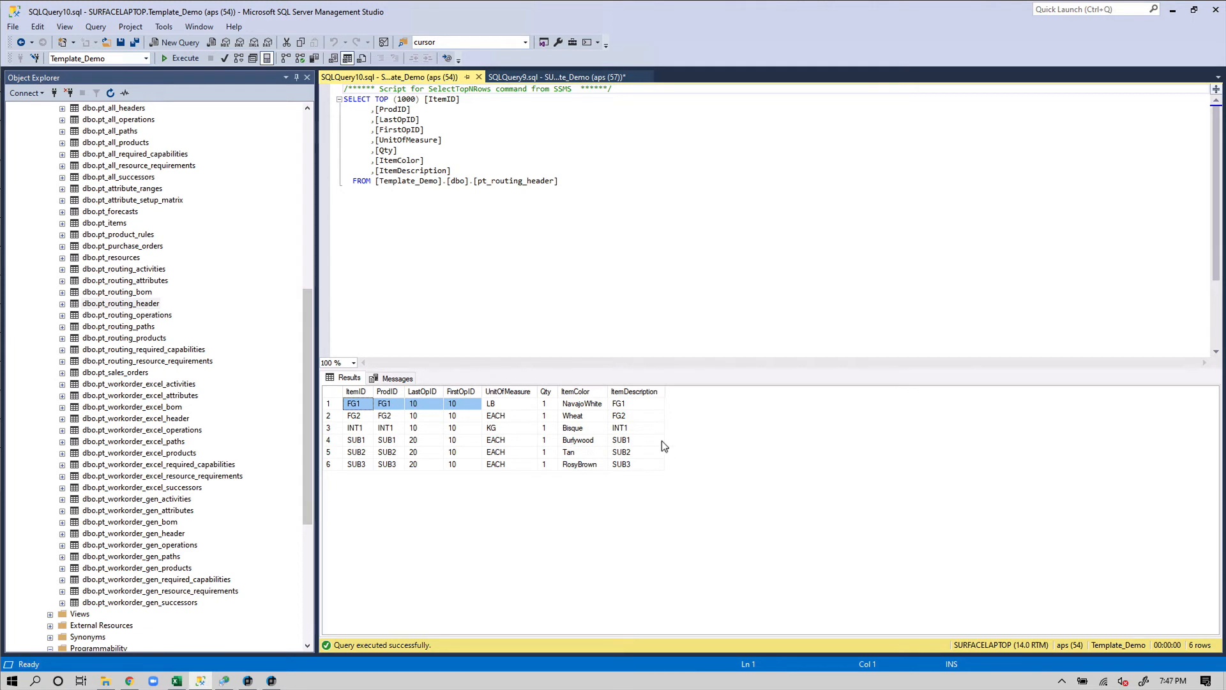
left_click(307, 418)
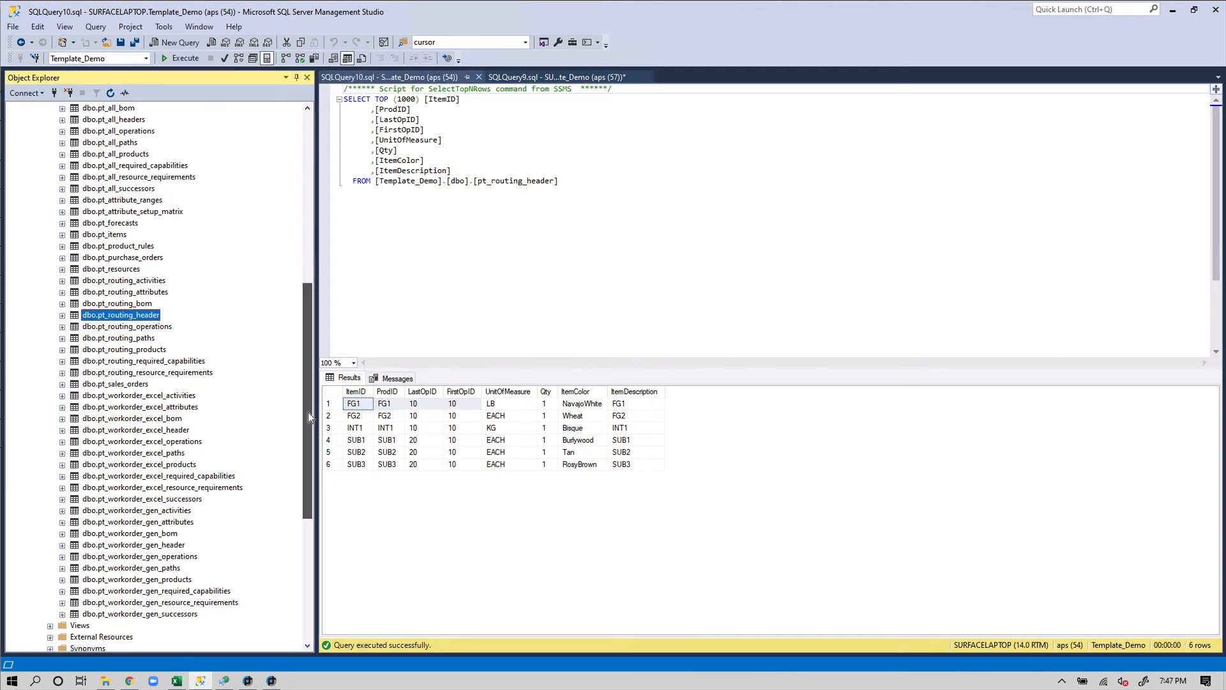
Preview the top rows of pt_workorder_excel_header, then bring up the actions for pt_all_headers
scroll(307, 426, "down", 1)
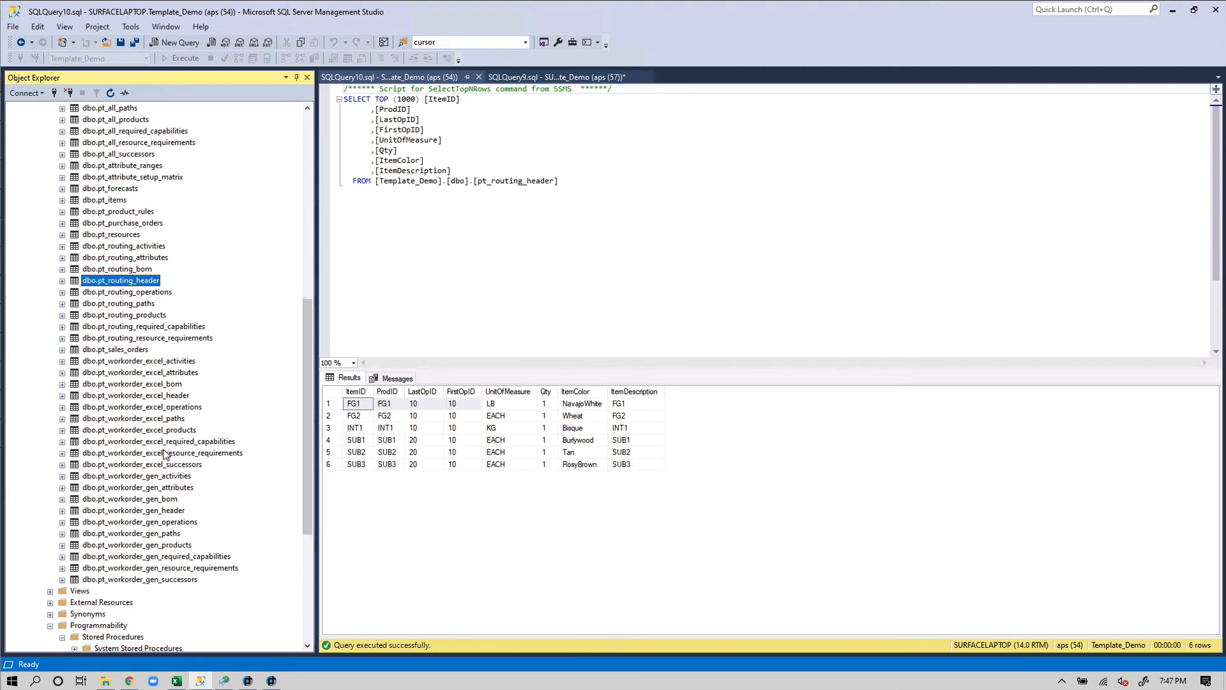
right_click(169, 399)
left_click(211, 402)
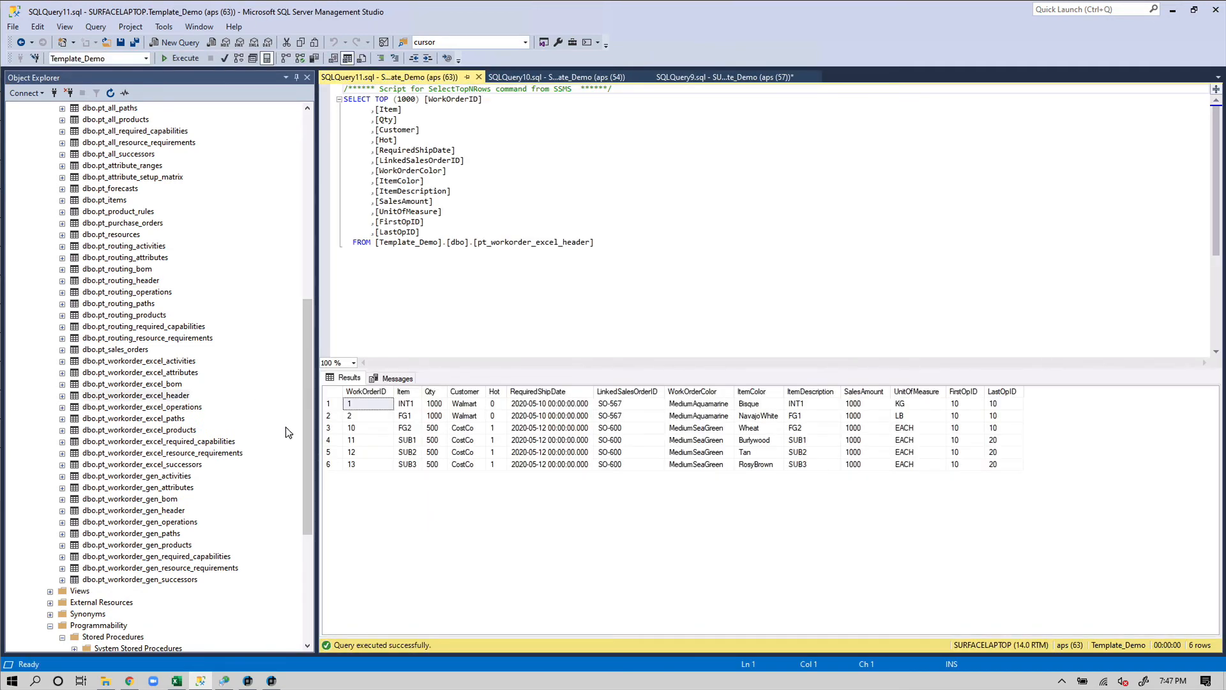
left_click_drag(309, 447, 304, 397)
scroll(253, 288, "up", 10)
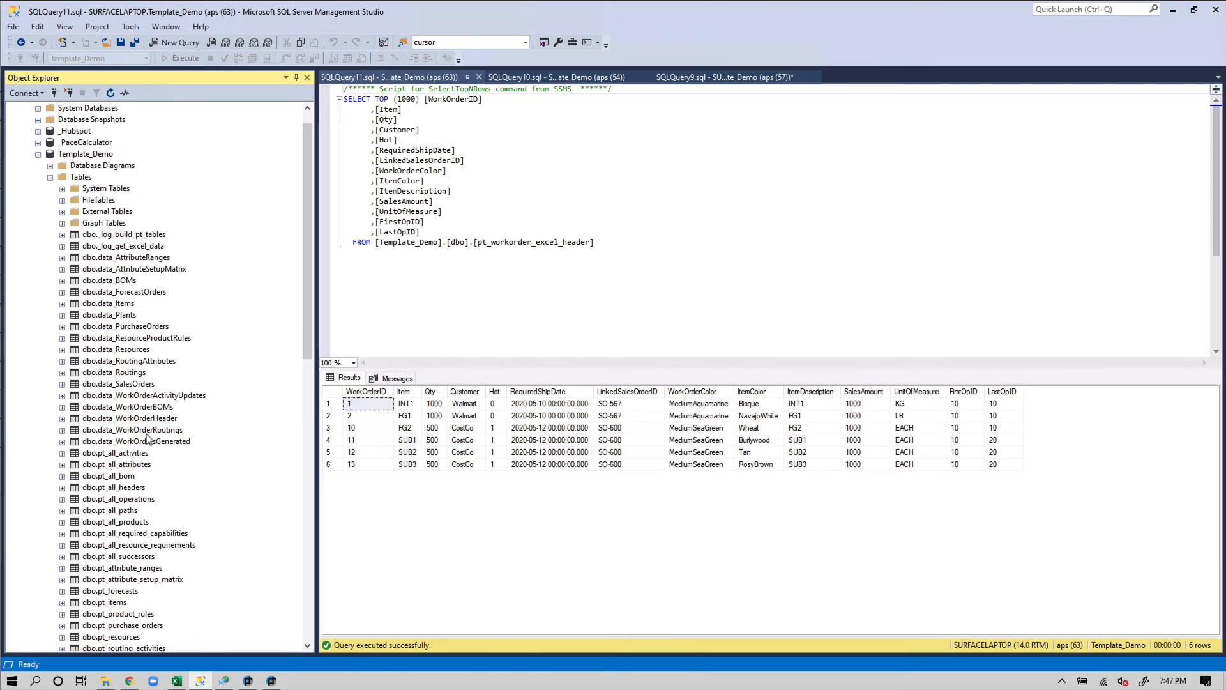
scroll(153, 441, "down", 4)
left_click(120, 316)
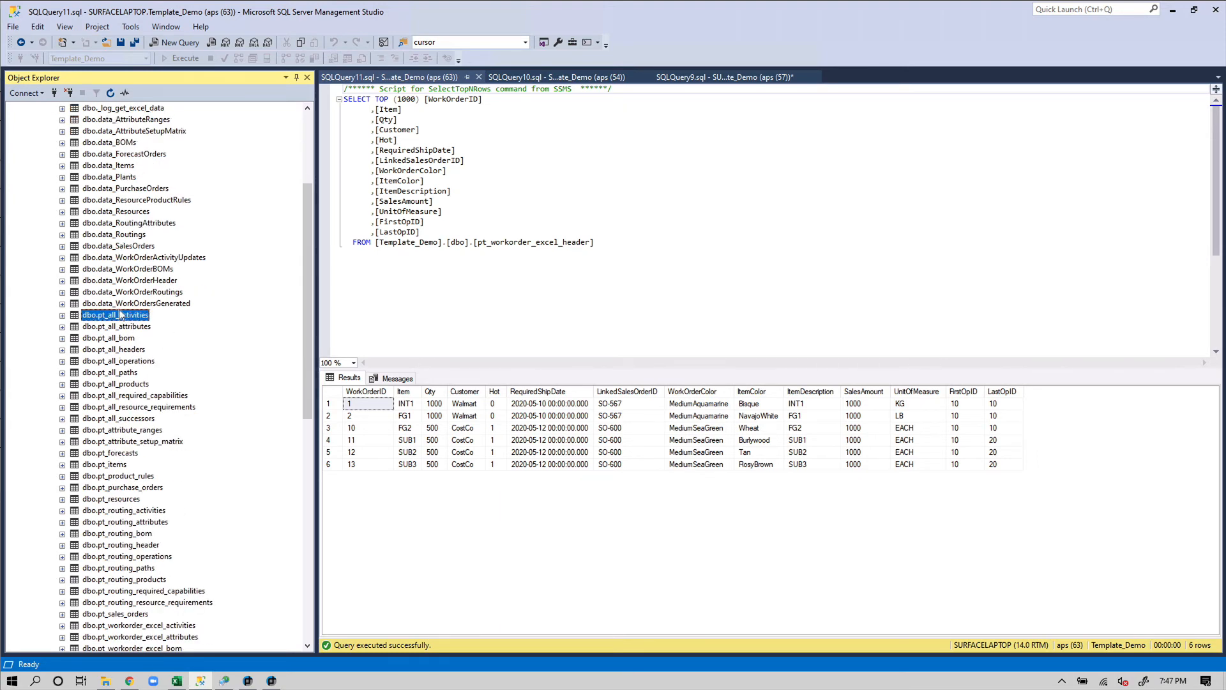
right_click(131, 355)
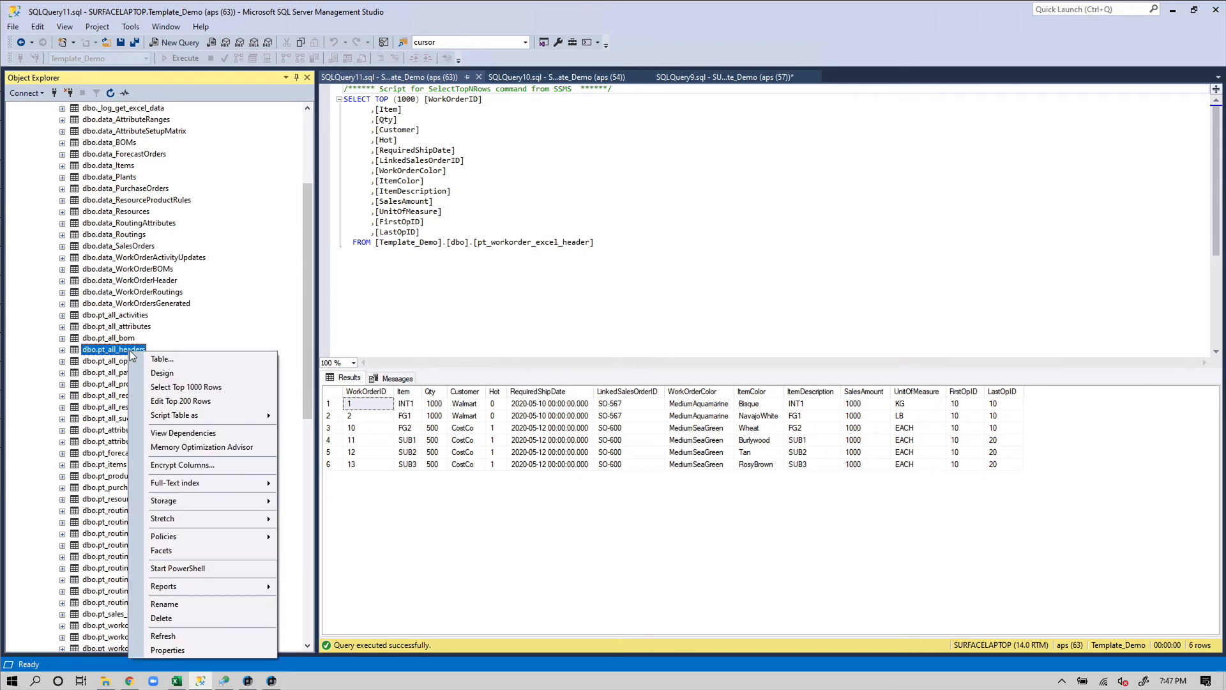
Preview pt_all_headers and mark the six template routings FG1–SUB3 and the twelve work-order rows
left_click(197, 387)
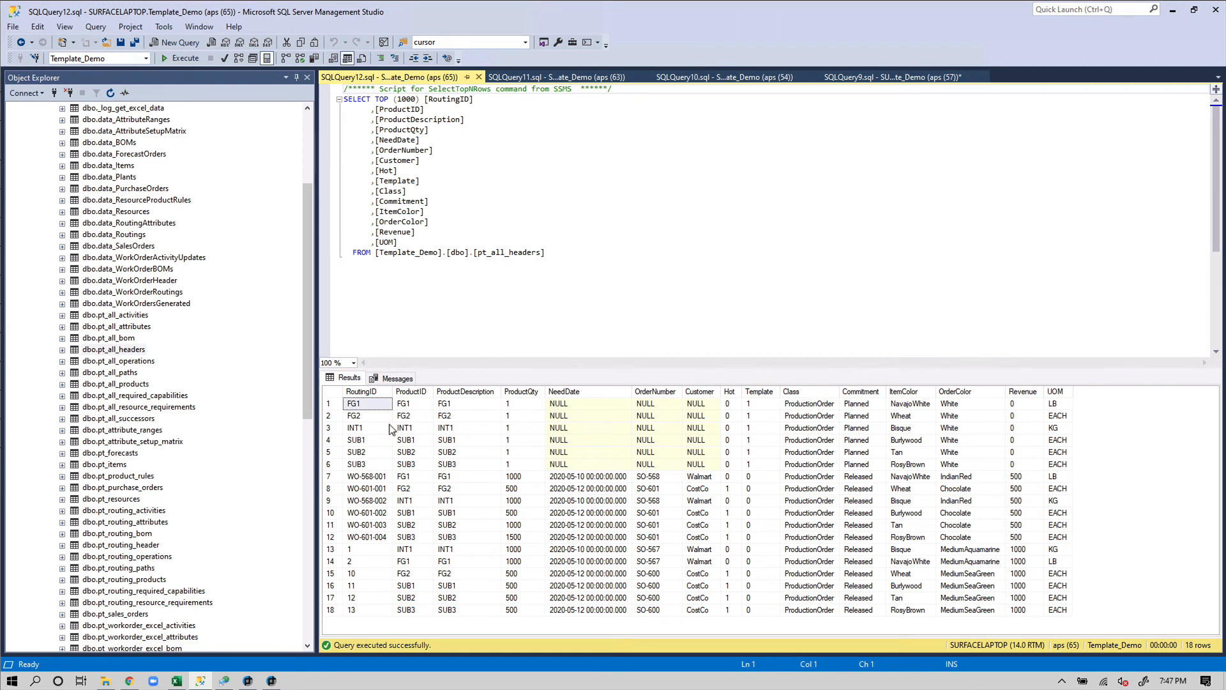
left_click_drag(375, 465, 369, 392)
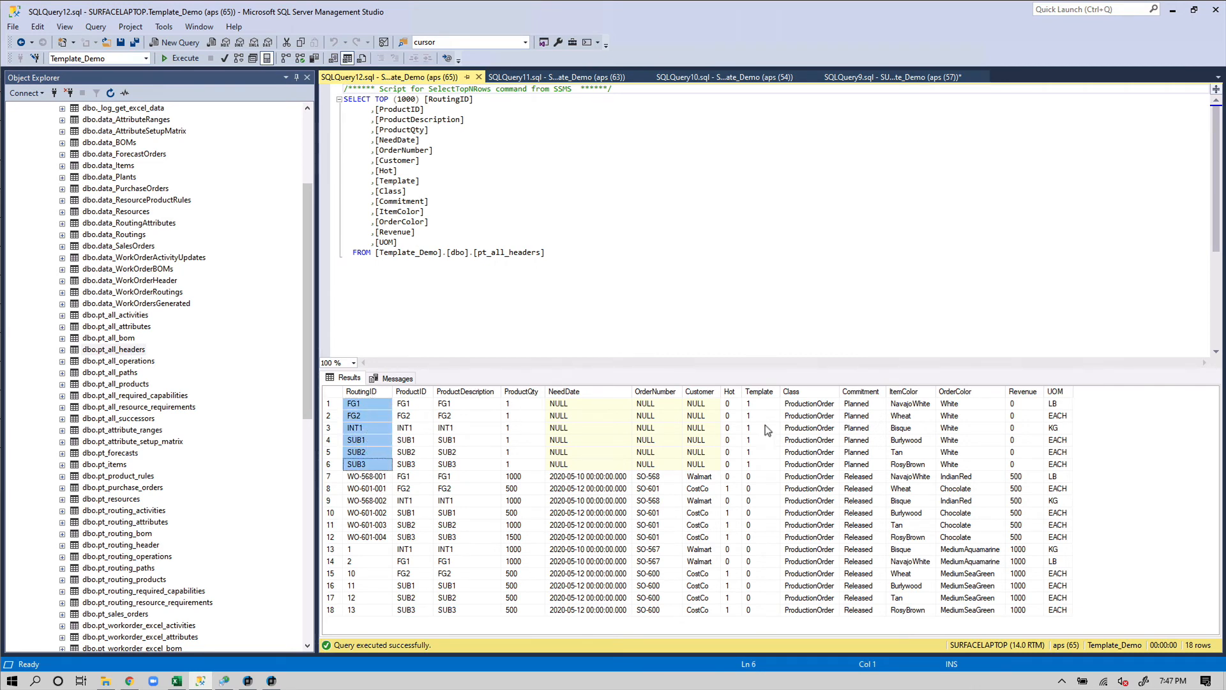
left_click_drag(770, 404, 759, 470)
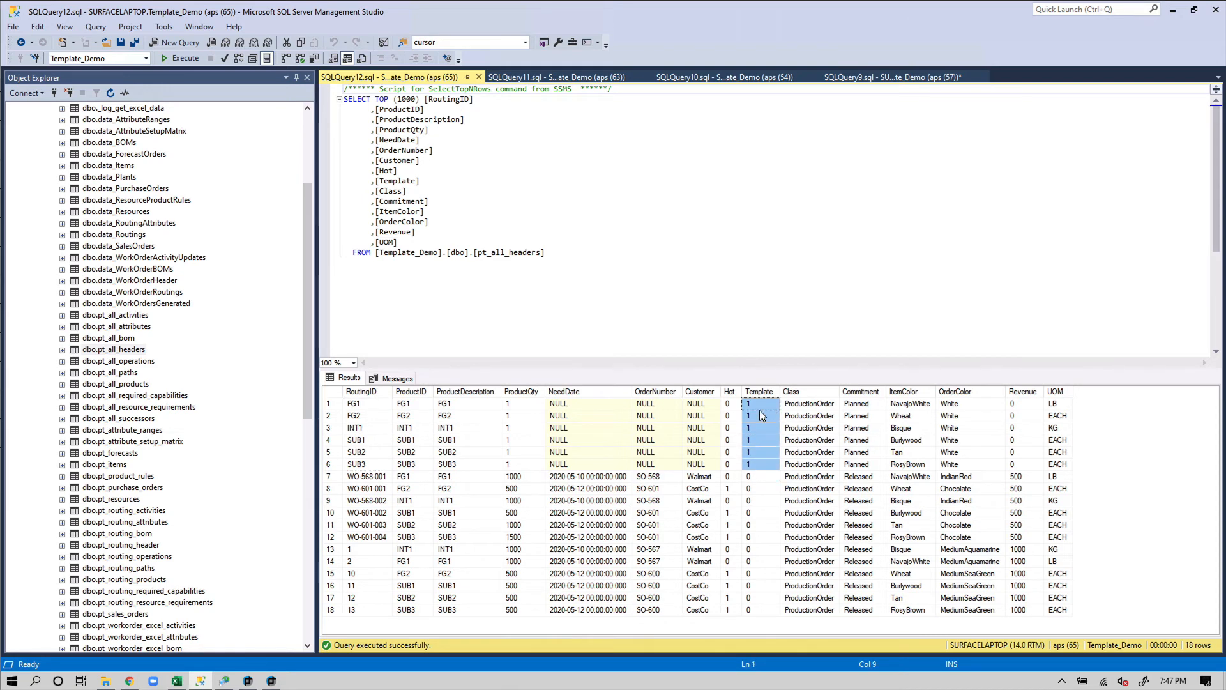
left_click_drag(381, 478, 1071, 613)
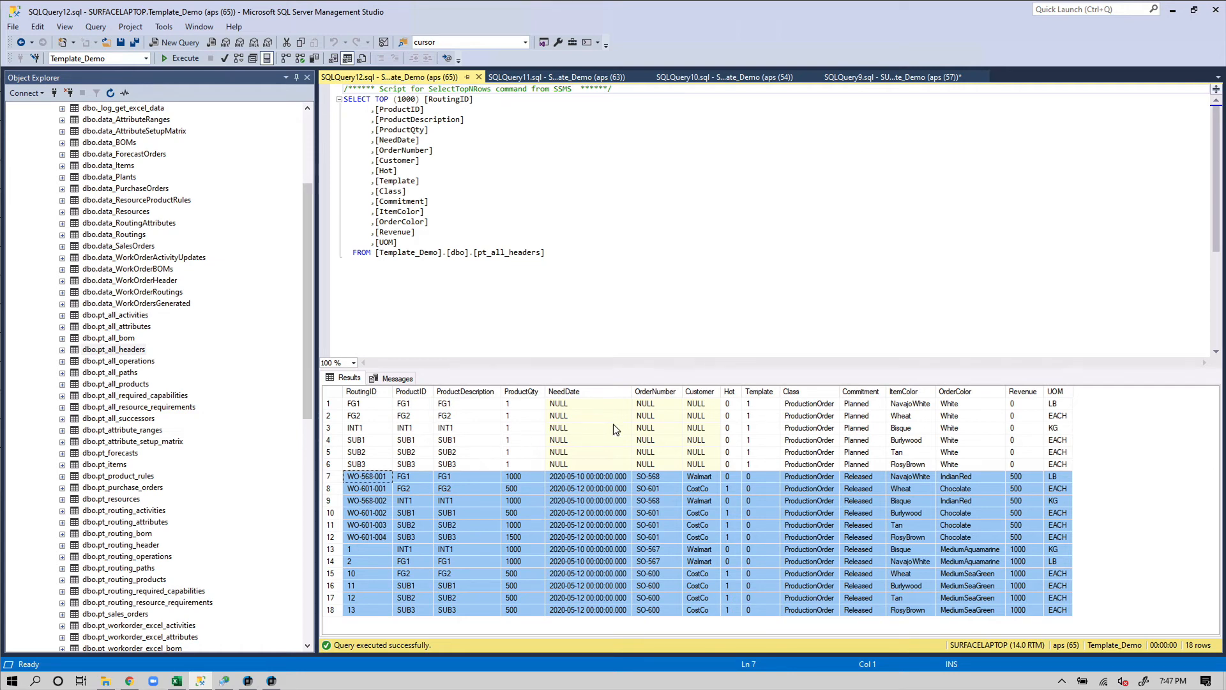
Close the pt_all_headers, pt_workorder_excel_header and pt_routing_header queries, then bring Template_Demo.xlsx forward in Excel
left_click(479, 77)
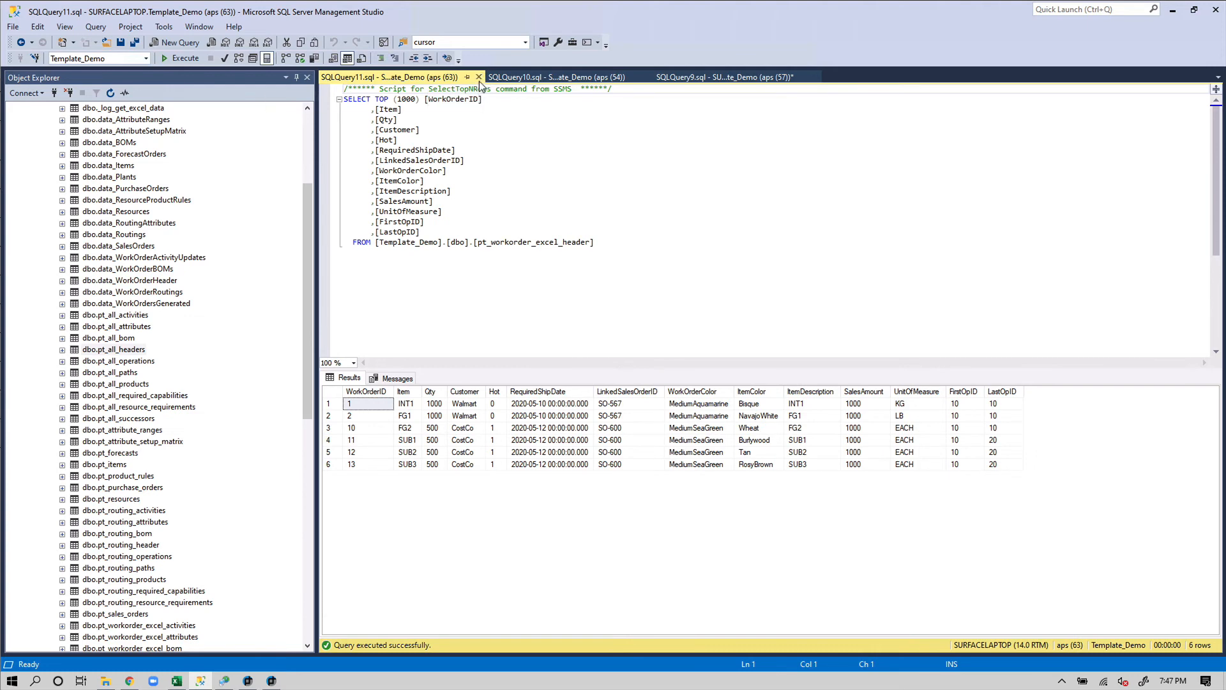
left_click(479, 78)
left_click(479, 77)
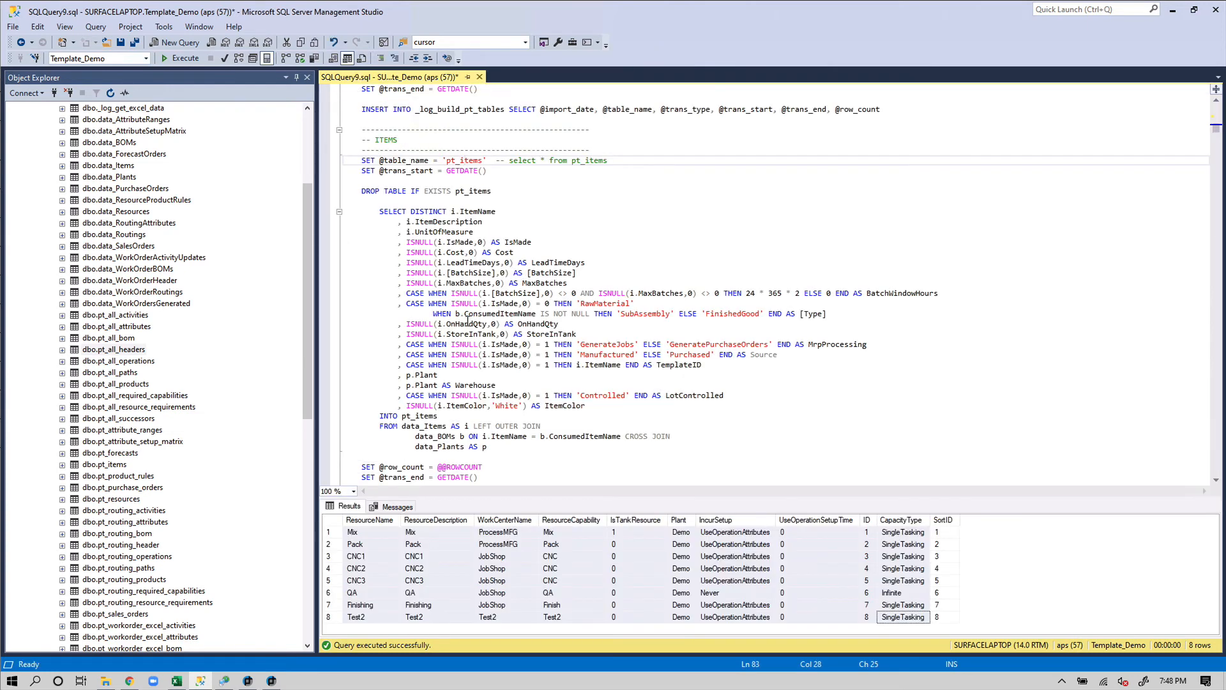
left_click(801, 395)
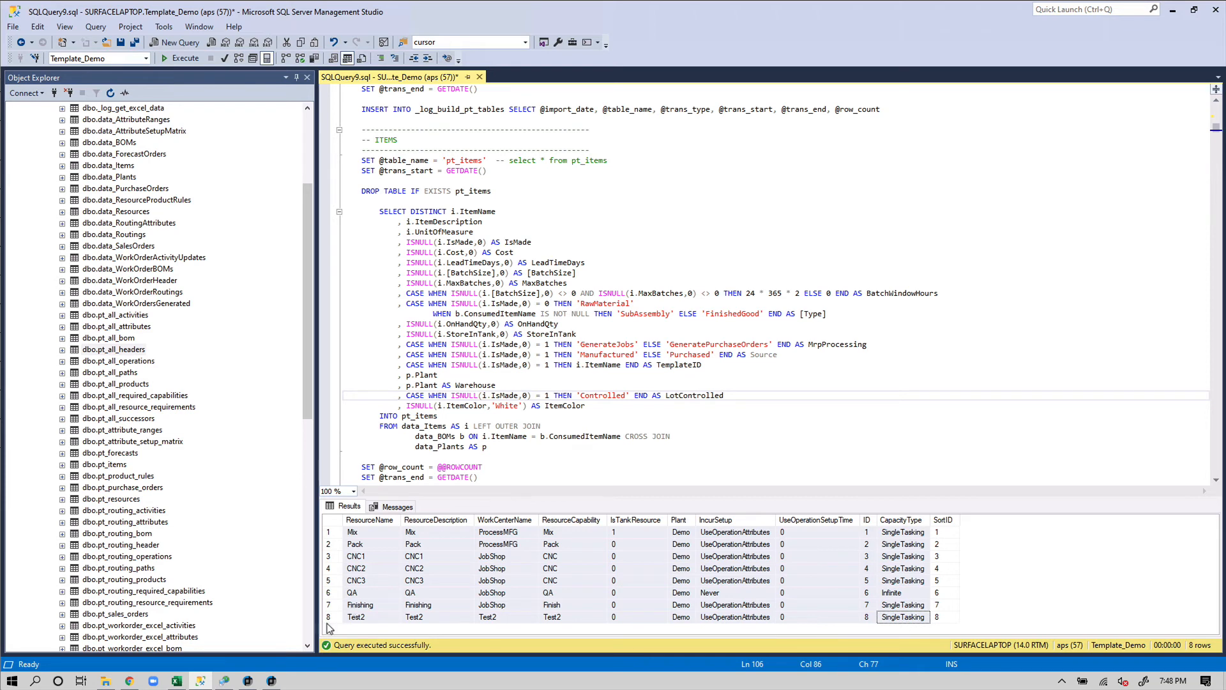
left_click(178, 681)
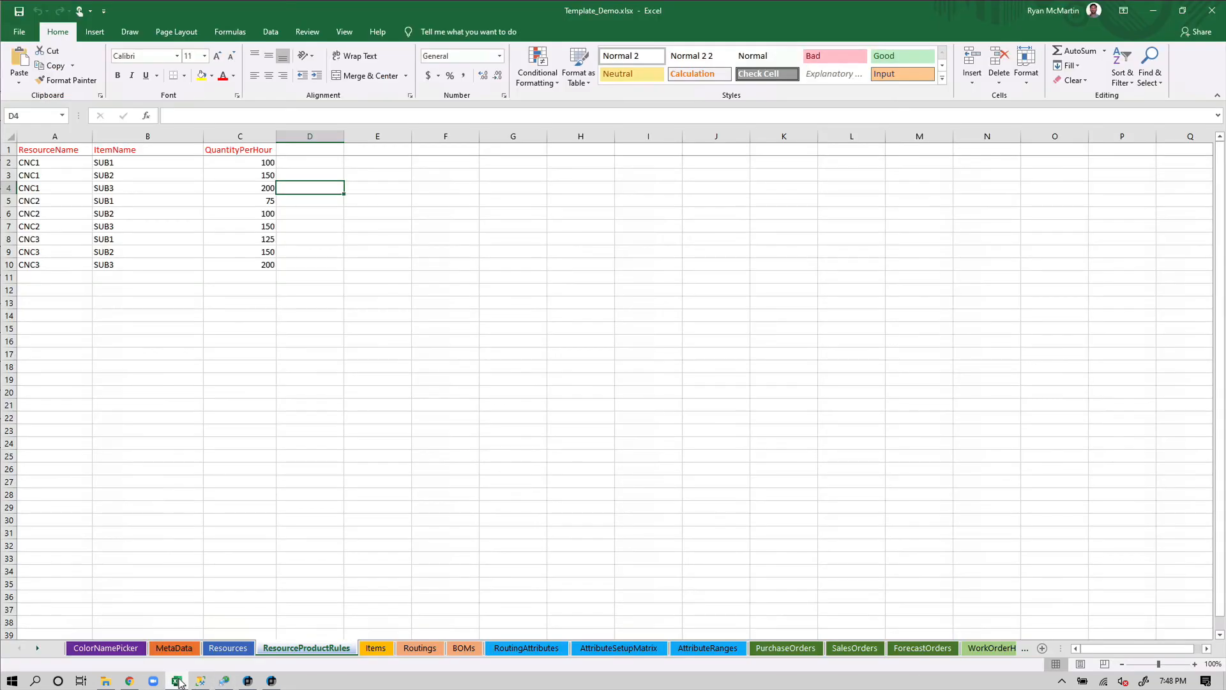
Open the SalesOrders sheet and highlight its PreCreateWorkOrders column
left_click(854, 648)
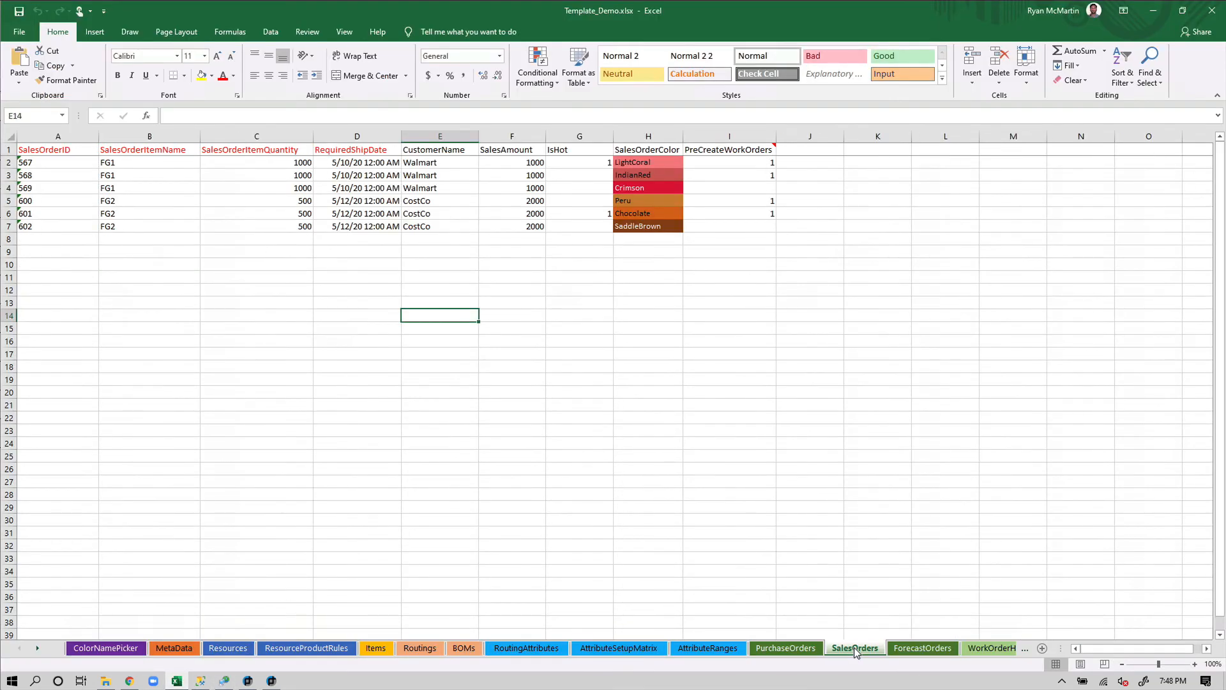
left_click(660, 464)
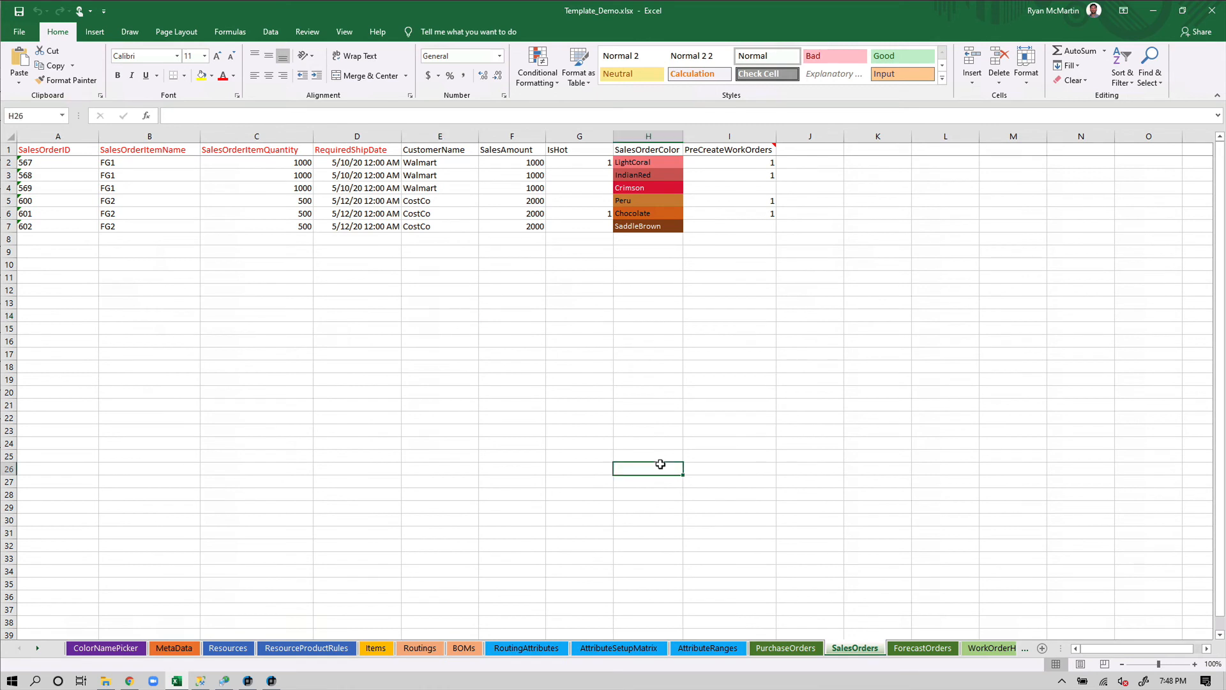
left_click(739, 135)
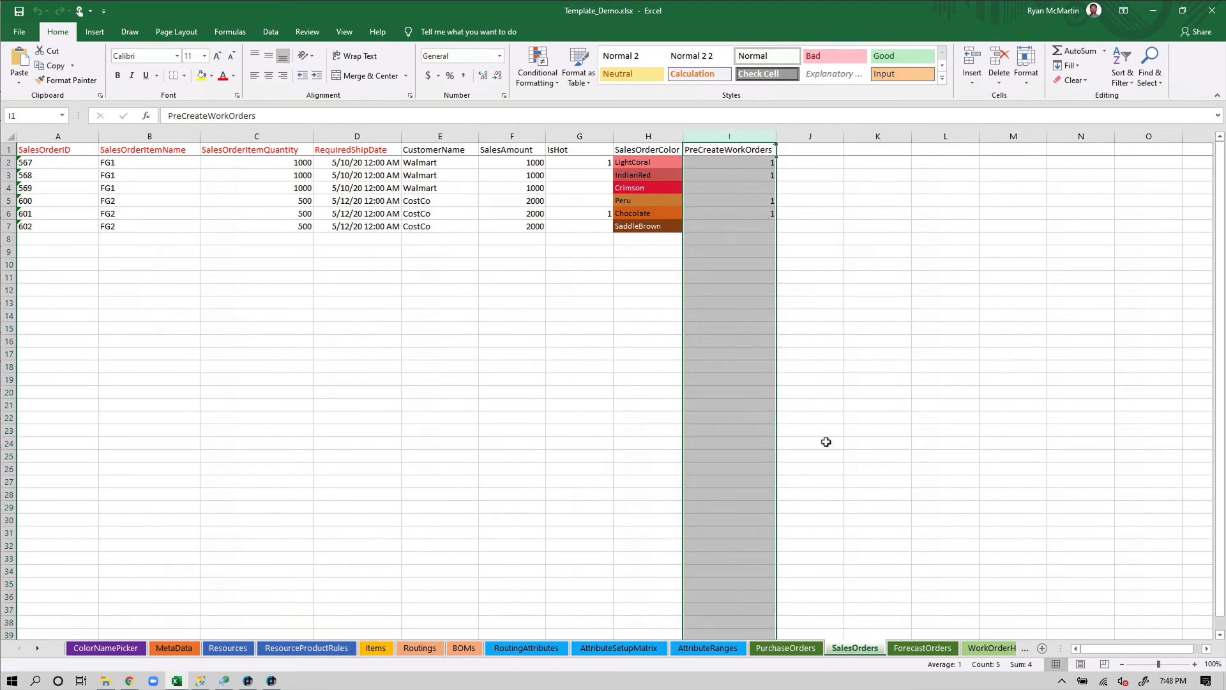
left_click(725, 428)
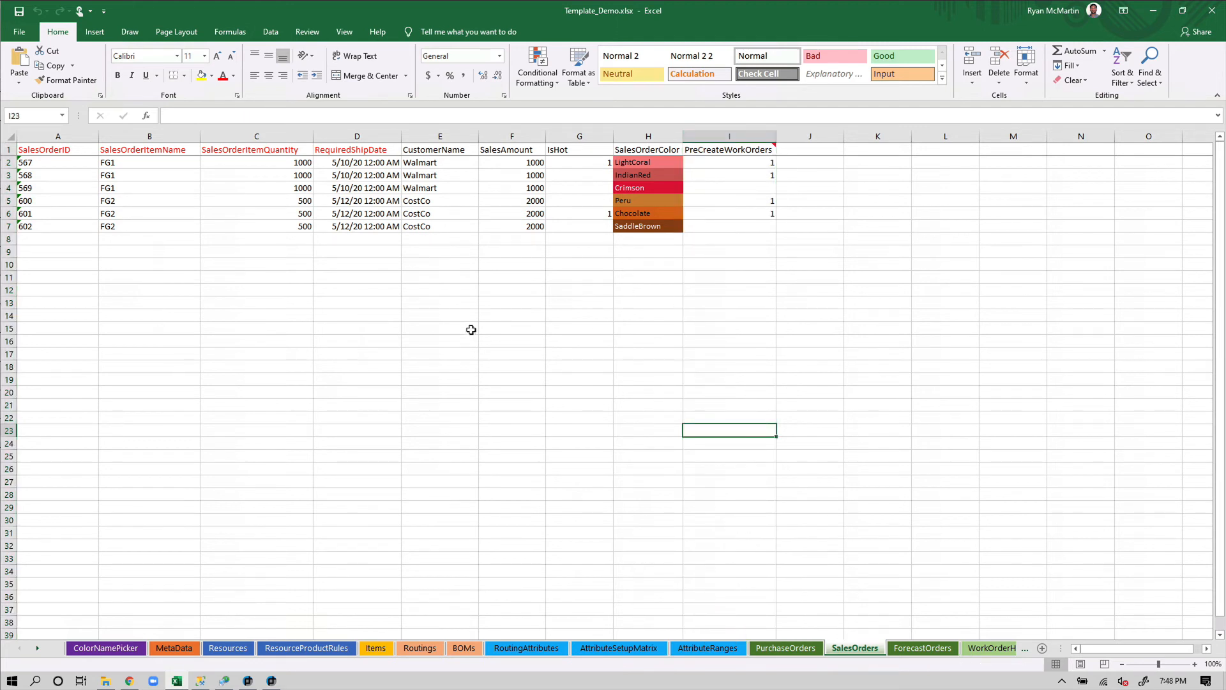
Glance at the Routings and BOMs sheets, return to SalesOrders to check order 567's flag, and scroll the sheet tabs
left_click(425, 648)
left_click(457, 648)
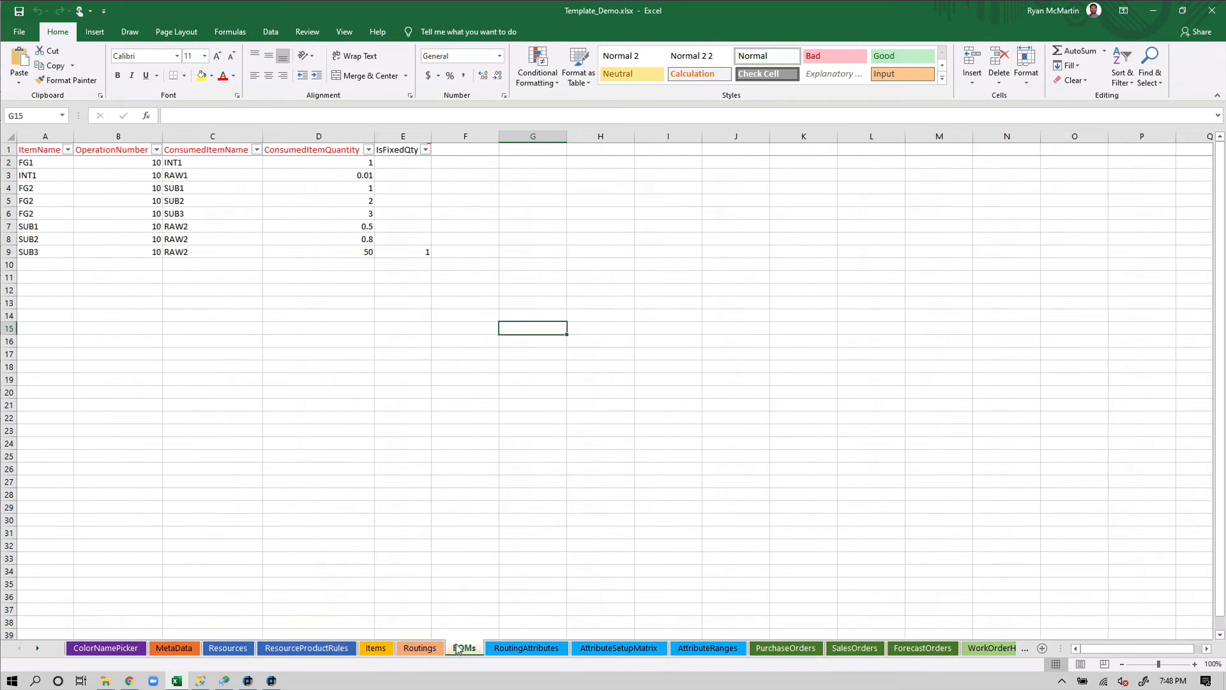
left_click(857, 648)
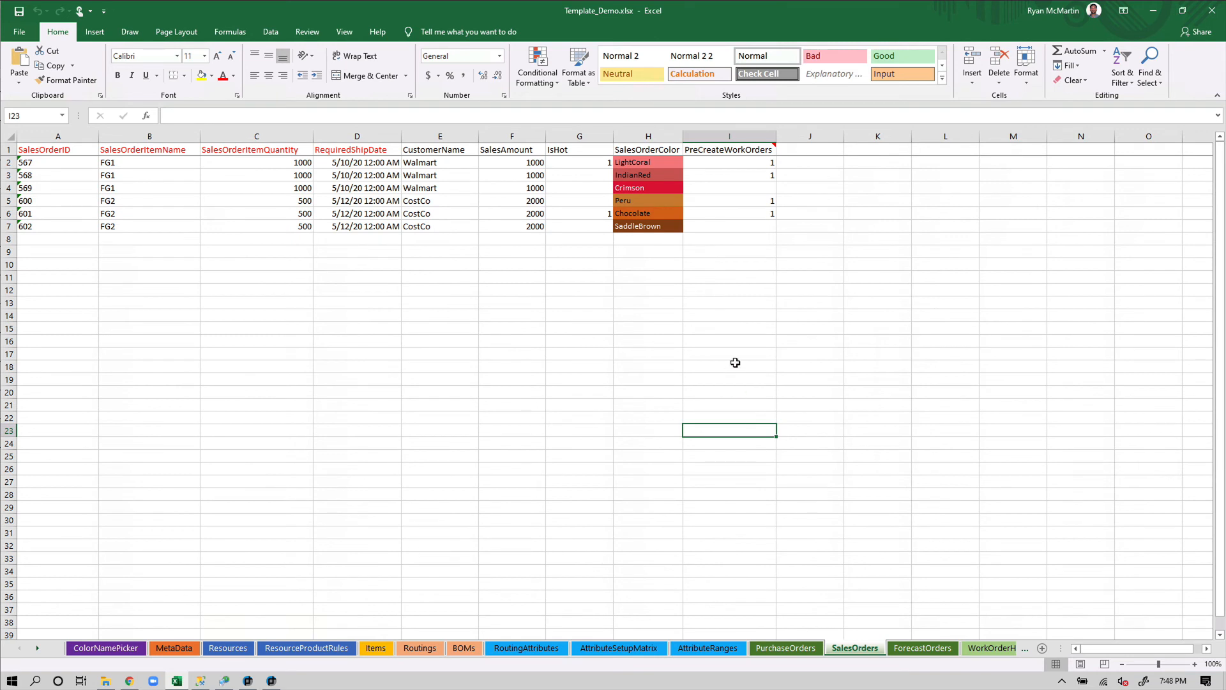
left_click(758, 162)
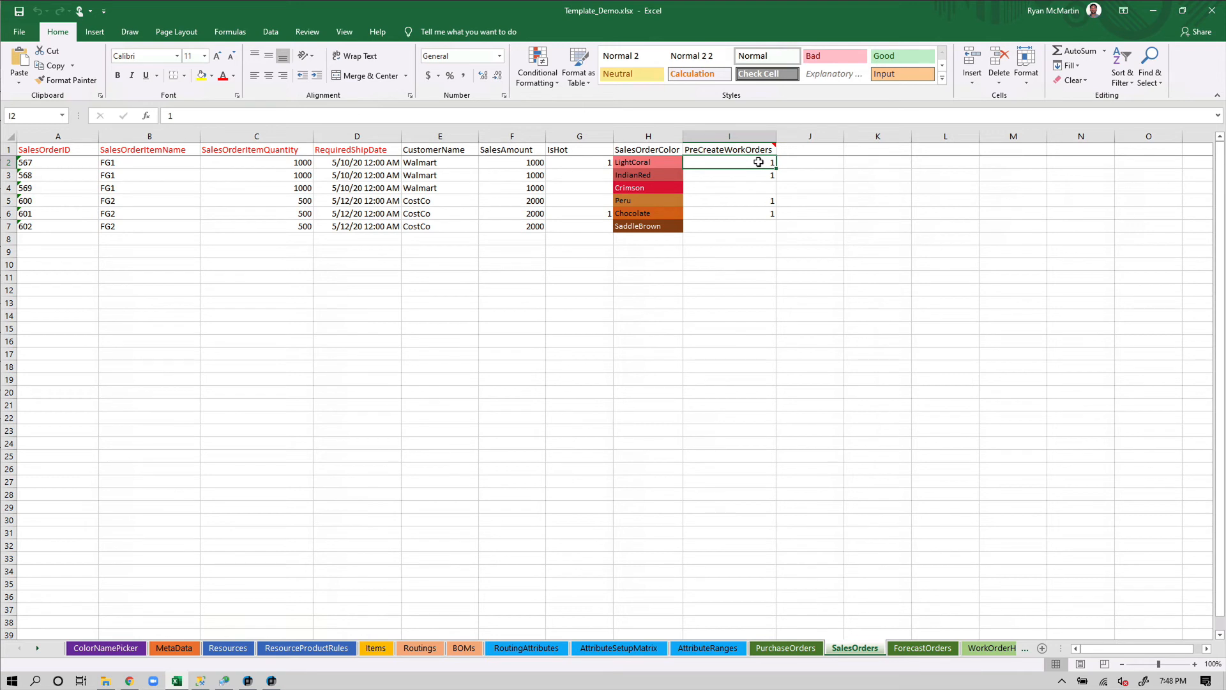
left_click(37, 647)
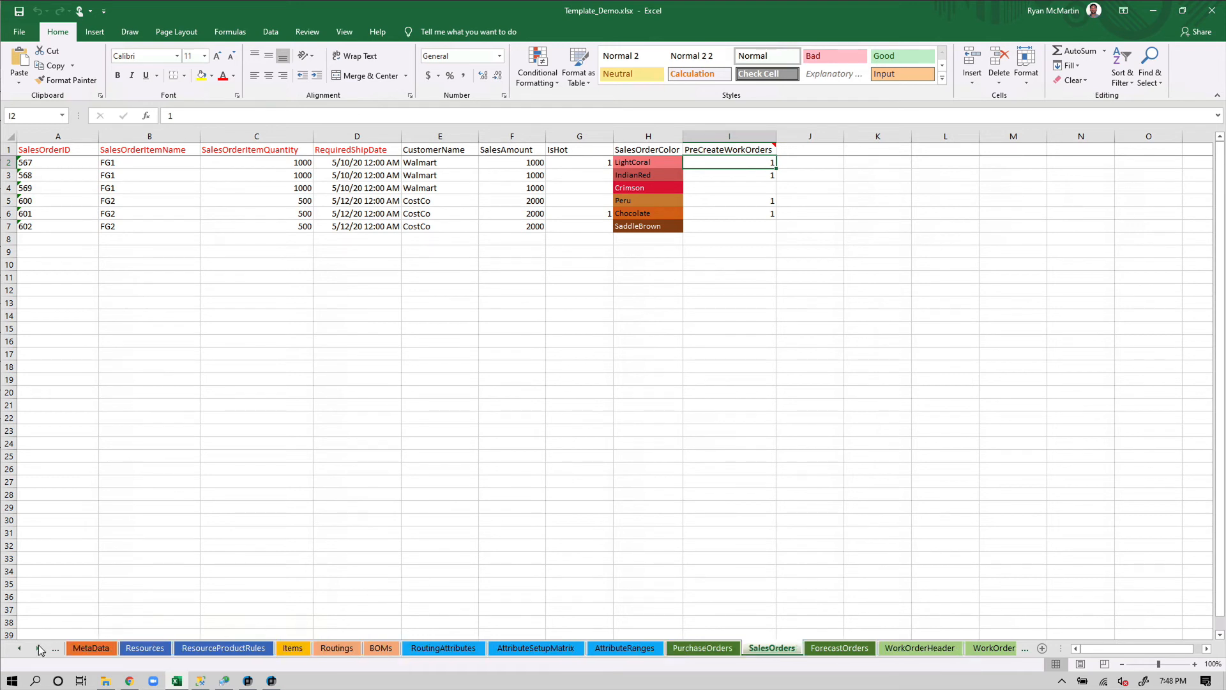
left_click(39, 646)
left_click(38, 646)
left_click(39, 647)
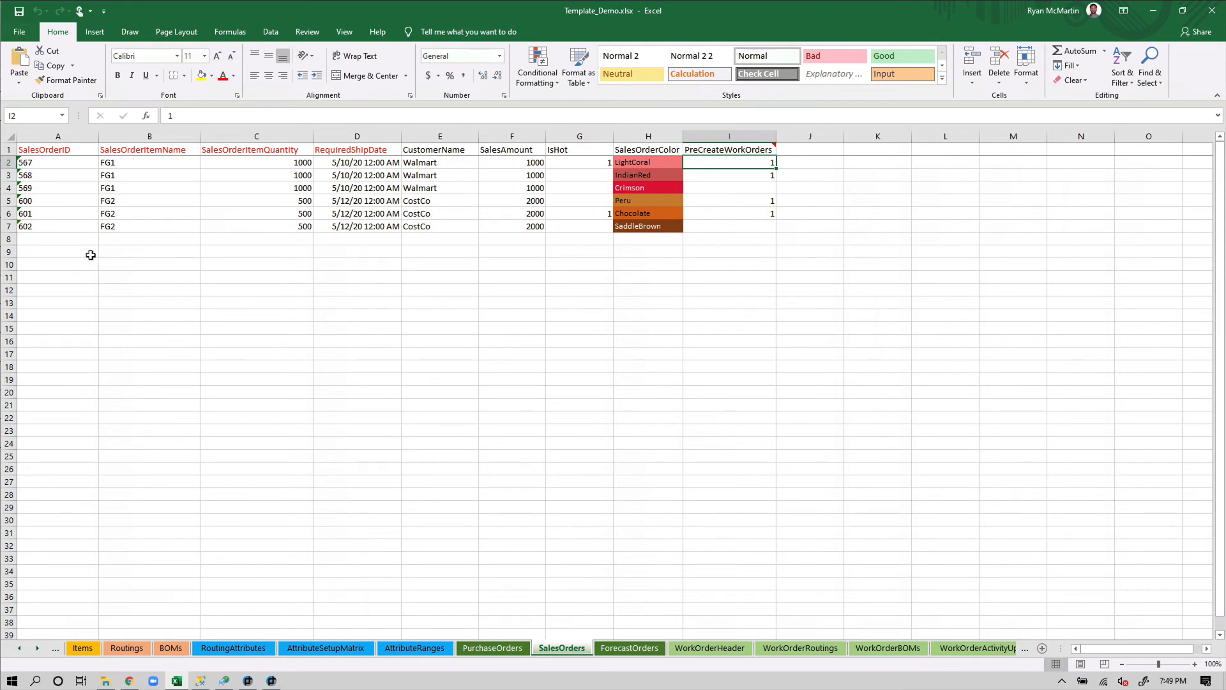
Delete the PreCreateWorkOrders 1s for orders 568, 600 and 601 on the SalesOrders sheet
left_click(69, 254)
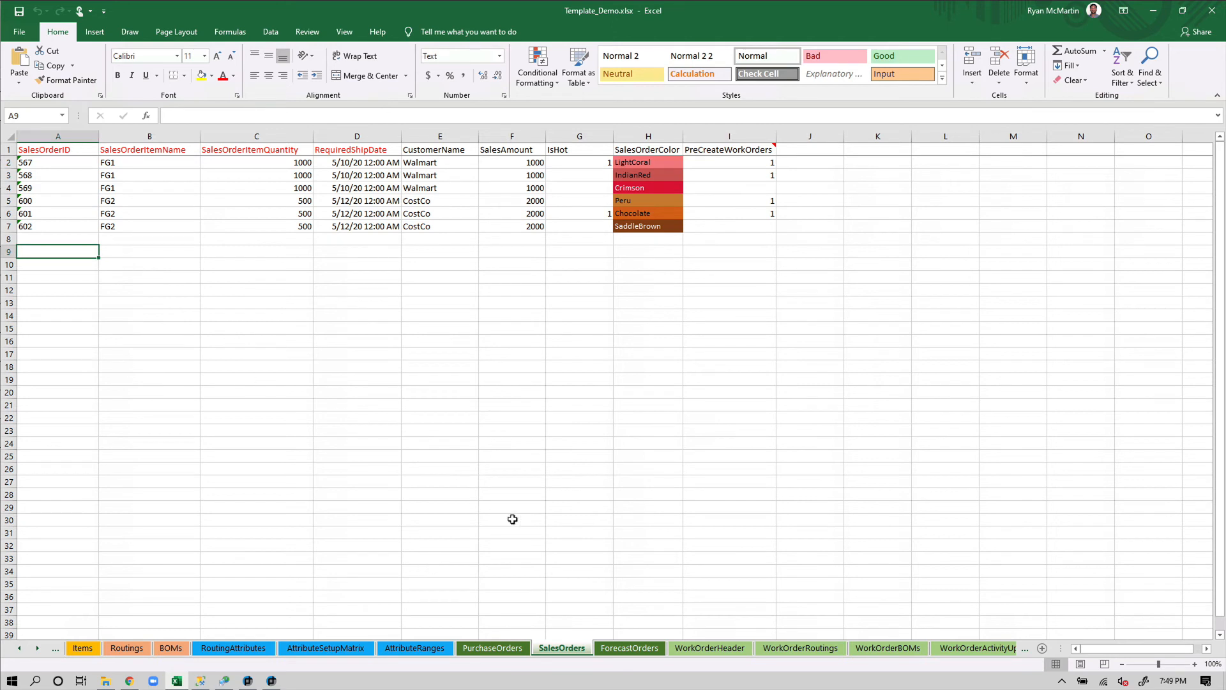
left_click(755, 176)
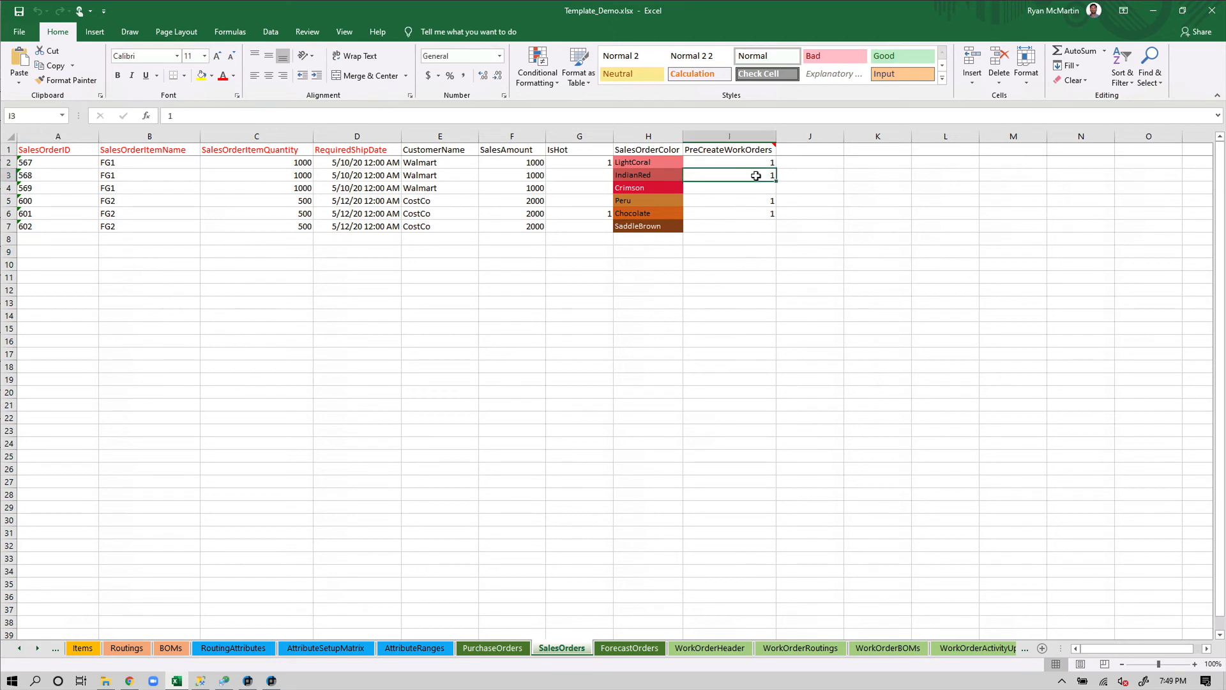
key("BackSpace")
left_click(766, 200)
key("BackSpace")
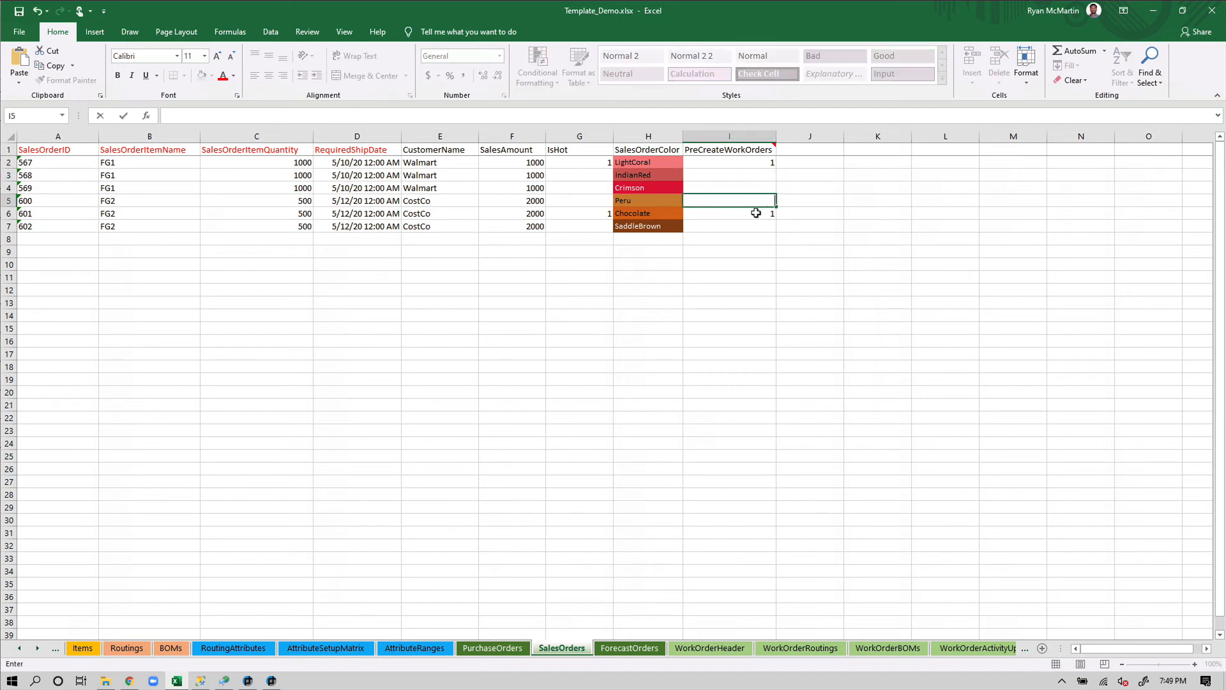
left_click(755, 213)
key("BackSpace")
left_click(746, 240)
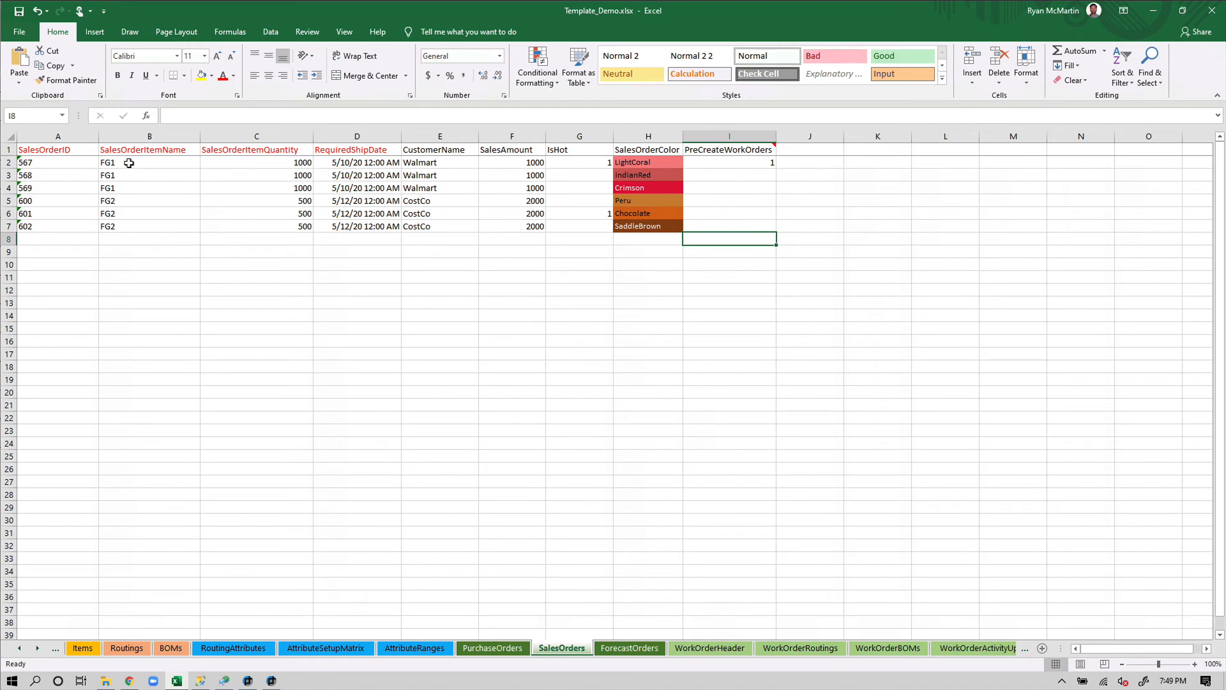
Confirm only order 567 keeps its flag, then close the Template_Demo workbook
left_click(738, 164)
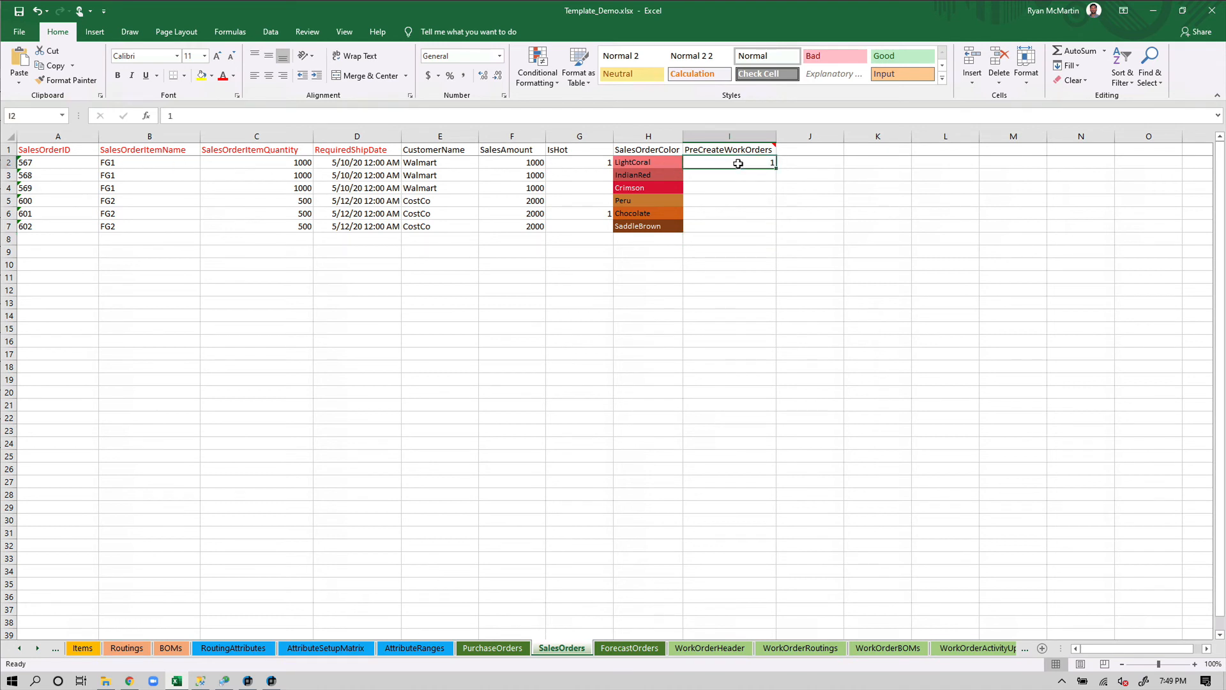
left_click_drag(30, 175, 717, 227)
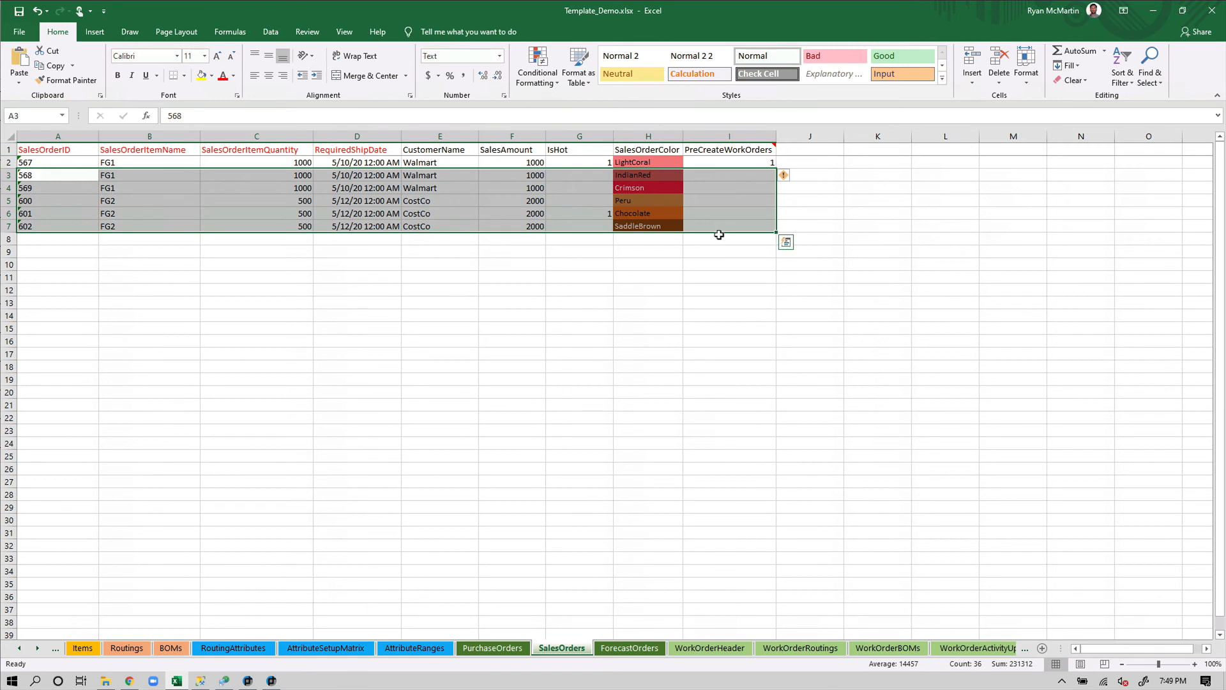
left_click(710, 289)
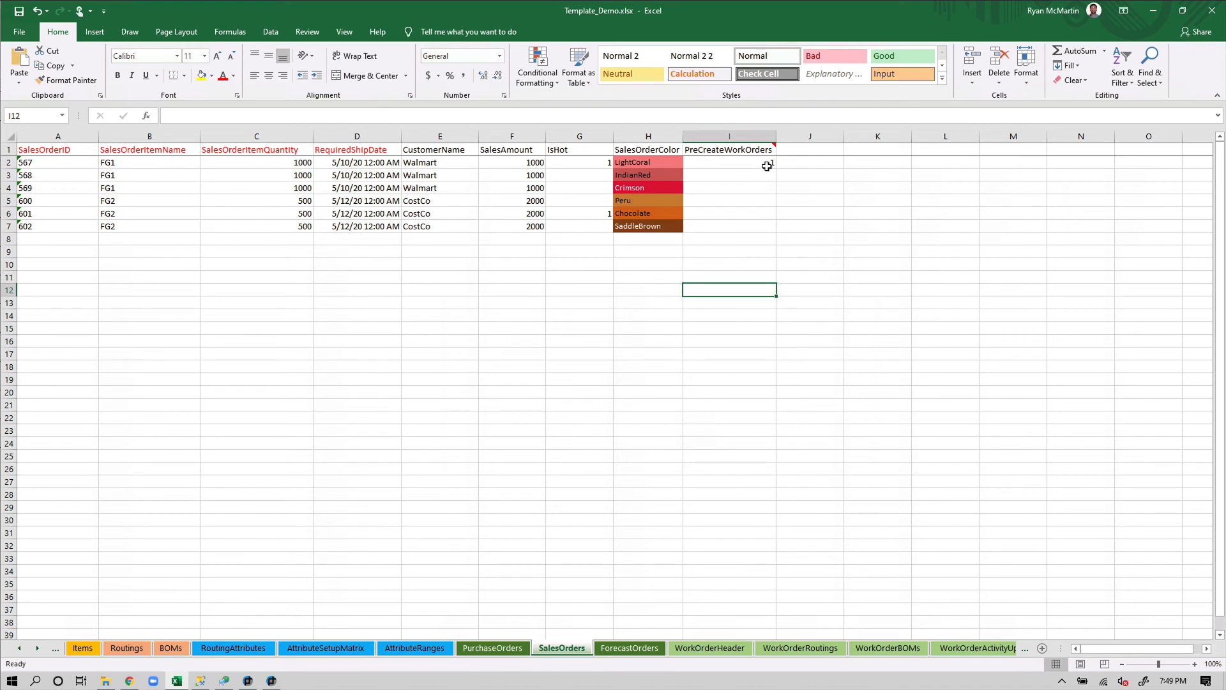
left_click(65, 162)
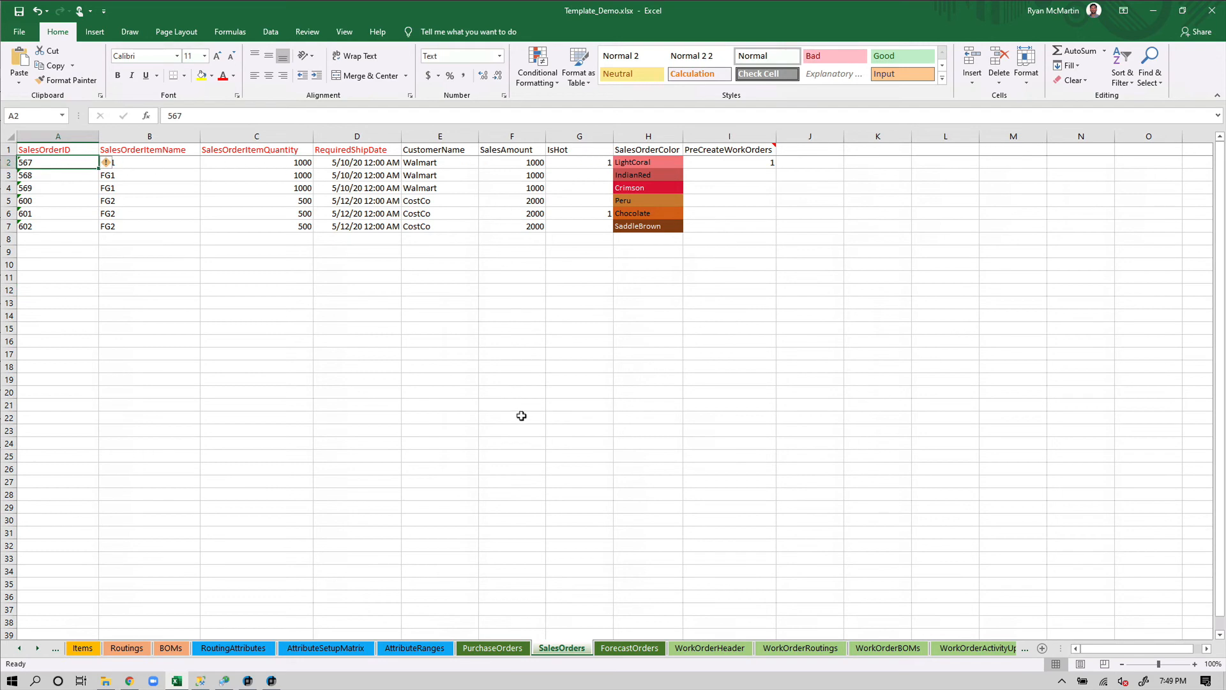
left_click(1214, 11)
left_click(306, 401)
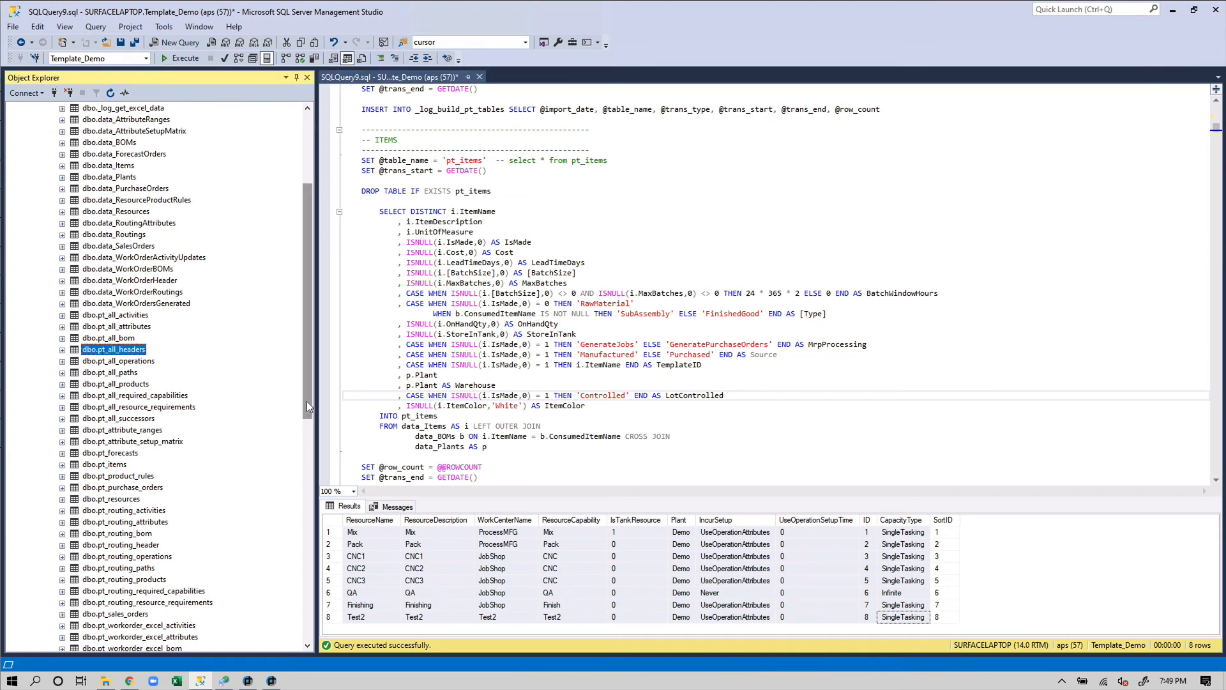
left_click_drag(306, 400, 297, 583)
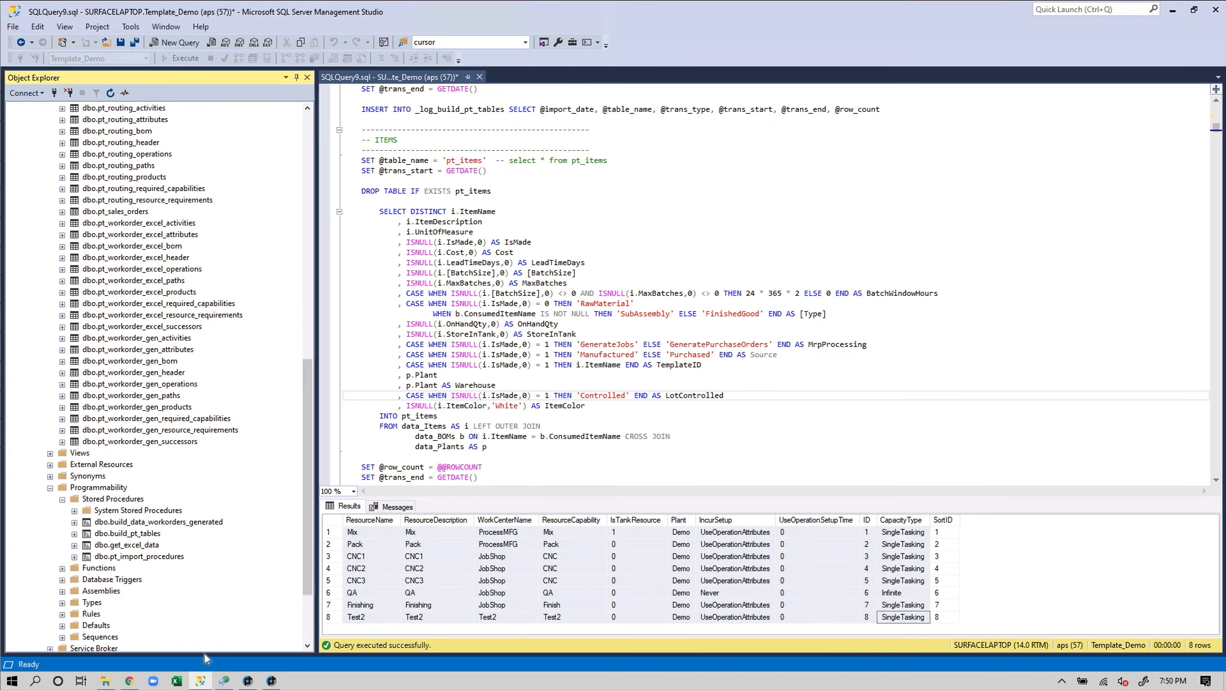
right_click(145, 547)
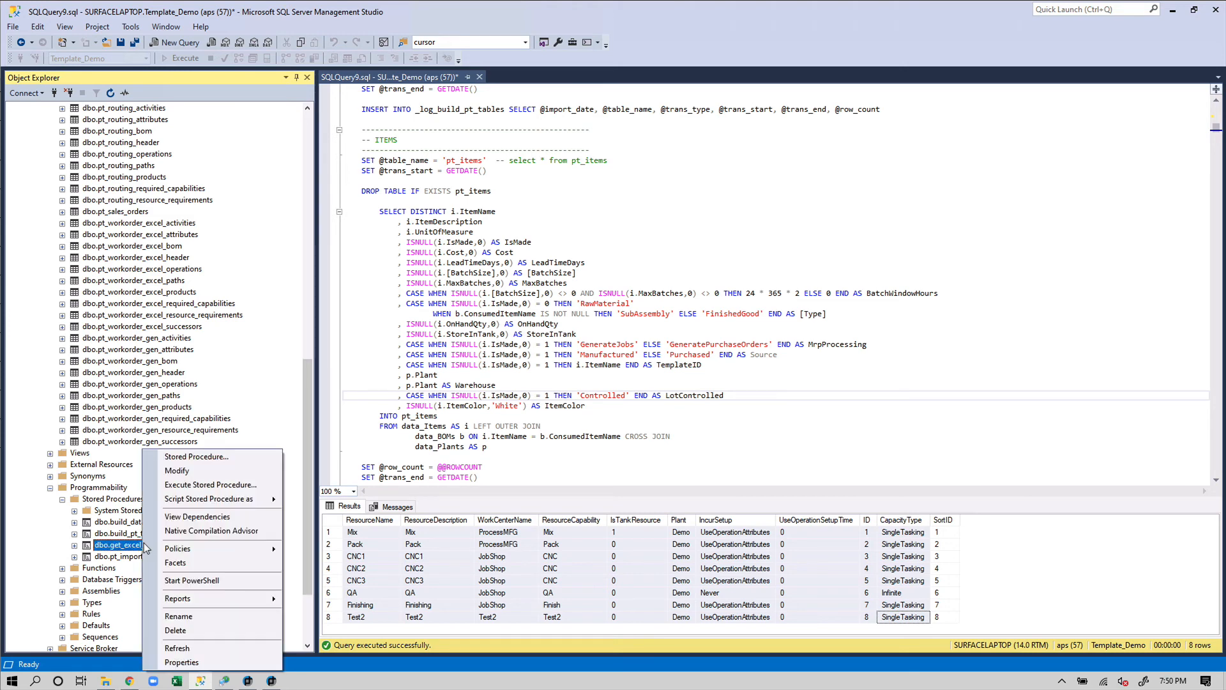
left_click(209, 486)
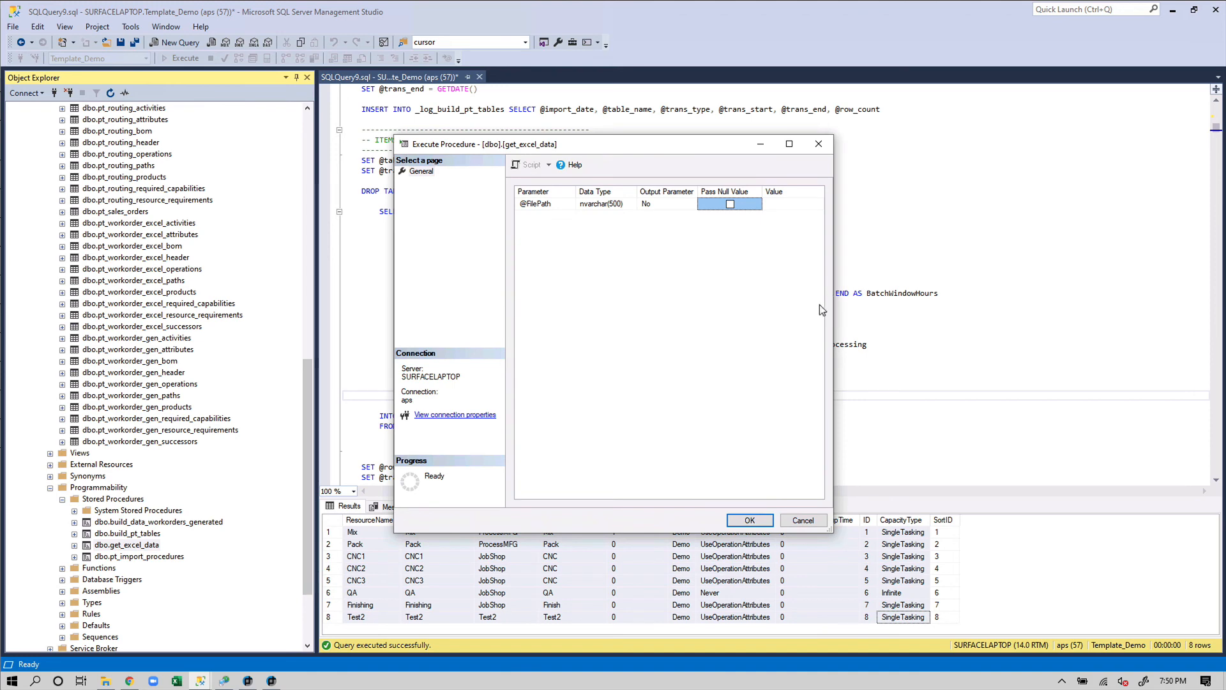
left_click_drag(833, 308, 1098, 314)
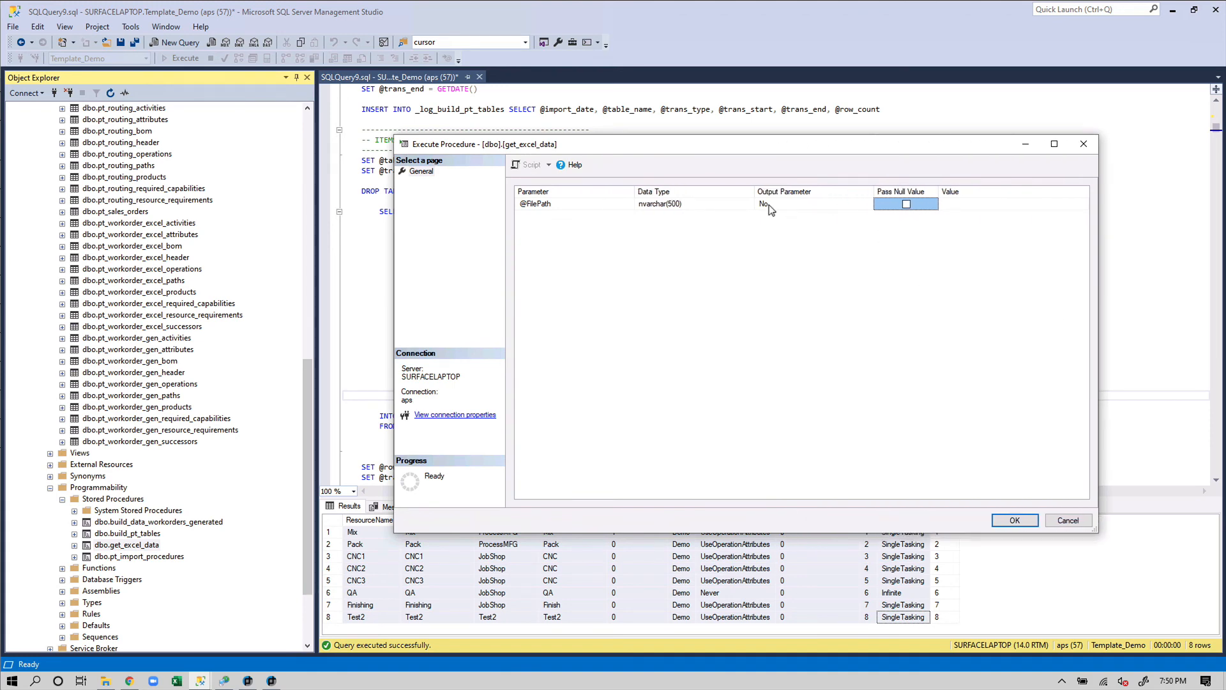
left_click(1067, 520)
left_click_drag(304, 400, 309, 188)
In the data_SalesOrders edit grid, enter NULL as PreCreateWorkOrders for orders 568, 600 and 601, then close the tabs
right_click(143, 329)
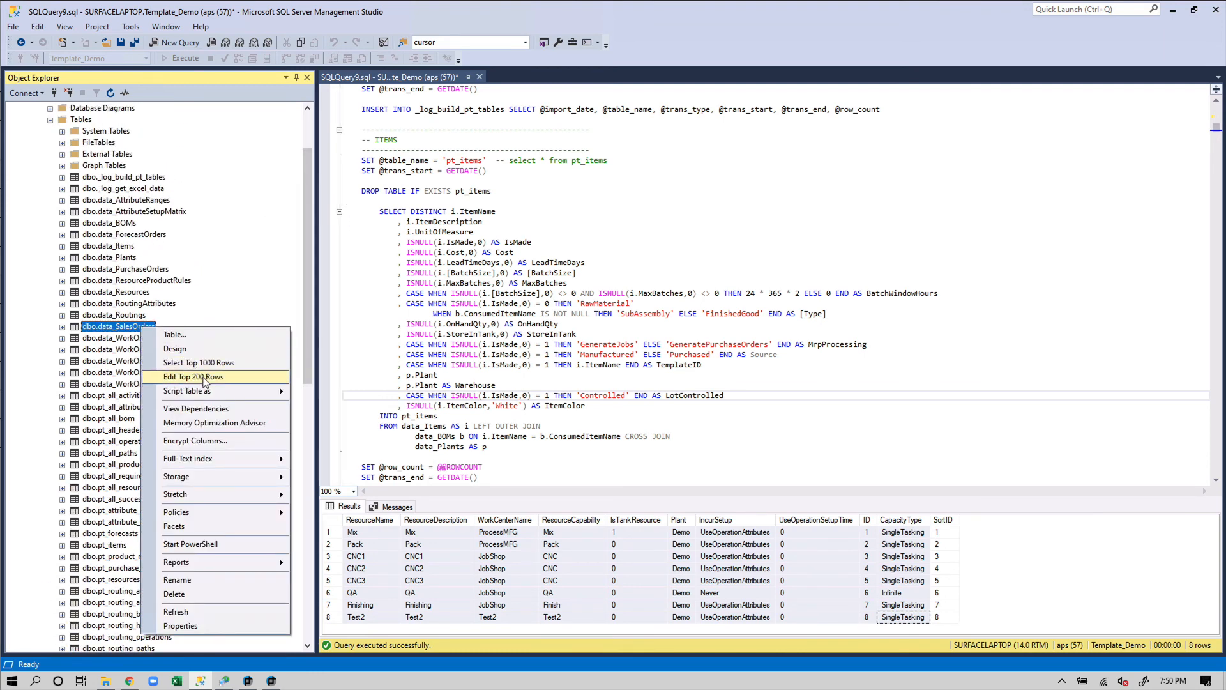
left_click(195, 377)
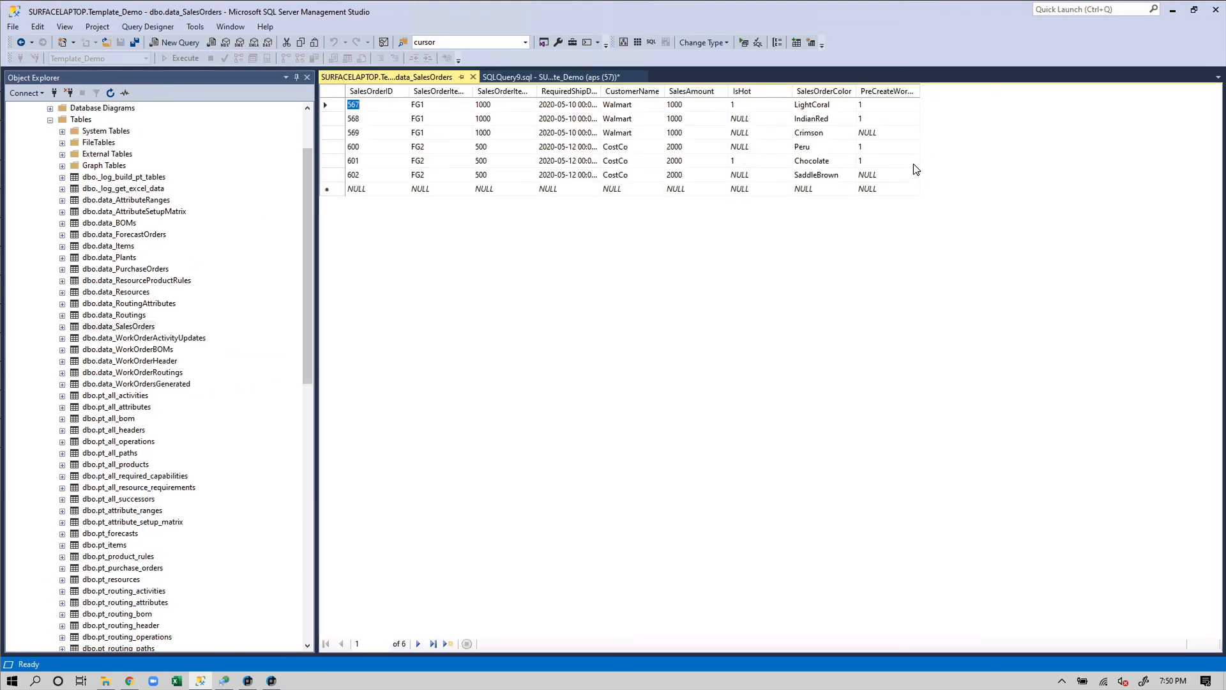
left_click(879, 120)
type("NULL")
left_click(872, 146)
type("NULL")
left_click(876, 159)
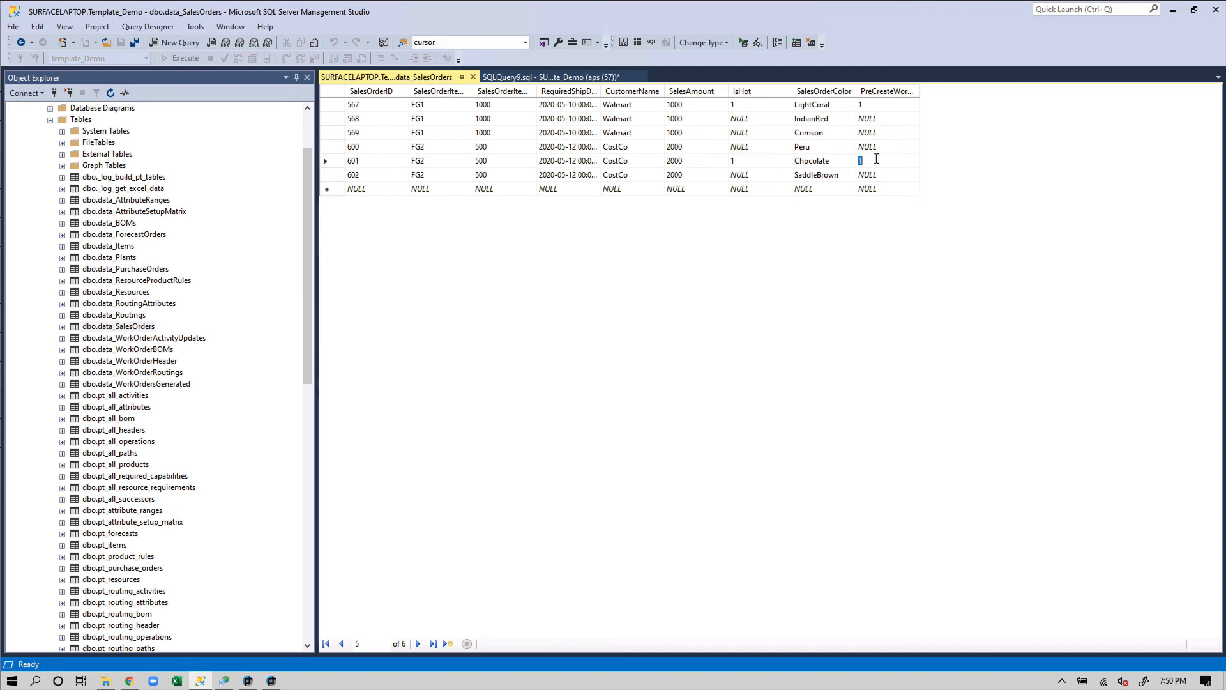
type("NULL")
key("Down")
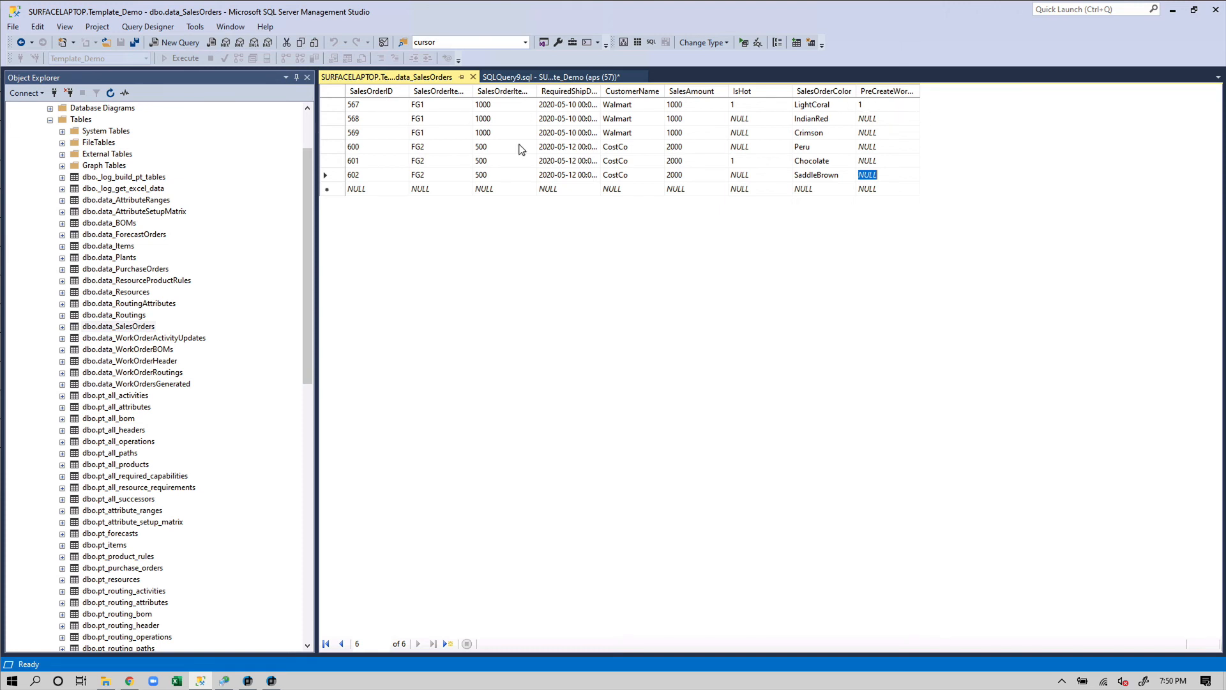
left_click(472, 76)
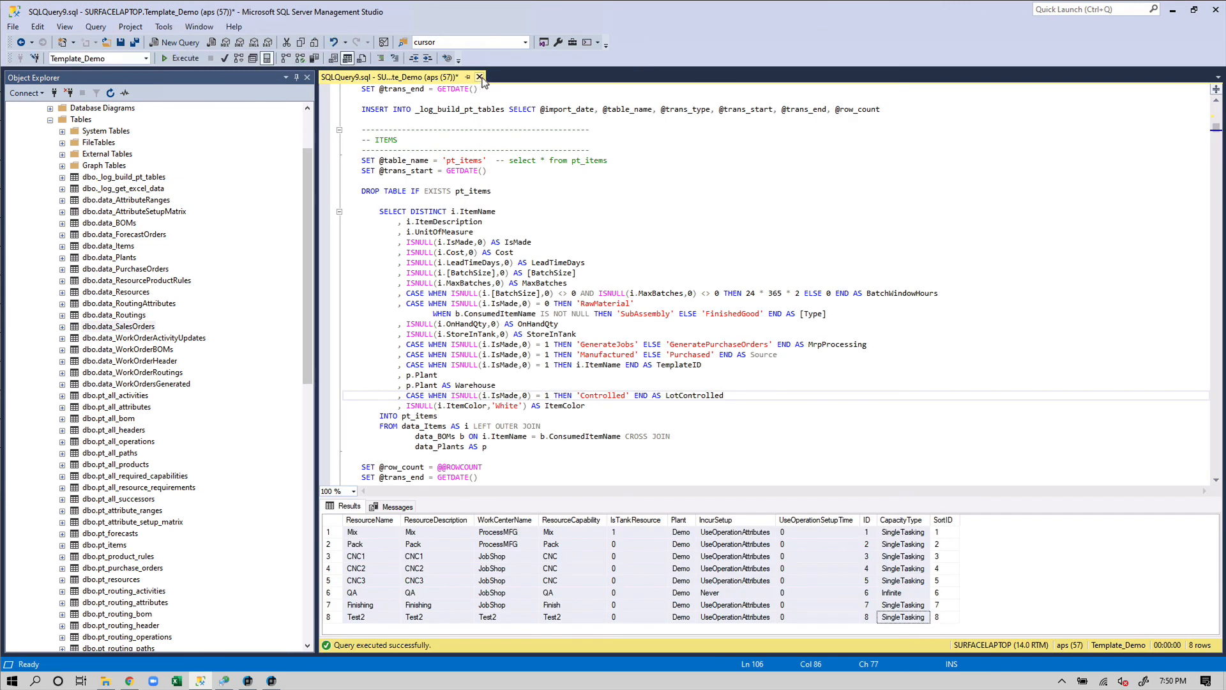
left_click(480, 77)
Discard SQLQuery9 unsaved, execute dbo.build_pt_tables (returns 0), and close its result tab
left_click(659, 416)
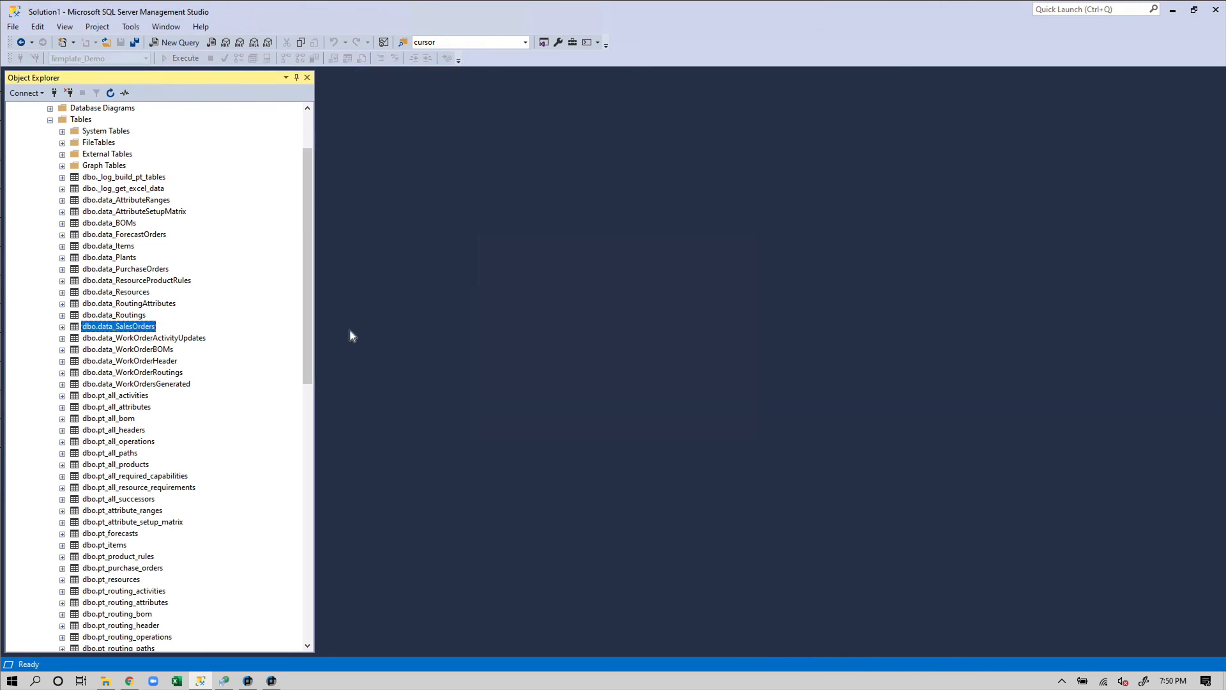
left_click_drag(310, 302, 284, 518)
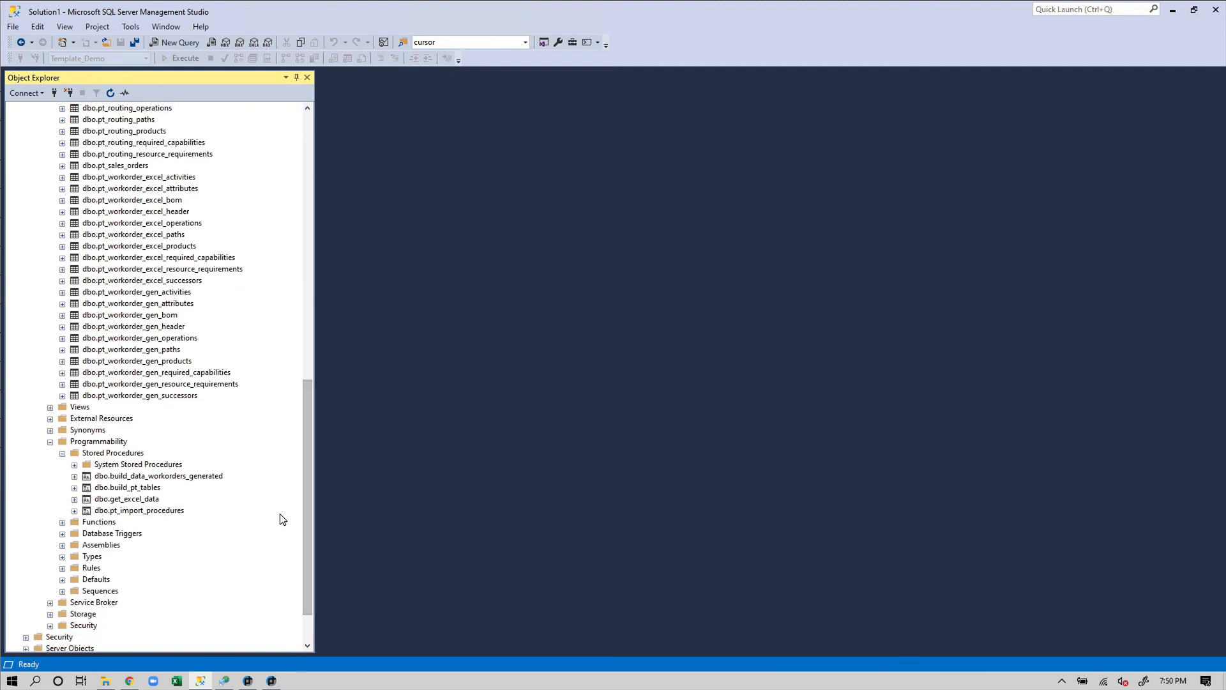
right_click(136, 488)
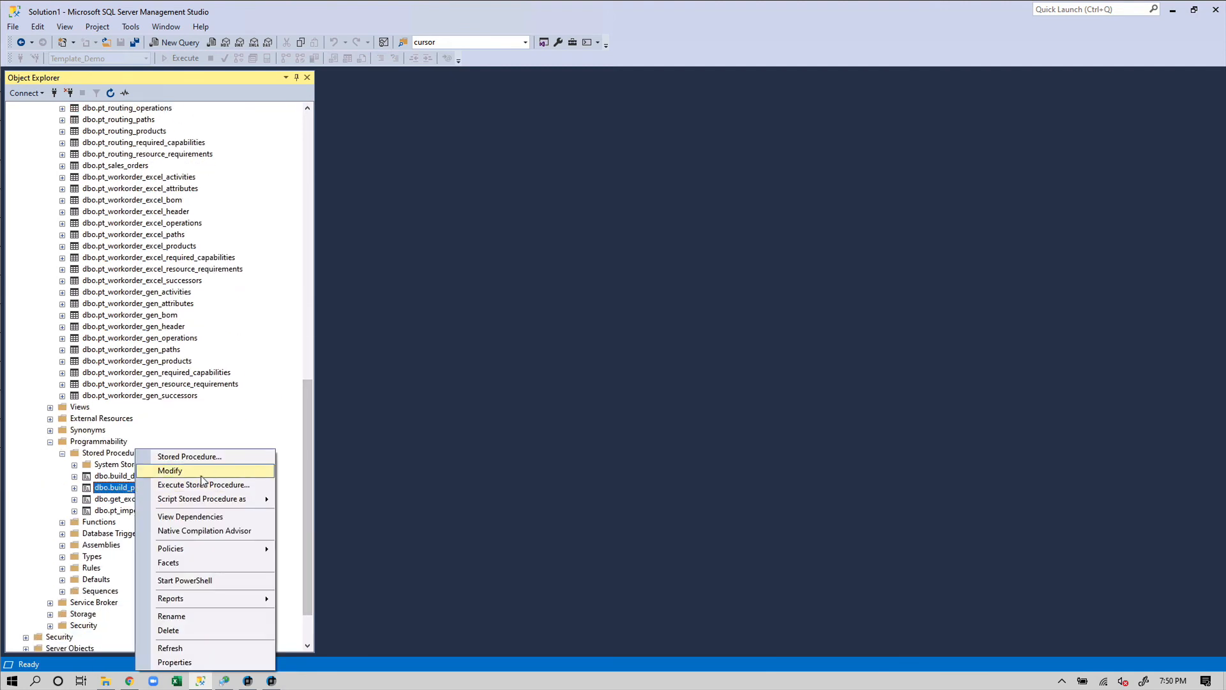
left_click(205, 485)
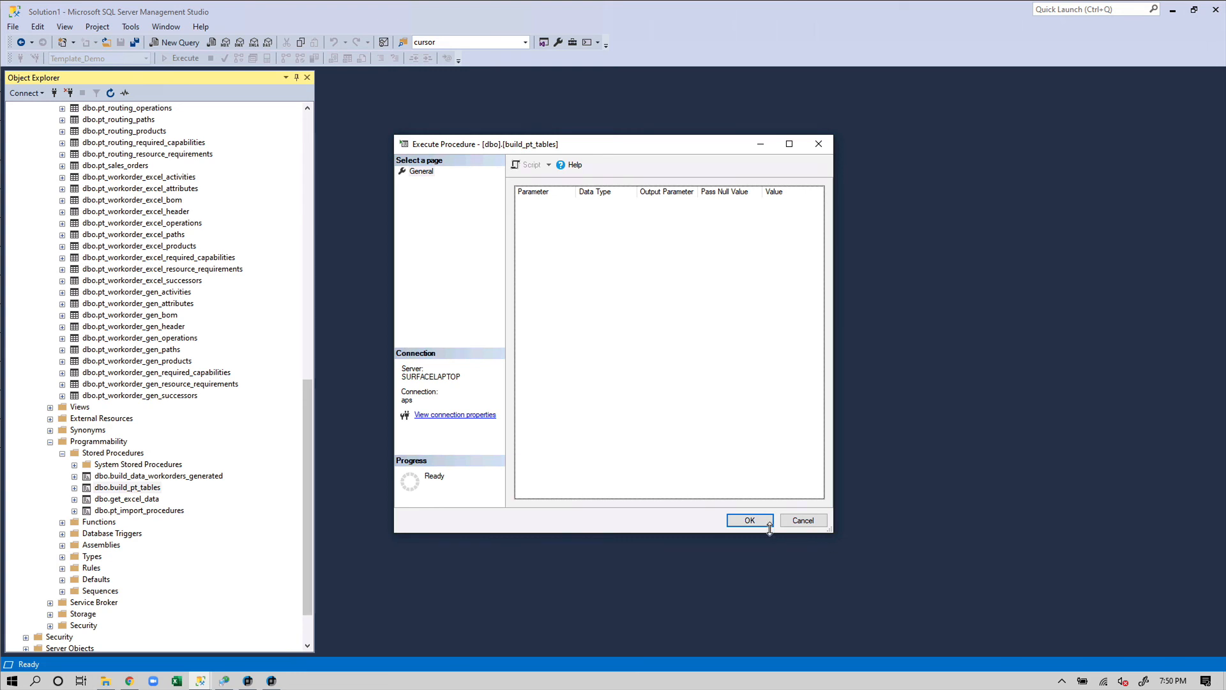
left_click(751, 521)
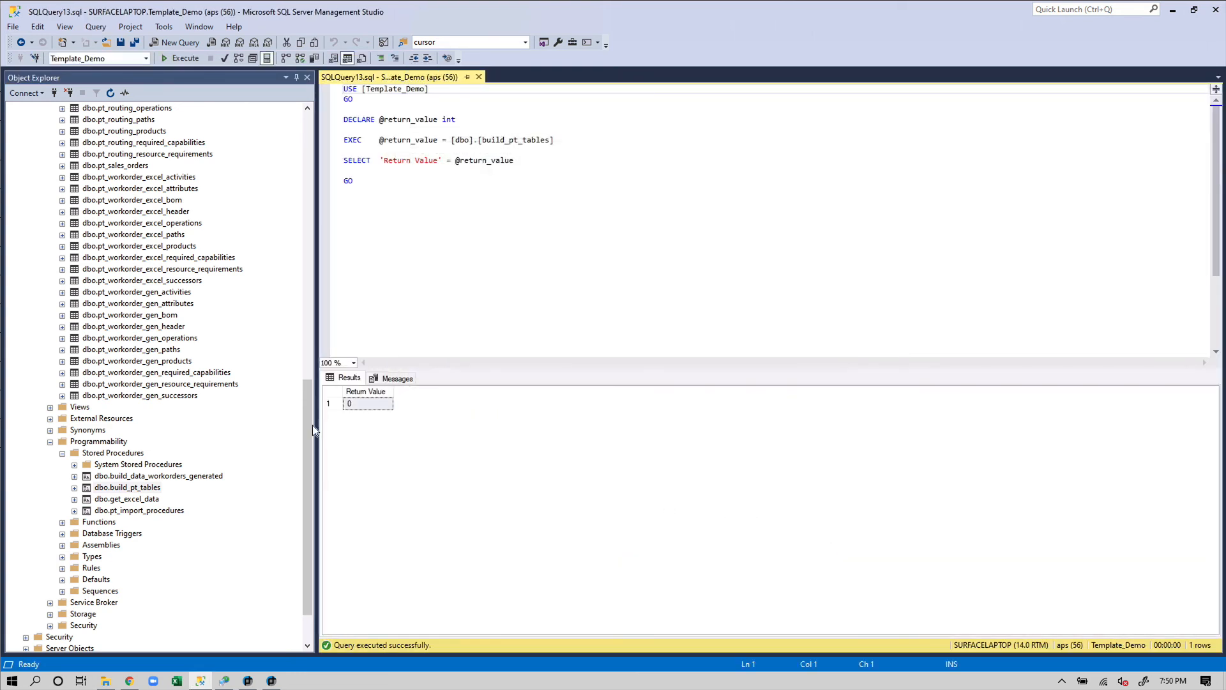
left_click(478, 77)
left_click_drag(312, 388, 311, 332)
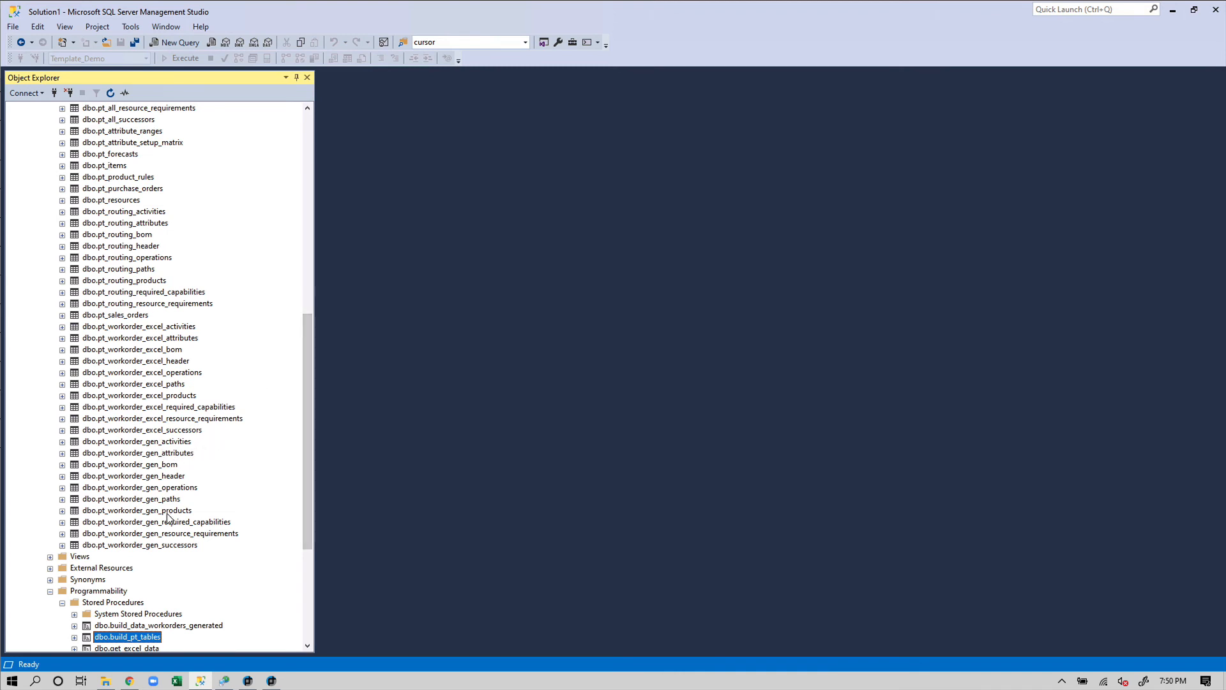
right_click(178, 476)
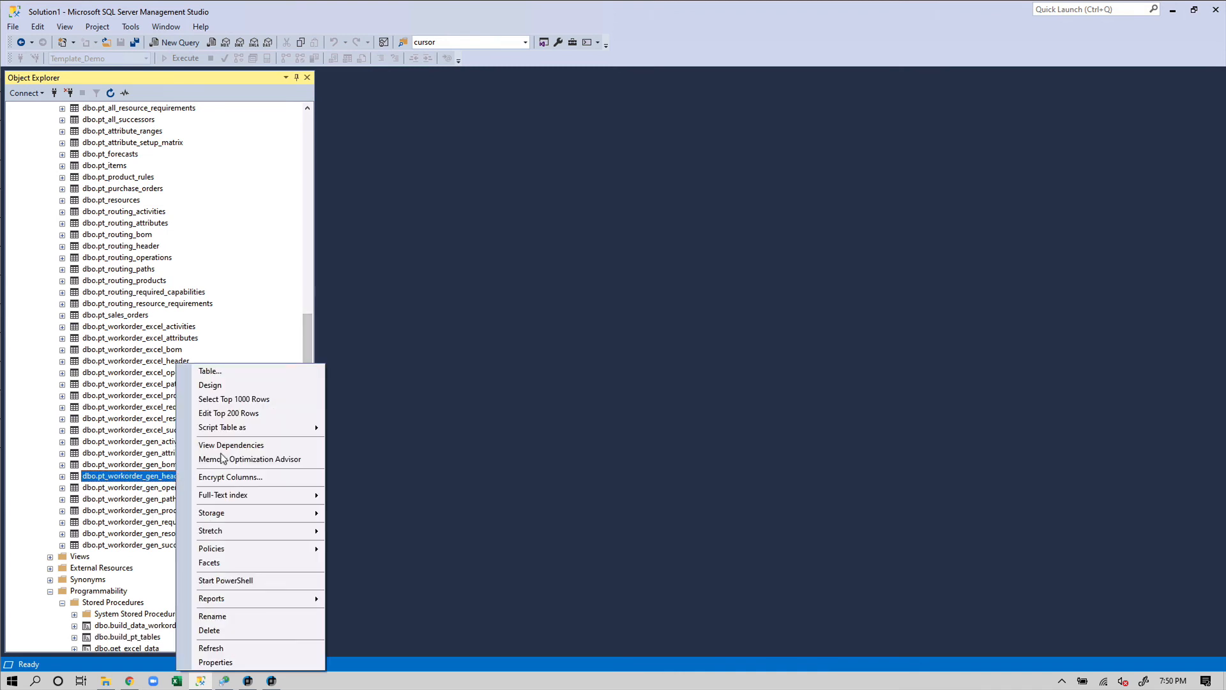
left_click(255, 398)
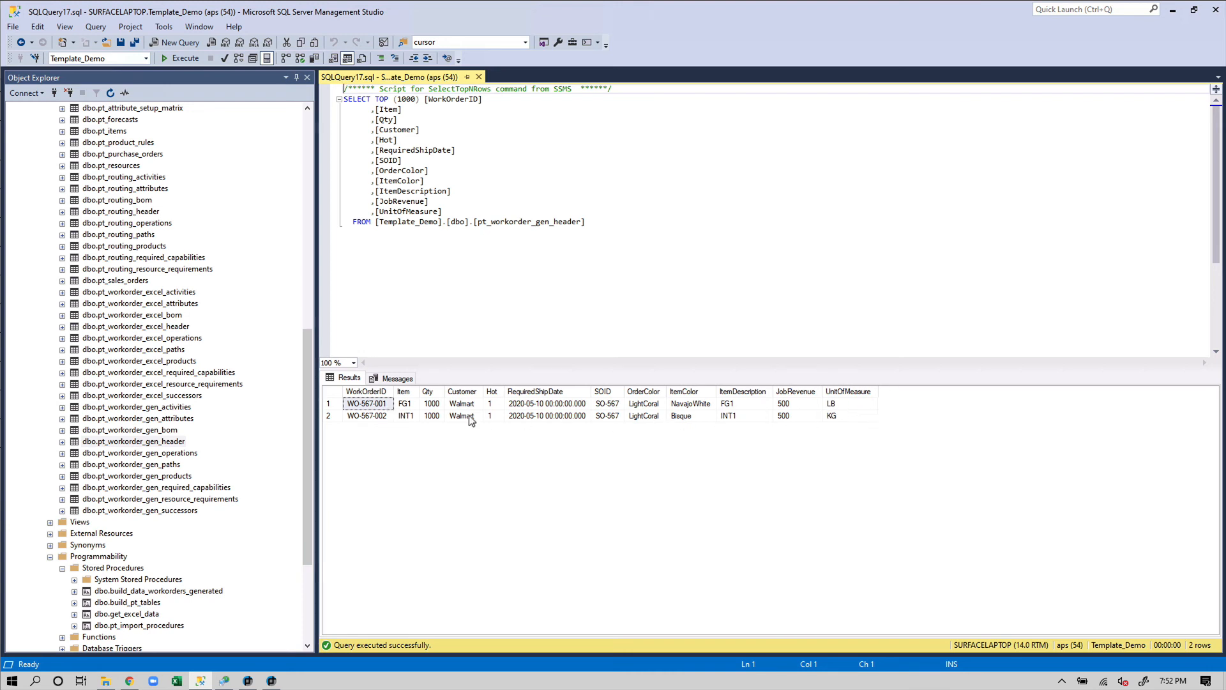
left_click(407, 406)
left_click(406, 416)
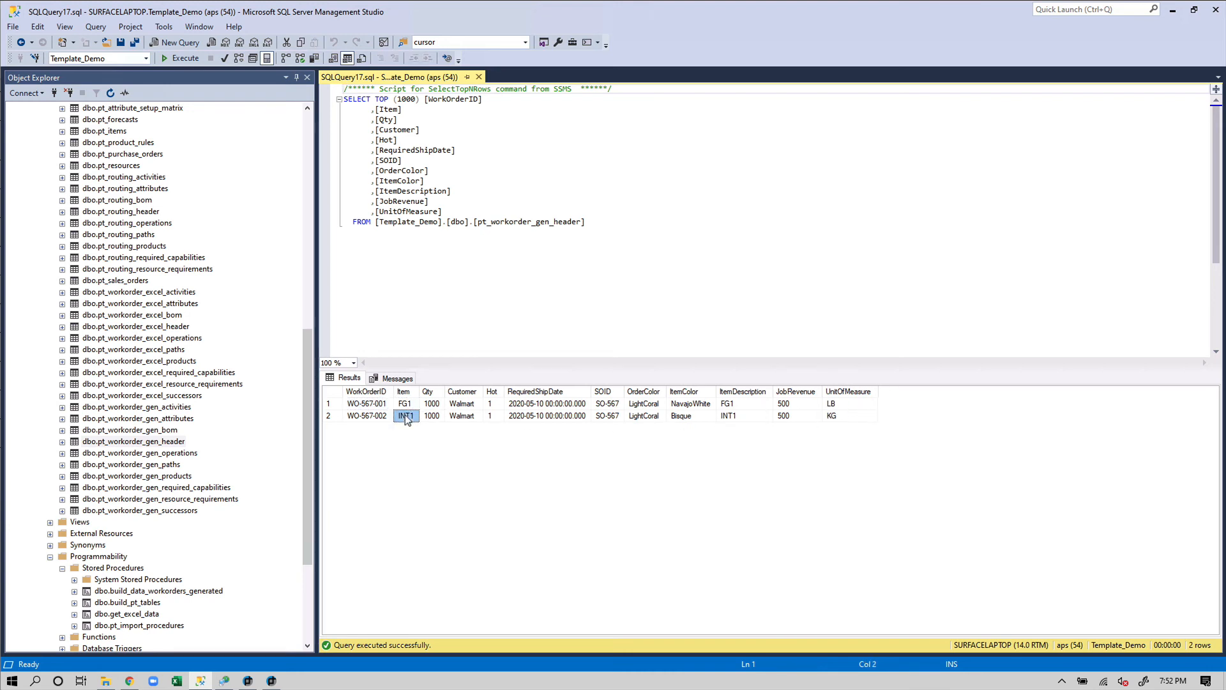
right_click(172, 432)
left_click(289, 401)
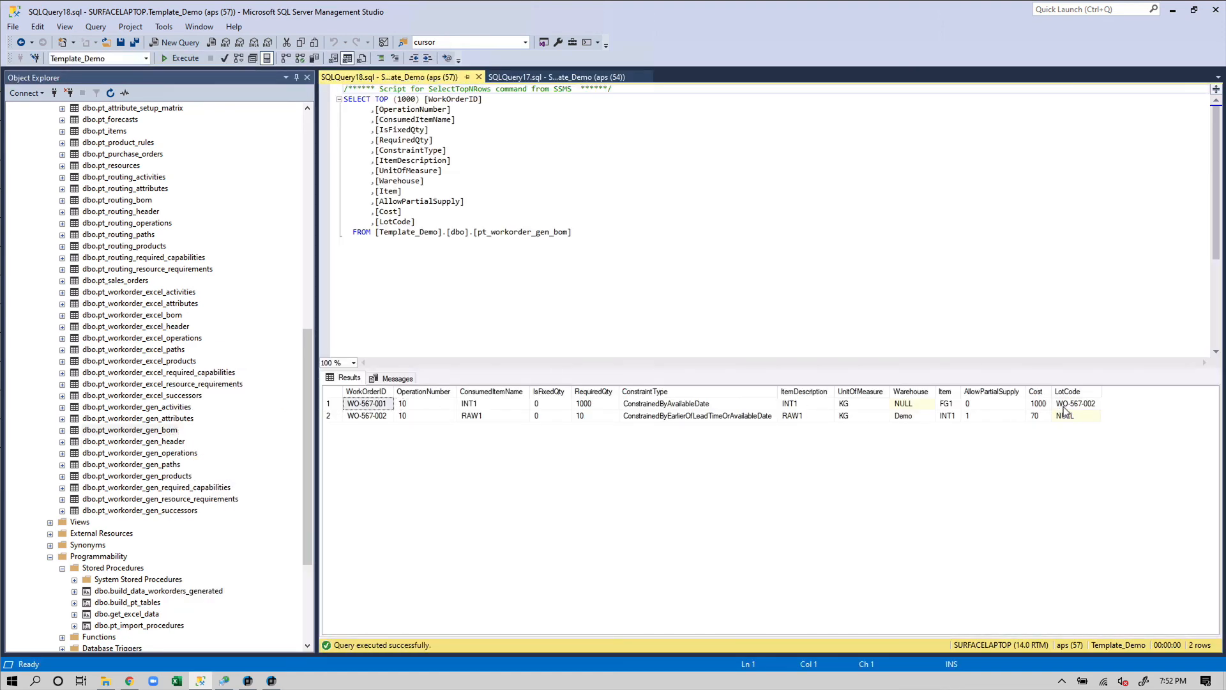
left_click(1065, 405)
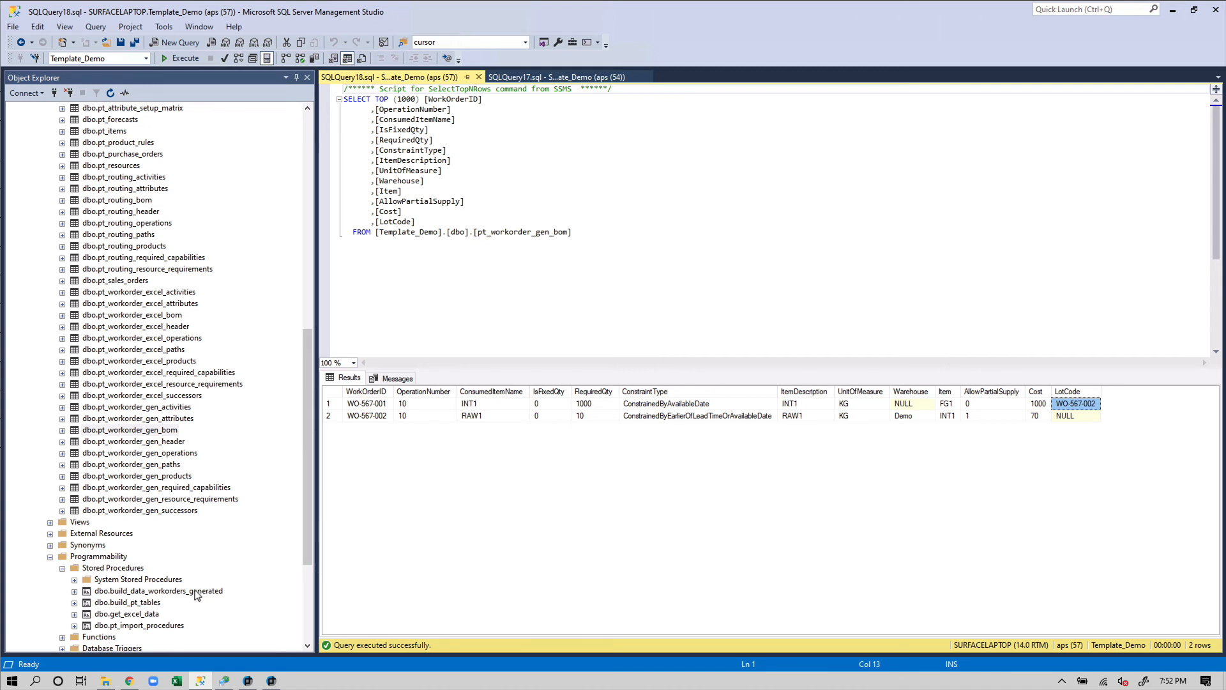
left_click(195, 591)
right_click(196, 591)
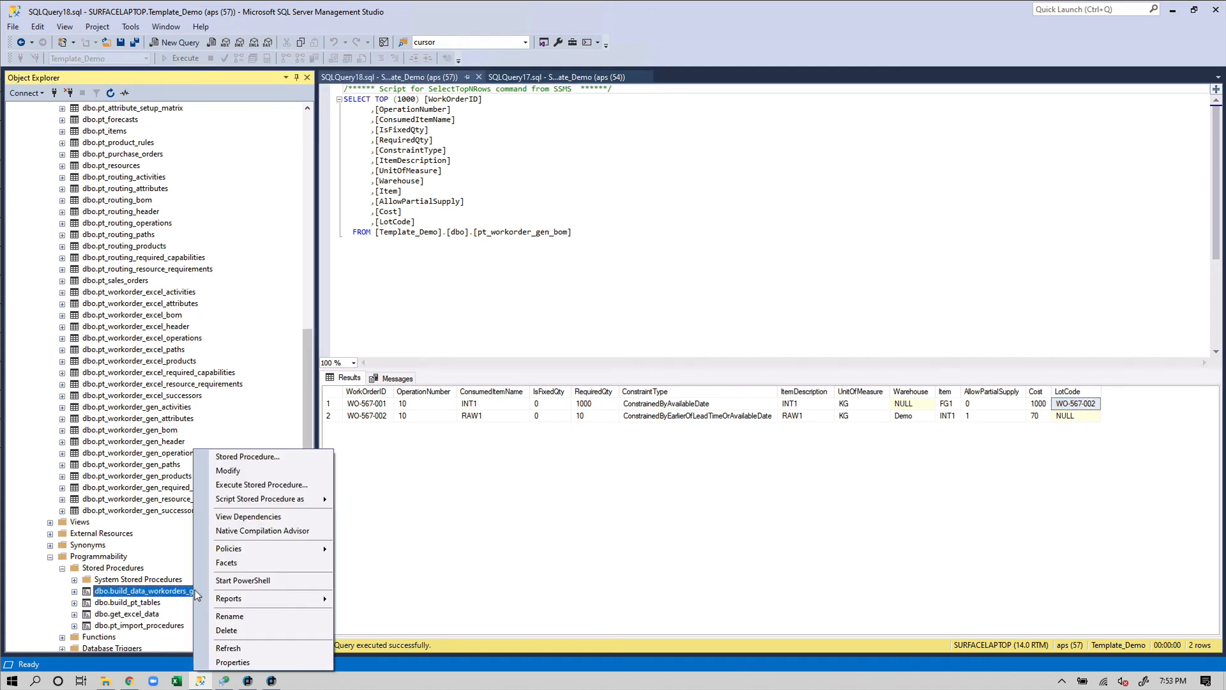
left_click(244, 484)
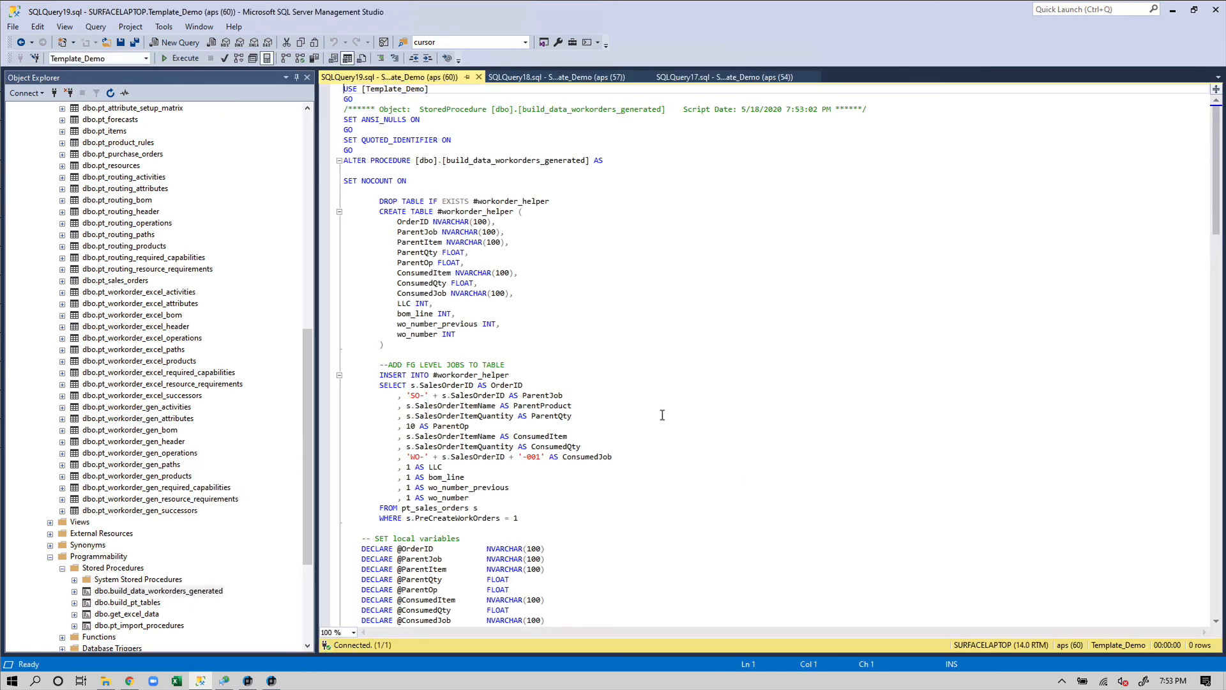
scroll(662, 415, "down", 3)
scroll(640, 367, "down", 13)
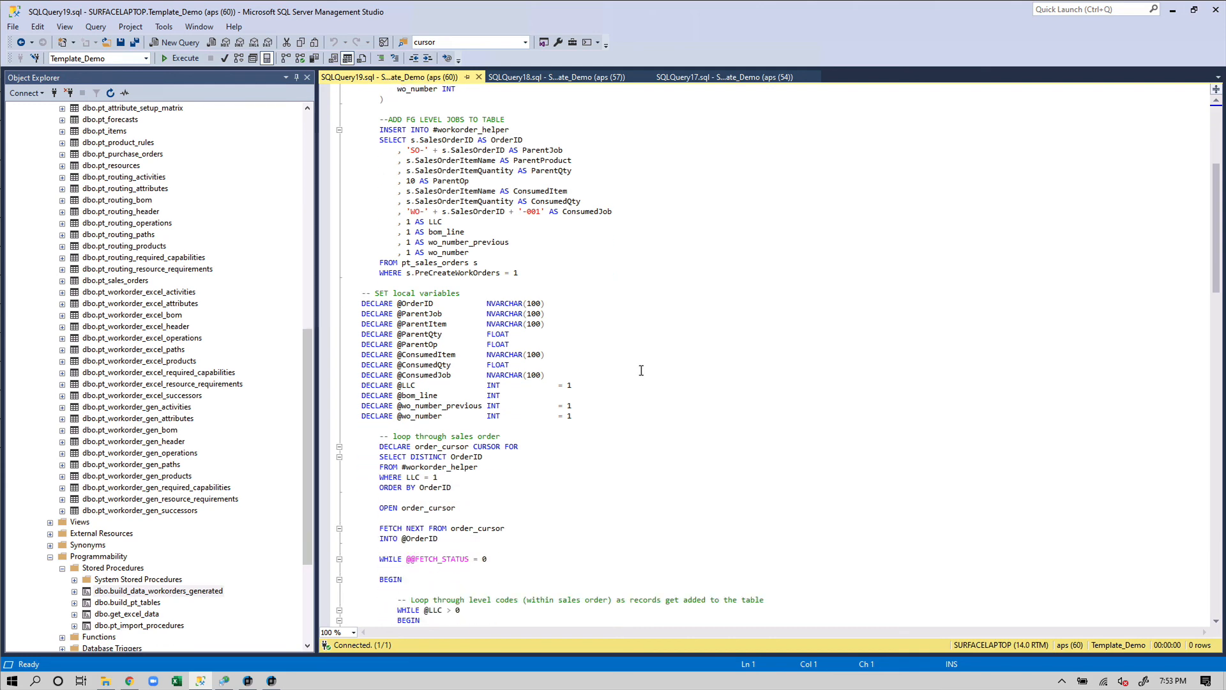
scroll(640, 370, "down", 2)
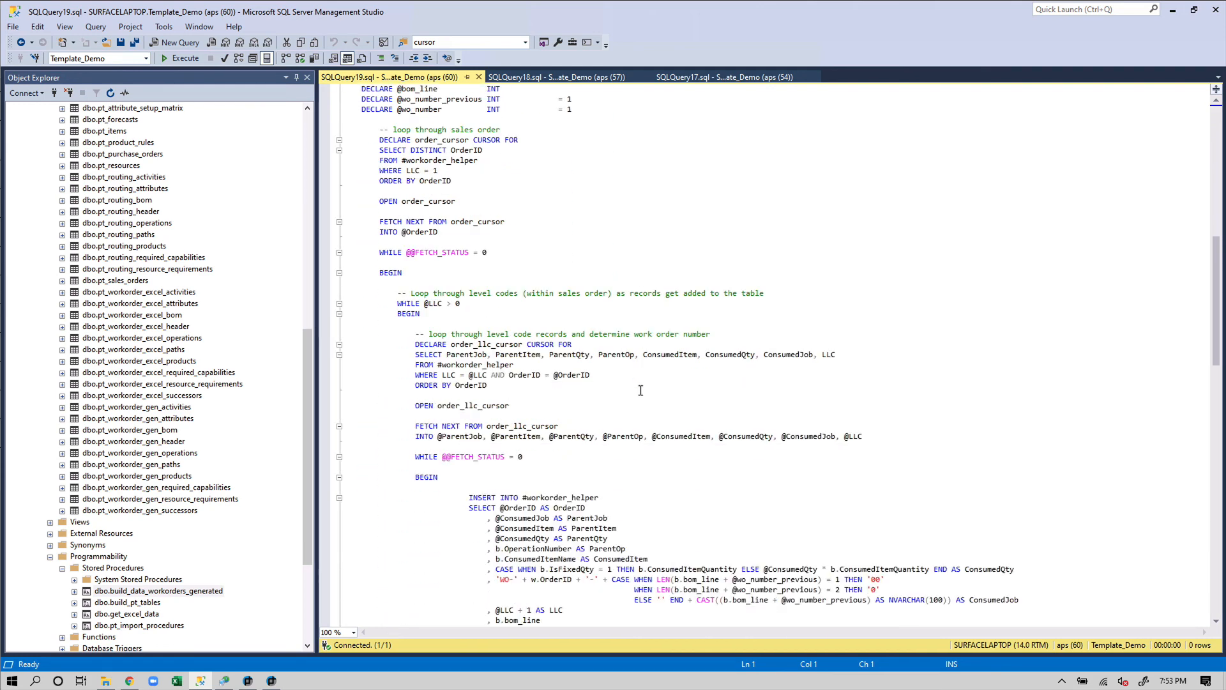
scroll(640, 390, "down", 16)
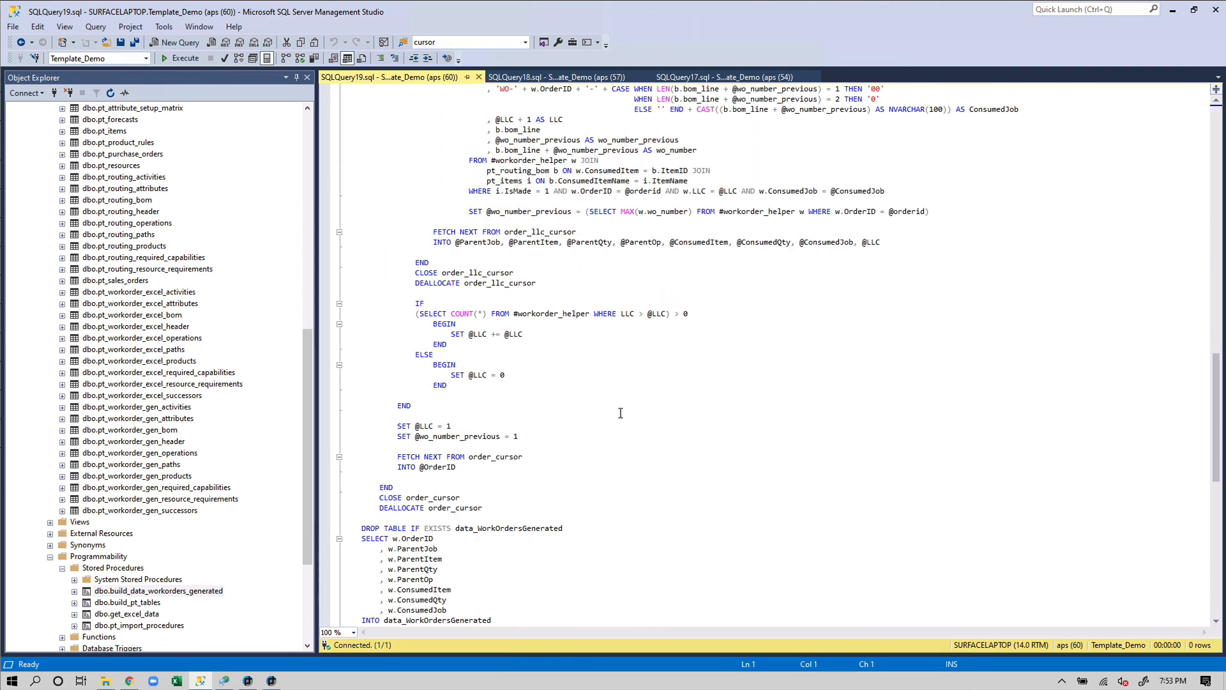
scroll(620, 413, "down", 6)
scroll(617, 416, "up", 14)
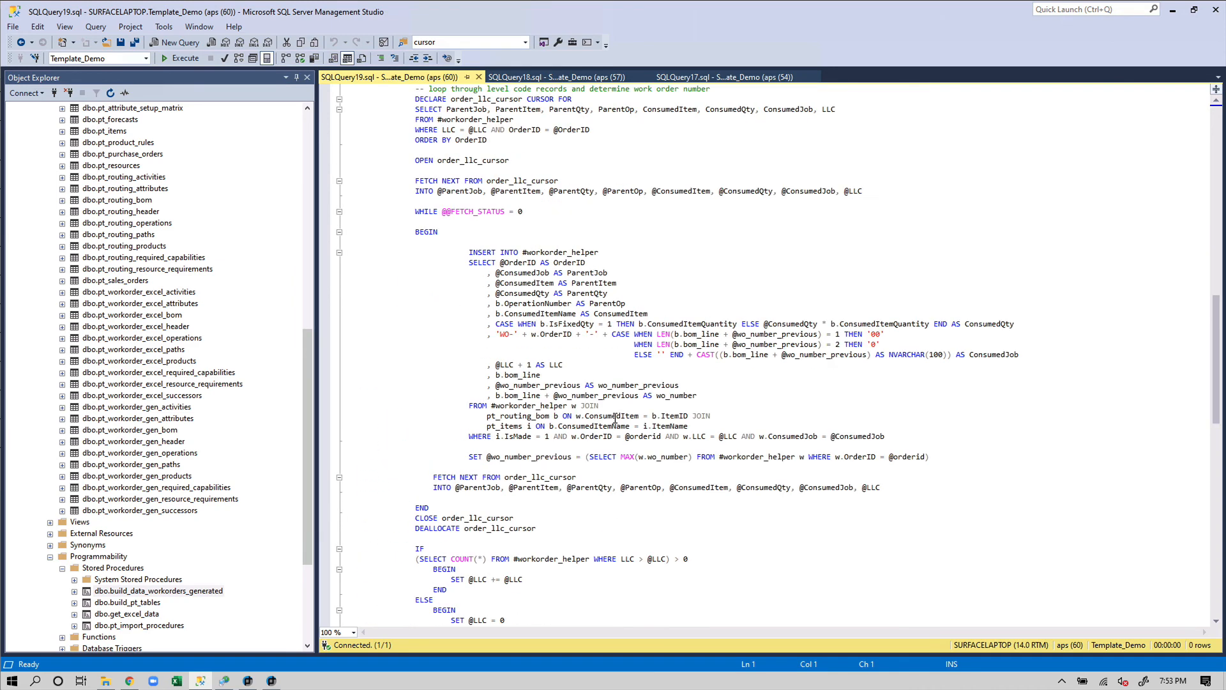
scroll(615, 419, "up", 16)
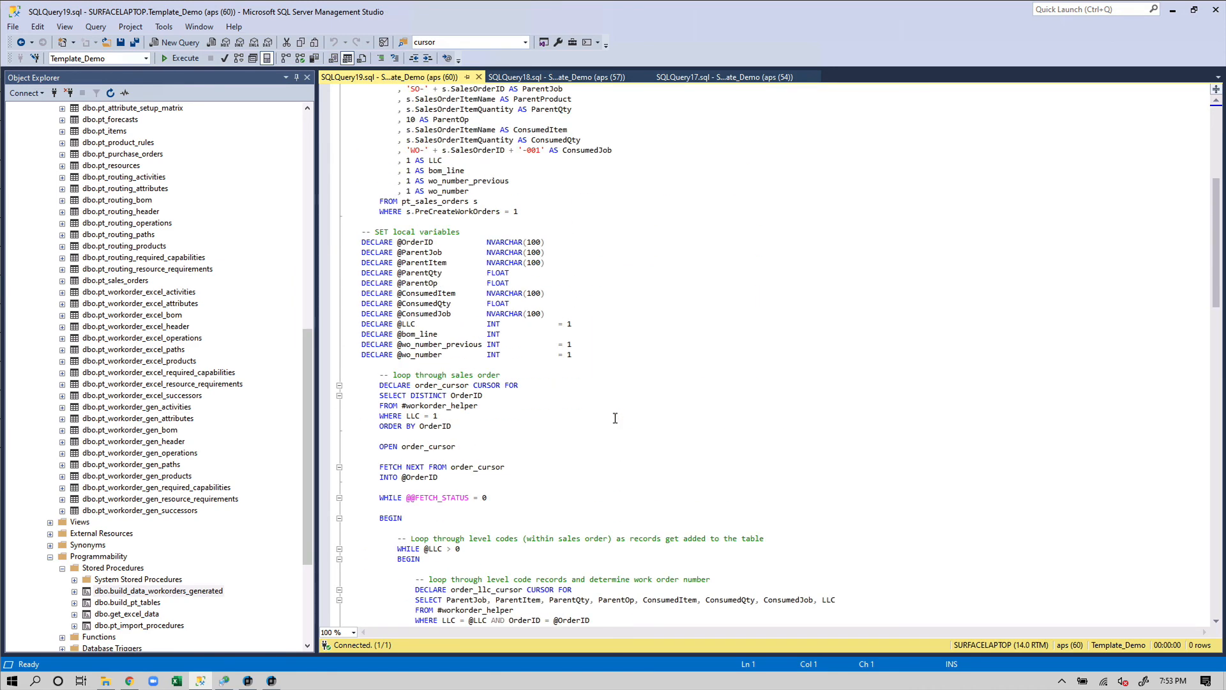
scroll(615, 418, "up", 10)
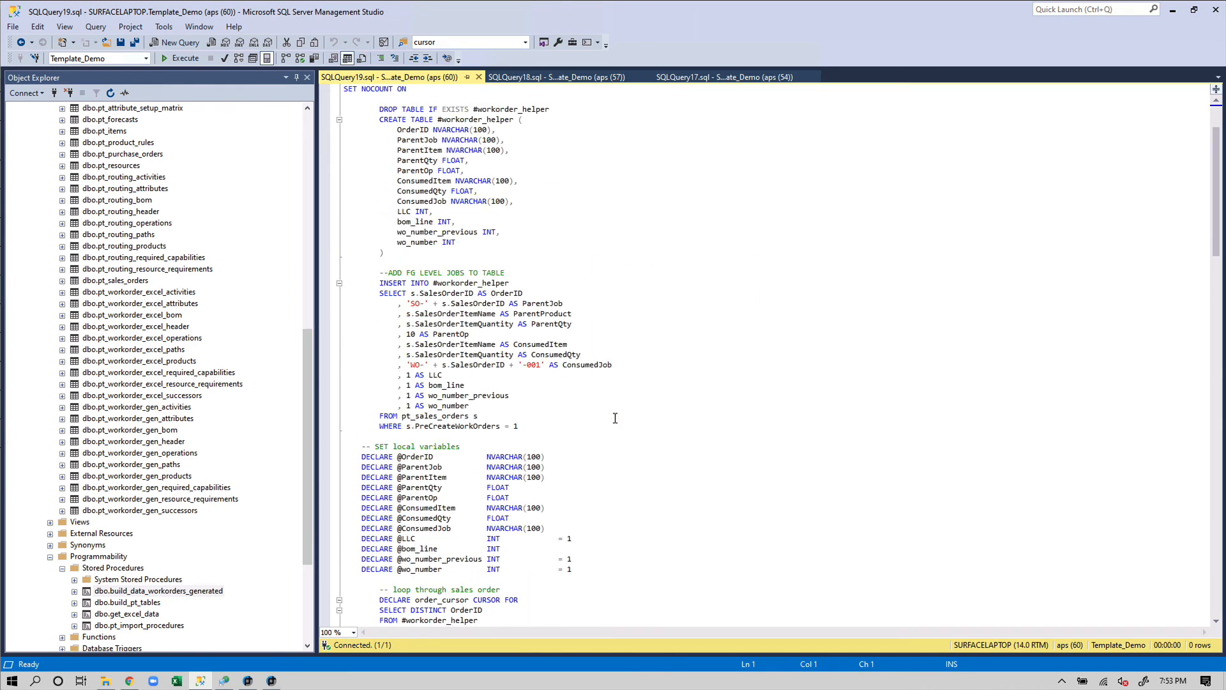
left_click(479, 77)
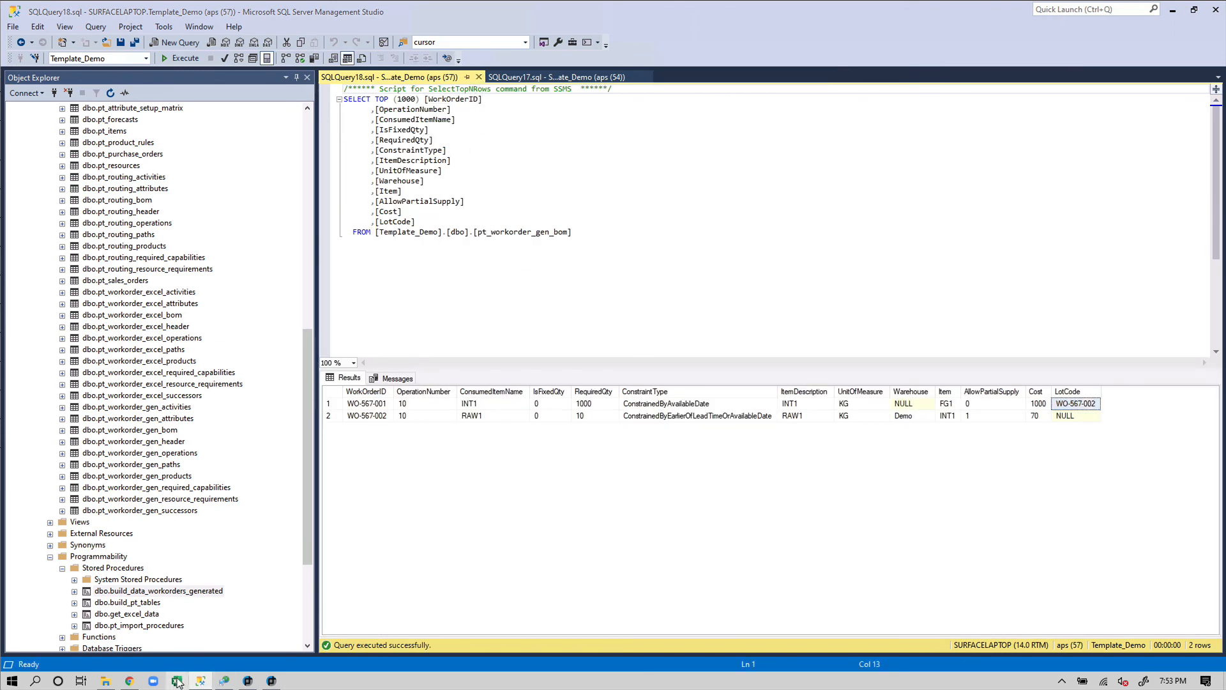
Reopen Template_Demo.xlsx and check that SalesOrders cell I2 holds PreCreateWorkOrders 1
right_click(177, 681)
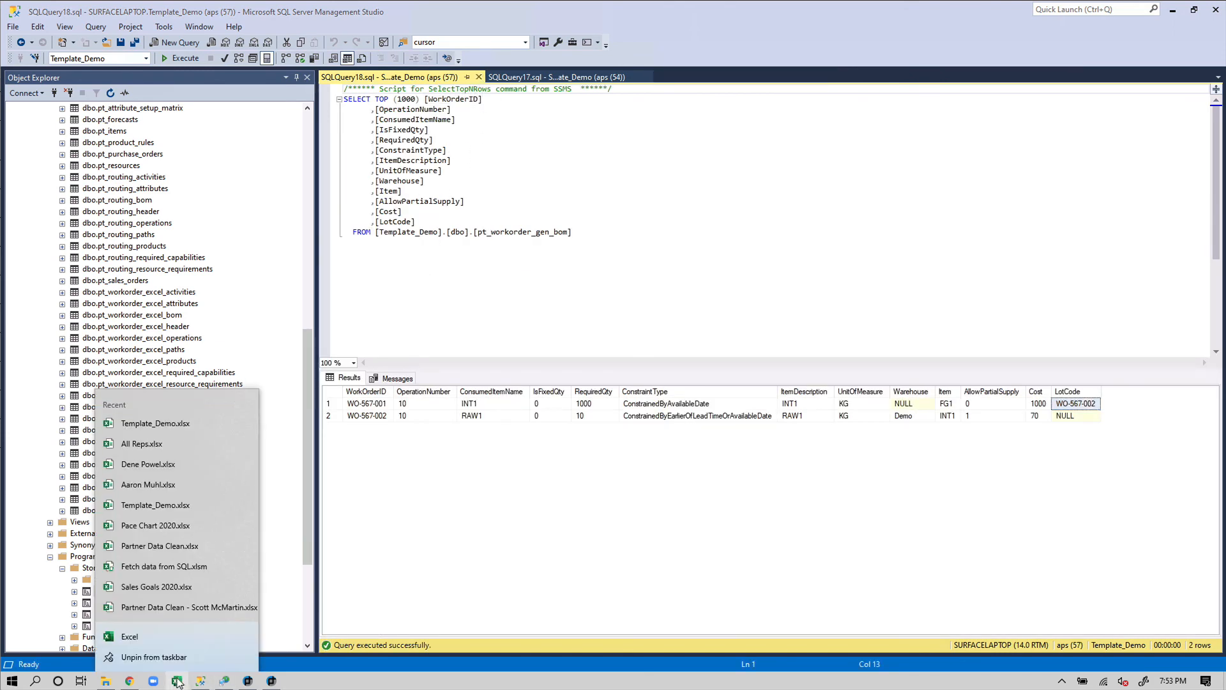
left_click(169, 423)
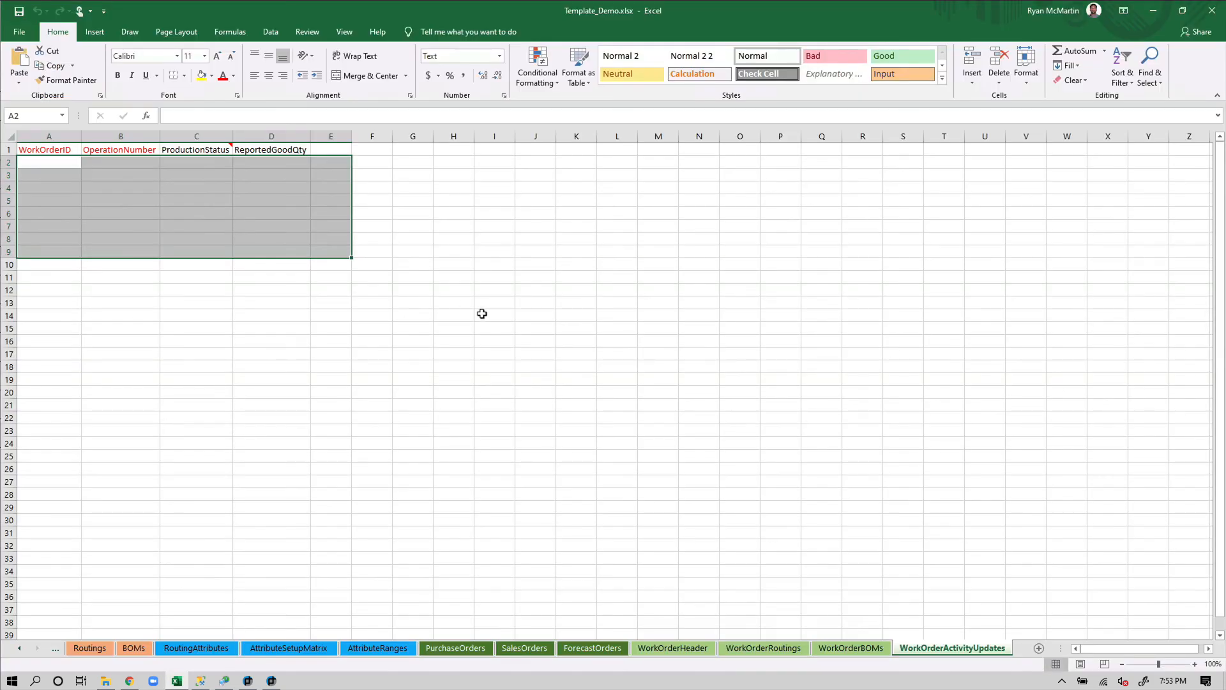
left_click(524, 647)
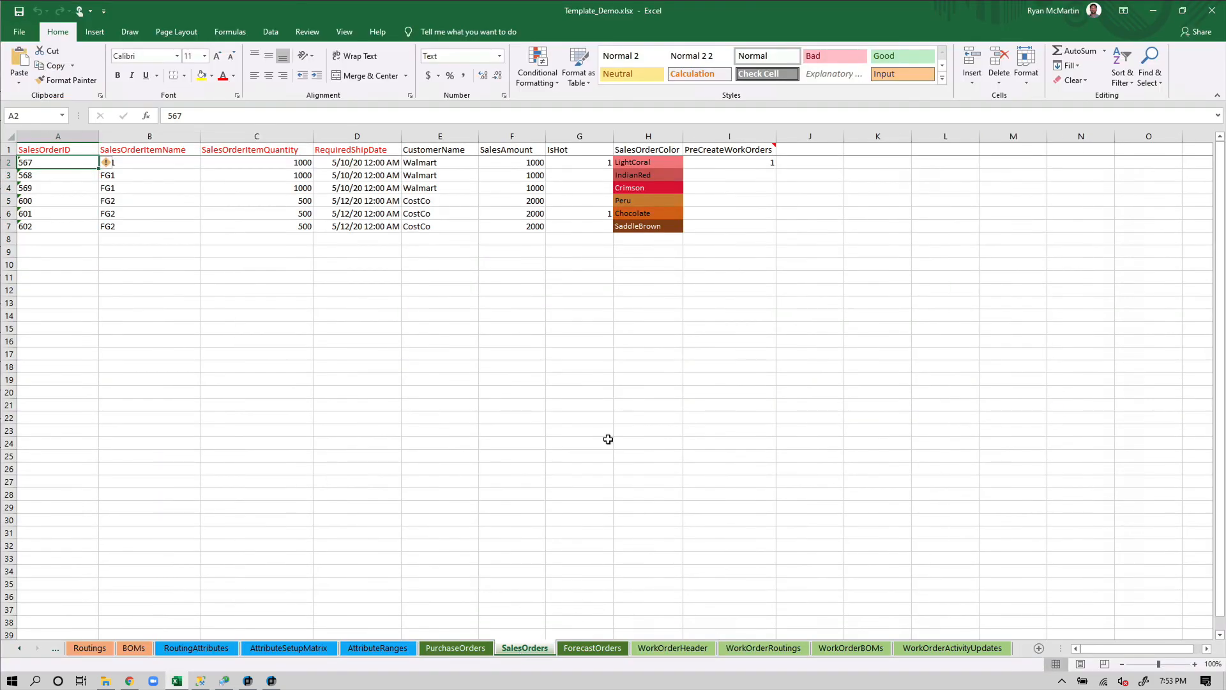
left_click(742, 162)
mouse_move(729, 152)
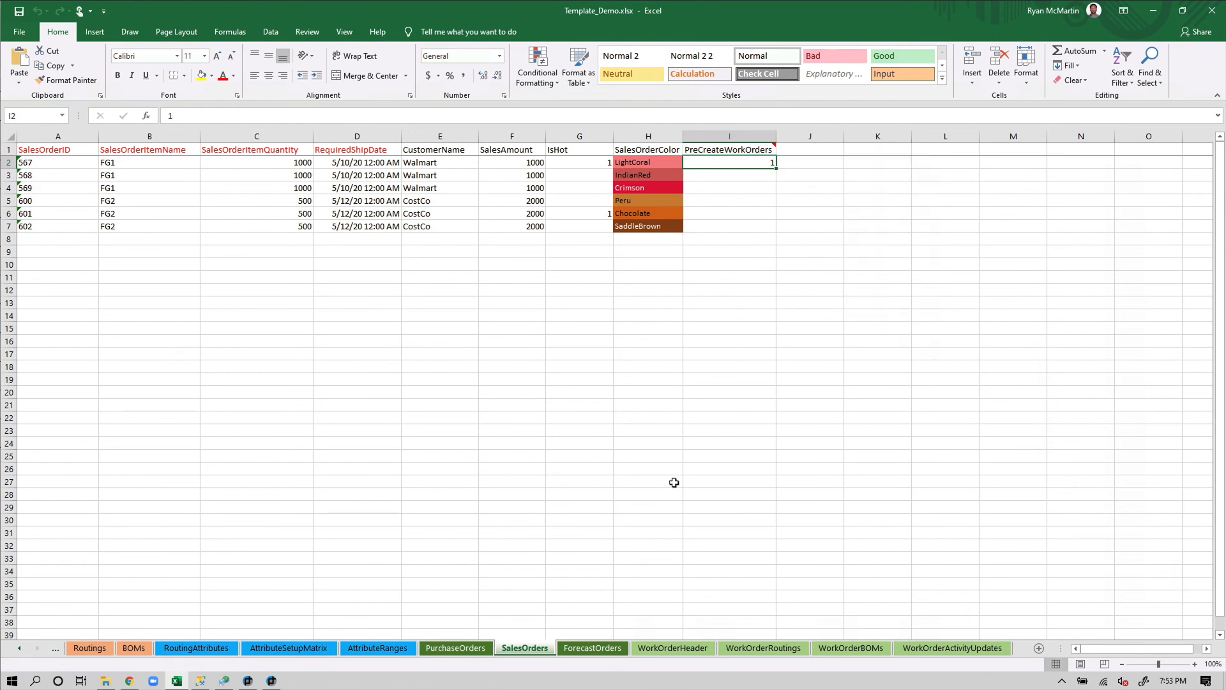
Enter 567 as the LinkedSalesOrderID in WorkOrderHeader cell I2
left_click(678, 648)
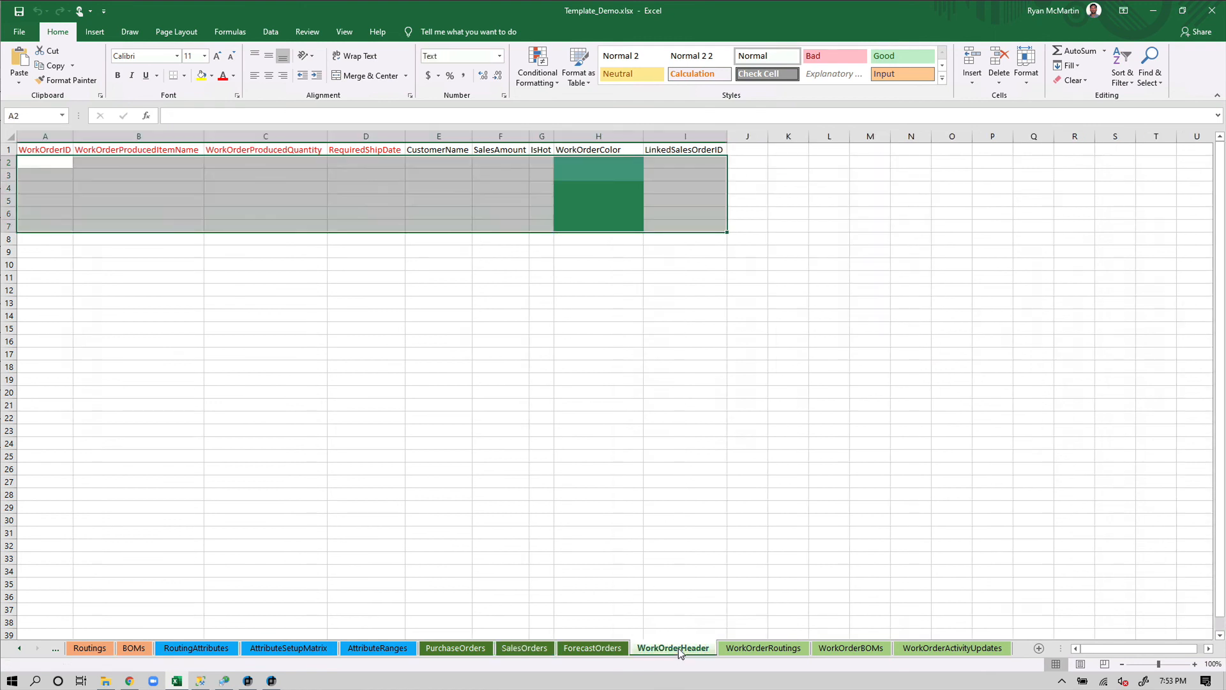
left_click(692, 168)
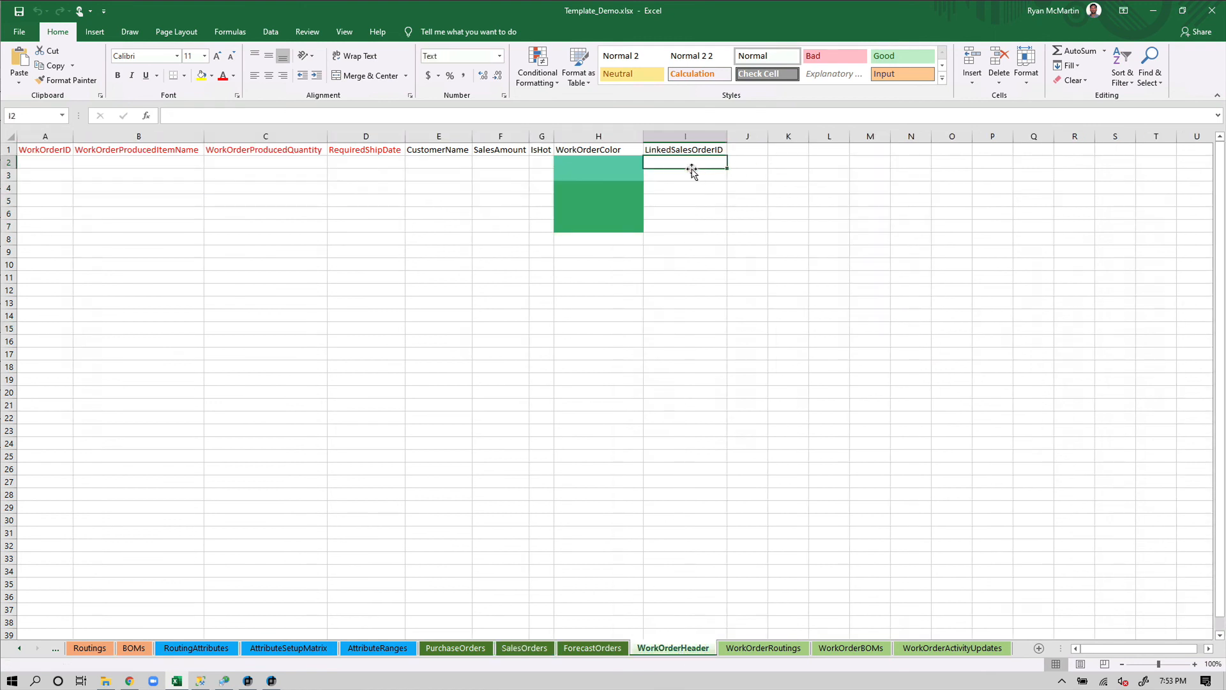
left_click(524, 647)
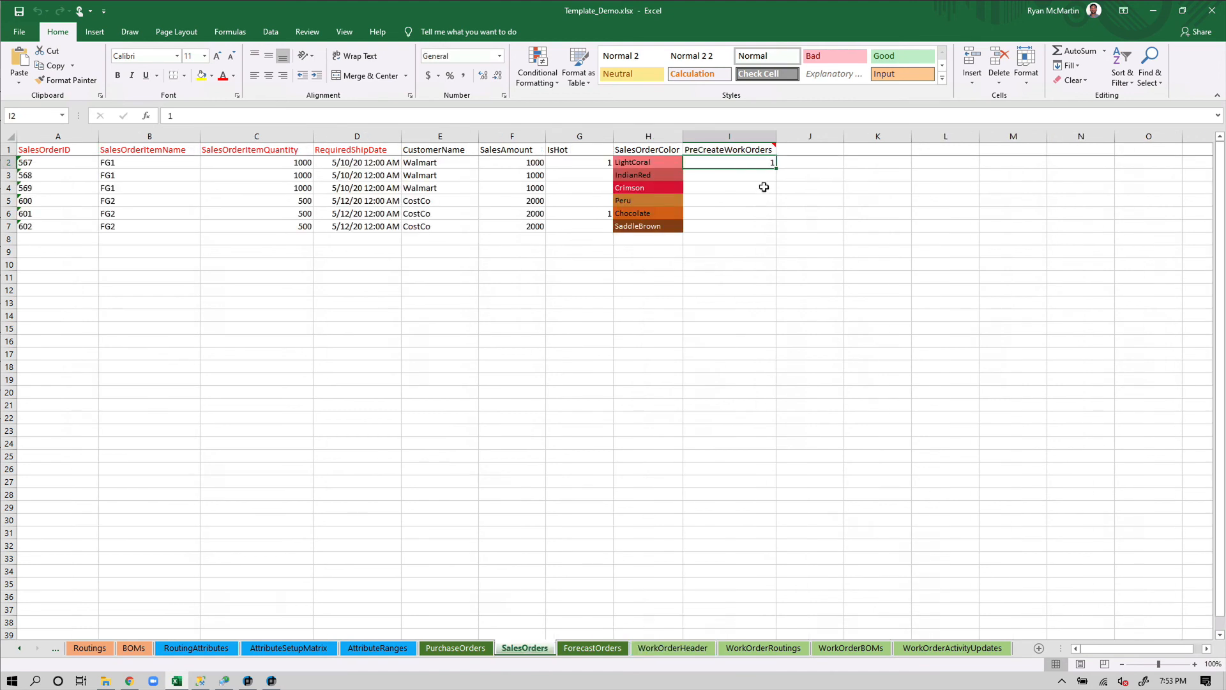
left_click(65, 164)
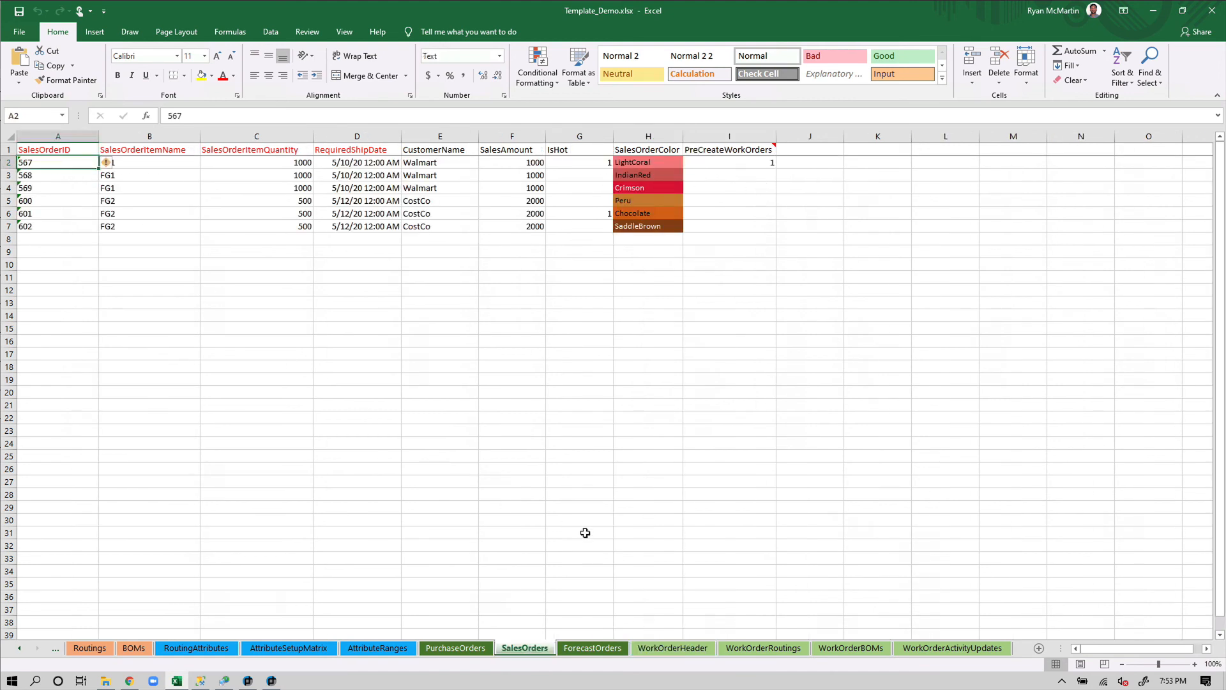
left_click(675, 648)
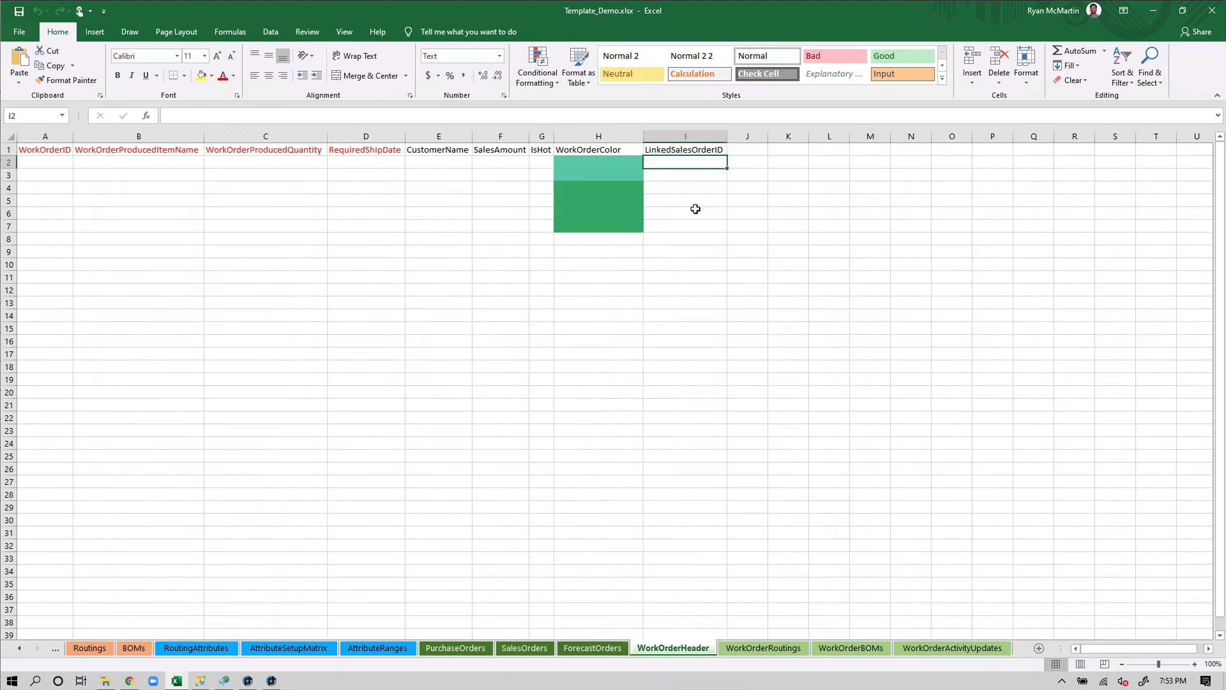
type("567")
left_click(710, 262)
left_click(695, 162)
left_click(666, 190)
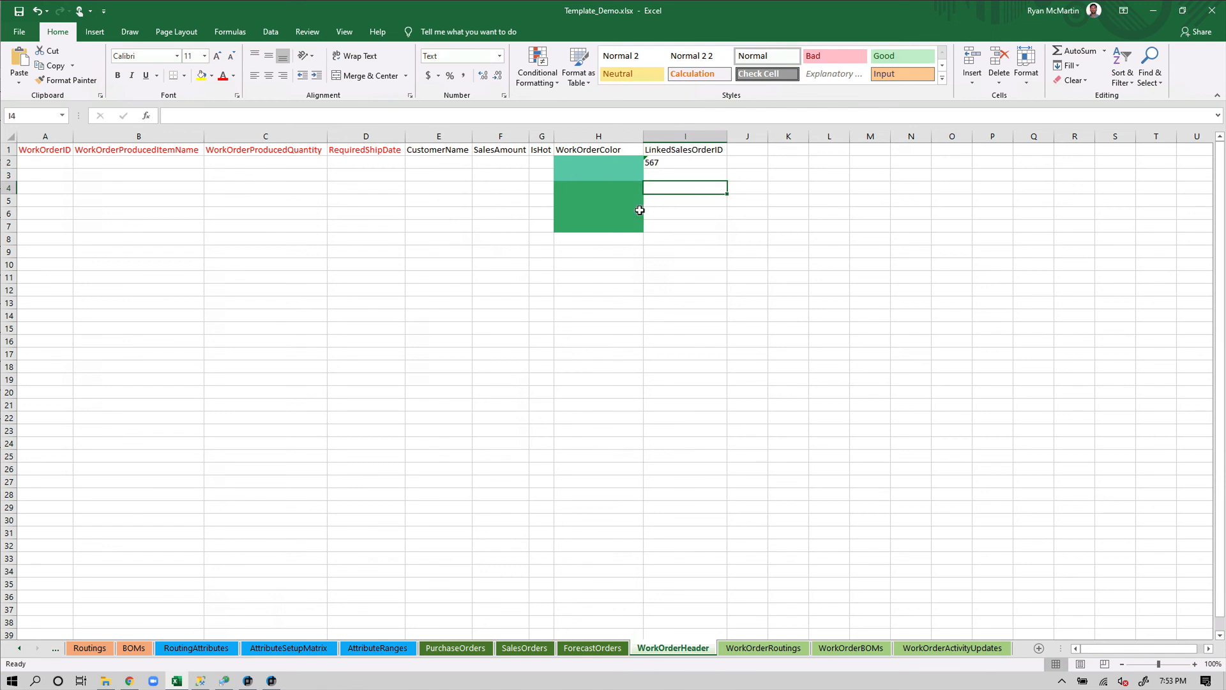
left_click(679, 163)
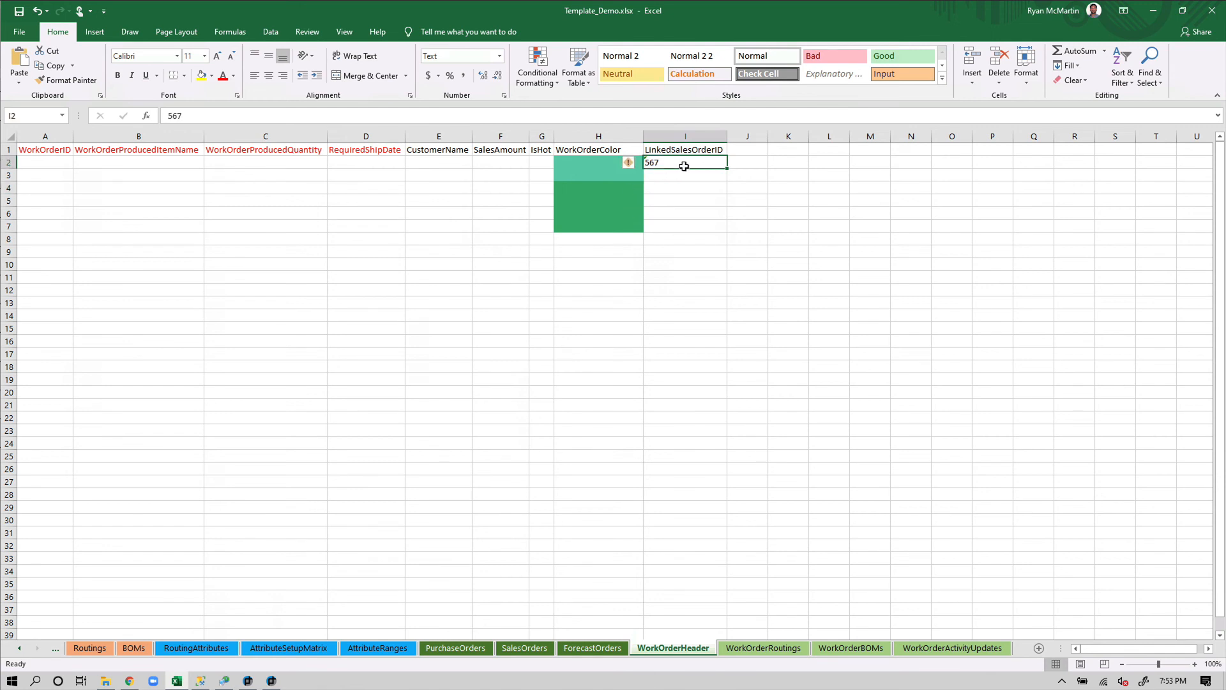
Compare with SalesOrders, then clear the 567 from WorkOrderHeader I2 and return to SalesOrders
left_click(533, 646)
left_click(711, 163)
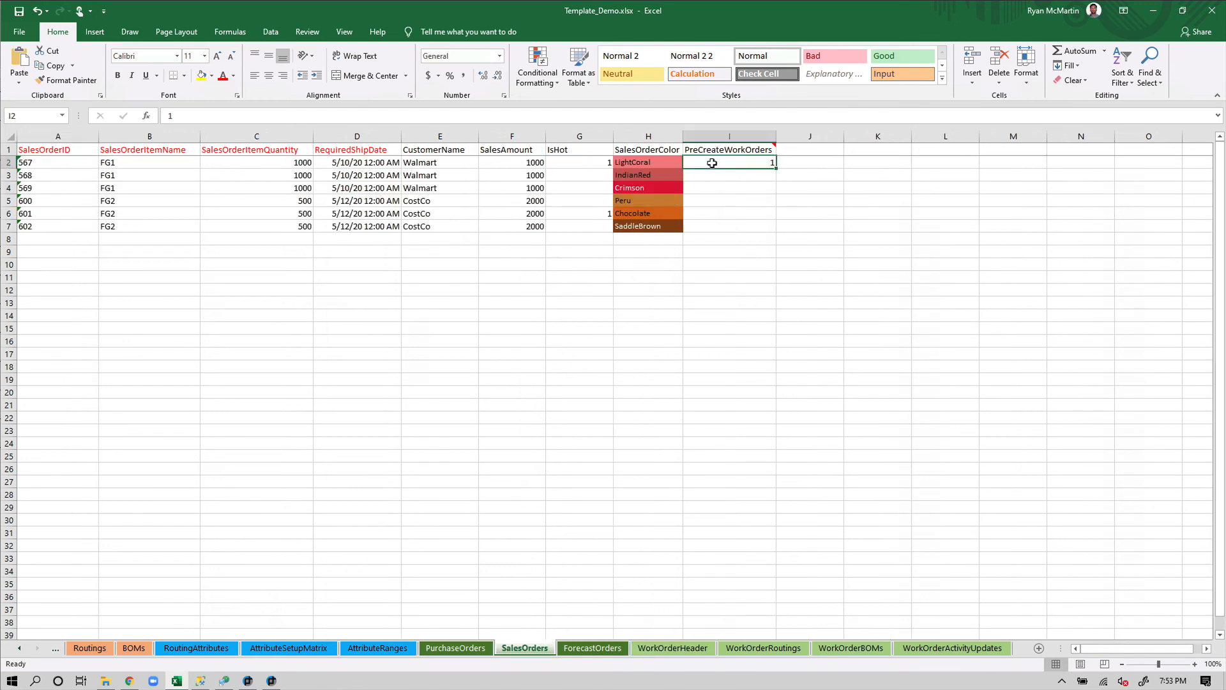
left_click(690, 650)
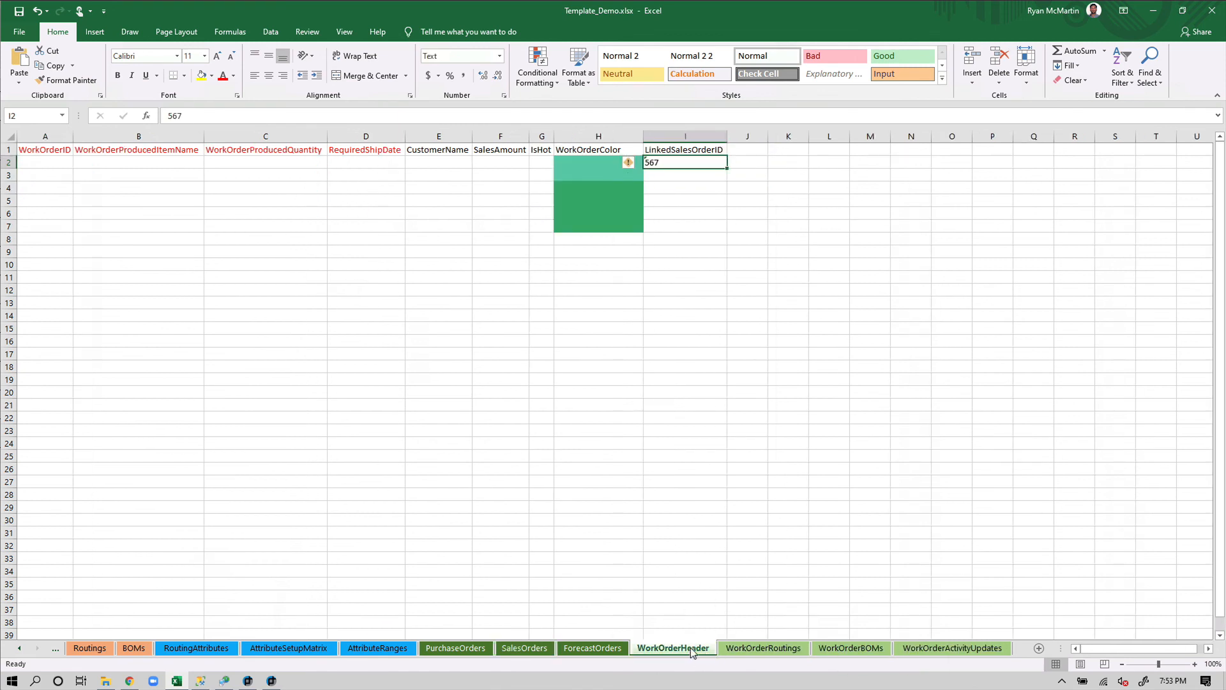
left_click(670, 240)
left_click(685, 164)
key("Delete")
left_click(696, 340)
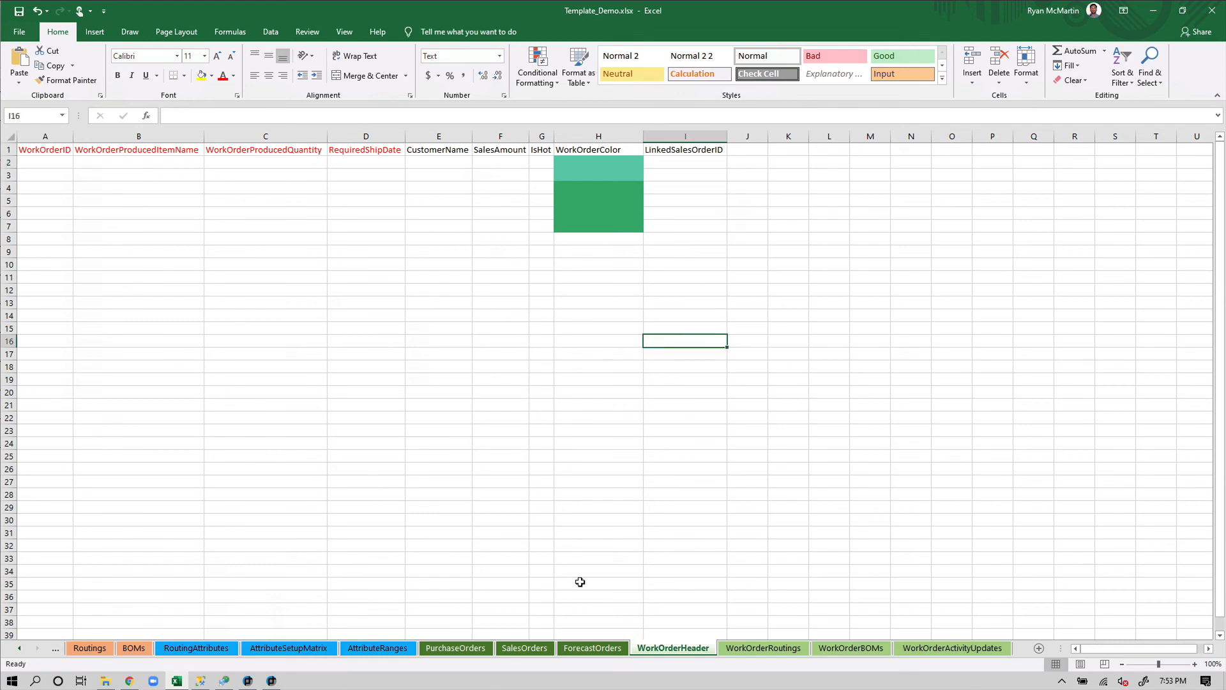
left_click(519, 646)
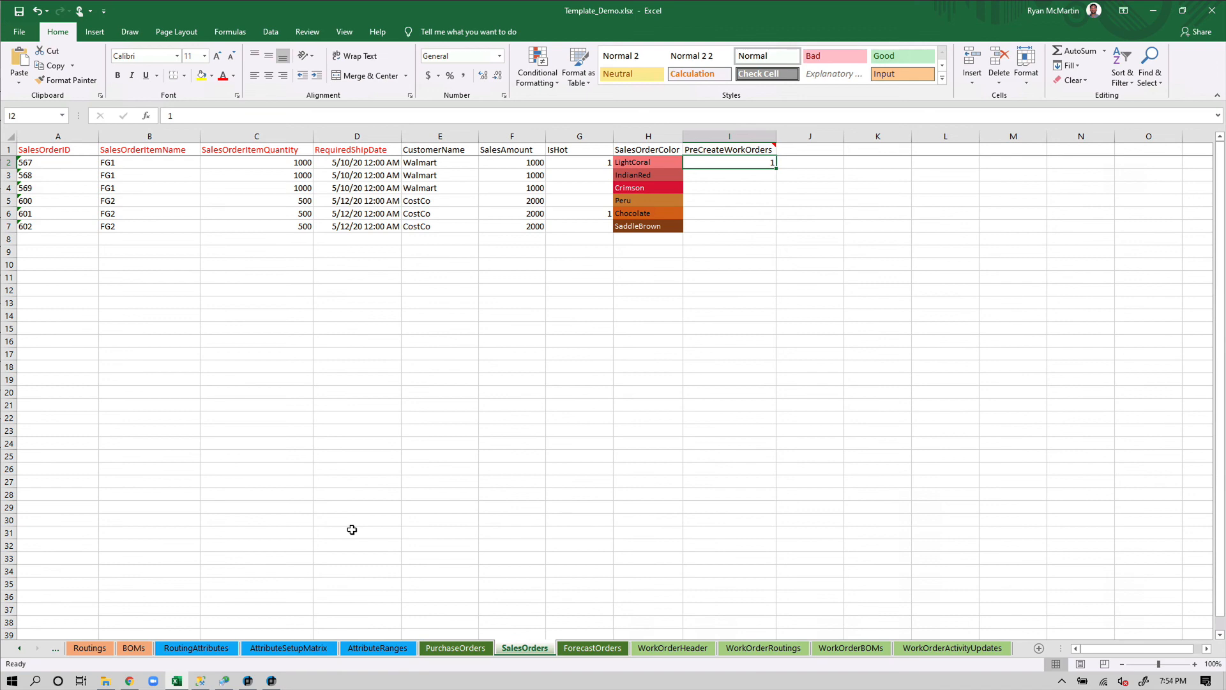
Glance at Management Studio, return to Excel, and scroll the sheet tabs to the earlier sheets
left_click(200, 680)
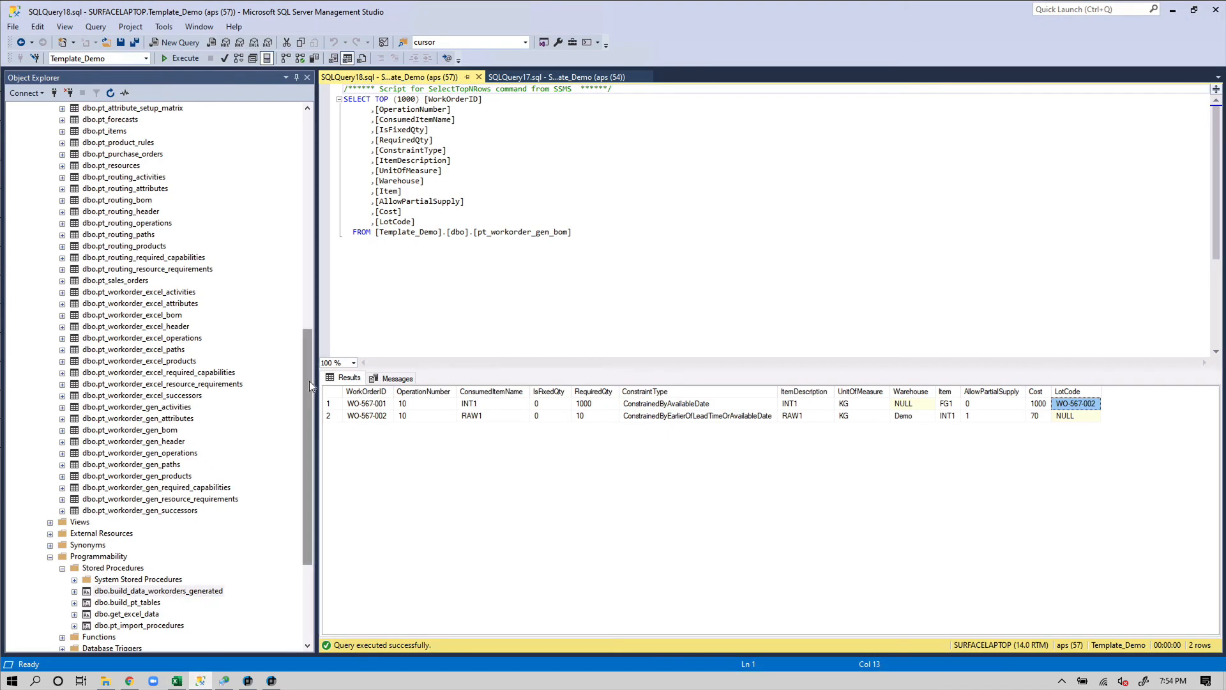
left_click_drag(309, 380, 320, 189)
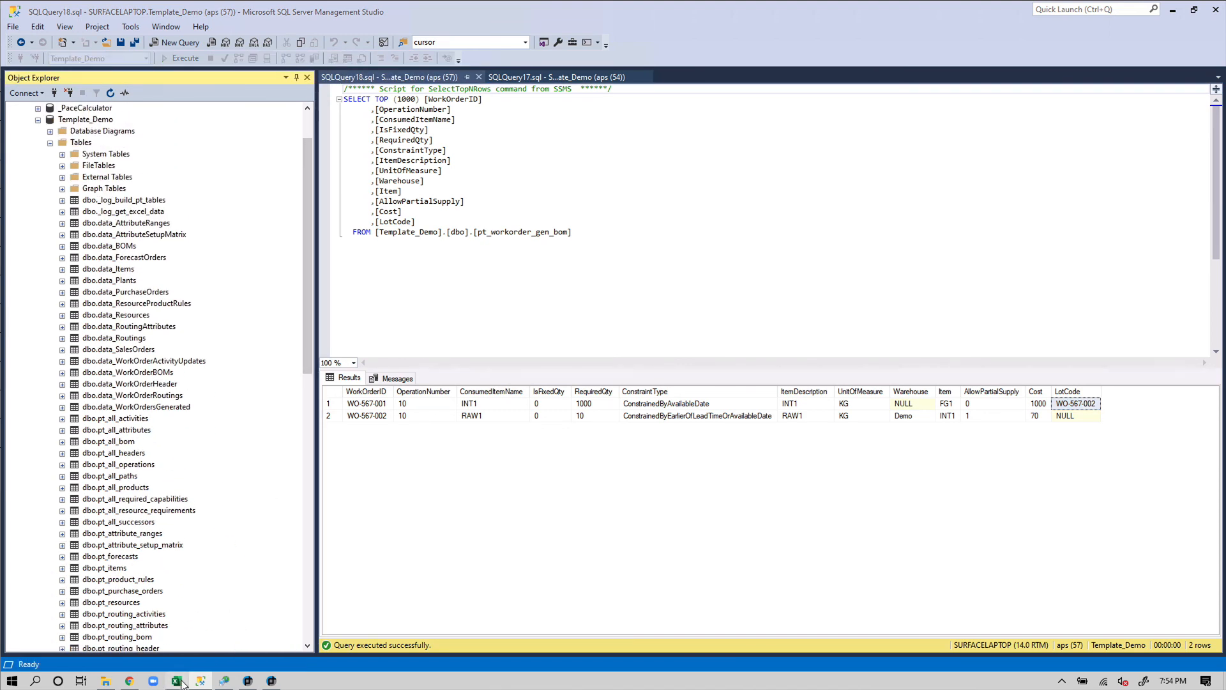
left_click(177, 681)
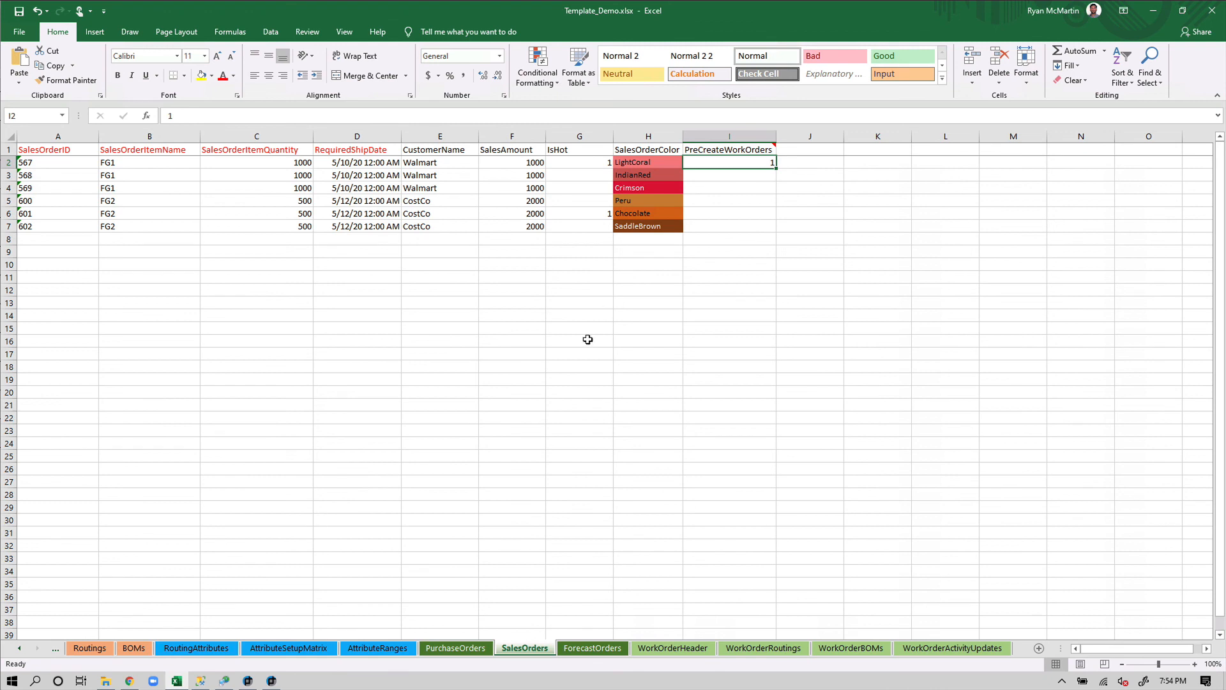
left_click(23, 649)
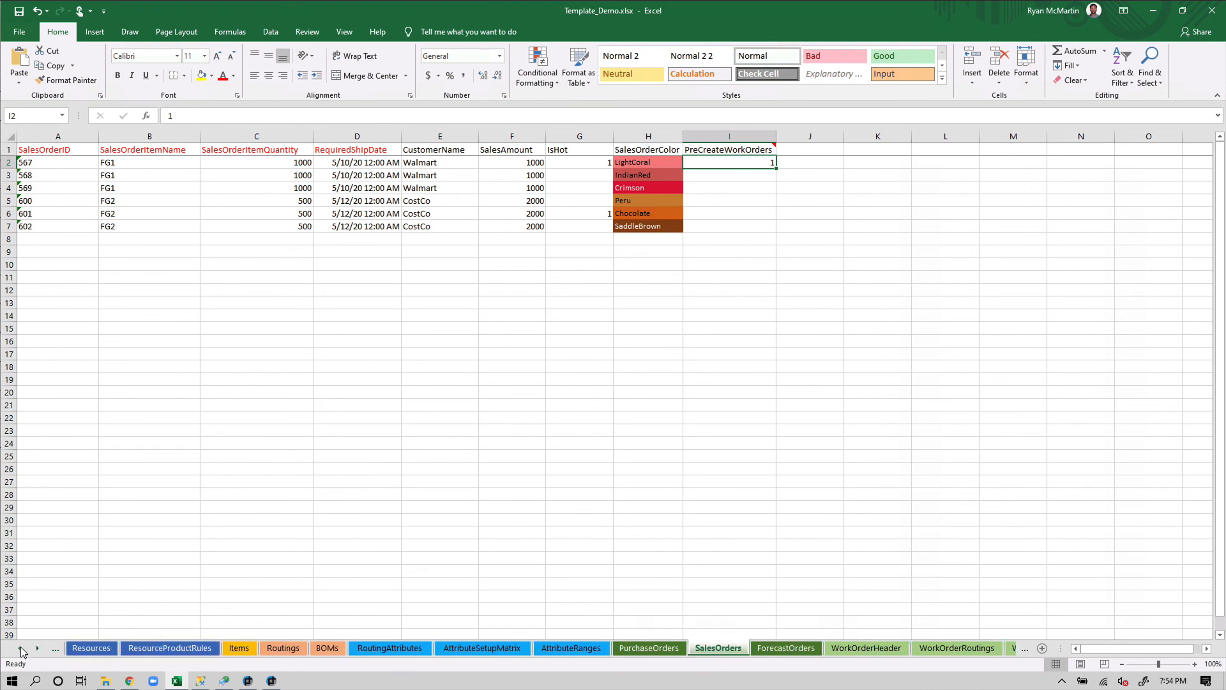
Add an ExtraField header in Resources cell G1 beside SortId and widen column G
left_click(22, 649)
left_click(229, 648)
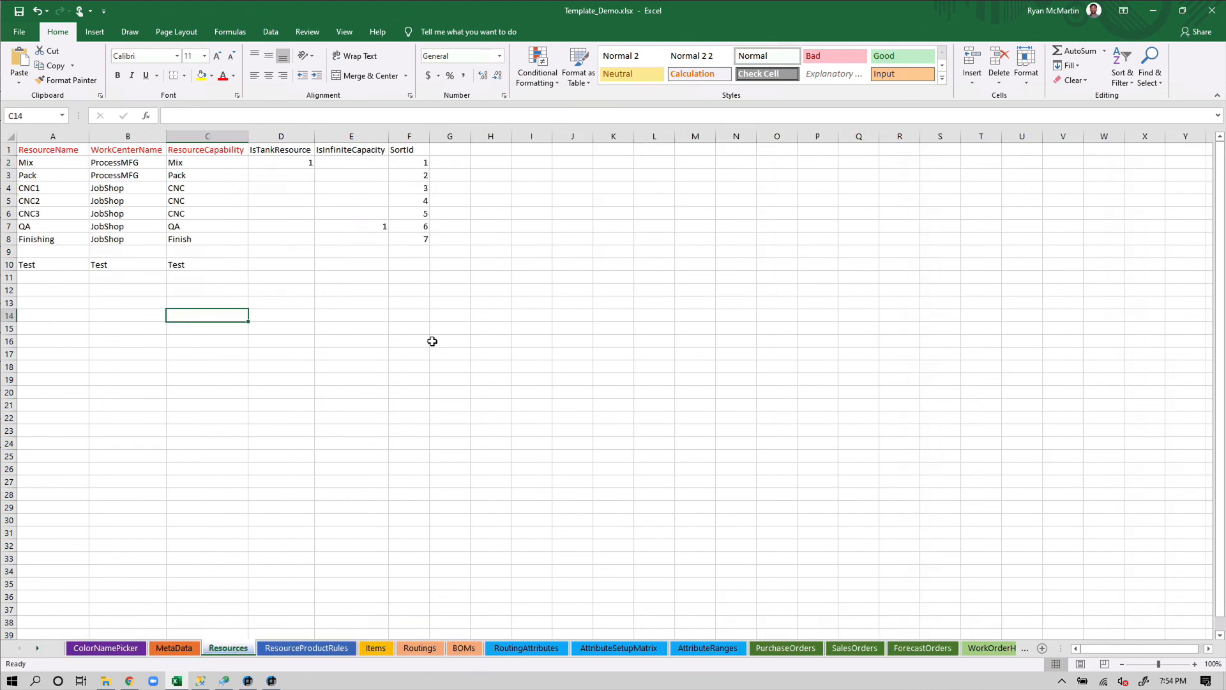
left_click(433, 293)
left_click(487, 155)
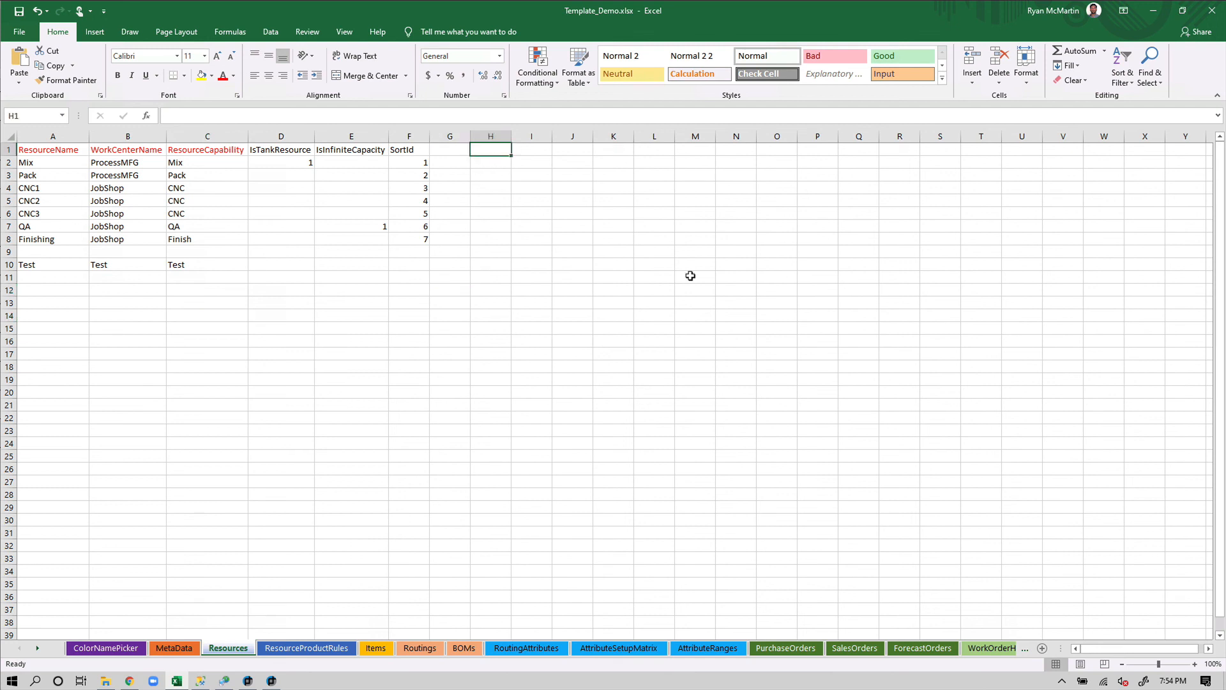
type("ExtraFi")
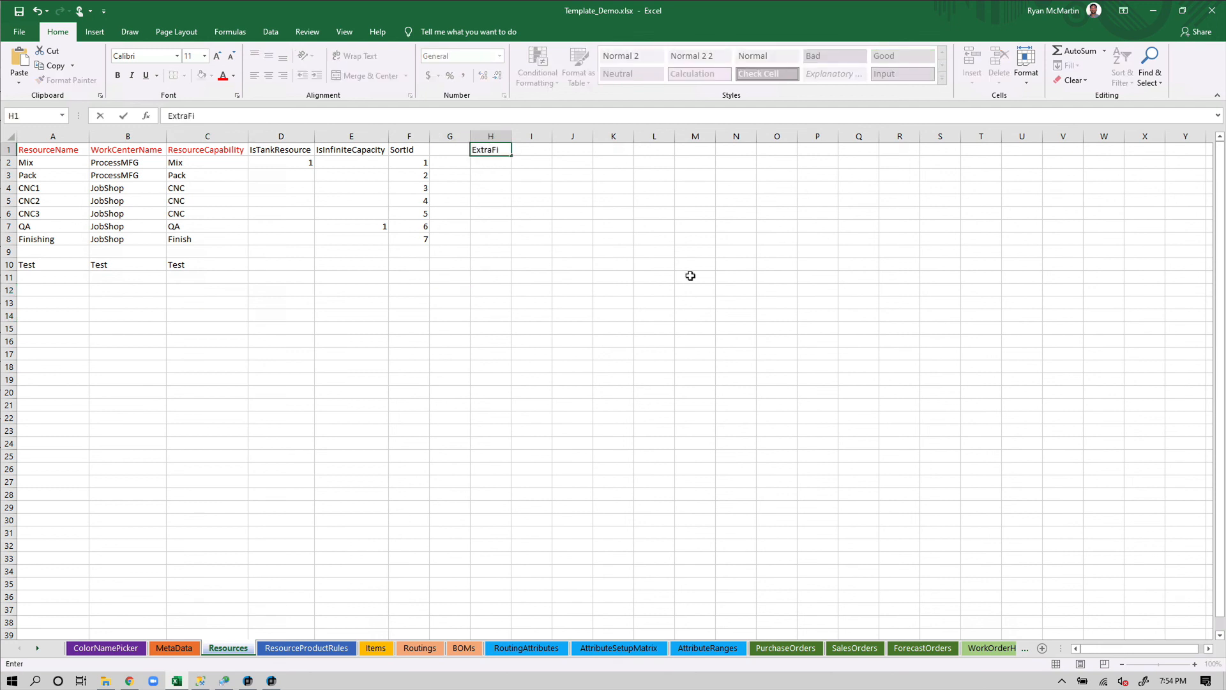
type("eld")
left_click(585, 237)
left_click(498, 157)
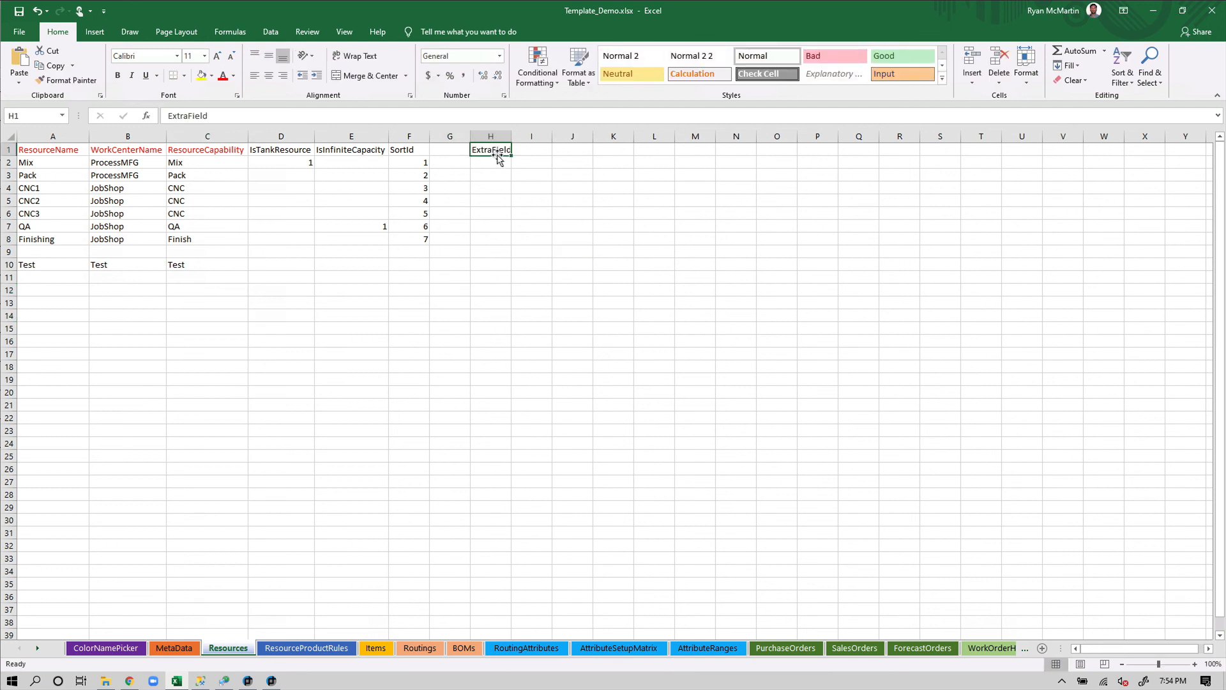
left_click_drag(498, 157, 457, 157)
left_click(456, 175)
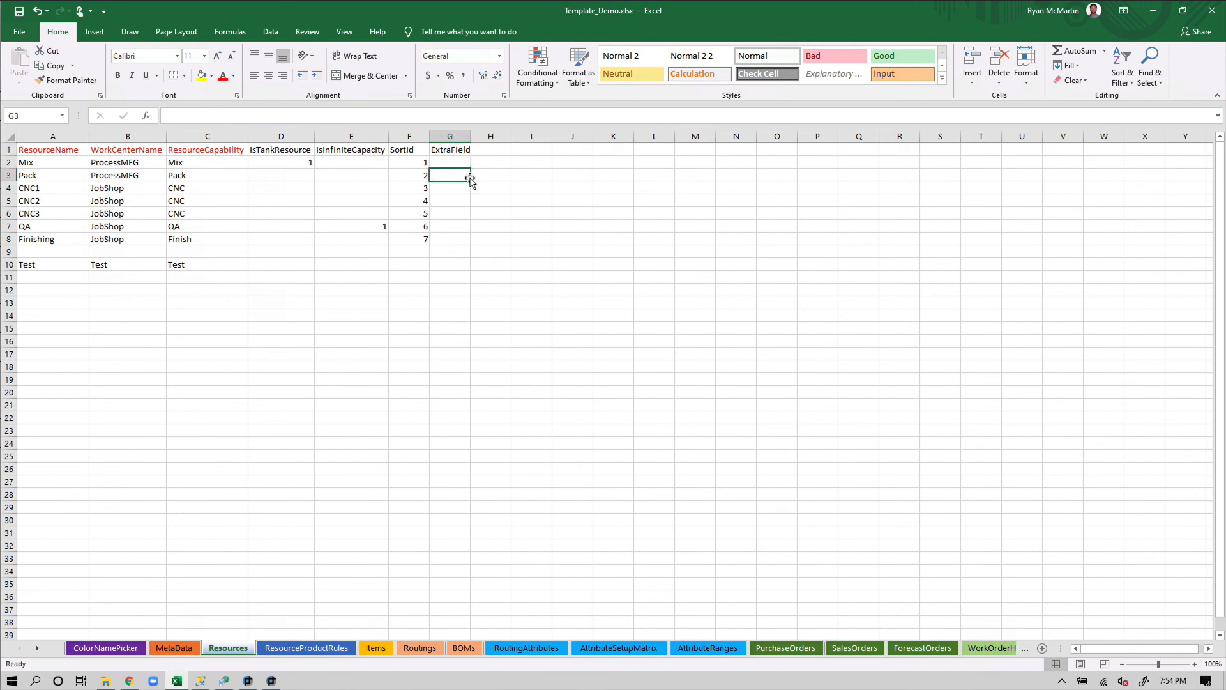
double_click(472, 136)
left_click(529, 209)
Fill G2:G5 with sf, sdf, sdf, sf, then save and close the workbook
left_click(469, 165)
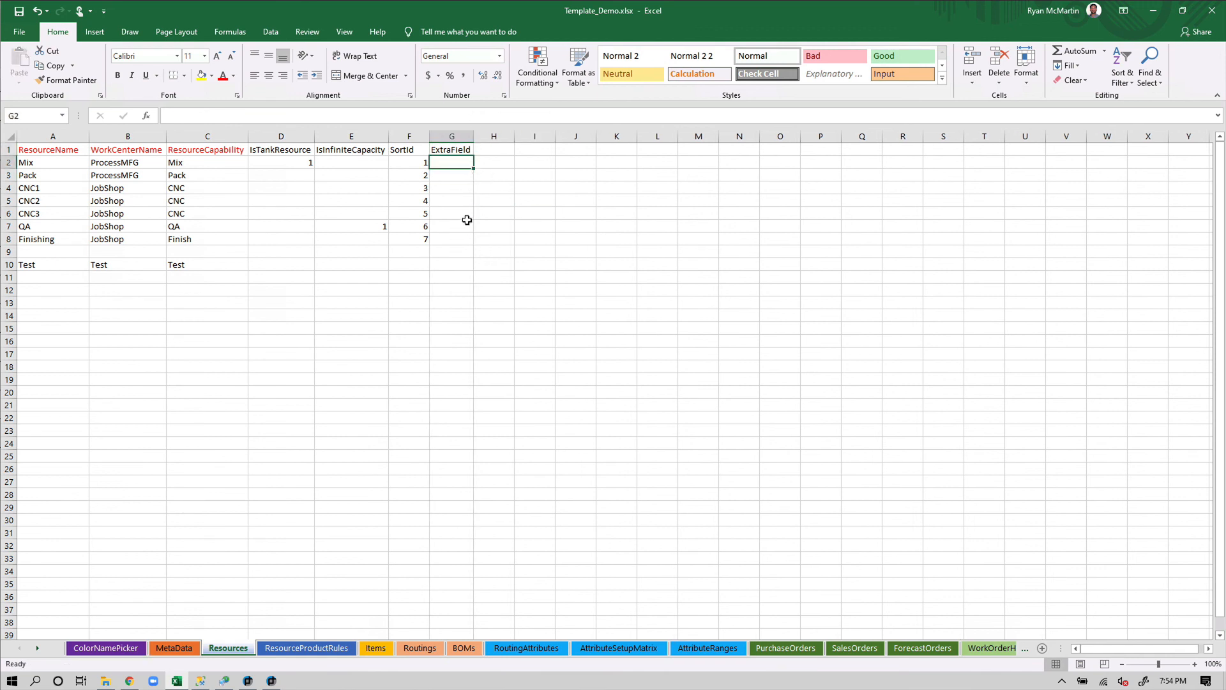
type("sf")
key("Return")
type("sdf")
key("Return")
type("sdf")
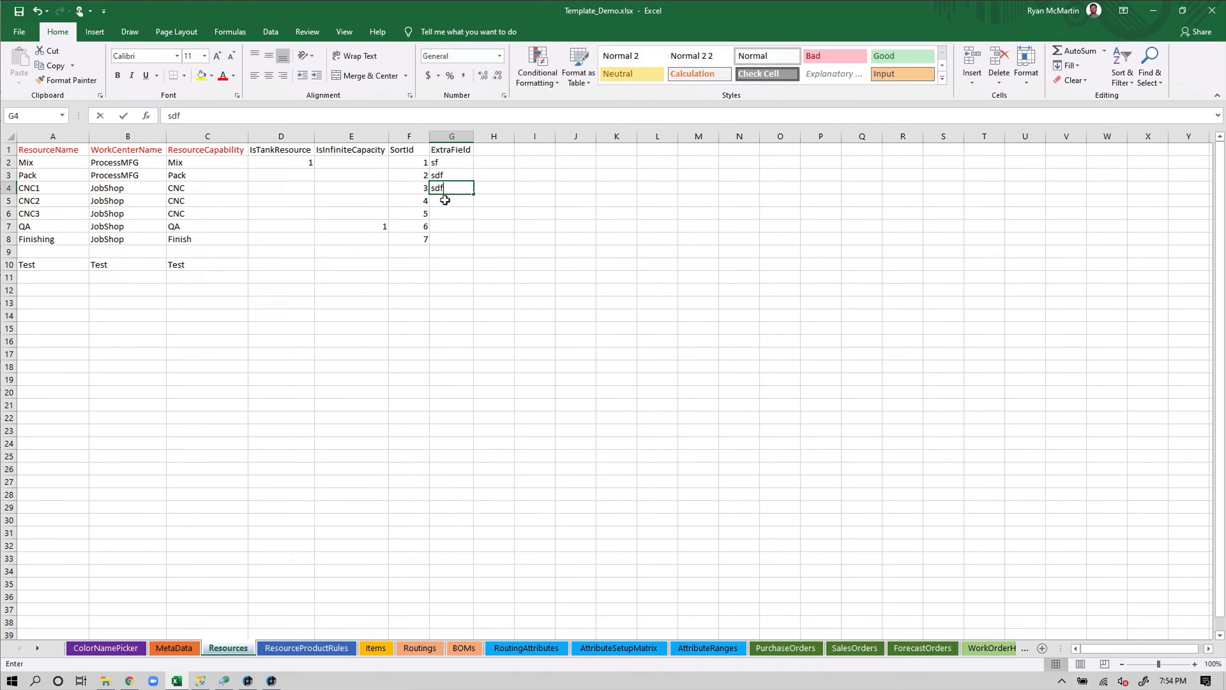
key("Return")
type("sf")
left_click(516, 242)
key("ctrl+s")
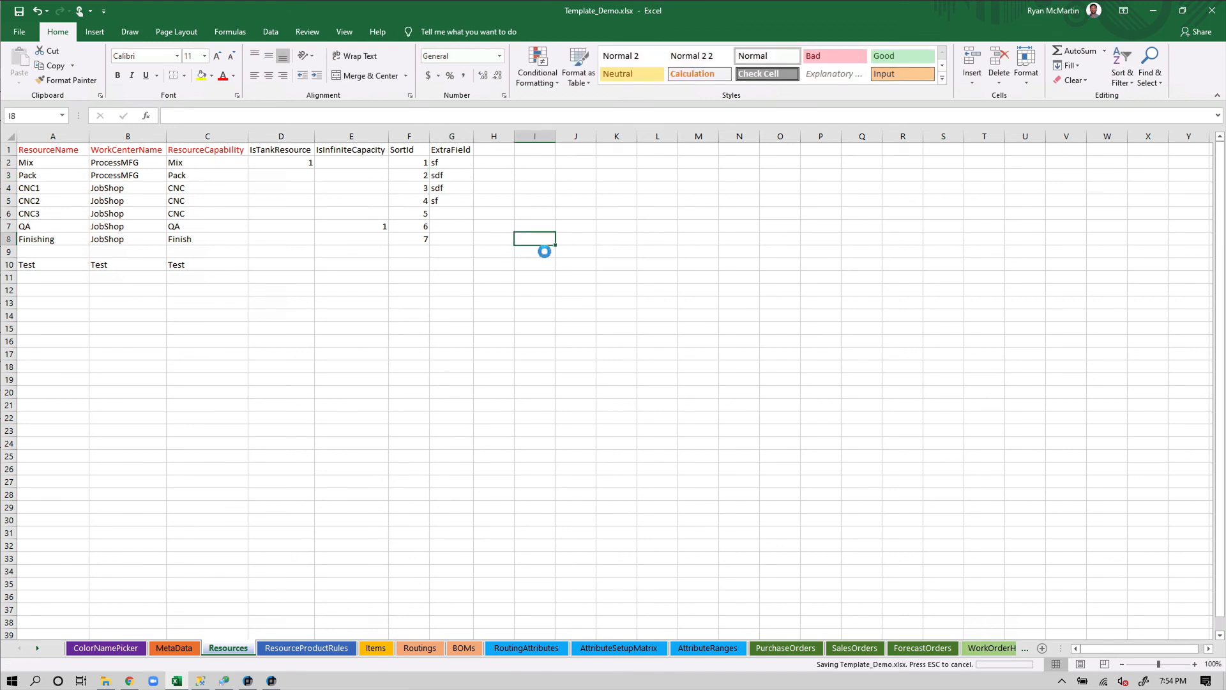
left_click(1212, 12)
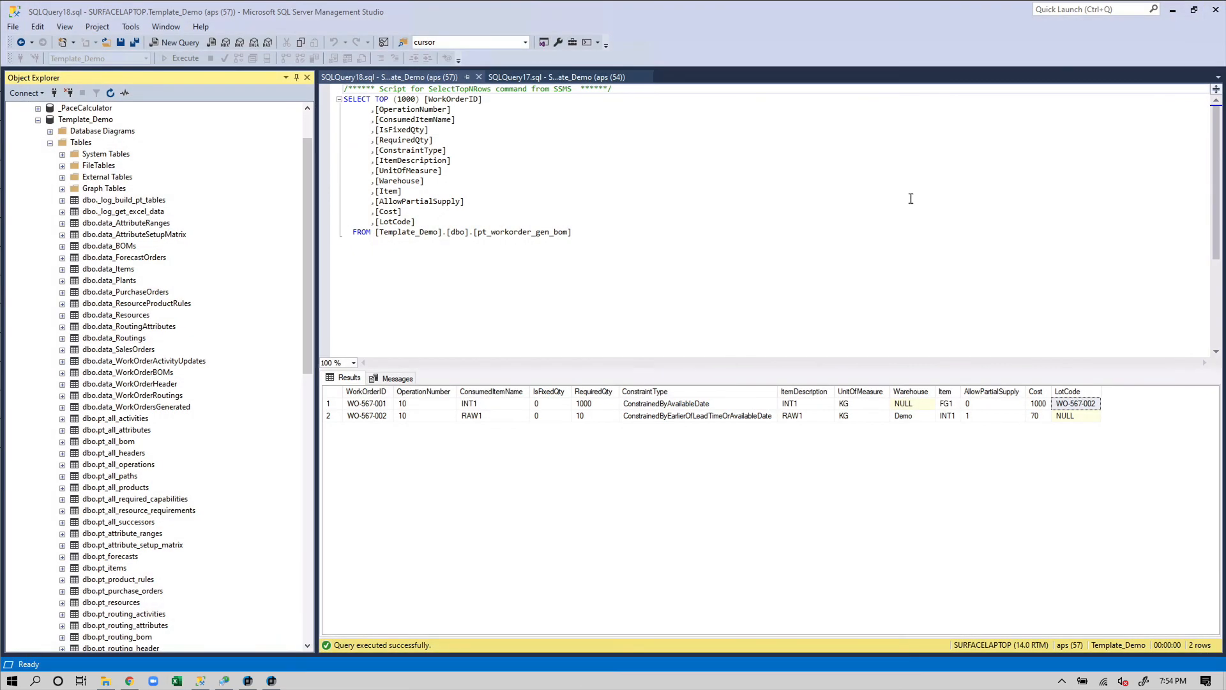
left_click(577, 79)
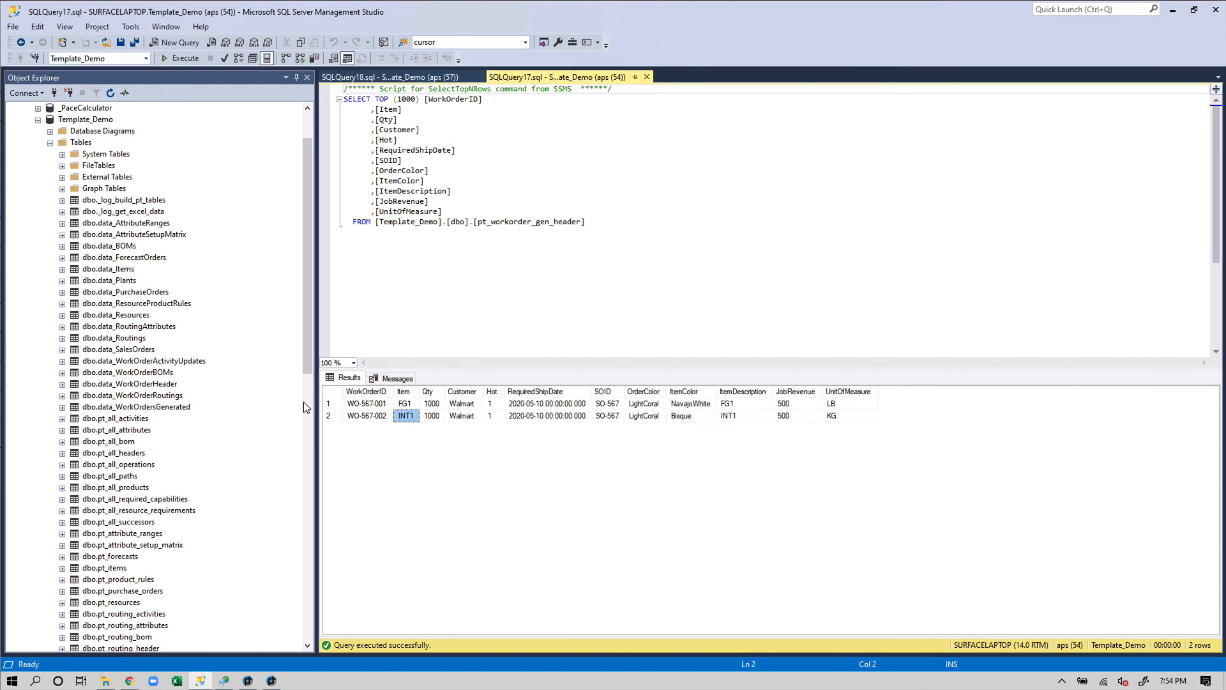
left_click_drag(306, 367, 295, 609)
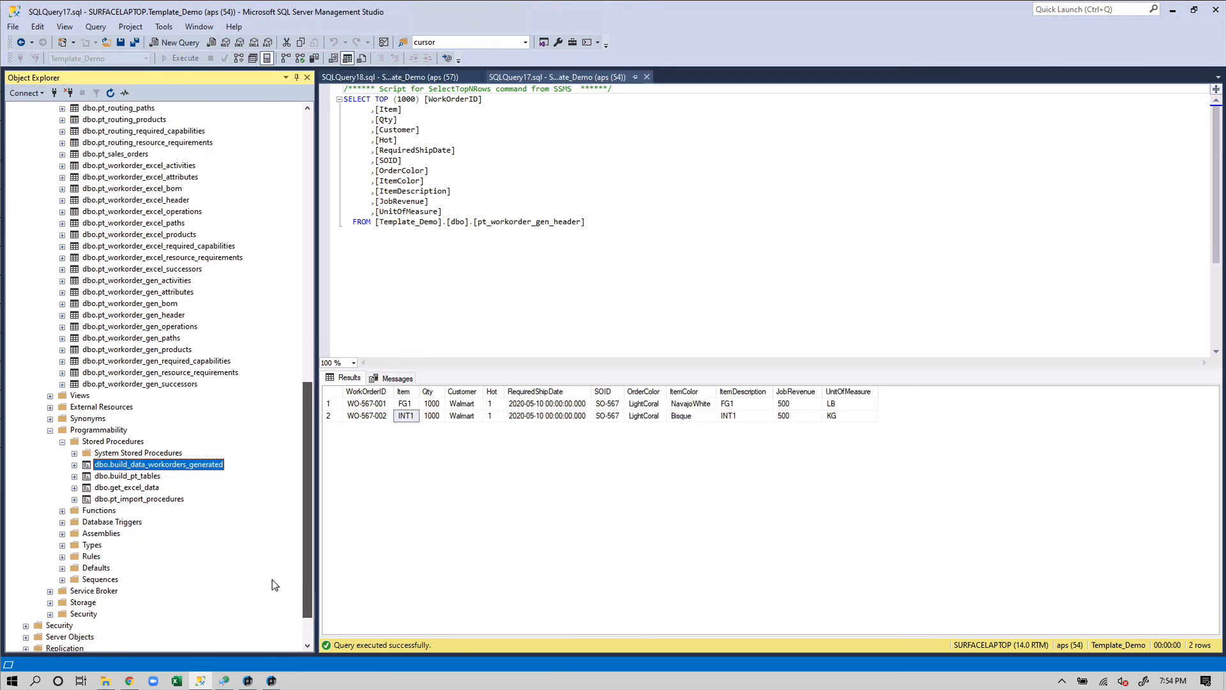
right_click(136, 488)
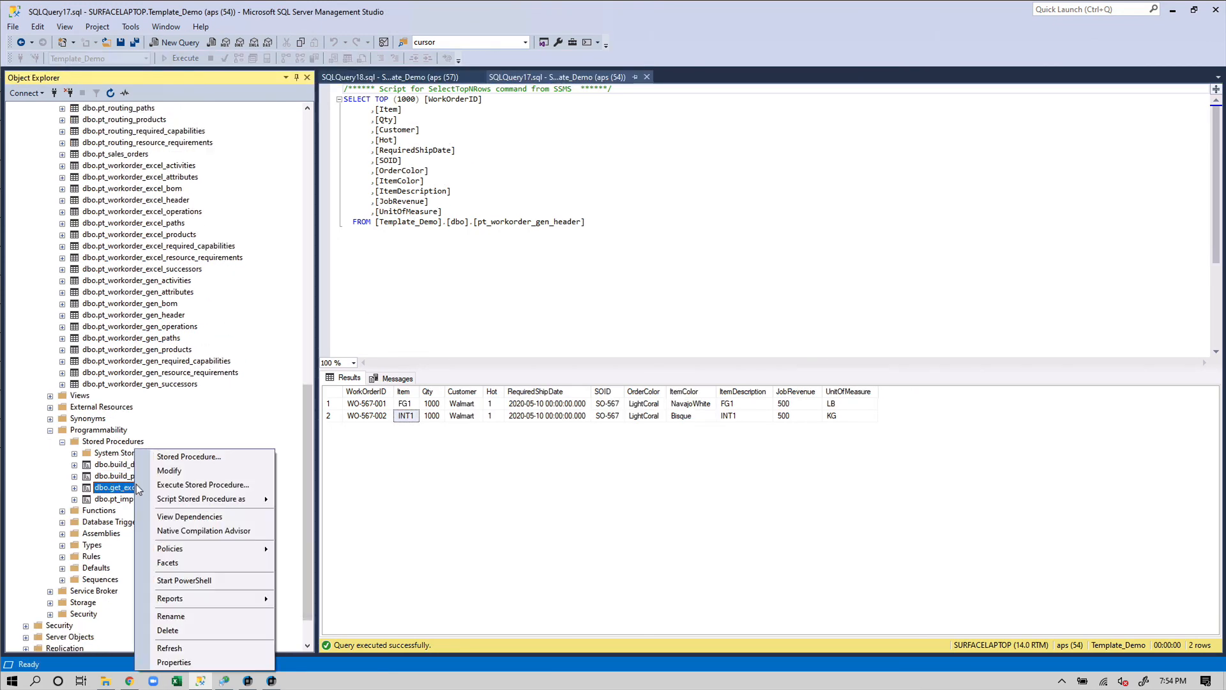
left_click(203, 484)
left_click(785, 204)
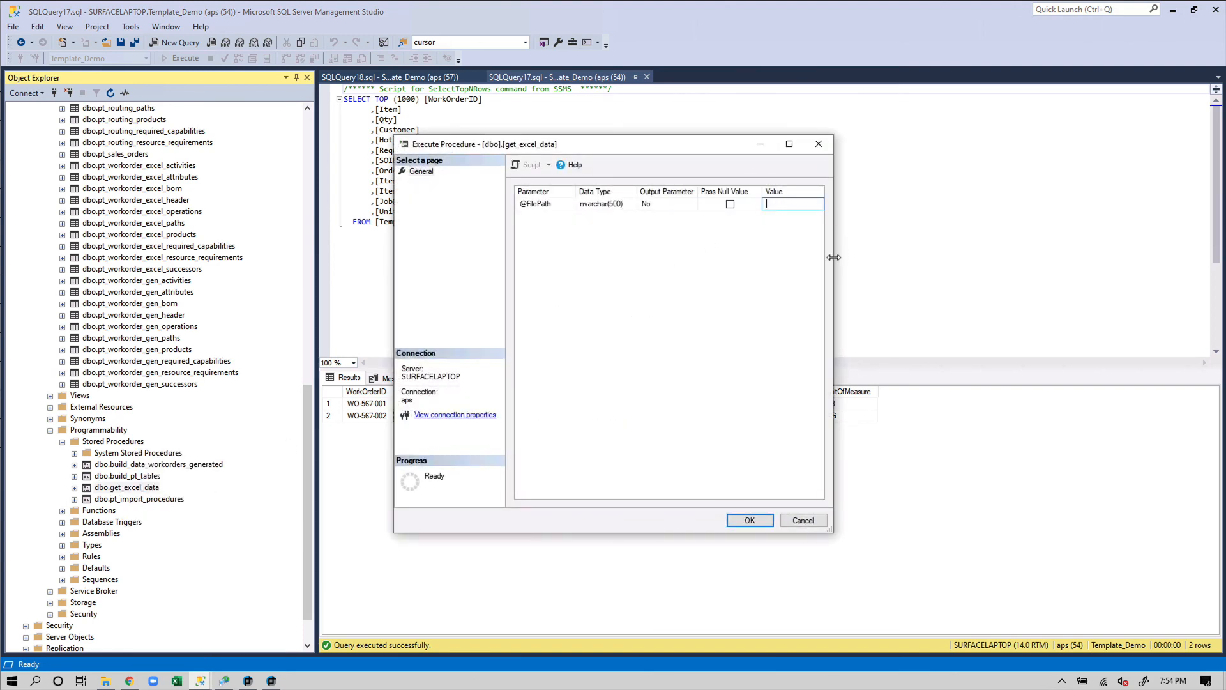
left_click_drag(834, 257, 1002, 257)
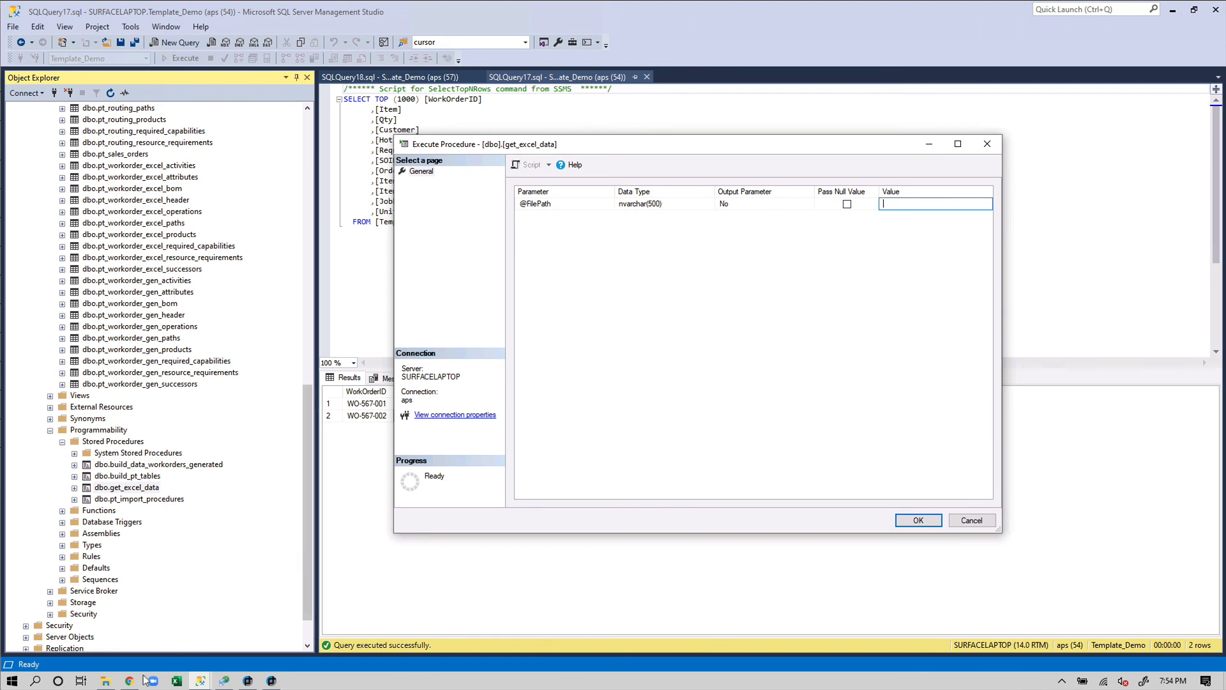
left_click(105, 680)
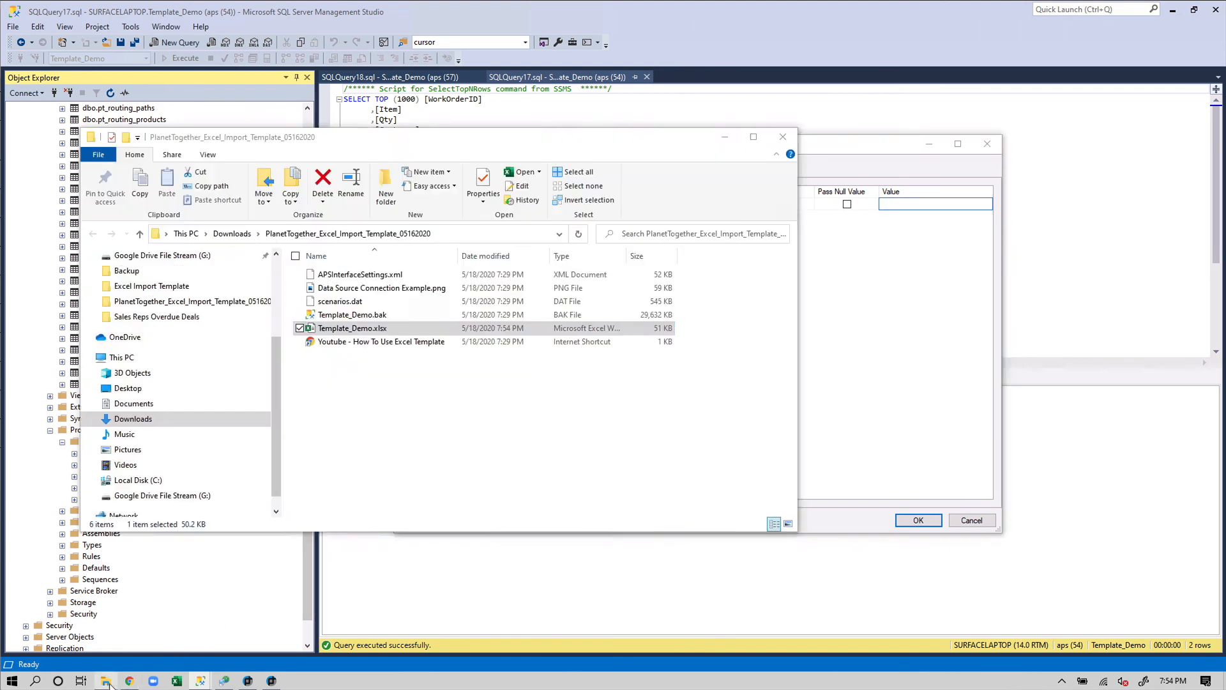
right_click(385, 330, "shift")
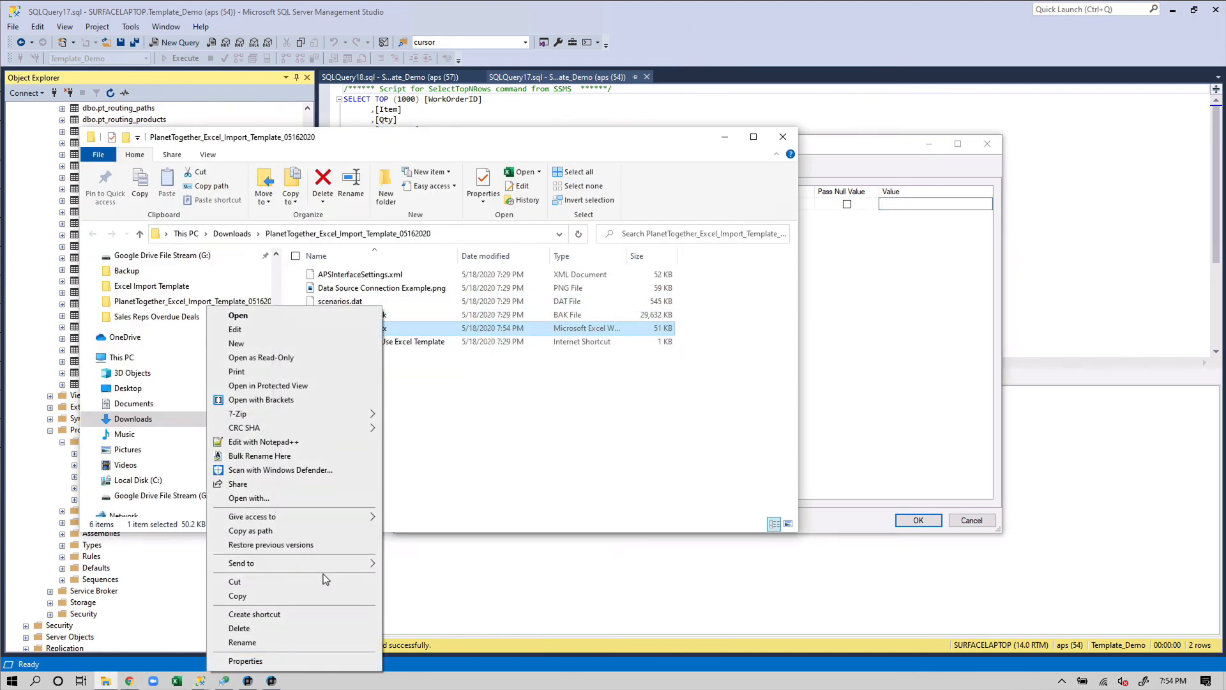
left_click(255, 530)
left_click(900, 205)
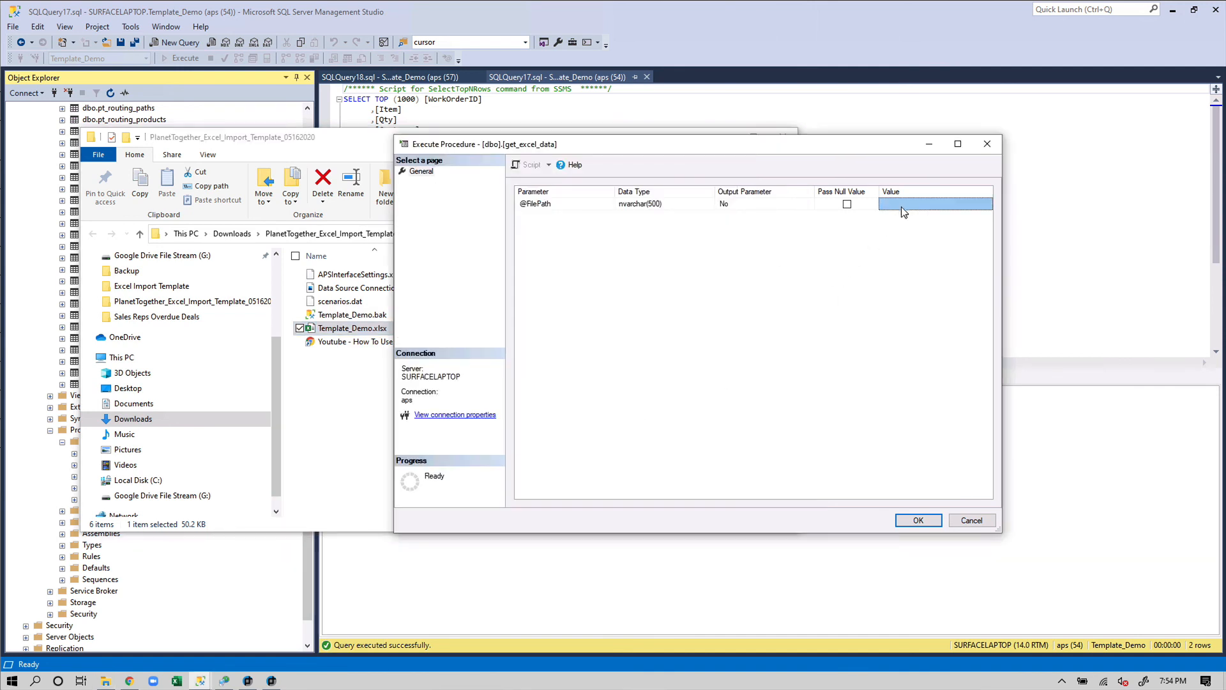
left_click(899, 204)
key("ctrl+v")
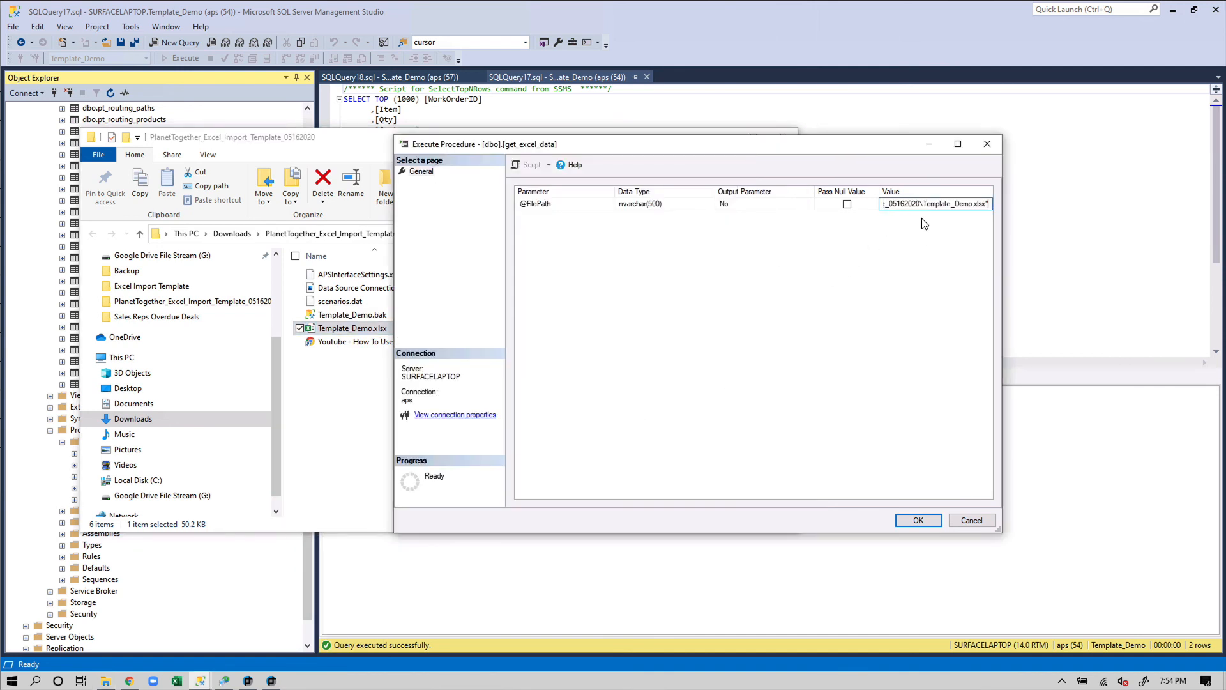
key("shift+Home")
key("Home")
key("Delete")
left_click(909, 520)
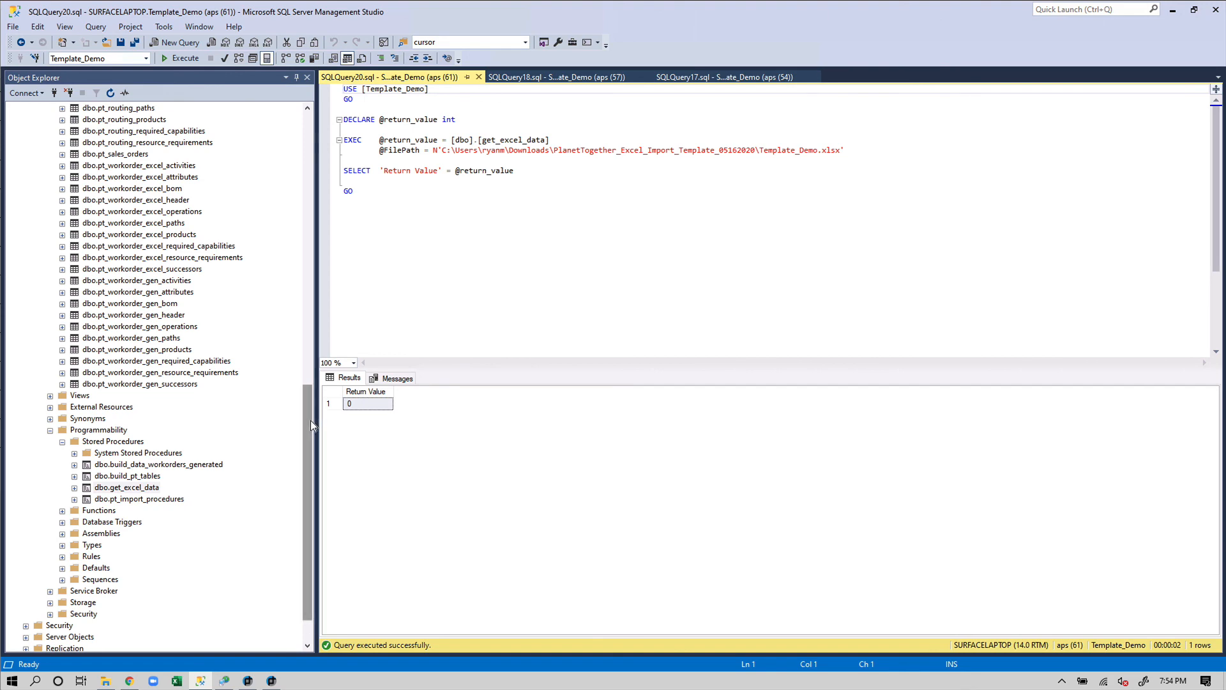
Select the top 1000 rows of dbo.data_Resources and inspect the ExtraField values sf, sdf, sdf, sf
left_click_drag(310, 420, 313, 177)
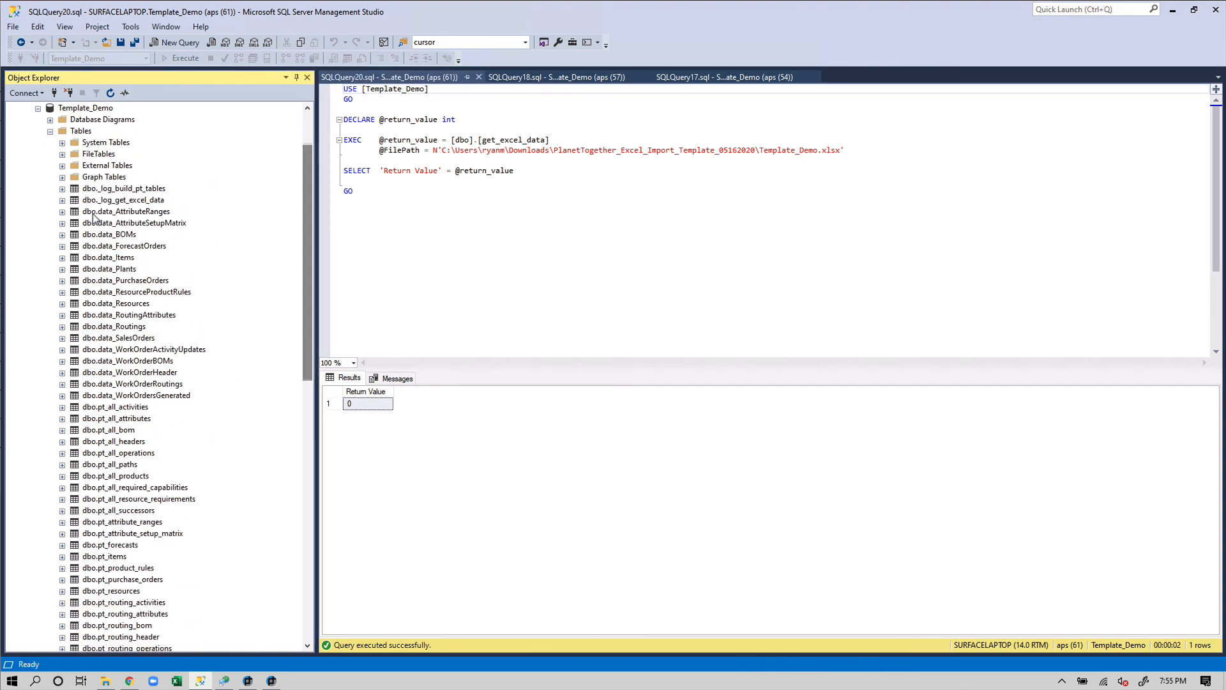
right_click(132, 305)
left_click(185, 339)
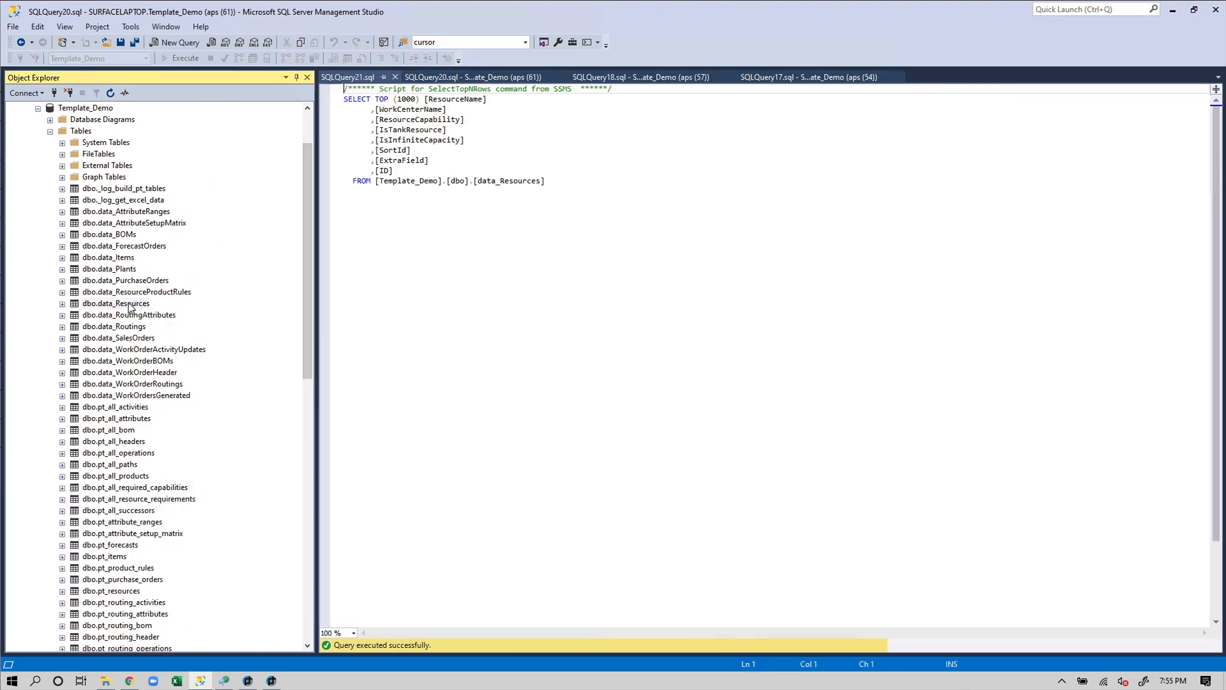
left_click_drag(717, 406, 718, 493)
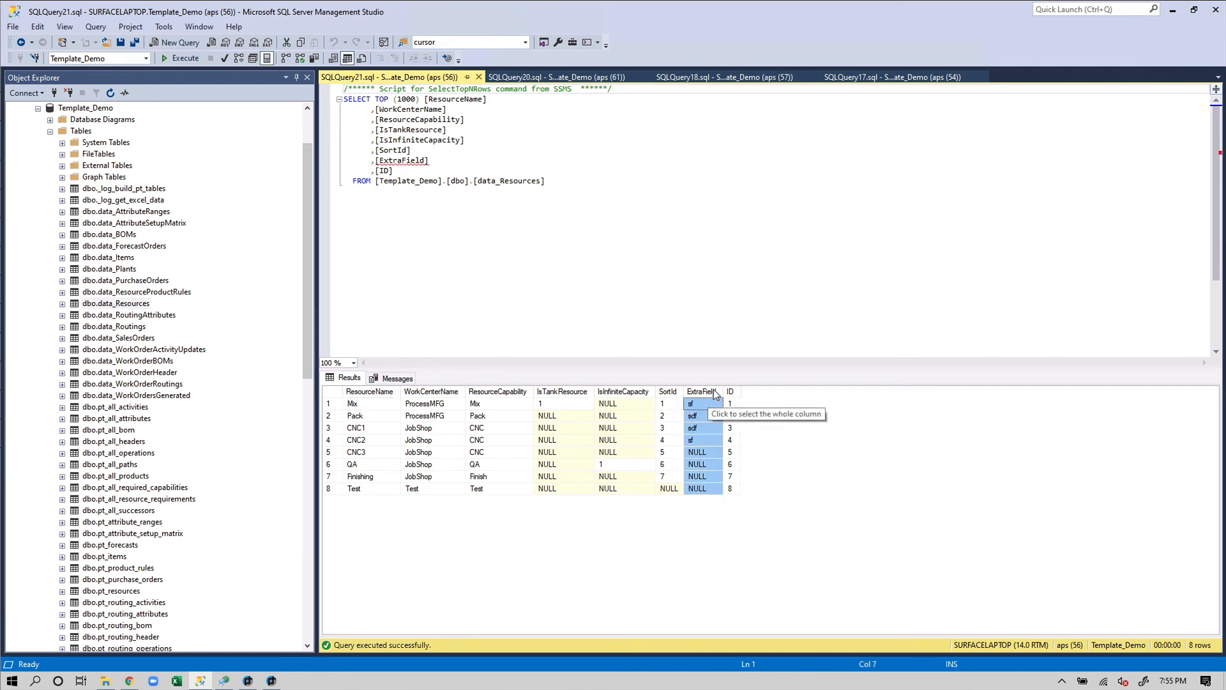
left_click(715, 477)
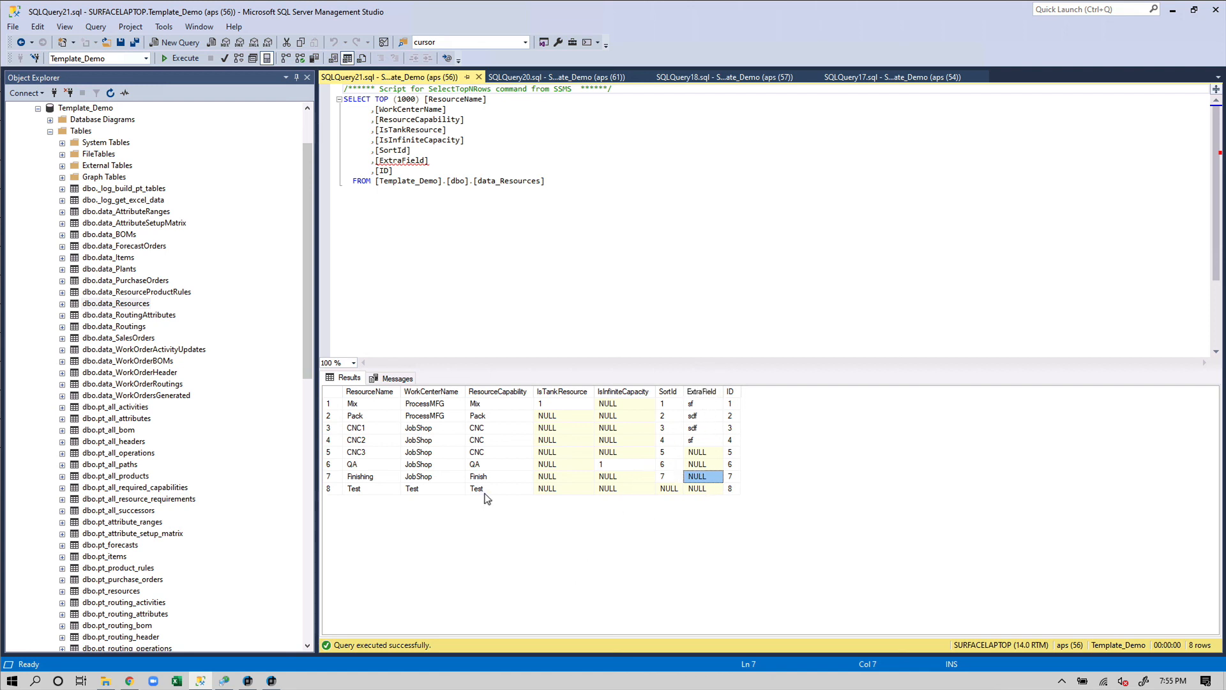
left_click_drag(309, 367, 300, 578)
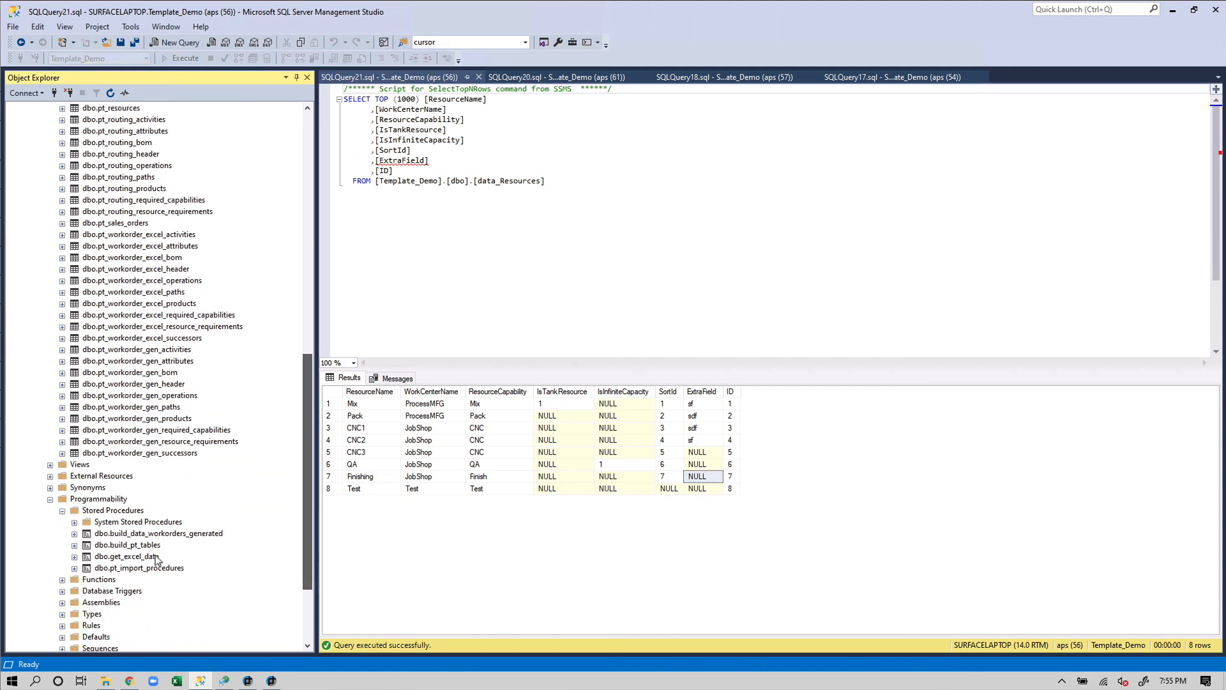